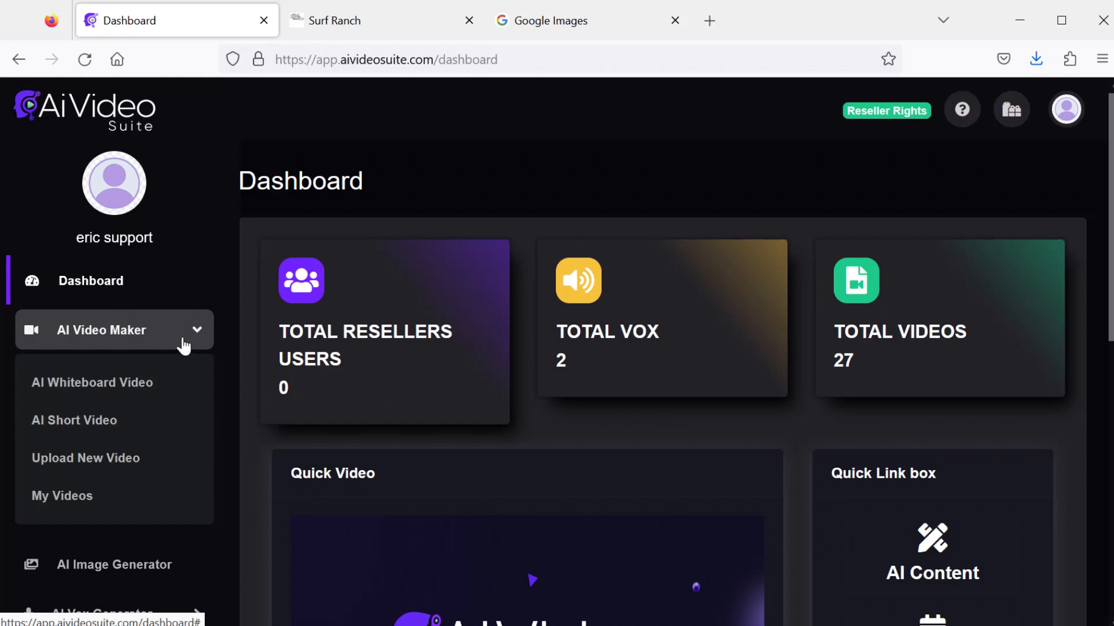
- Open the AI Whiteboard Video creator and look through its settings form
left_click(128, 394)
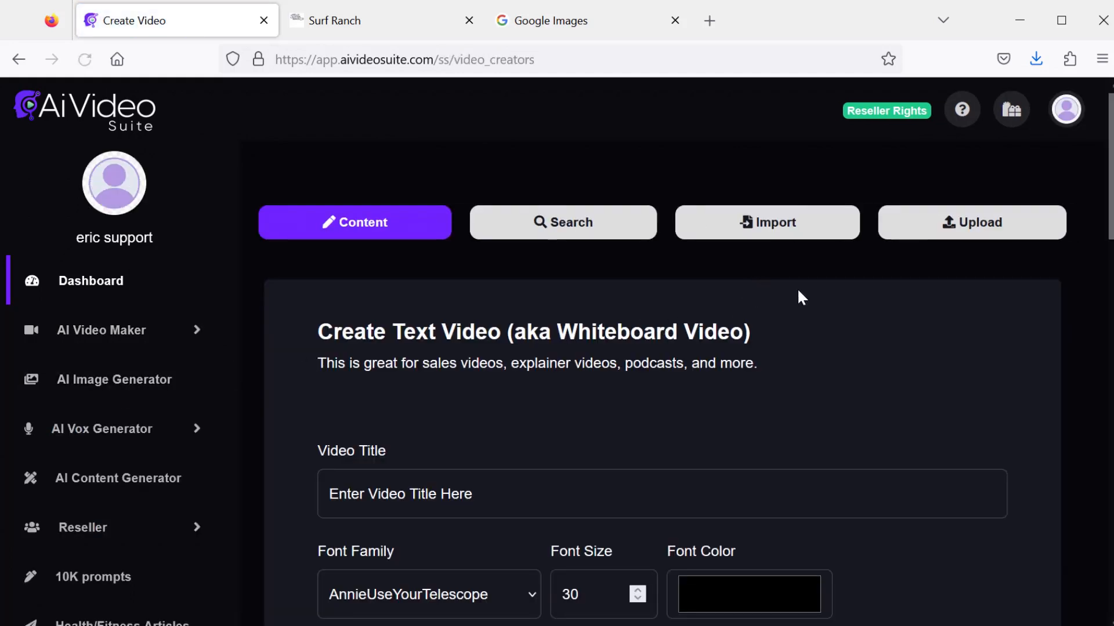
scroll(797, 290, "down", 1)
scroll(789, 302, "down", 4)
scroll(791, 320, "up", 5)
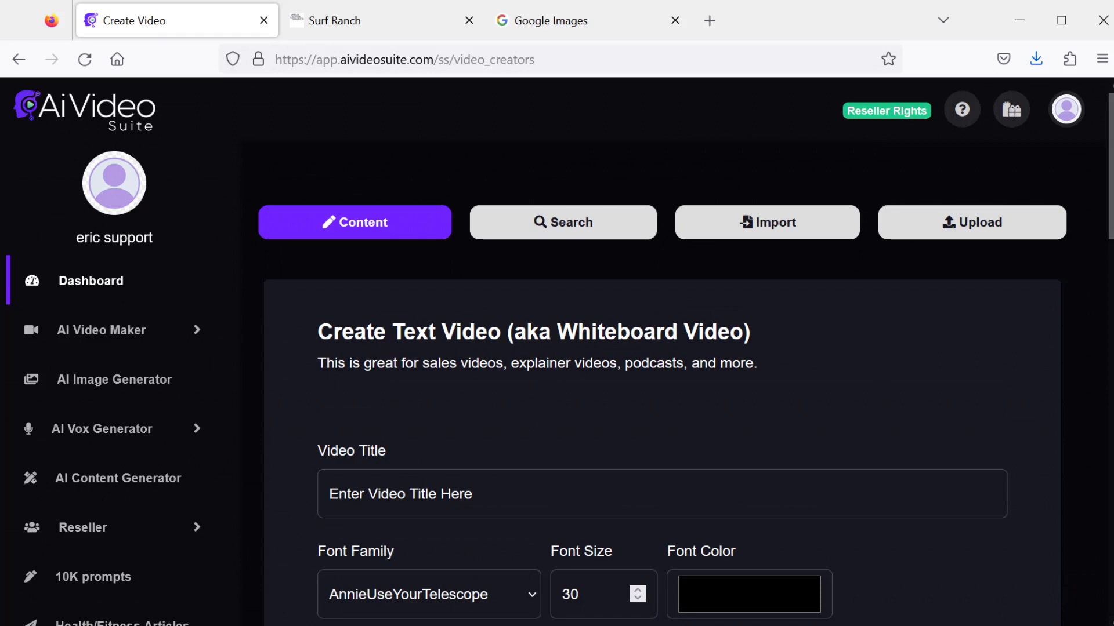
scroll(1106, 243, "down", 2)
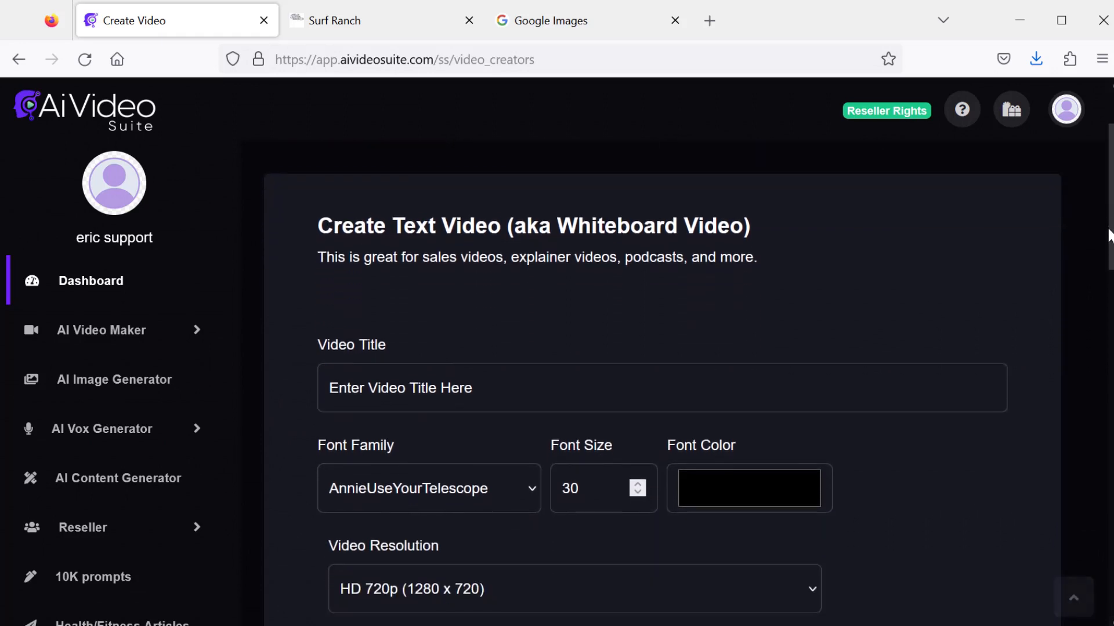
scroll(1106, 243, "down", 4)
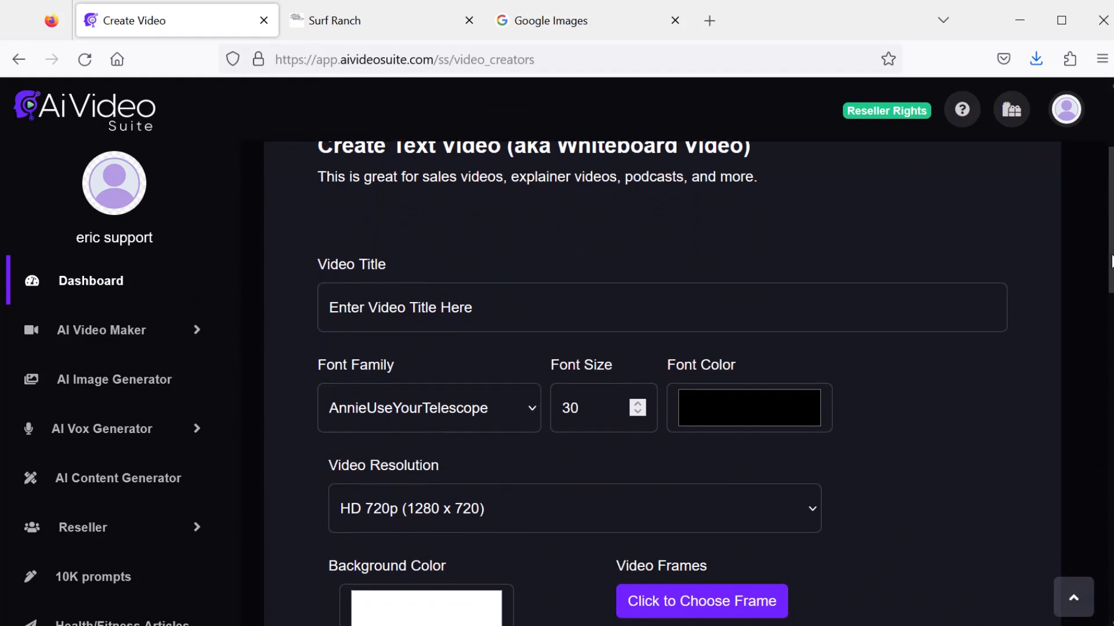
scroll(1102, 486, "down", 9)
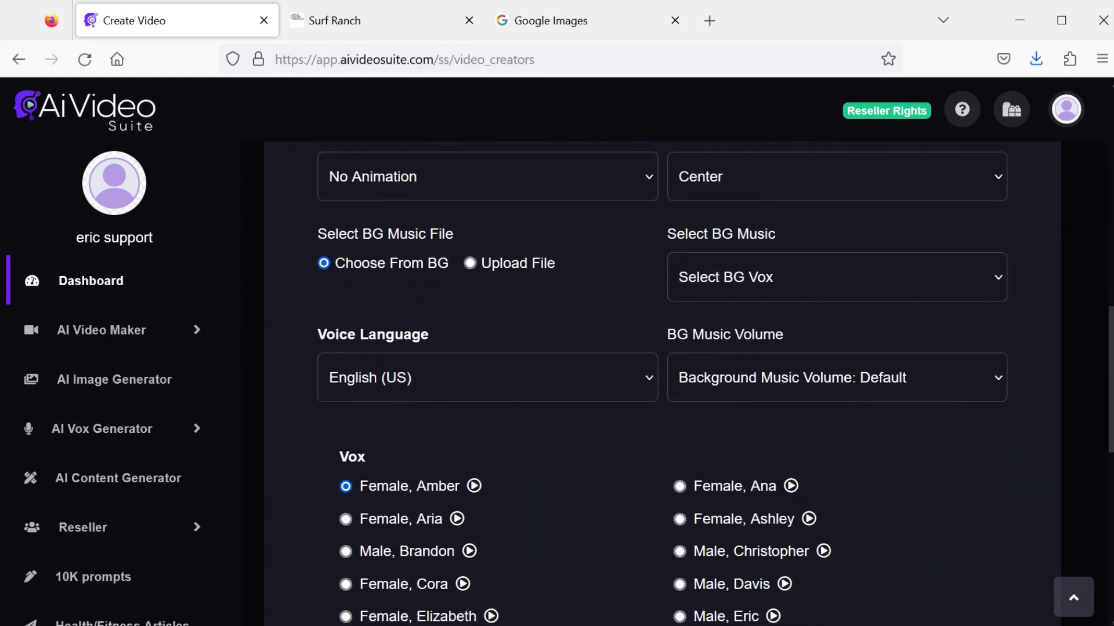
left_click_drag(1102, 486, 1080, 207)
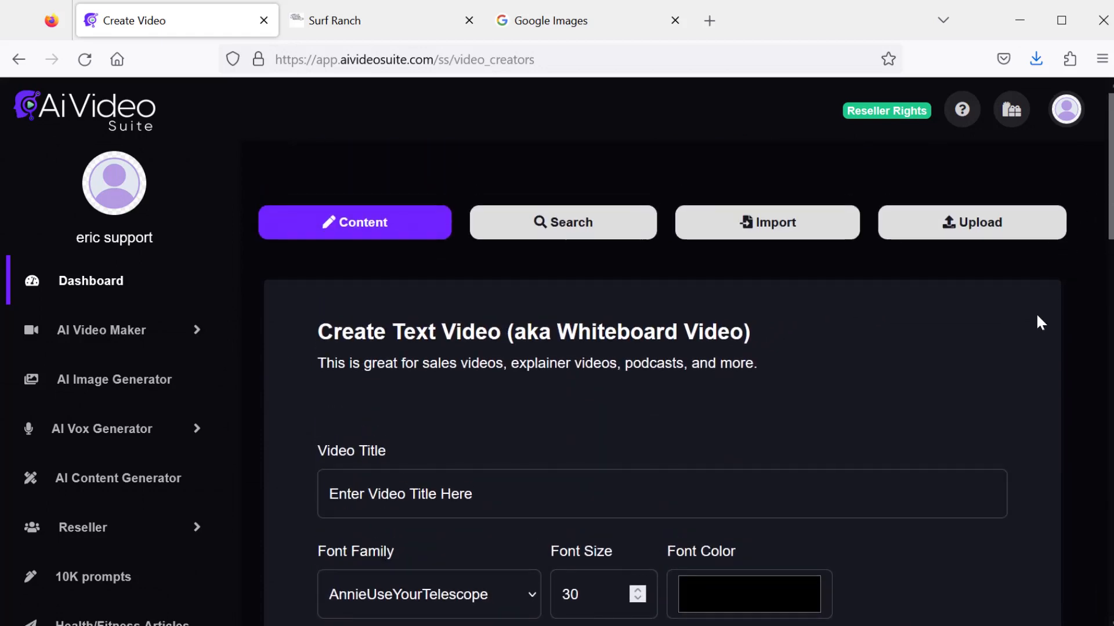
scroll(1036, 323, "down", 2)
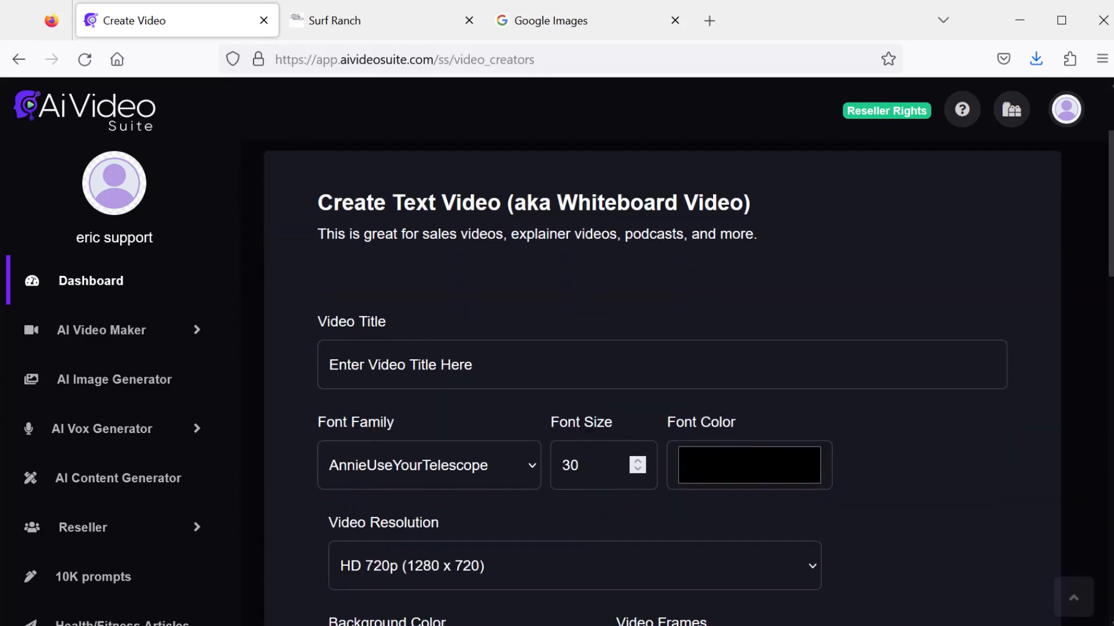
scroll(1035, 323, "down", 4)
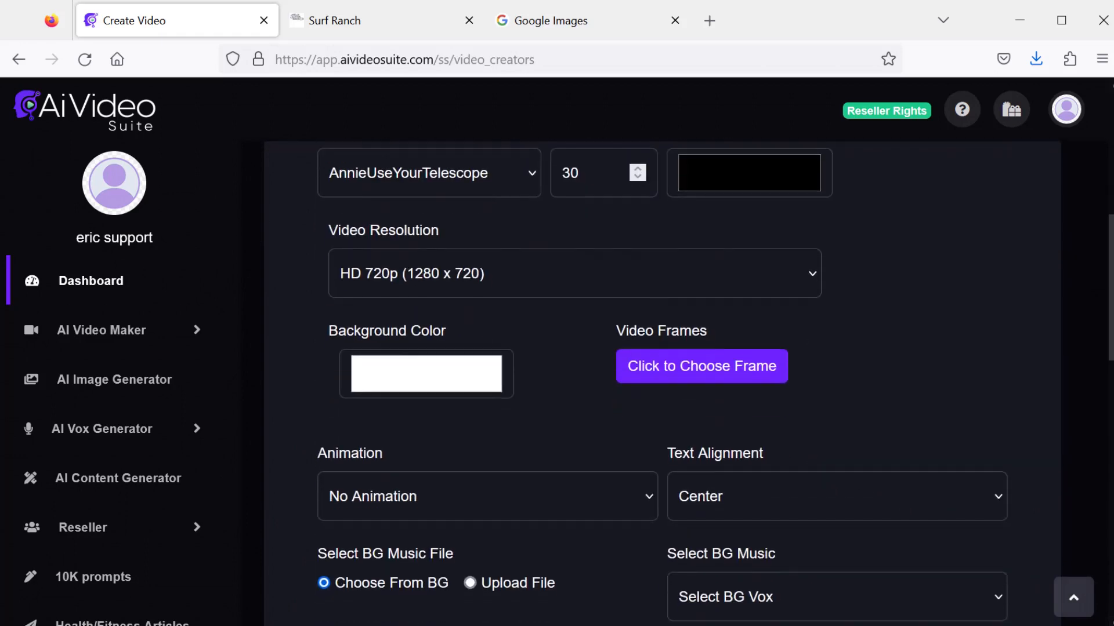
scroll(1036, 323, "down", 2)
scroll(1111, 485, "down", 8)
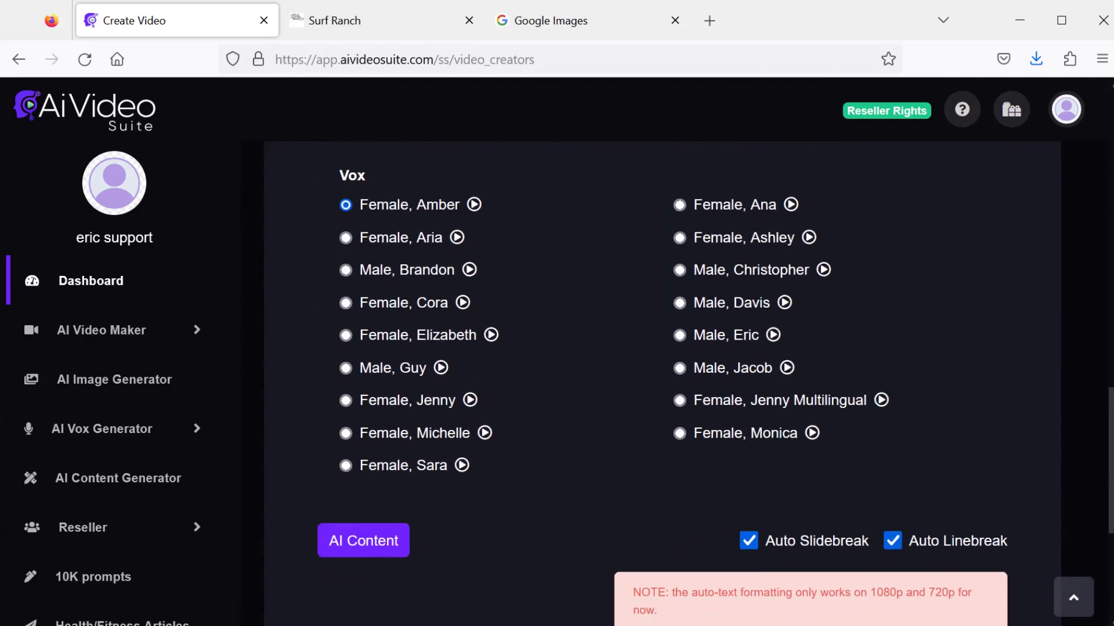
- Open the AI Content generator and choose the Sales Video template
scroll(1111, 484, "down", 3)
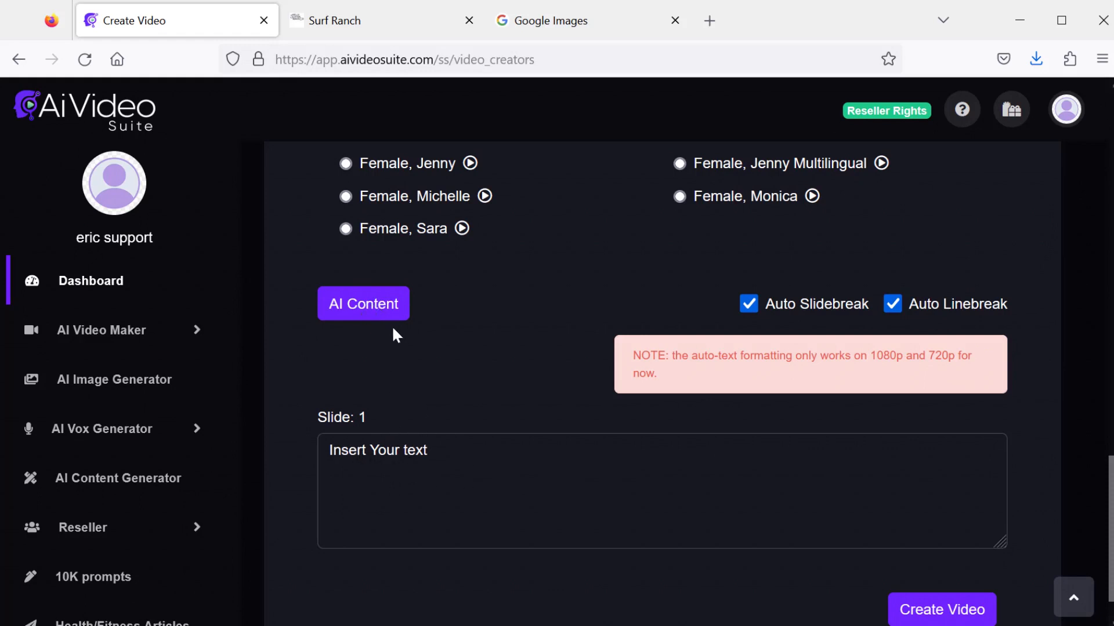
left_click(371, 311)
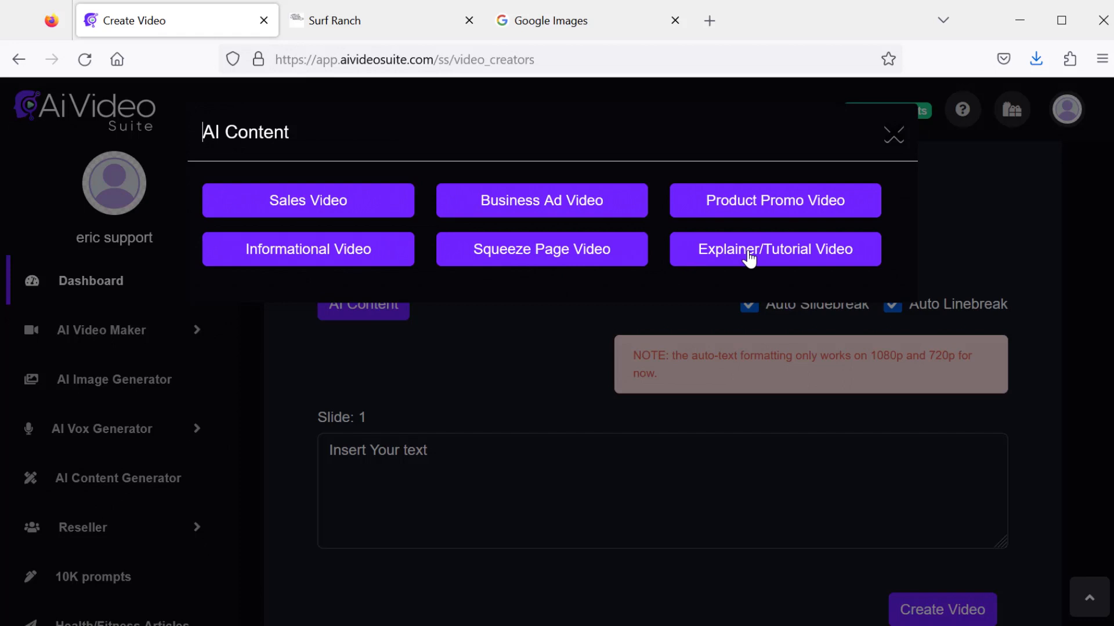
left_click(348, 203)
- Paste The Internet Marketing Crash Course as product name and video course as product type
scroll(424, 203, "down", 1)
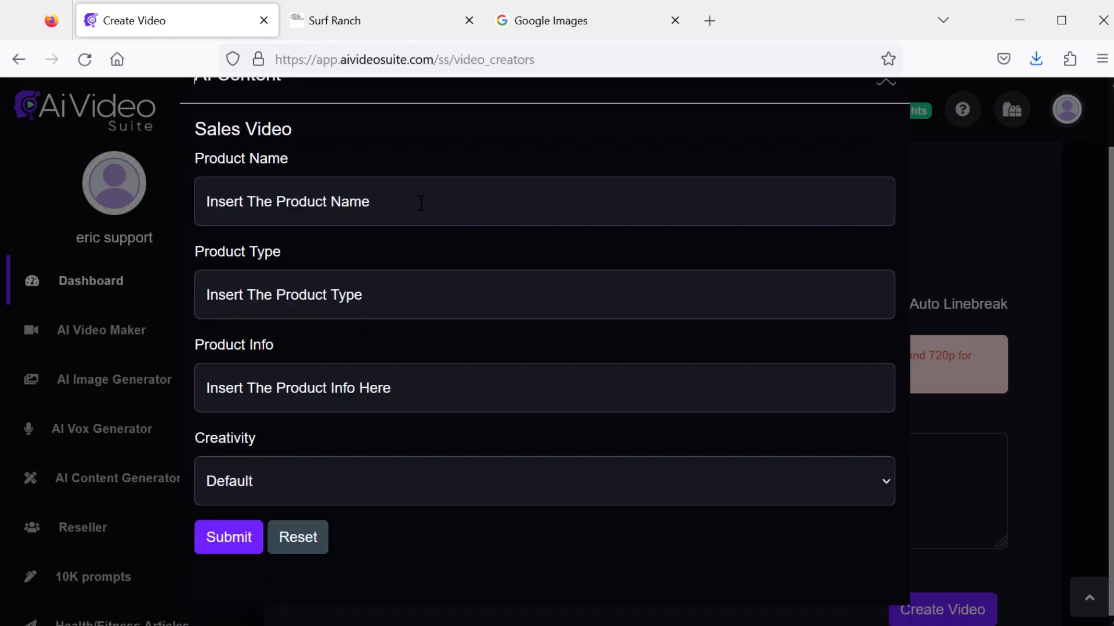
left_click(421, 203)
type("The Internet Marketing Crash Course")
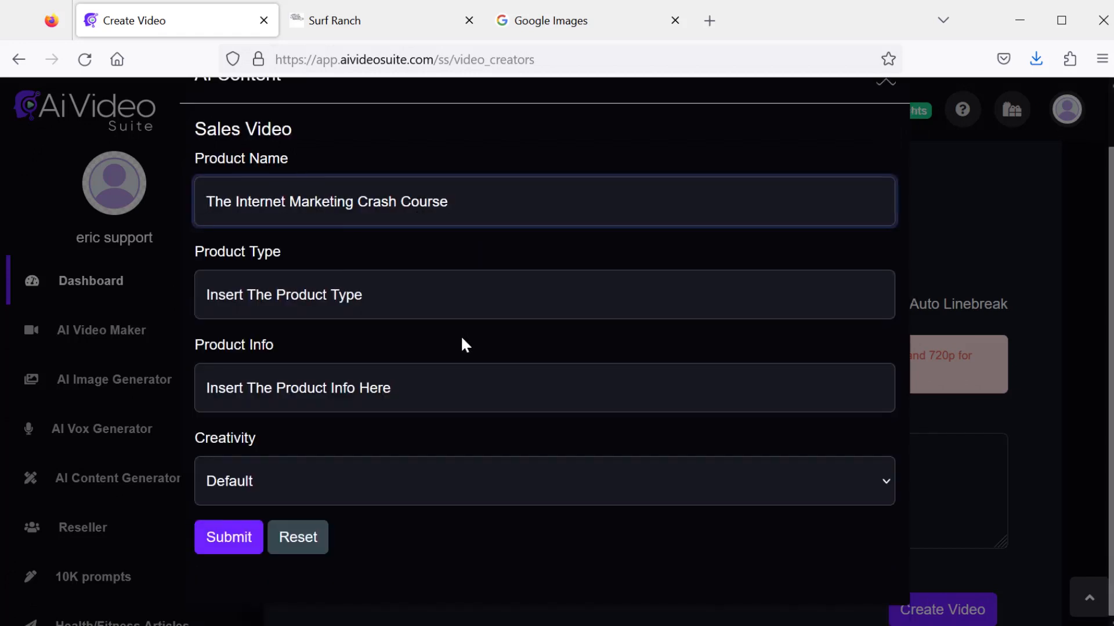
left_click(380, 294)
type("video course")
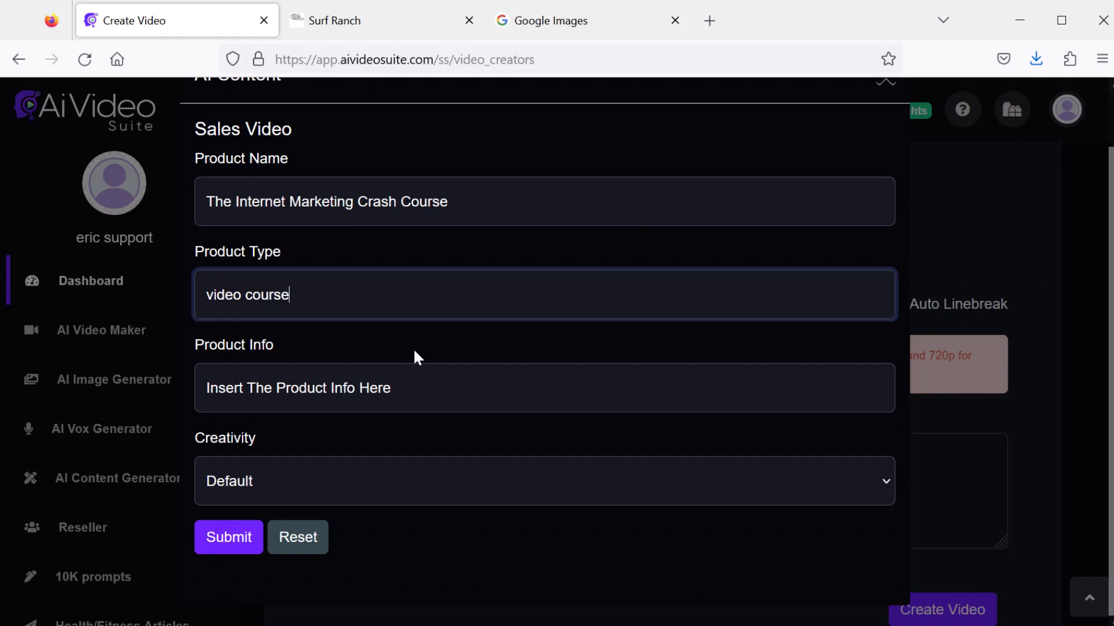
- Paste the product description into Product Info and submit with Default creativity to generate the script
left_click(440, 388)
key("ctrl+v")
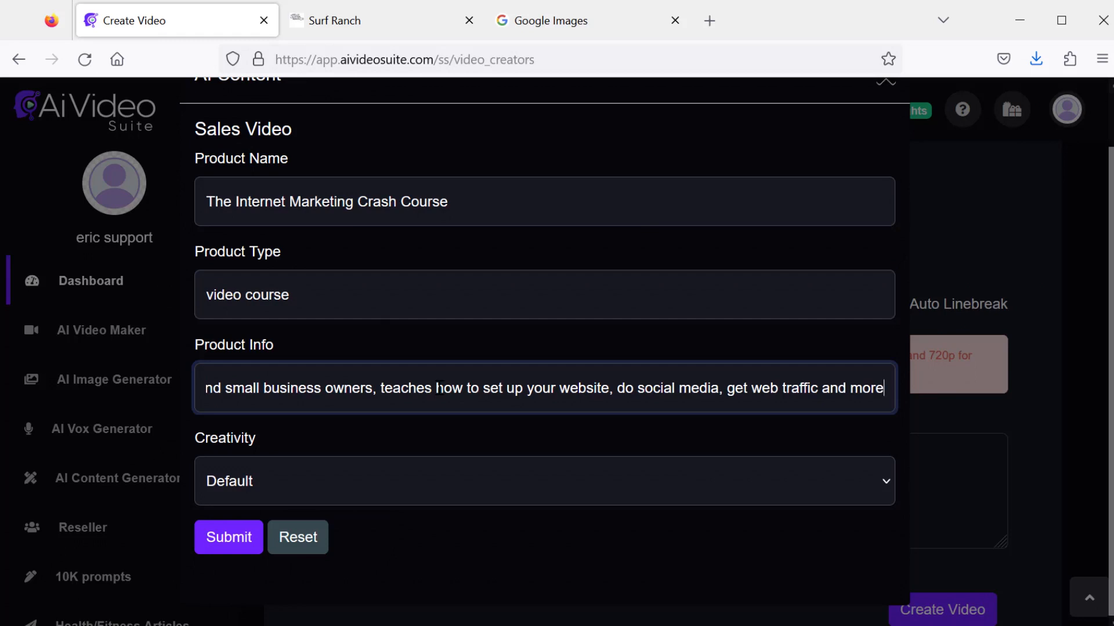
left_click(469, 481)
left_click(468, 486)
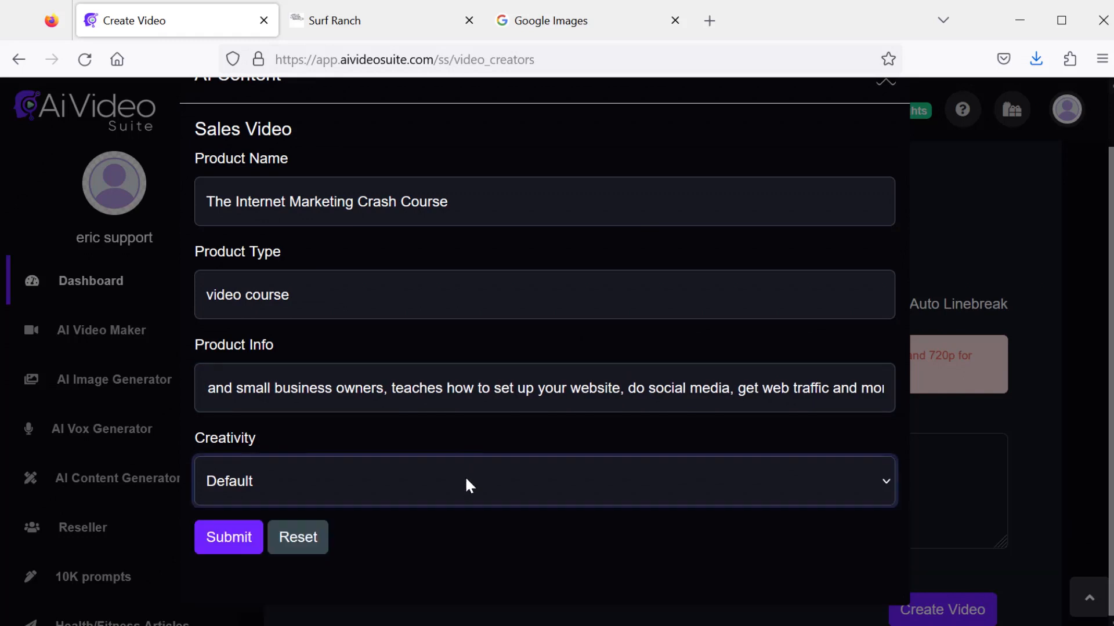
left_click(226, 538)
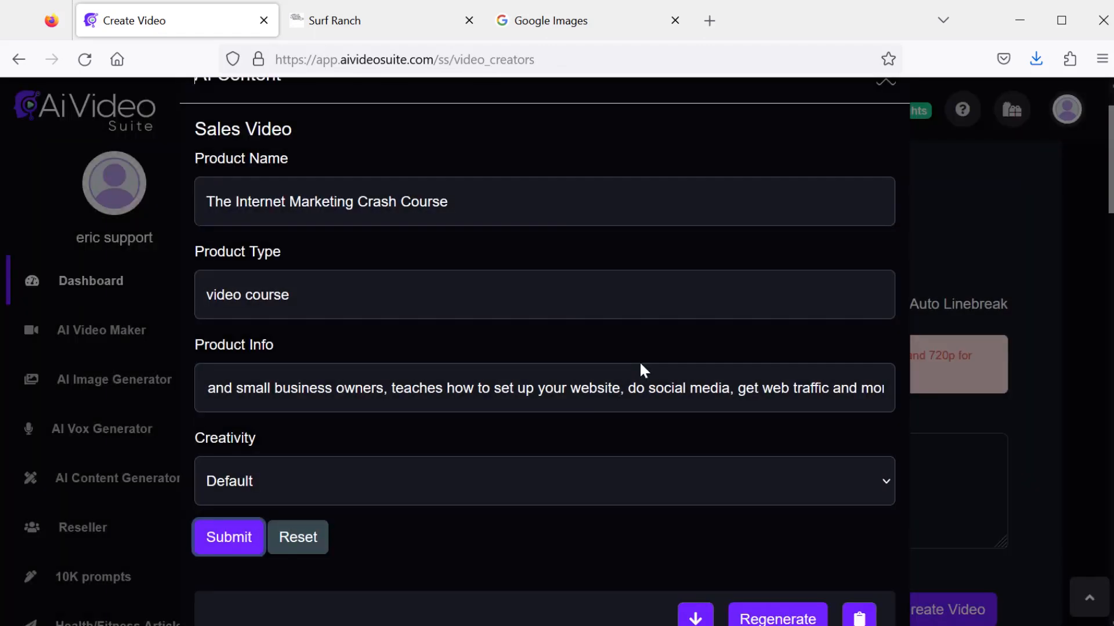
- Insert the generated sales script into the video's slides
scroll(641, 370, "down", 1)
scroll(643, 370, "down", 5)
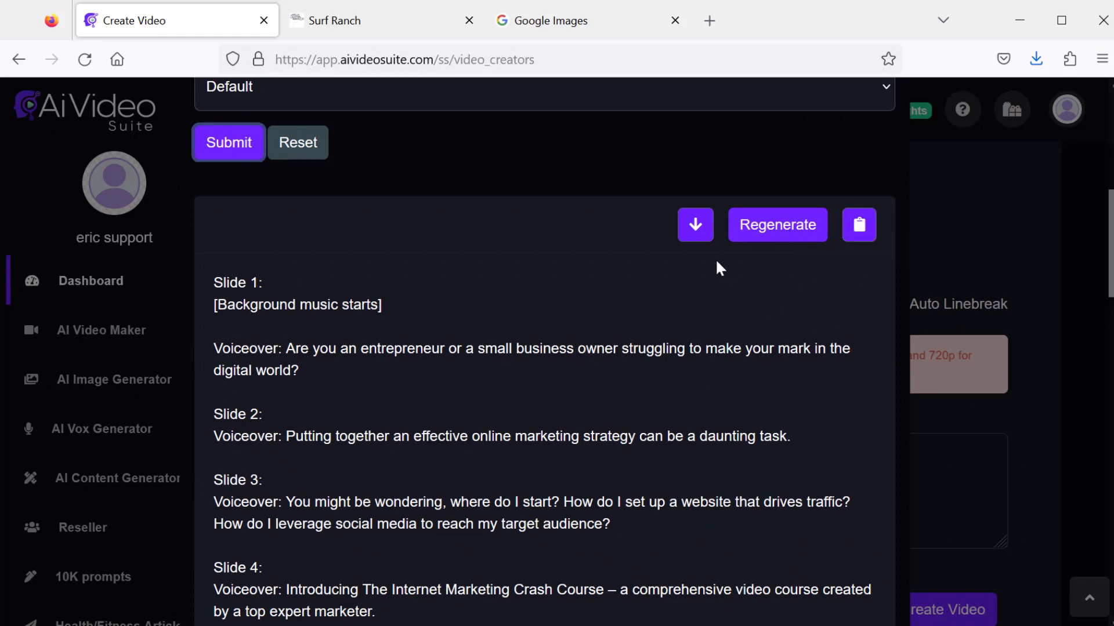
left_click(695, 232)
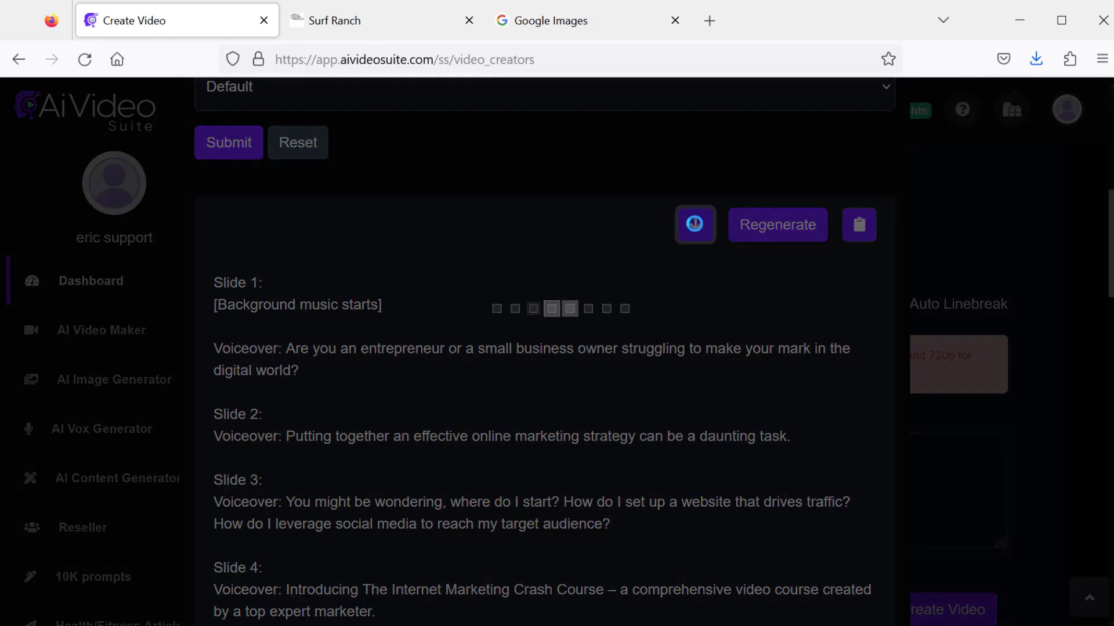
- Delete the blank lines at the start of slide 1's text
scroll(565, 399, "down", 1)
scroll(565, 408, "down", 15)
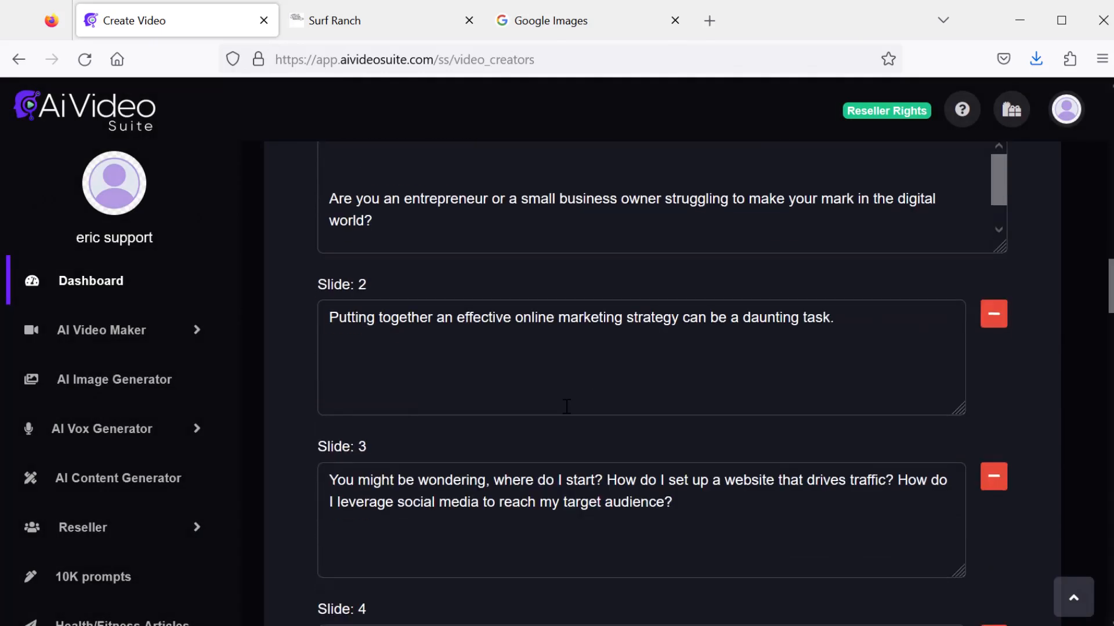
left_click_drag(1110, 385, 1109, 282)
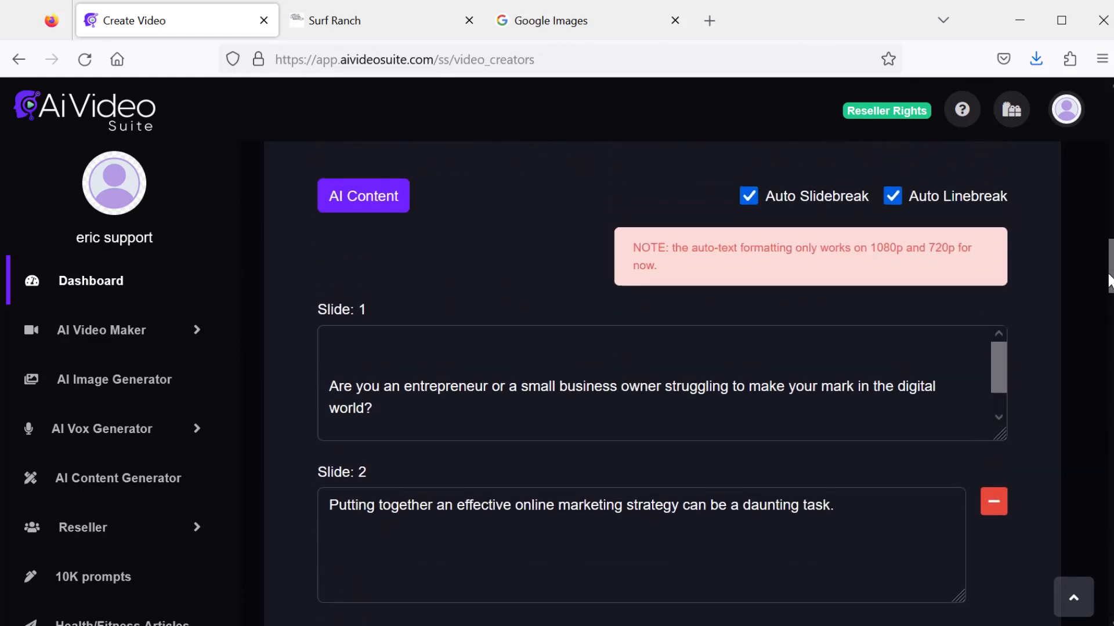
left_click(333, 385)
key("BackSpace")
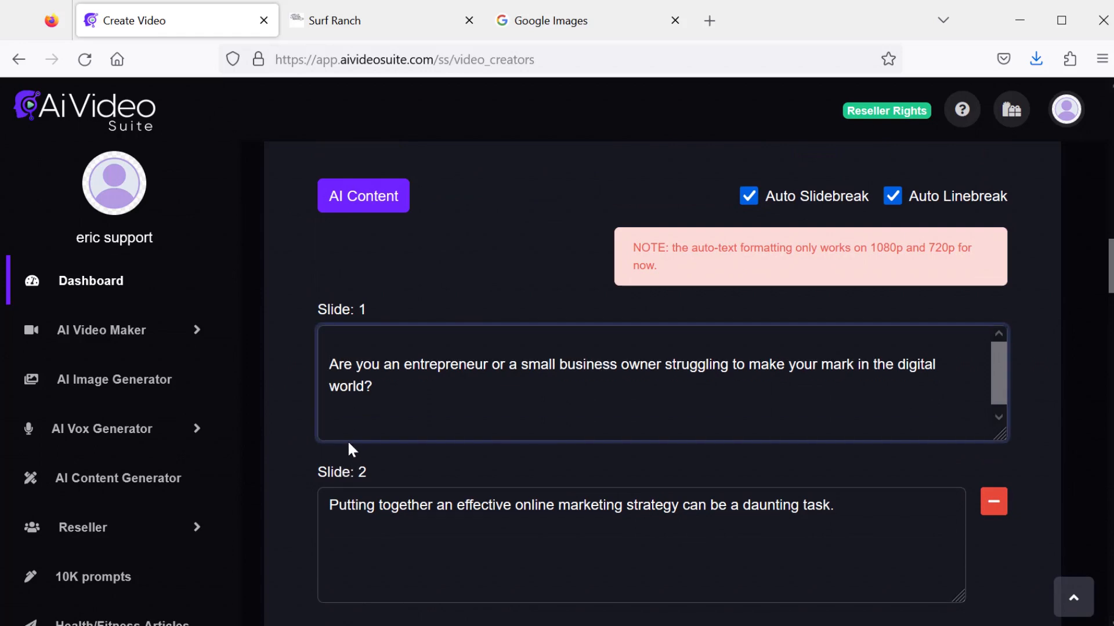
key("BackSpace")
- Set the video title to IM crash course
left_click_drag(1108, 264, 1107, 129)
left_click(512, 384)
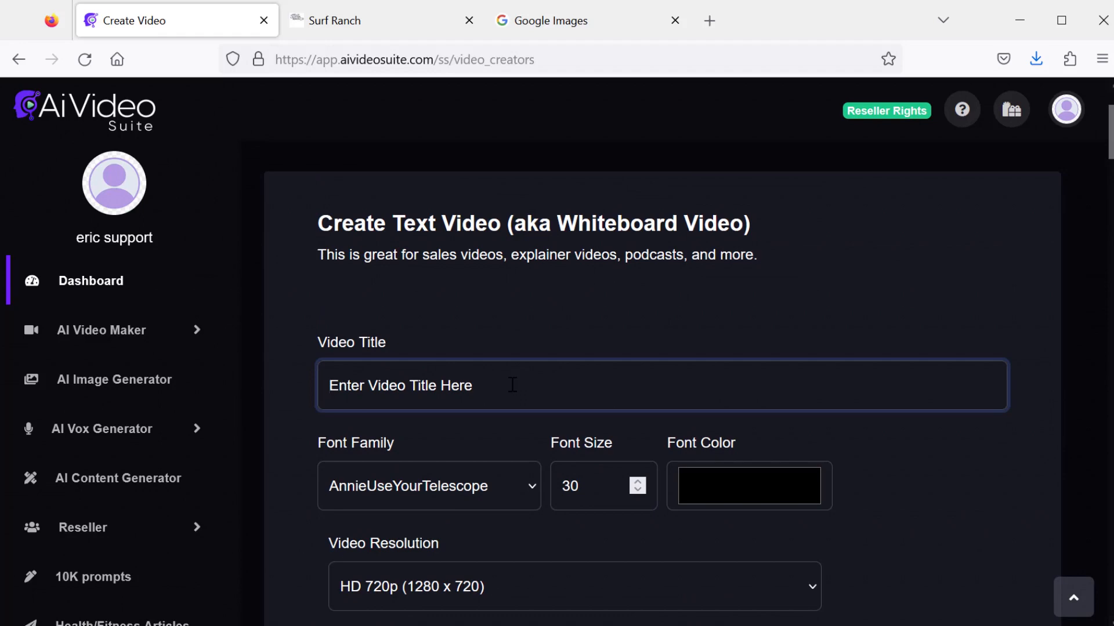
type("IM c")
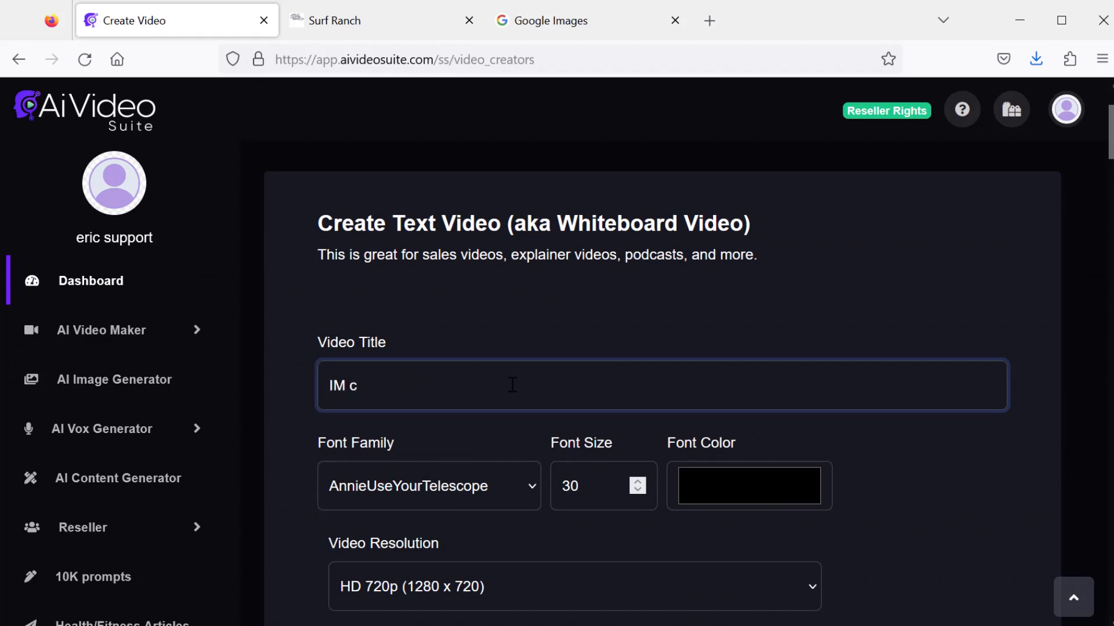
type("rash cours")
- Set the font family to Helvetica and the font size to 80
scroll(510, 378, "down", 5)
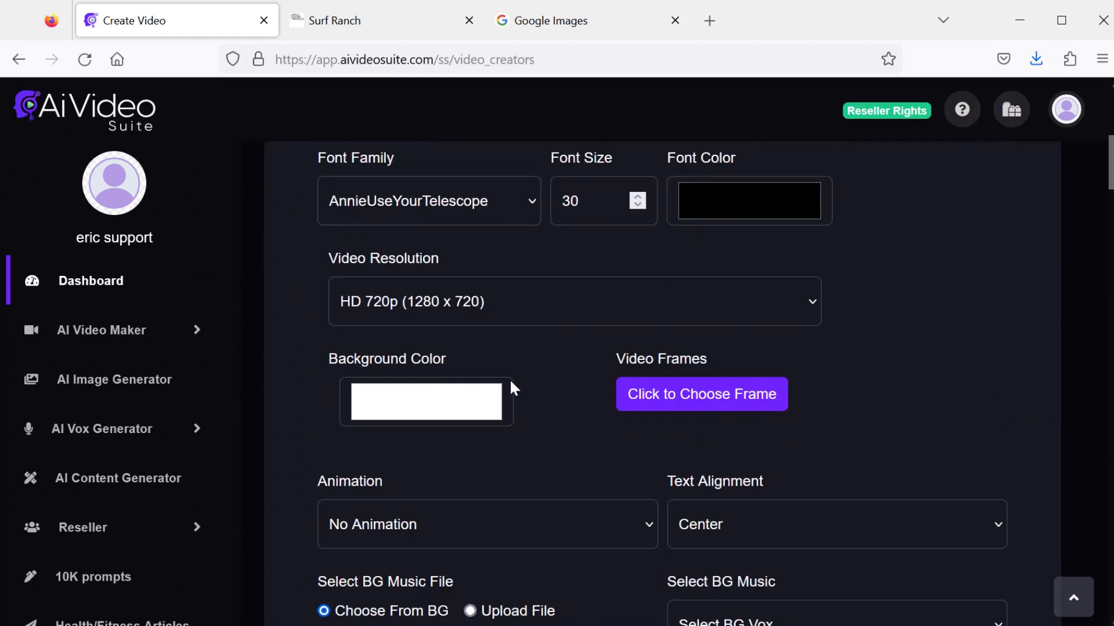
left_click(505, 203)
left_click_drag(532, 255, 532, 312)
scroll(400, 360, "down", 4)
left_click(368, 359)
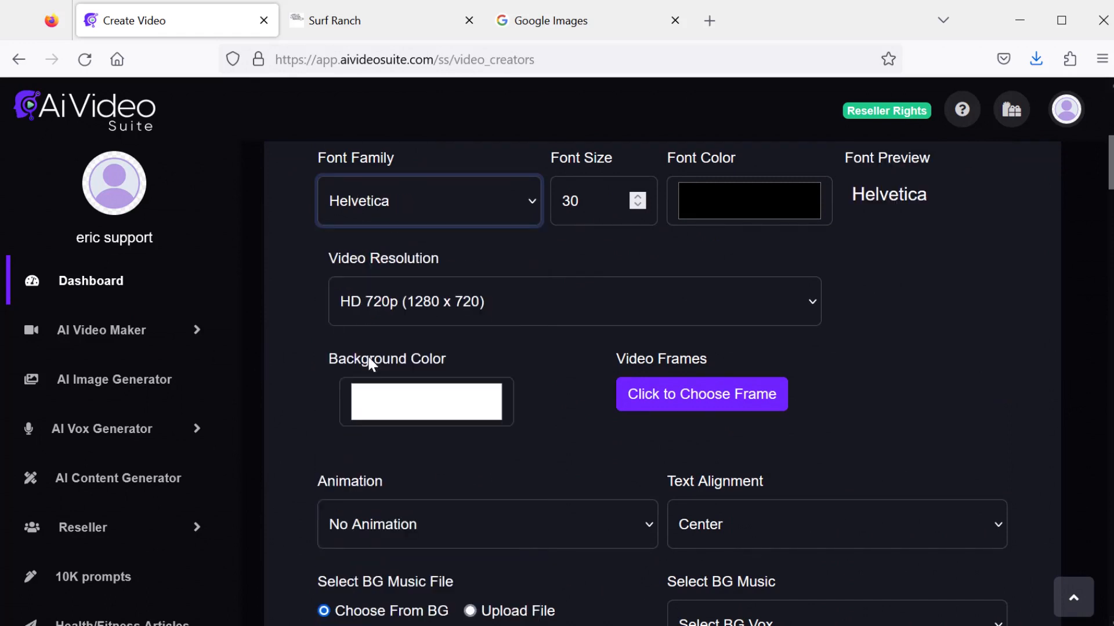
key("Tab")
type("80")
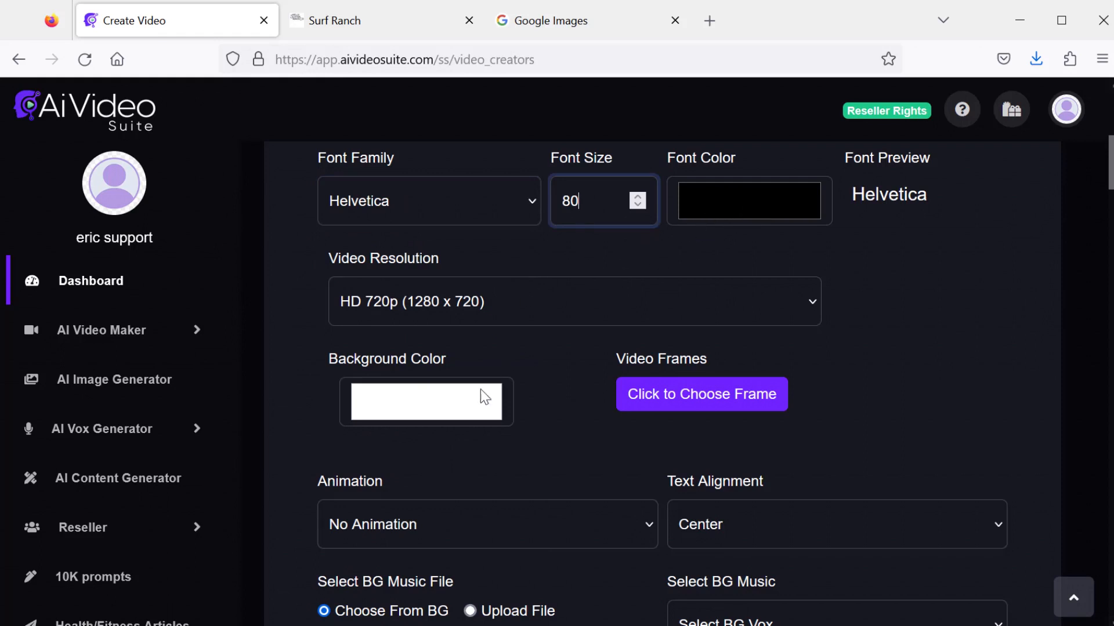
- Set the video resolution to Full HD 1080p (1920 x 1080)
left_click(465, 300)
mouse_move(812, 360)
left_mouse_down()
mouse_move(808, 567)
mouse_move(817, 345)
left_mouse_up()
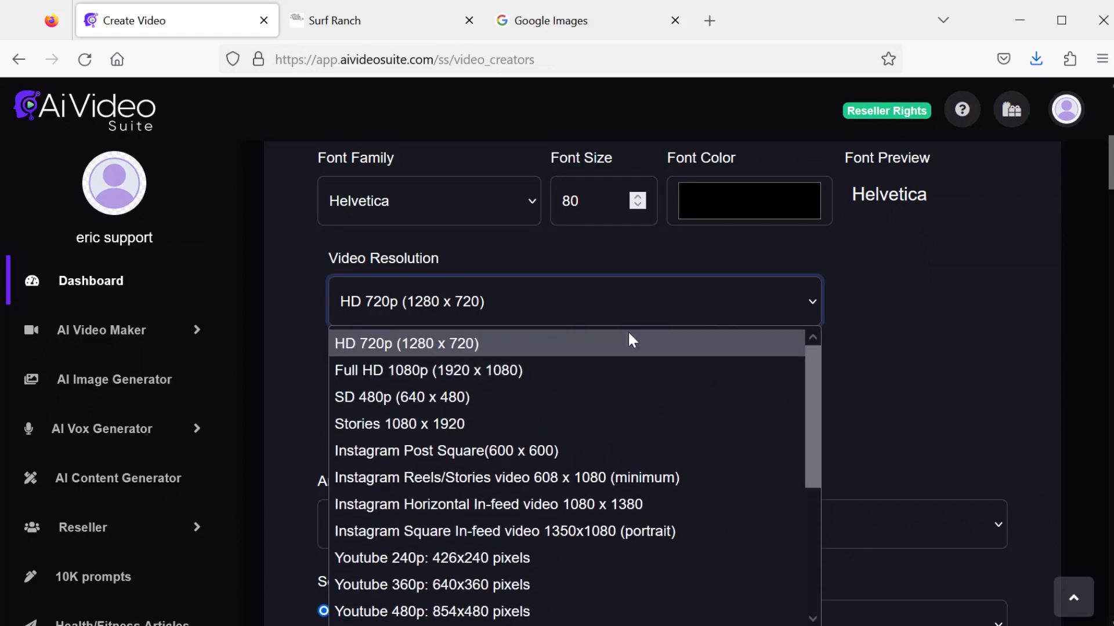
left_click(419, 370)
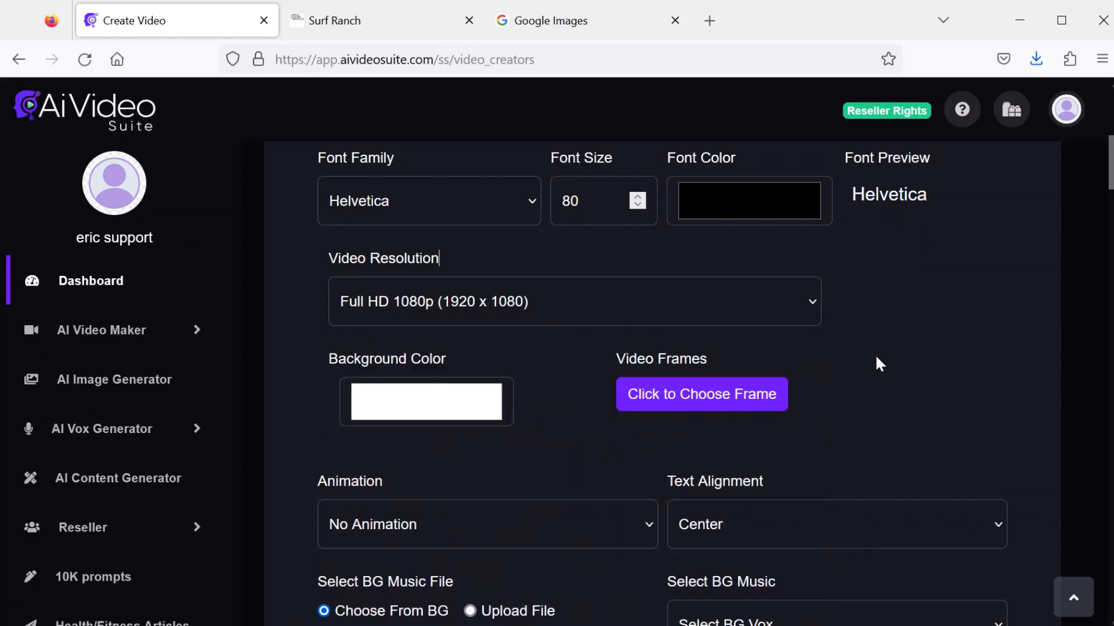
- Choose the first purple-blue gradient frame as the video frame
scroll(876, 357, "down", 3)
scroll(875, 358, "up", 3)
scroll(875, 360, "down", 2)
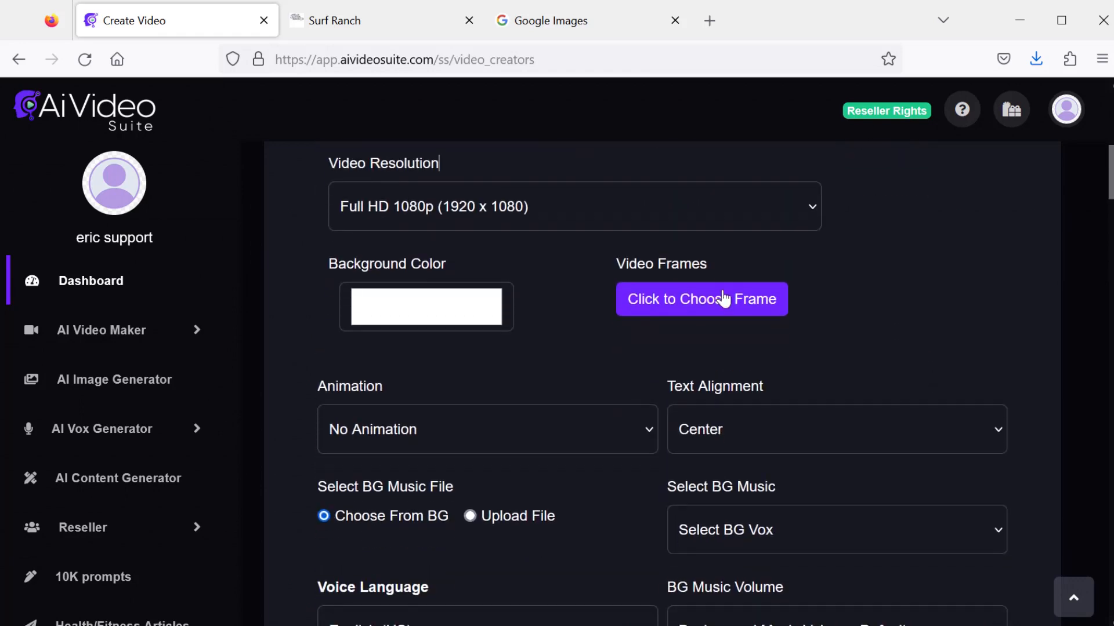
left_click(722, 296)
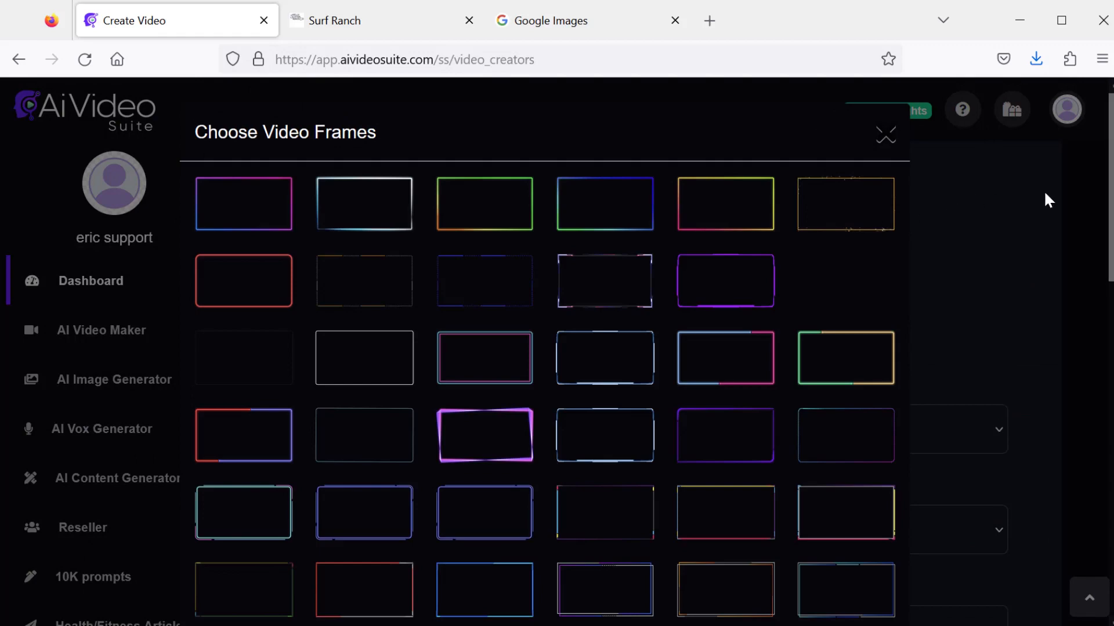
scroll(721, 365, "down", 12)
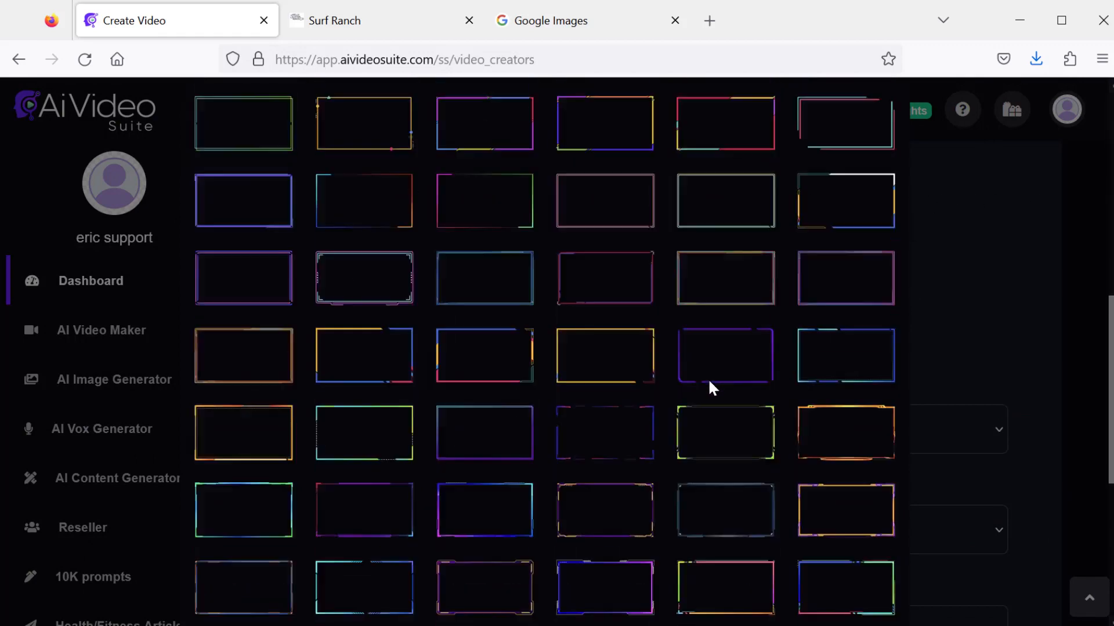
scroll(691, 415, "up", 12)
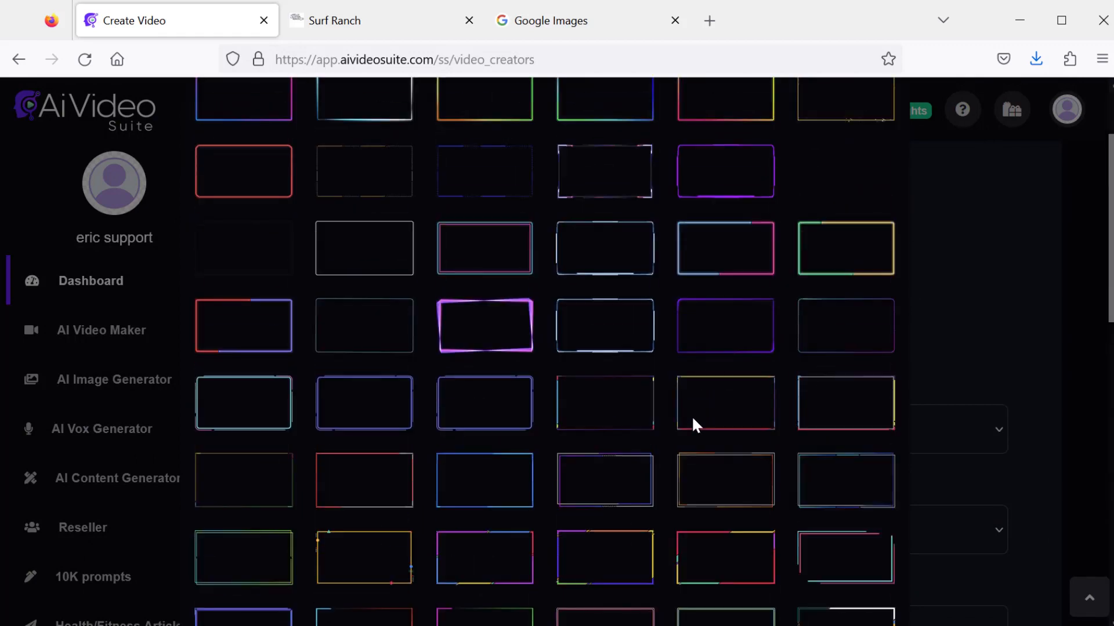
left_click(258, 202)
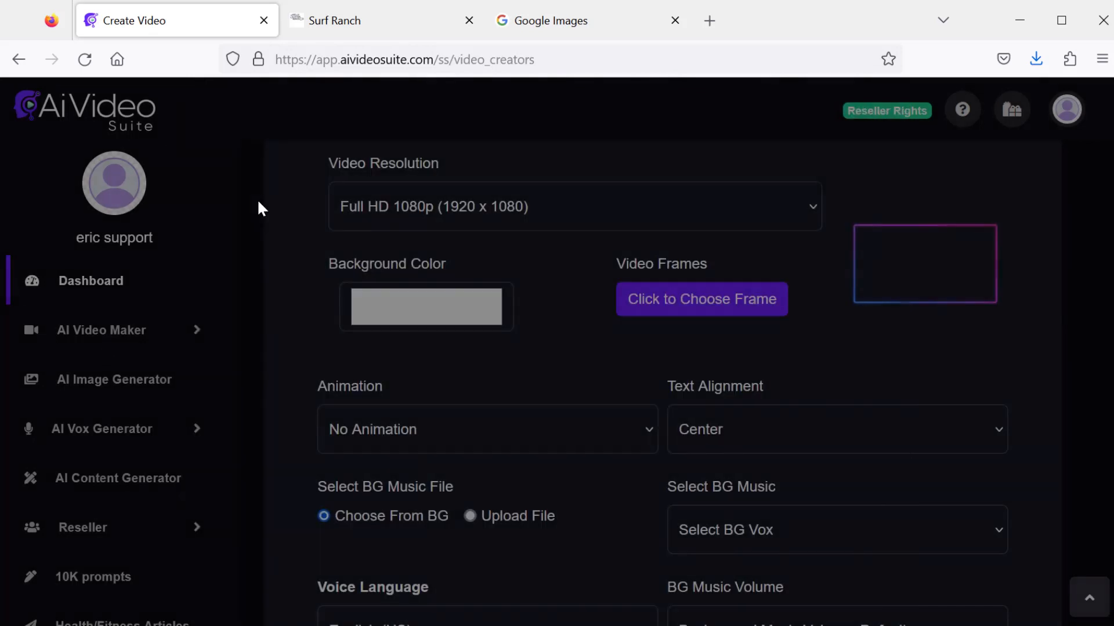
scroll(767, 390, "down", 3)
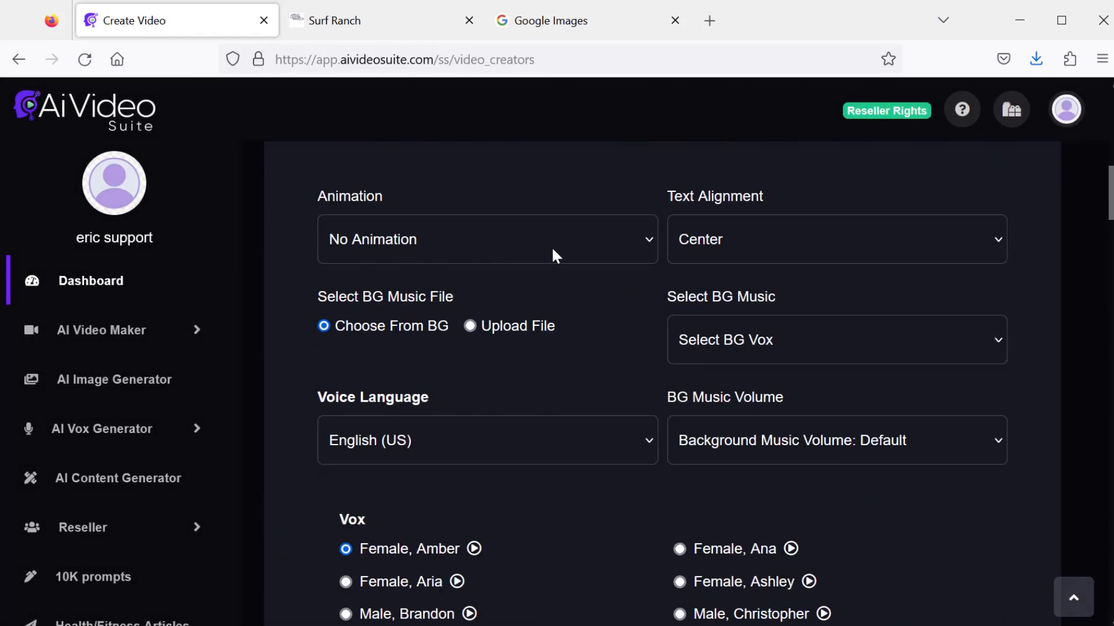
- Choose Positive Experience as the background music track
left_click(805, 240)
left_click(806, 240)
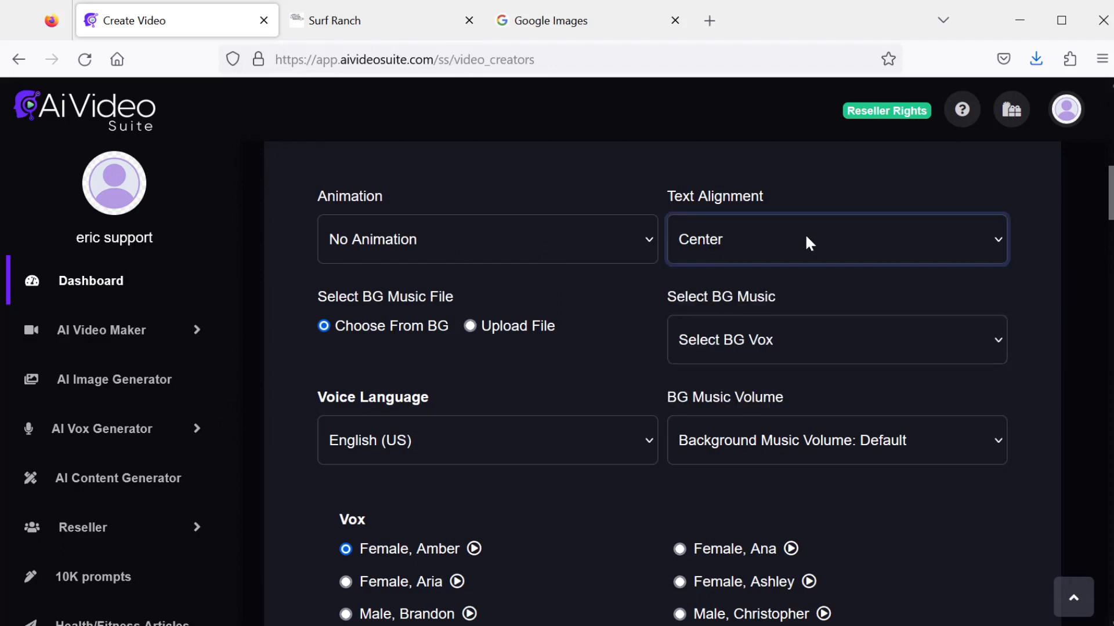
scroll(567, 342, "down", 3)
scroll(566, 342, "up", 2)
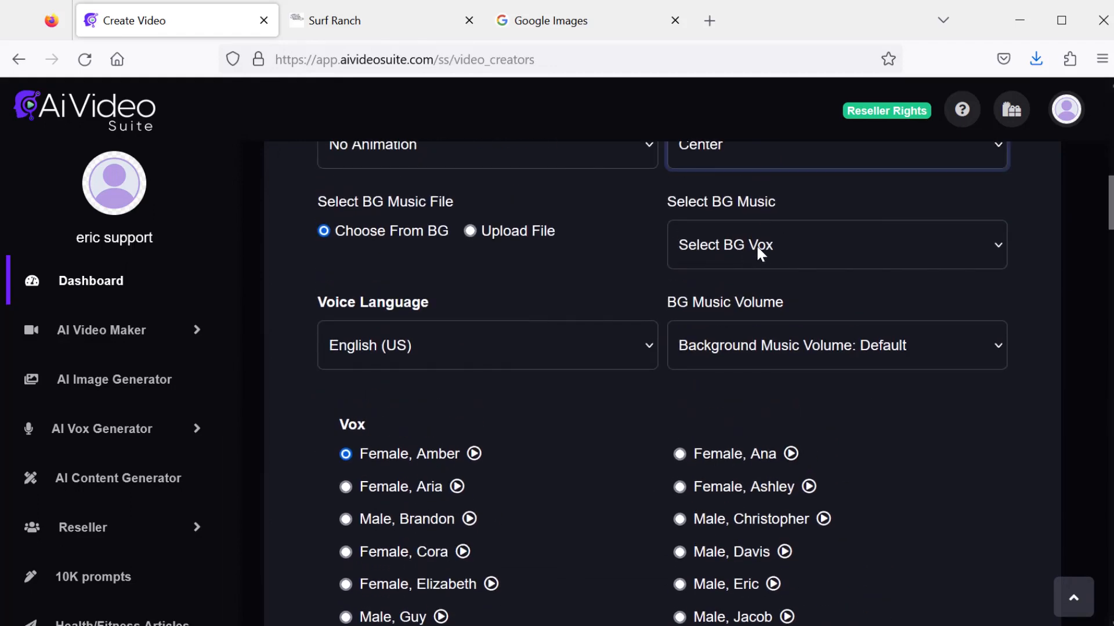
left_click(756, 245)
left_click_drag(999, 296, 994, 471)
left_click(732, 482)
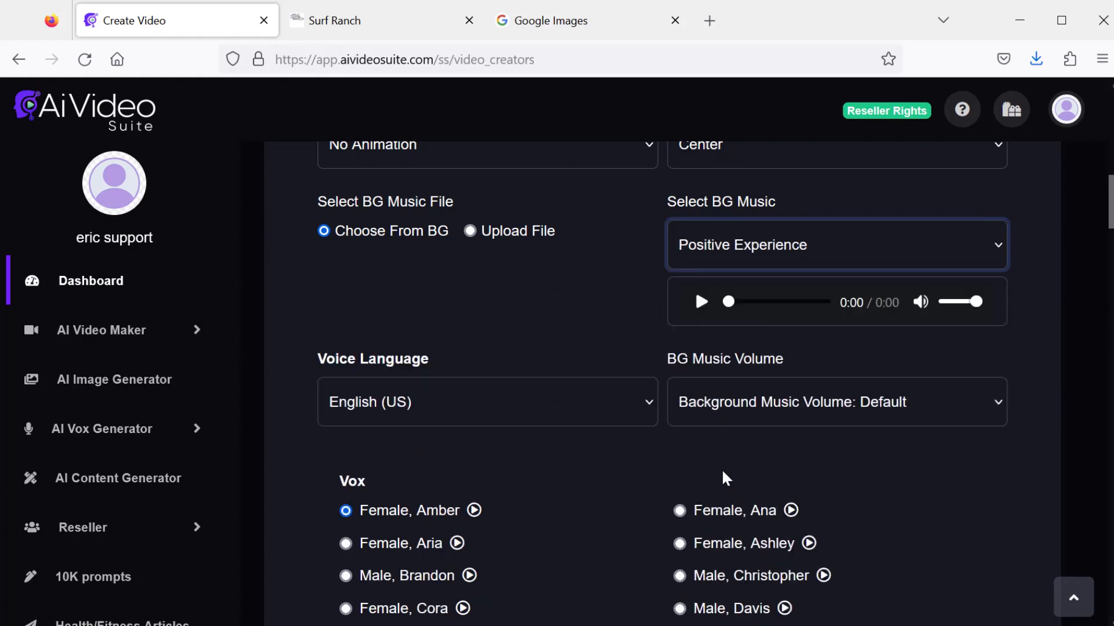
- Preview the background track and set the background music volume to 0.05
left_click(702, 304)
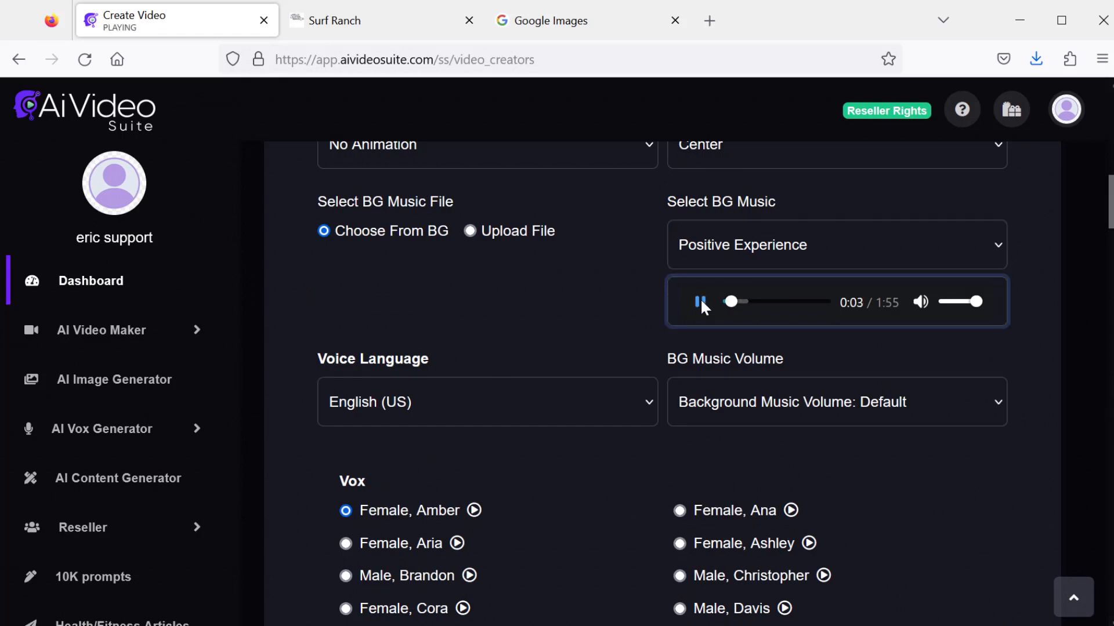
left_click(701, 302)
left_click(794, 404)
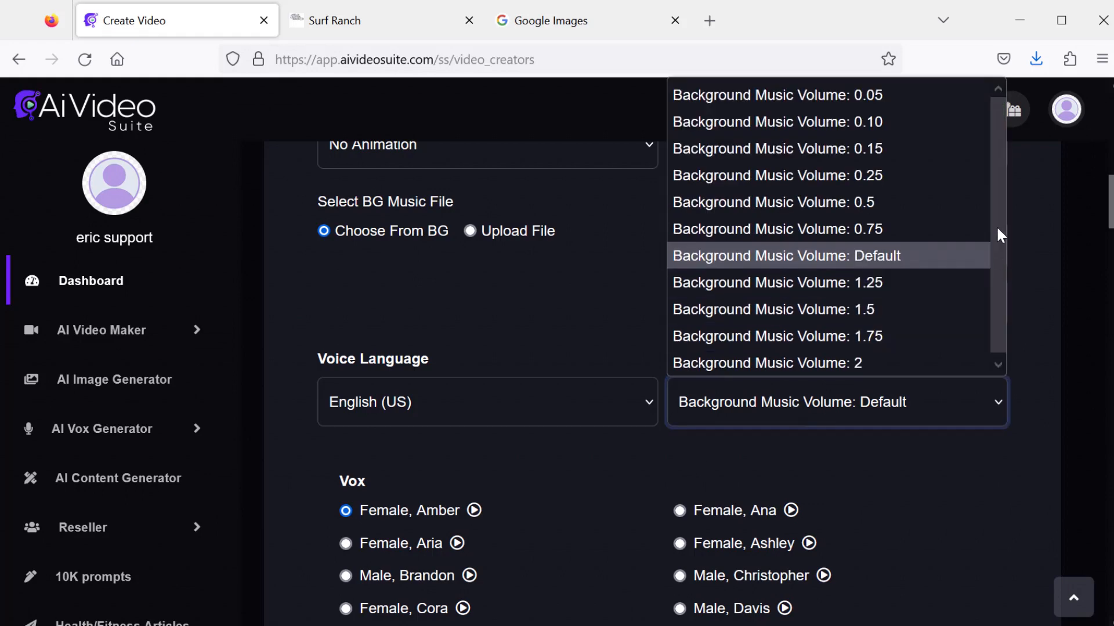
left_click(854, 94)
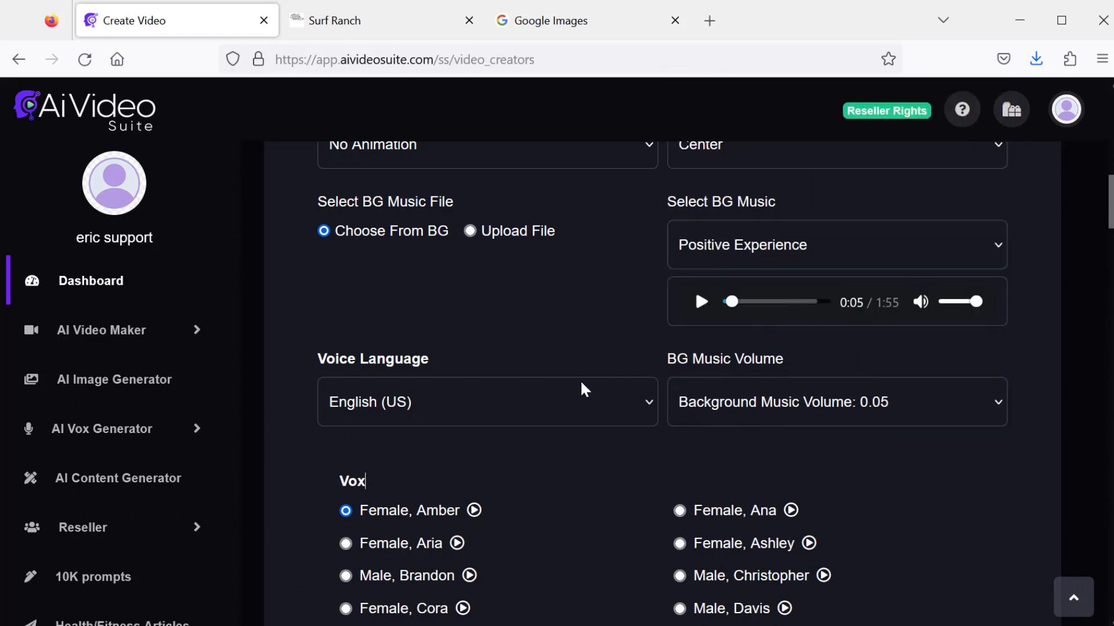
- Select the Female, Aria voice for the narration
scroll(575, 346, "down", 2)
left_click(574, 308)
left_click_drag(648, 428, 648, 601)
scroll(609, 307, "down", 5)
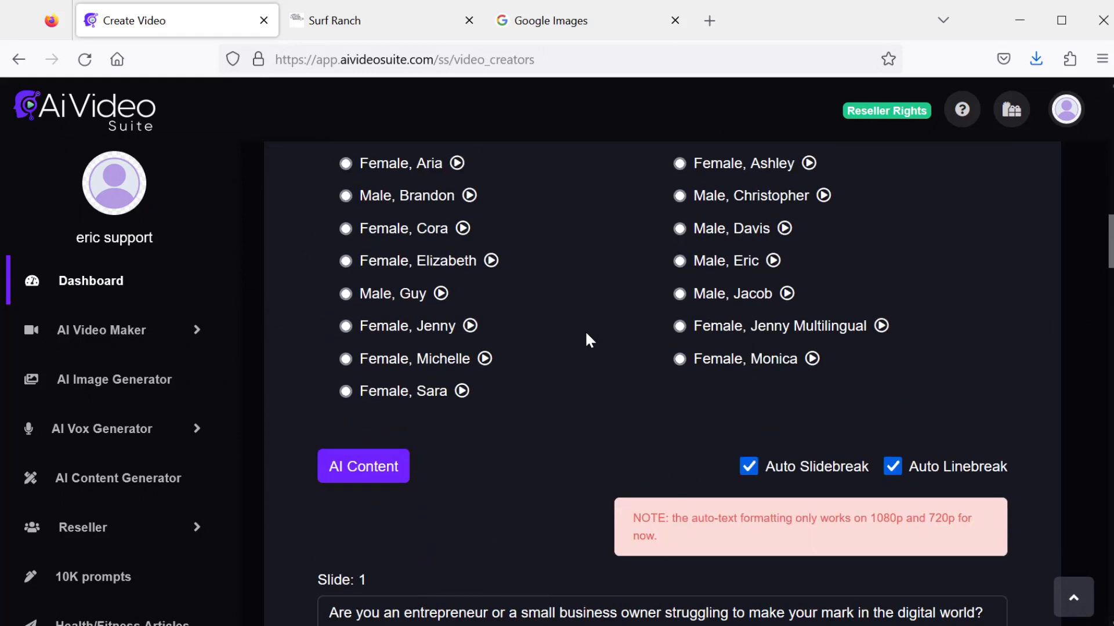
scroll(584, 329, "up", 2)
left_click(346, 259)
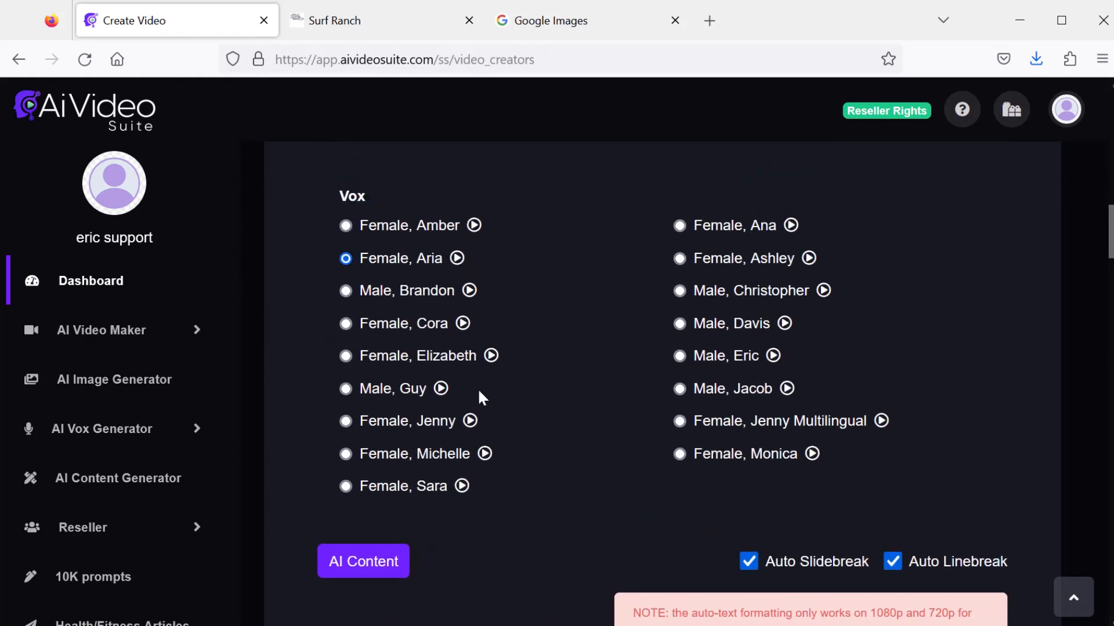
- Create the video from the slides
left_click_drag(1109, 232, 1100, 502)
scroll(1100, 502, "down", 15)
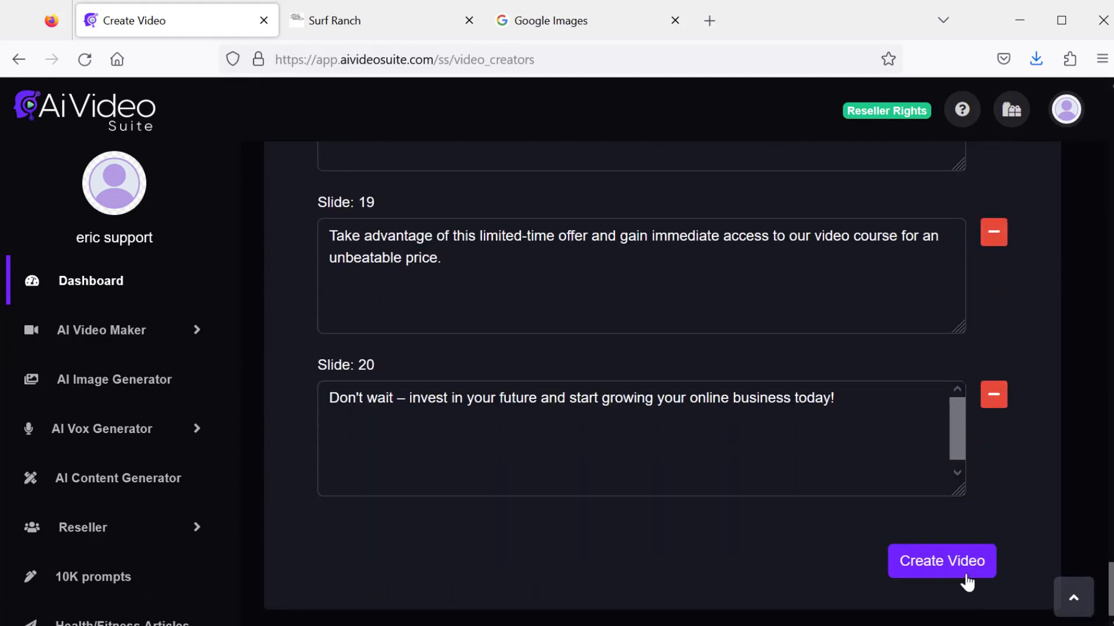
left_click(943, 562)
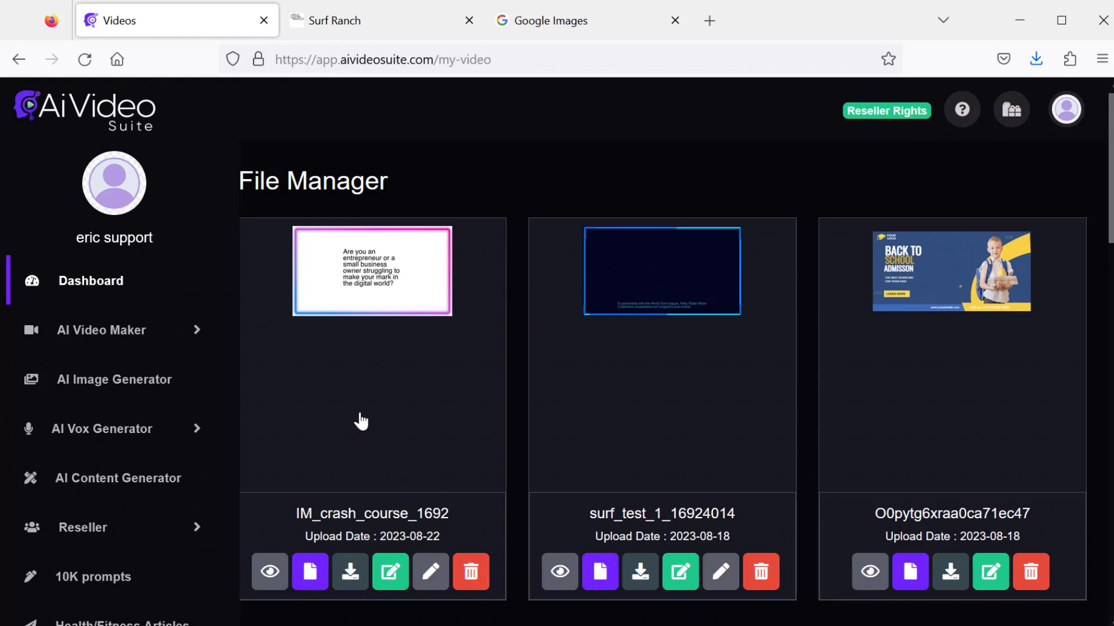
- Play the IM_crash_course video preview from the file manager and close it
left_click(269, 573)
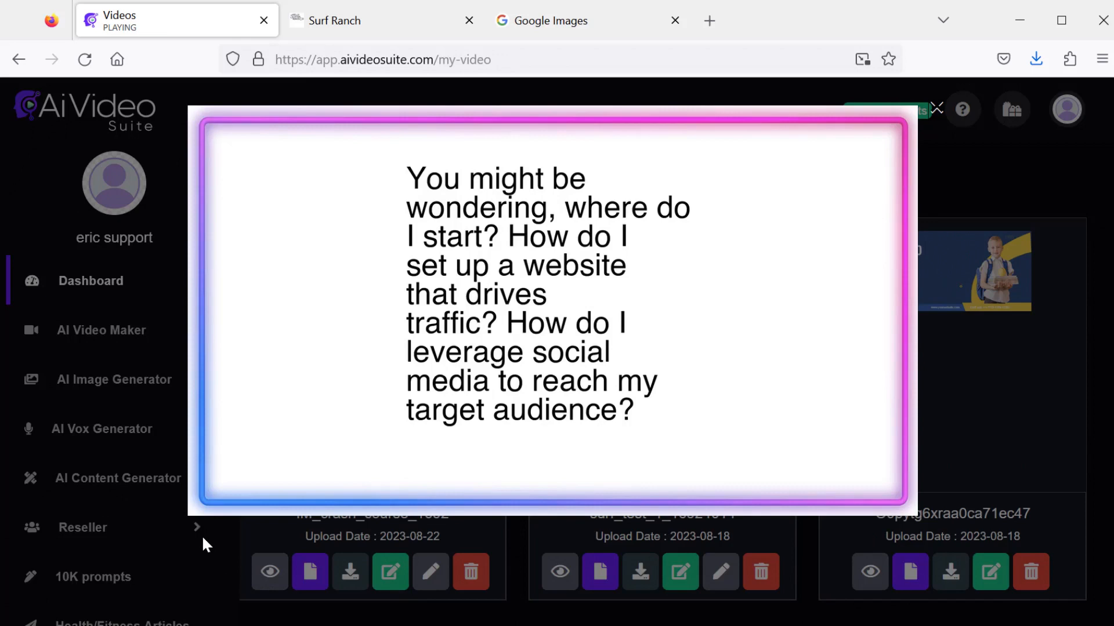
left_click(211, 499)
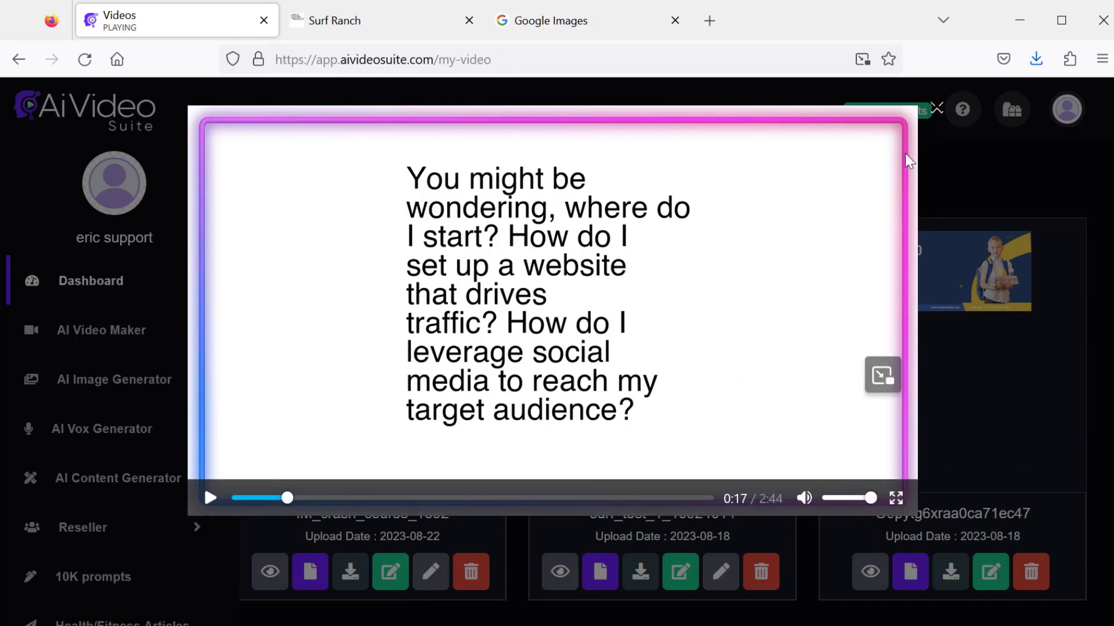
left_click(936, 109)
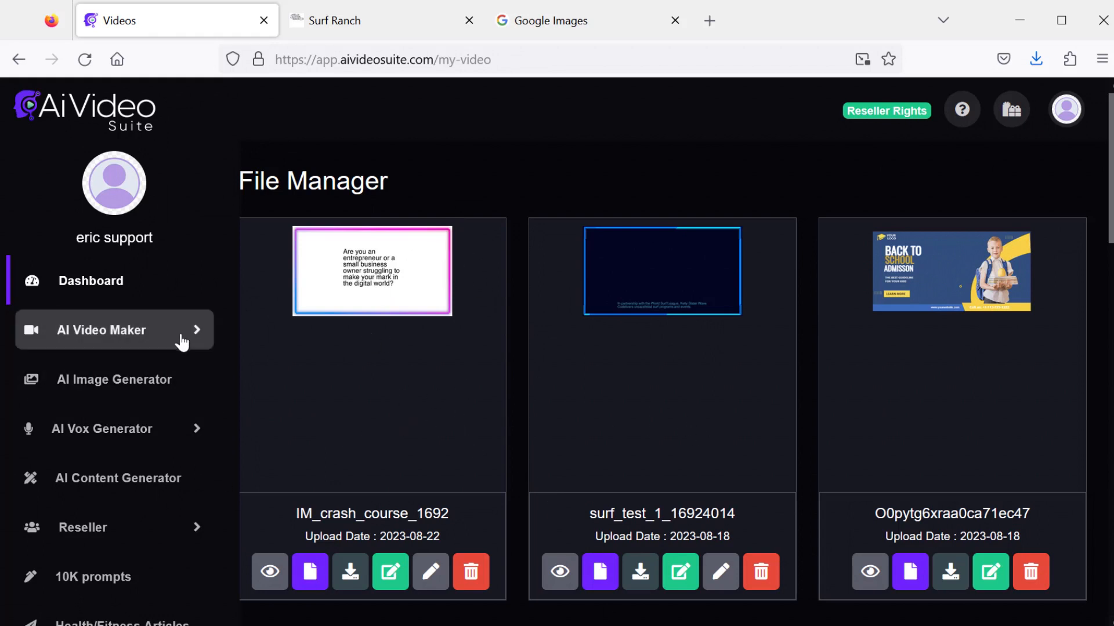
- Start a new AI whiteboard video and open the Business Ad Video AI content generator
left_click(194, 330)
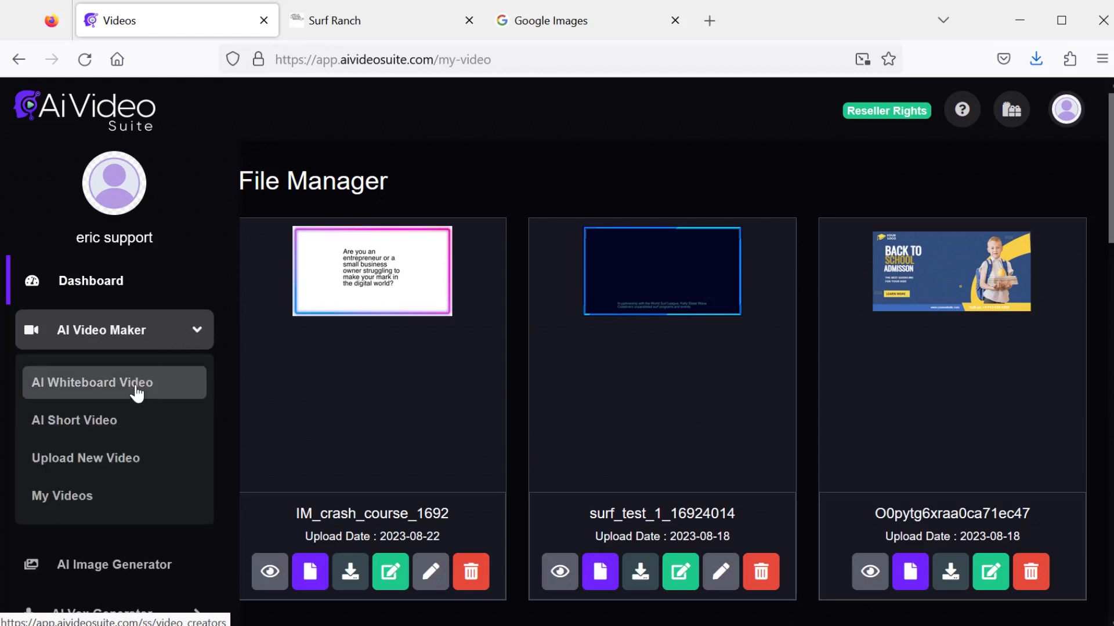
left_click(137, 384)
scroll(136, 392, "down", 15)
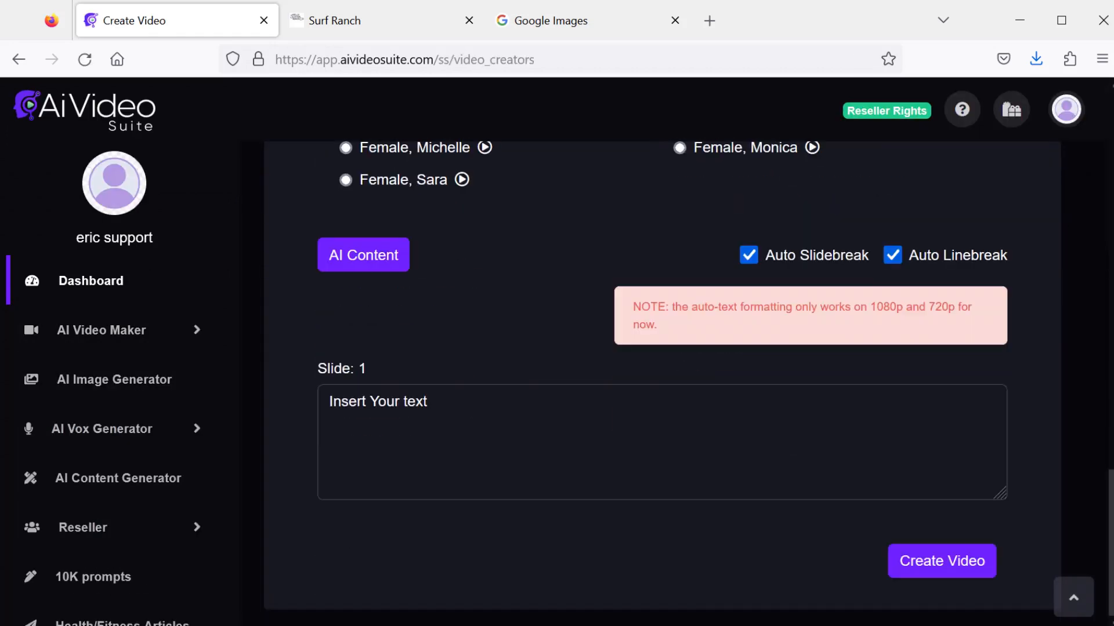
left_click(391, 259)
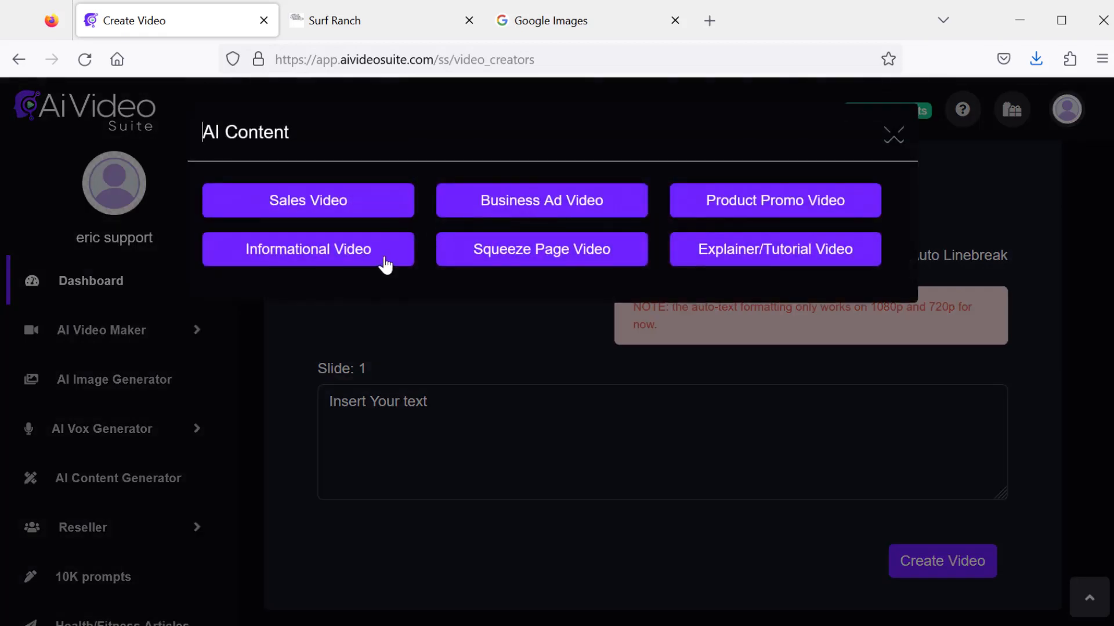
left_click(531, 202)
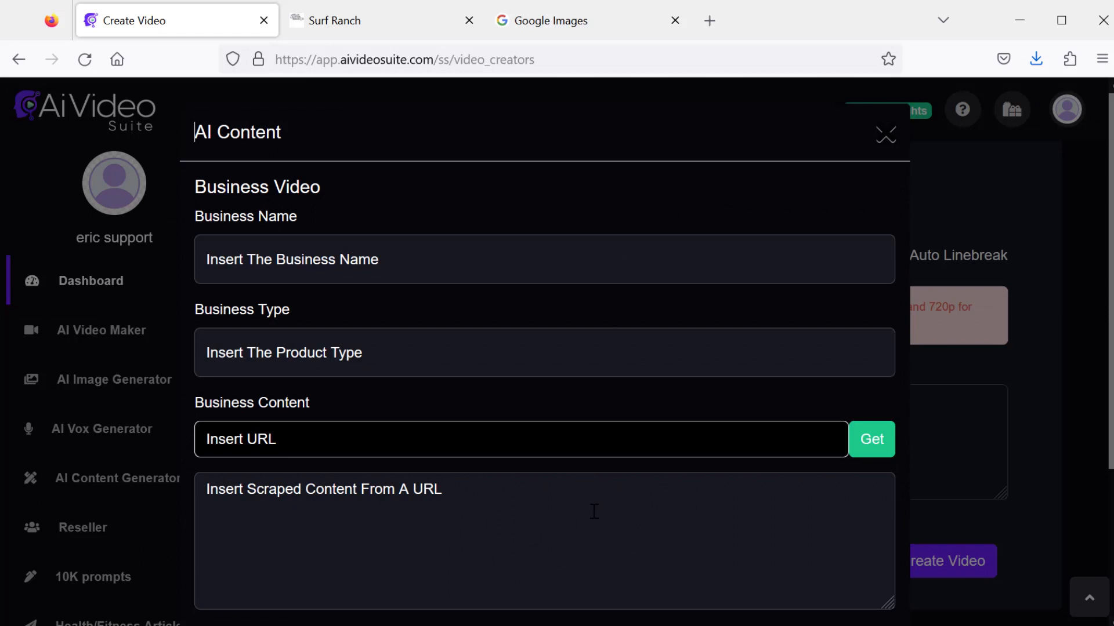
- Paste Surf Ranch as the business name and A wave pool for surfers as the business type
left_click(426, 260)
type("Surf Ranch")
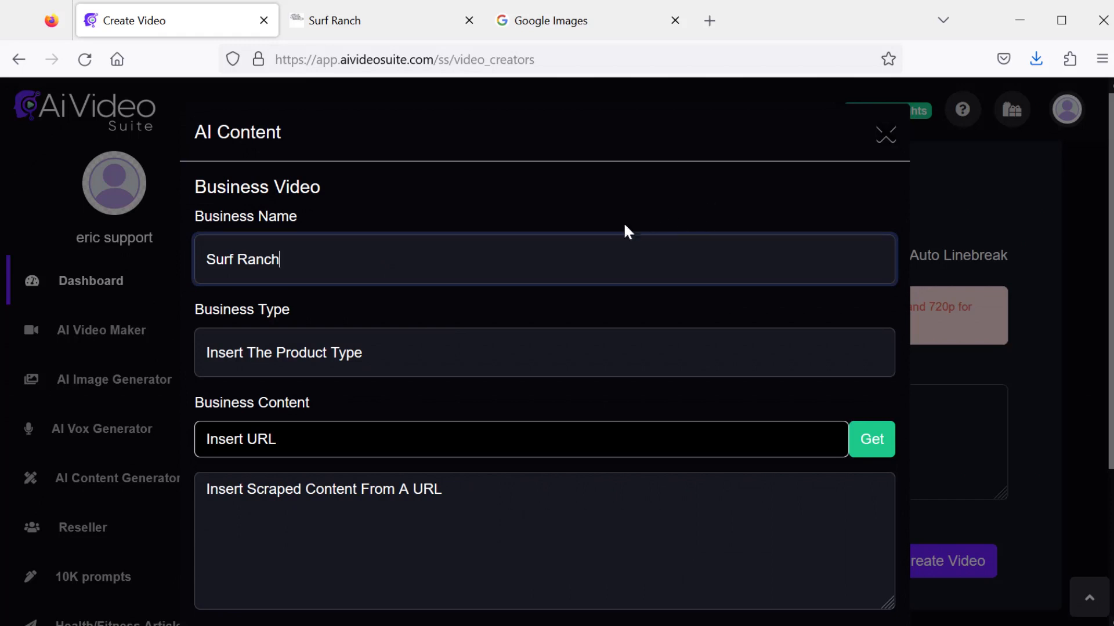
left_click(514, 331)
type("A wave pool for surfers")
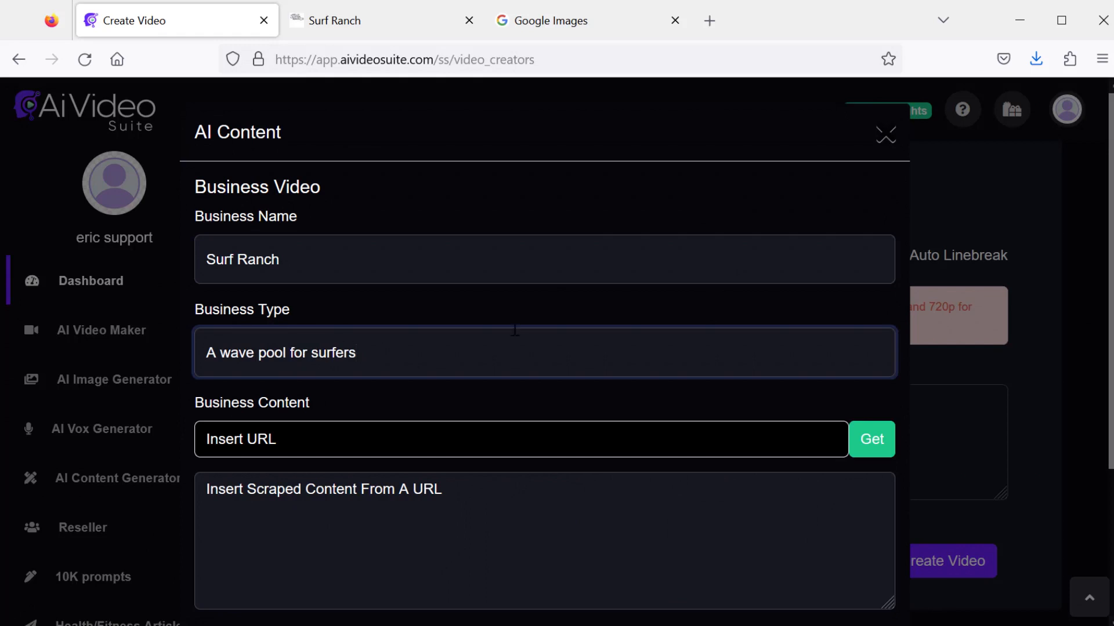
left_click(350, 32)
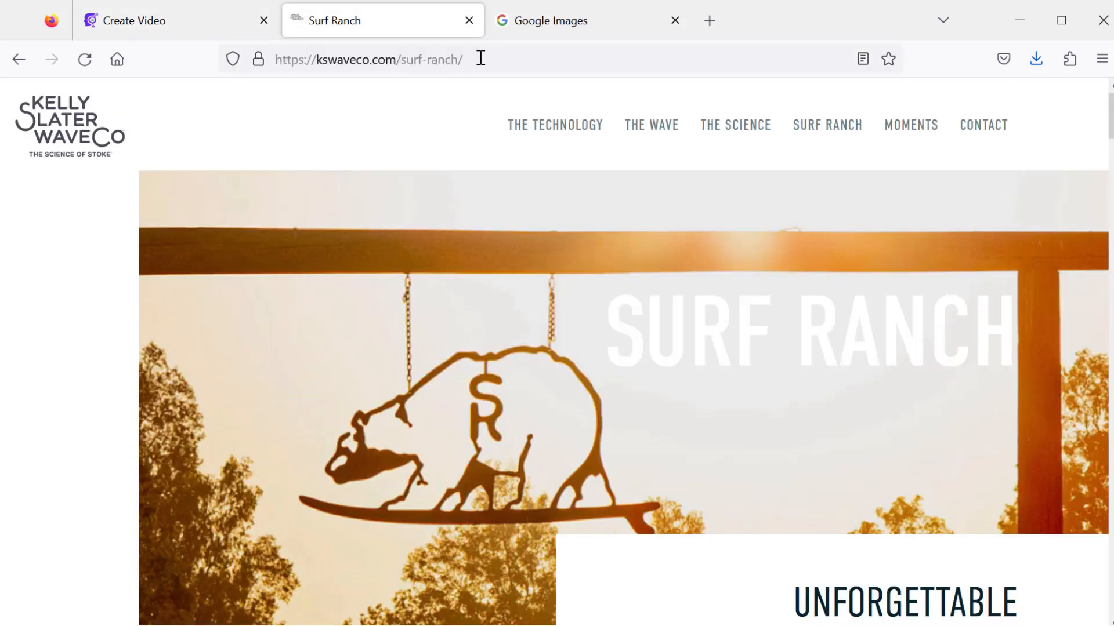
left_click(206, 16)
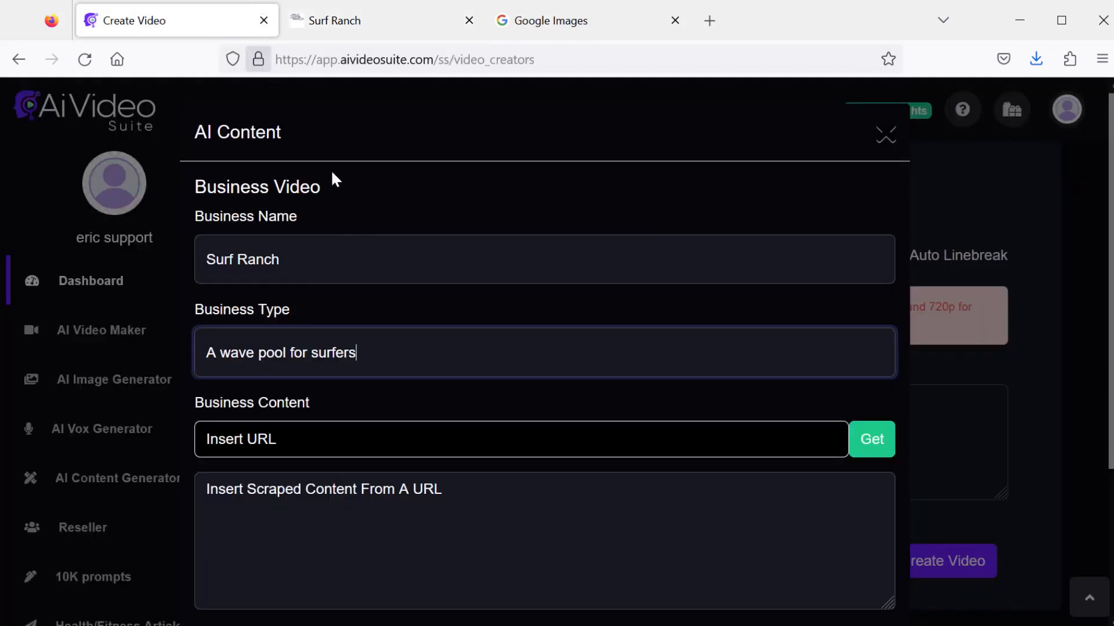
left_click(341, 441)
type("https://kswaveco.com/surf-ranch/")
left_click(870, 439)
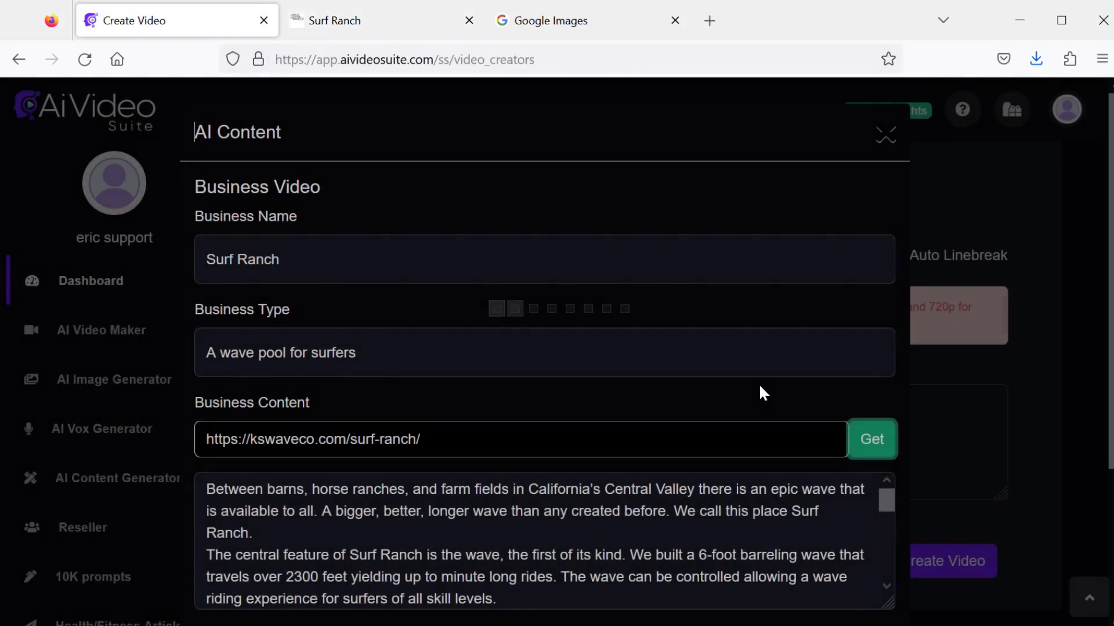
- Generate the slide script with default creativity and send it to the slide text area
scroll(759, 384, "down", 3)
left_click(236, 543)
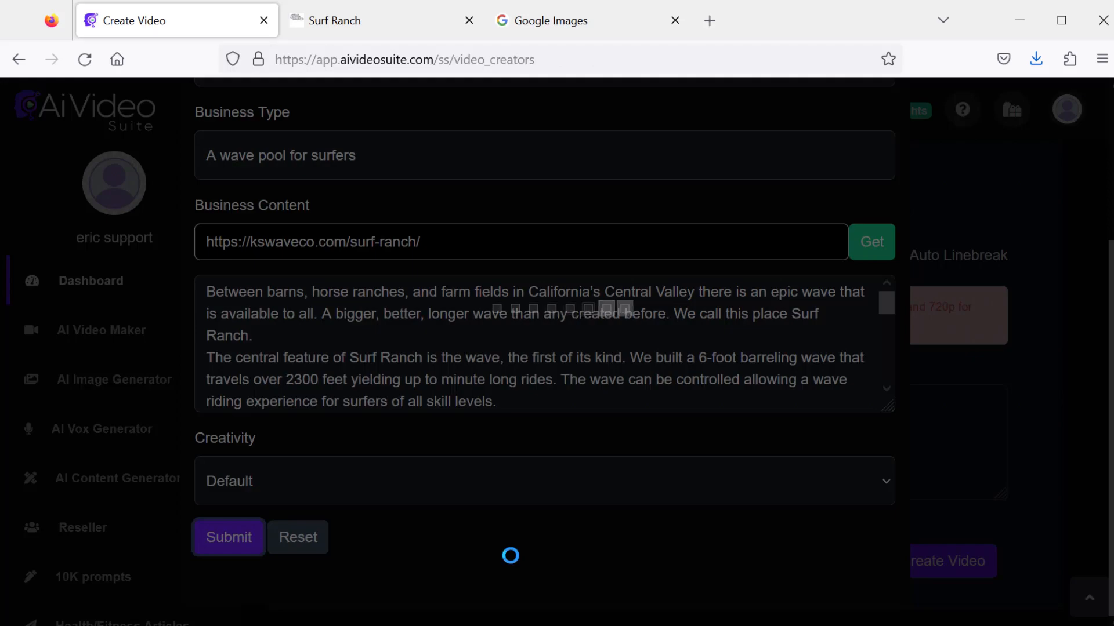
scroll(595, 484, "down", 6)
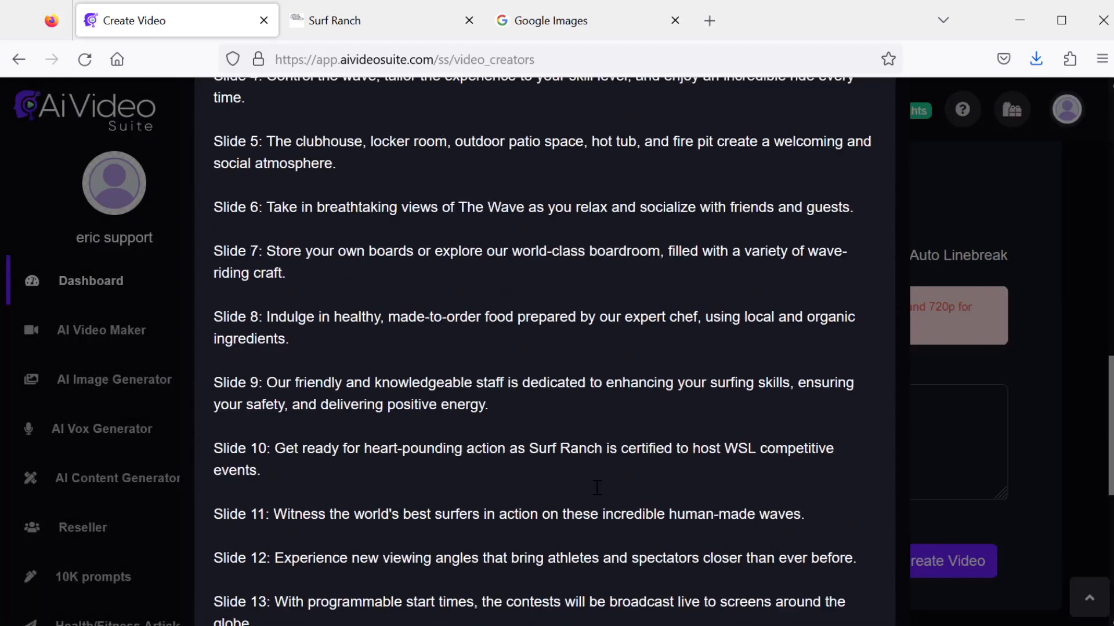
scroll(607, 487, "up", 10)
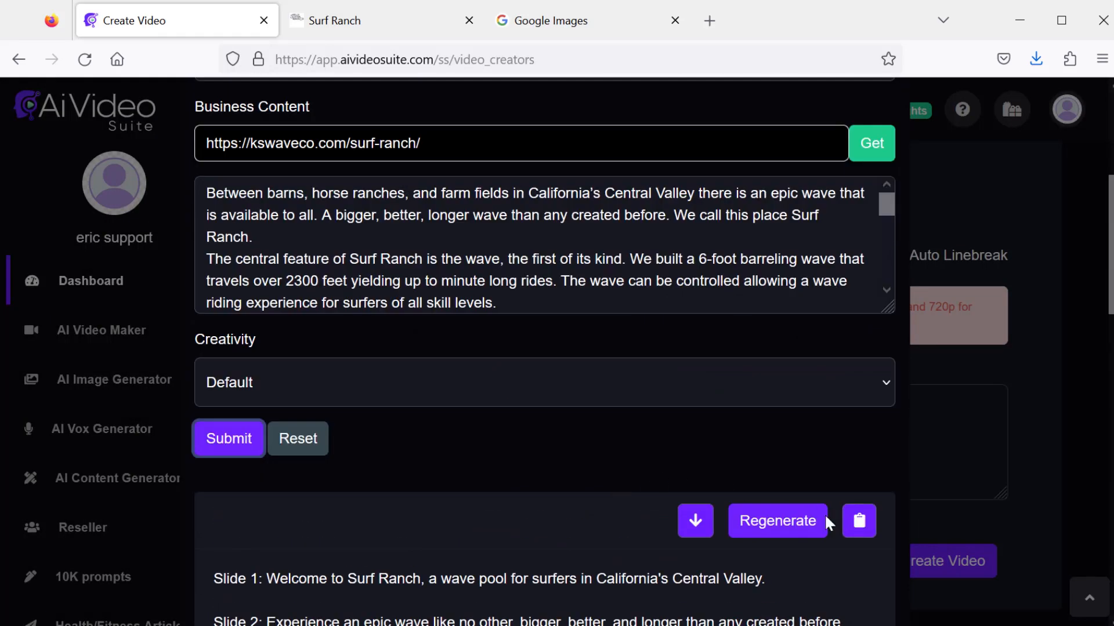
left_click(695, 522)
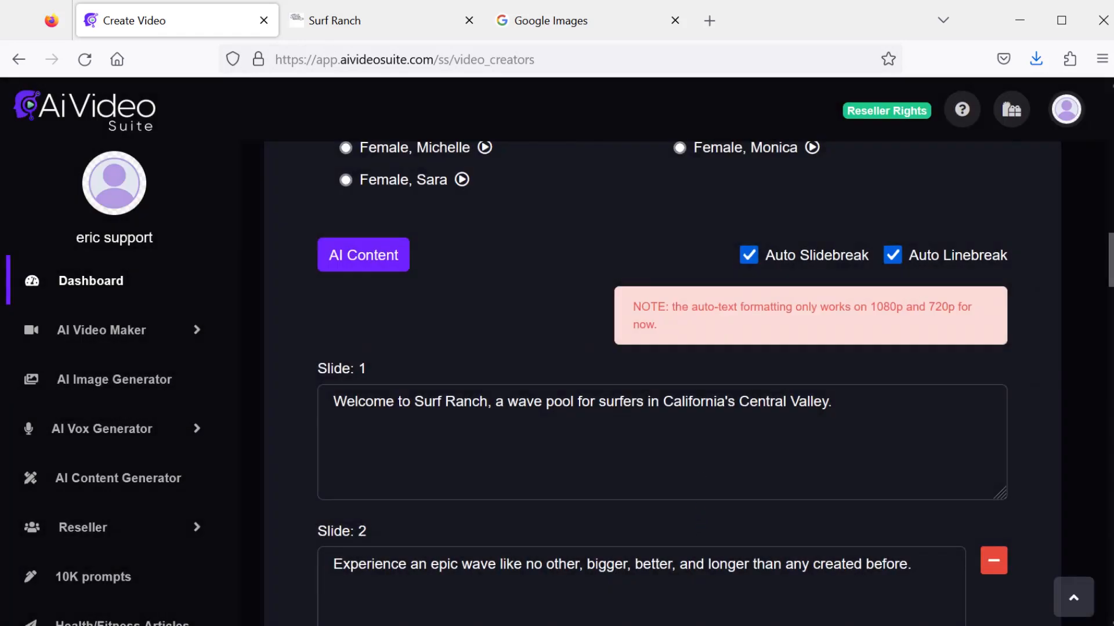
- Set the video title to surf ranch
left_click_drag(1107, 261, 1044, 117)
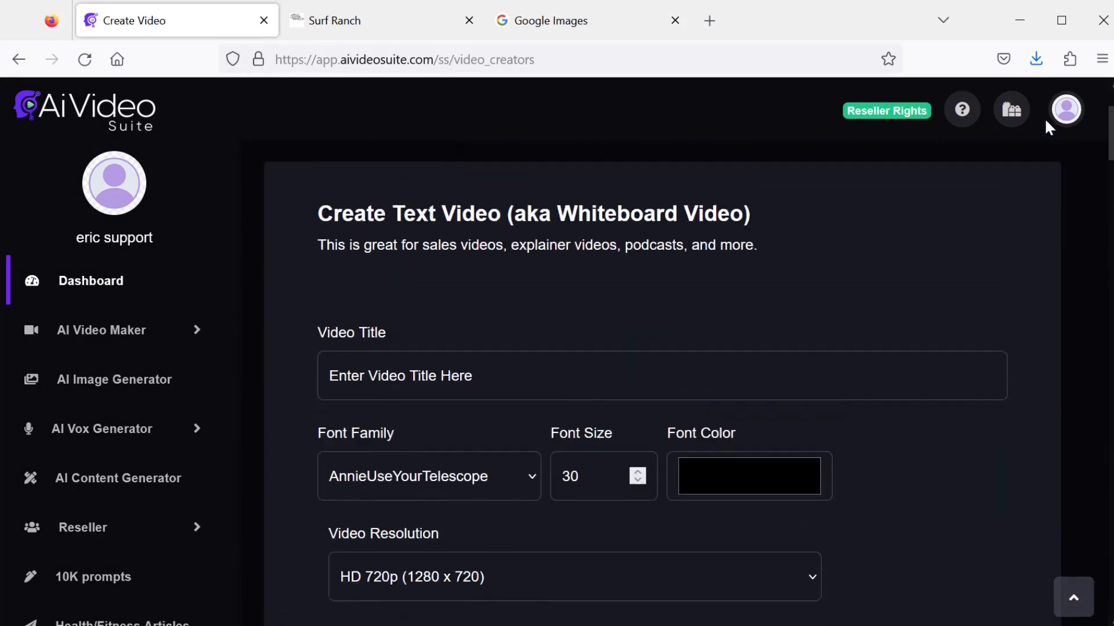
scroll(1048, 129, "down", 1)
left_click(542, 315)
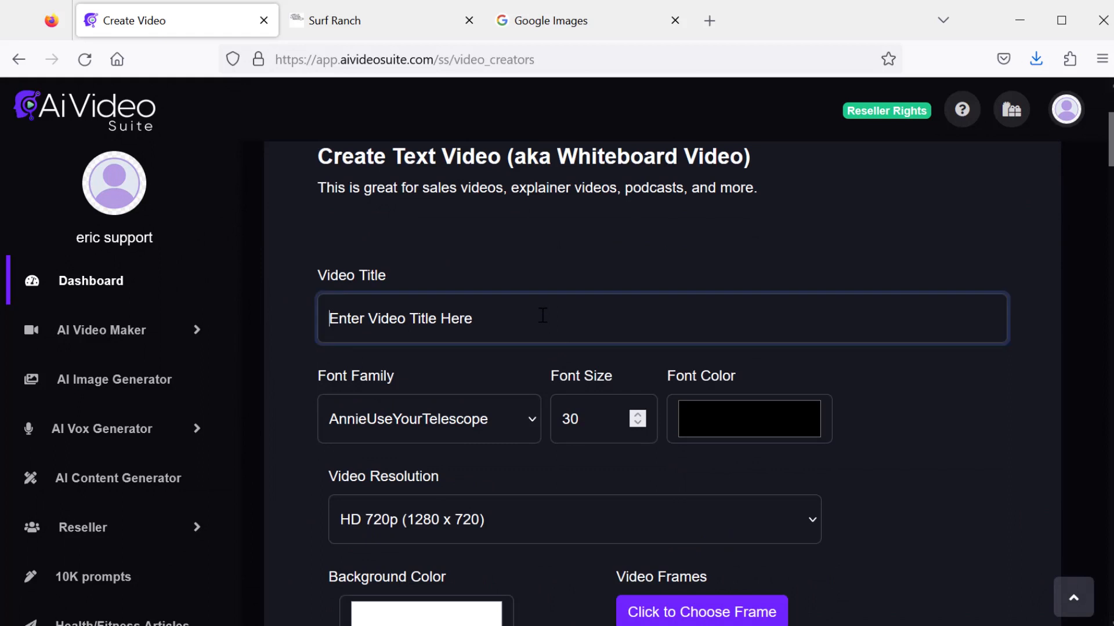
type("surf ranch")
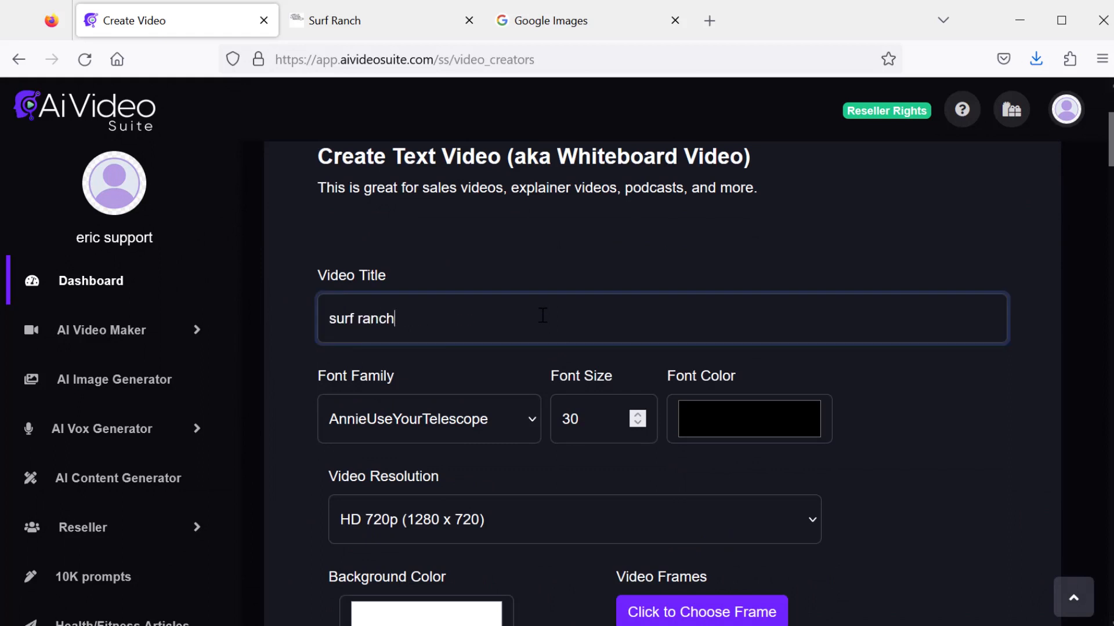
- Set the font family to Georgia and the font size to 50
left_click(486, 410)
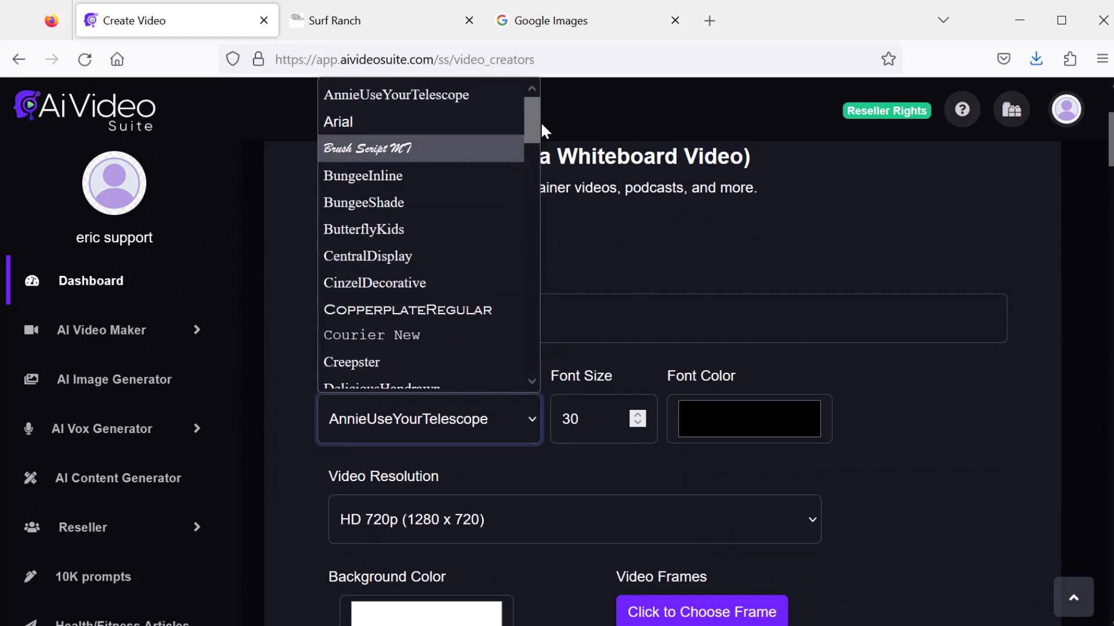
left_click_drag(534, 122, 537, 190)
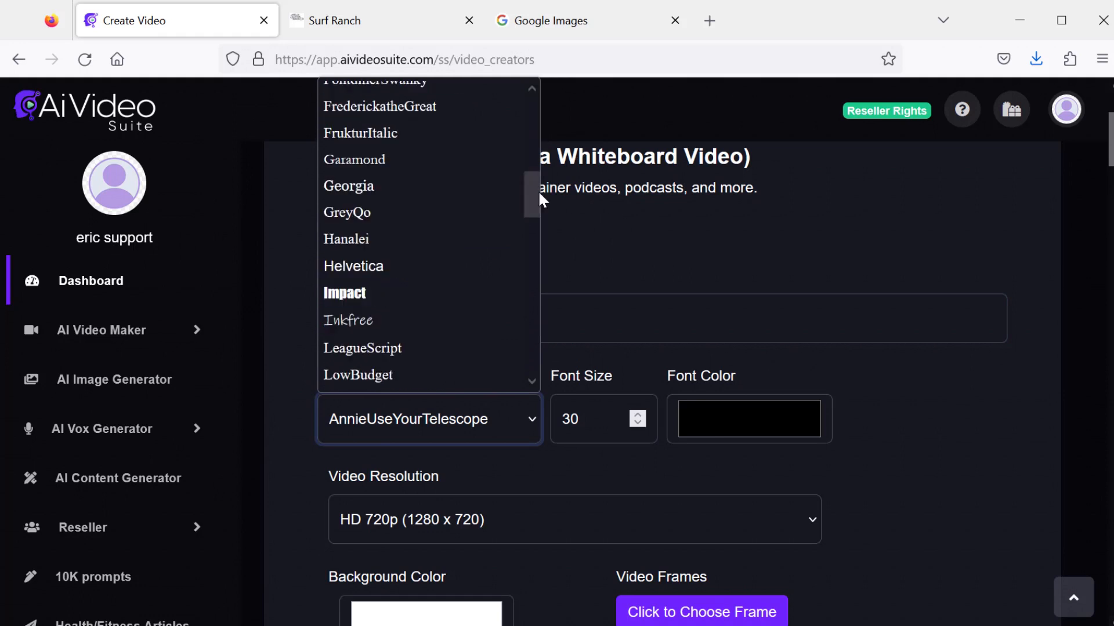
left_click(367, 186)
key("Tab")
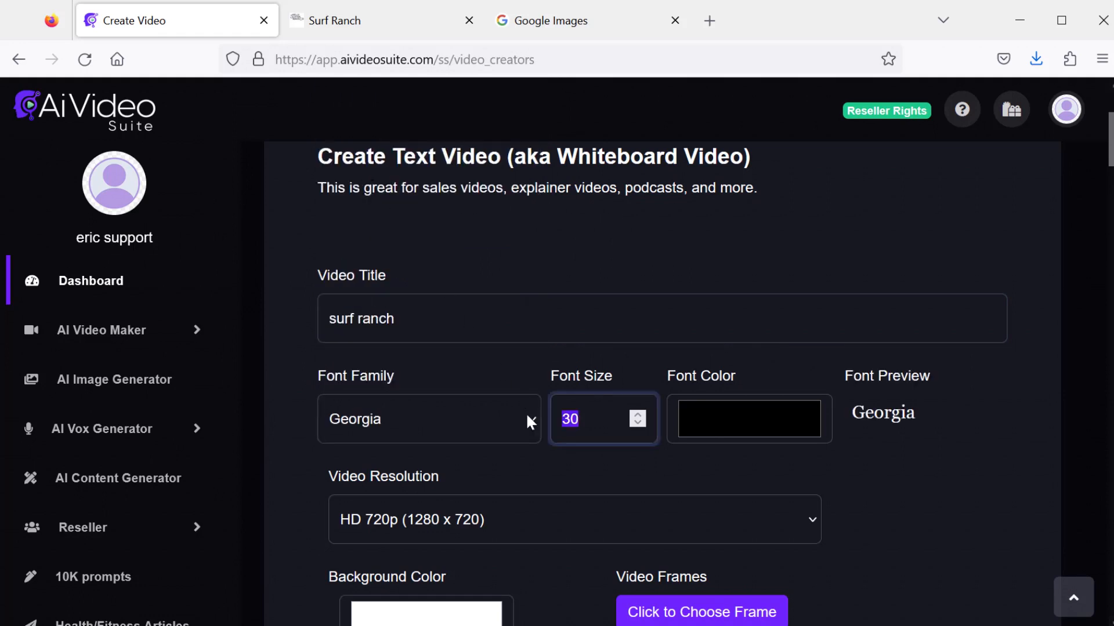
type("50")
- Set the font colour to light cyan (red 167, green 250, blue 252)
scroll(859, 441, "down", 3)
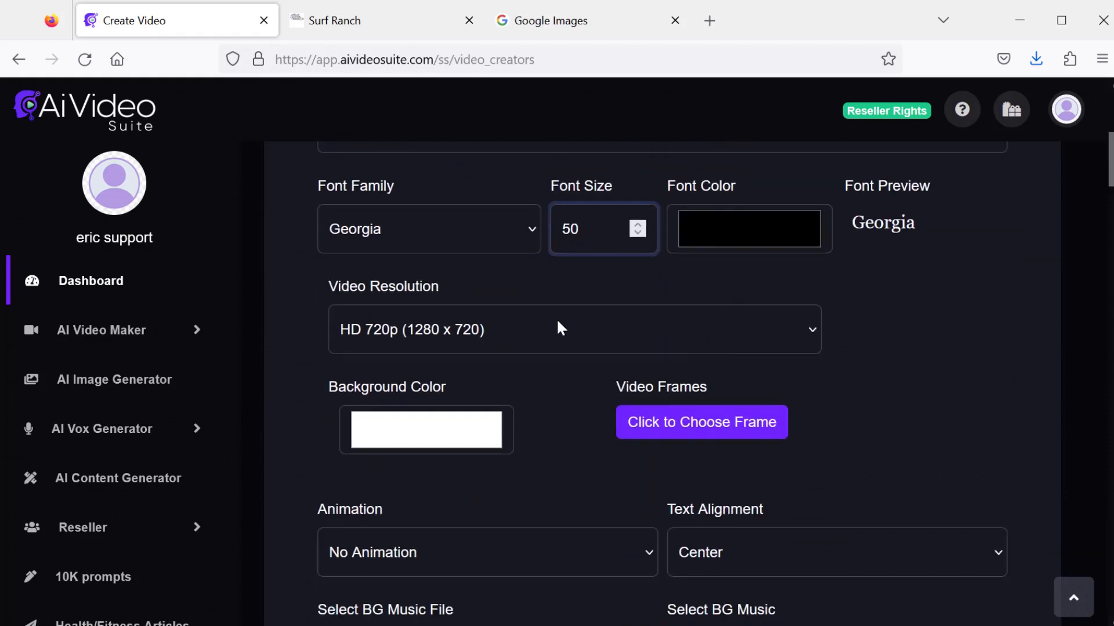
left_click(728, 227)
left_click_drag(278, 19, 423, 171)
left_click(447, 202)
left_click(552, 242)
left_click_drag(553, 236, 552, 224)
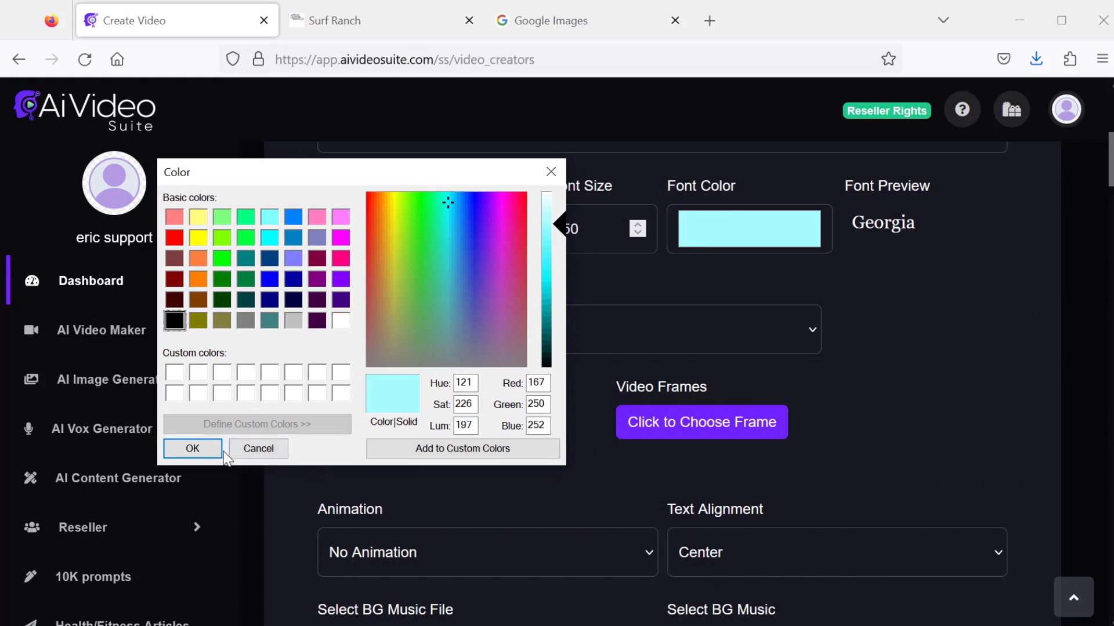
left_click(200, 450)
- Set the background colour to a dark navy blue
left_click(418, 426)
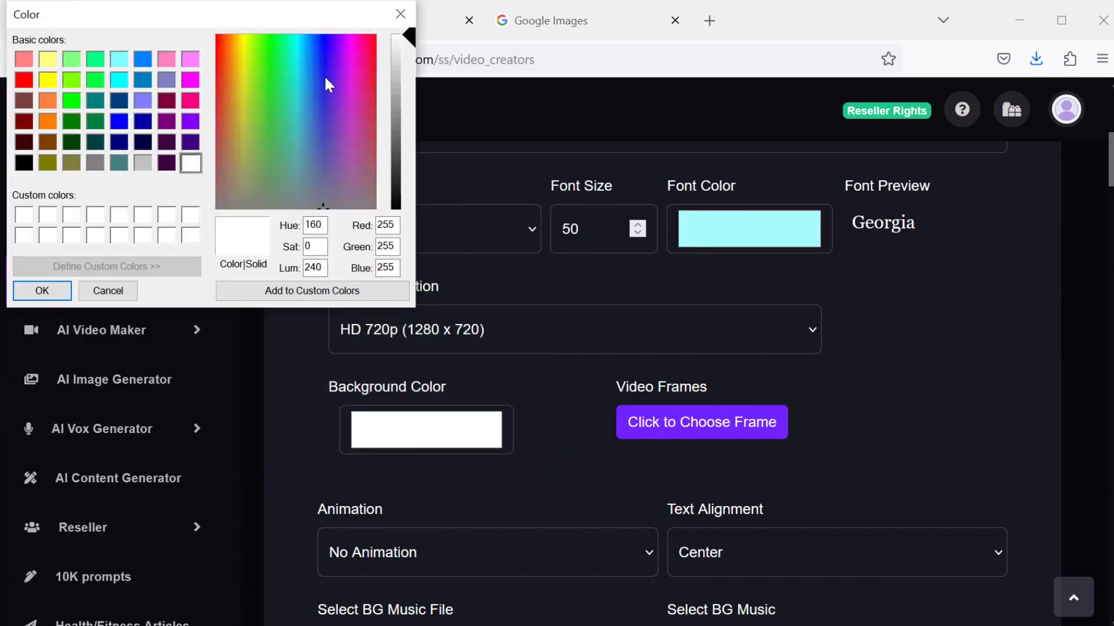
left_click(328, 84)
left_click_drag(413, 58, 406, 199)
key("Return")
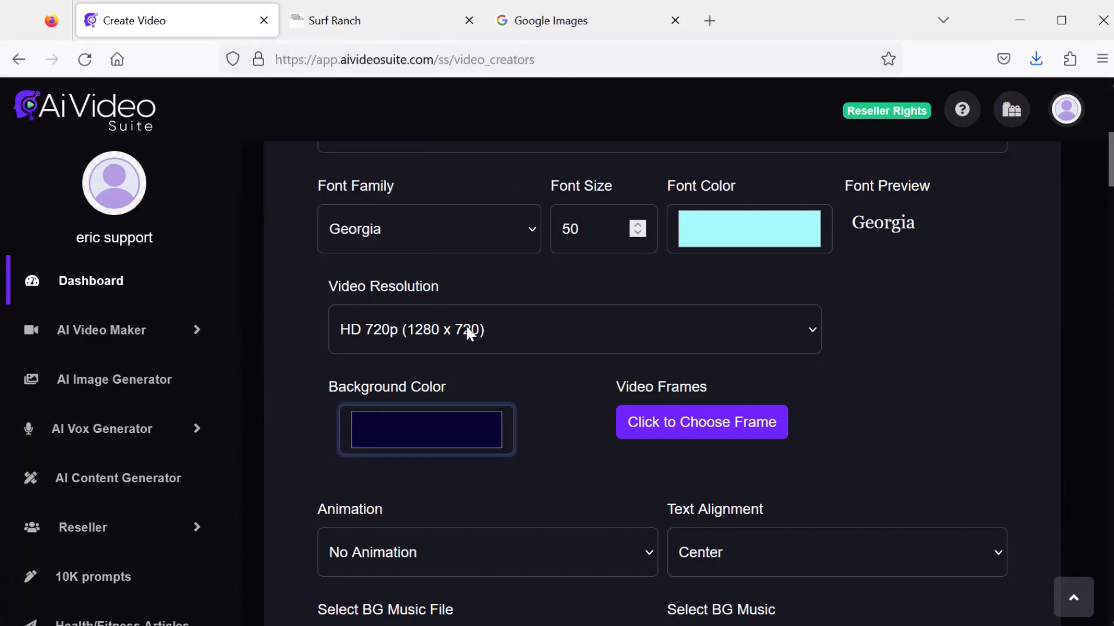
- Set the video resolution to Full HD 1080p (1920 x 1080)
left_click(461, 329)
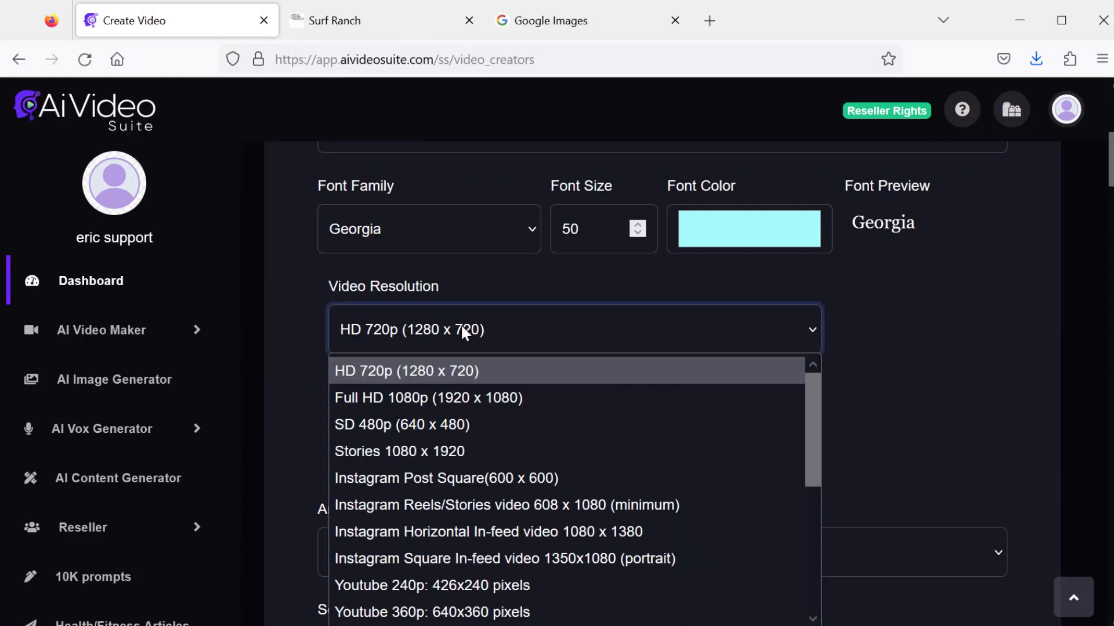
left_click(422, 397)
- Choose a blue cornered frame as the video frame
scroll(840, 377, "down", 2)
left_click(690, 330)
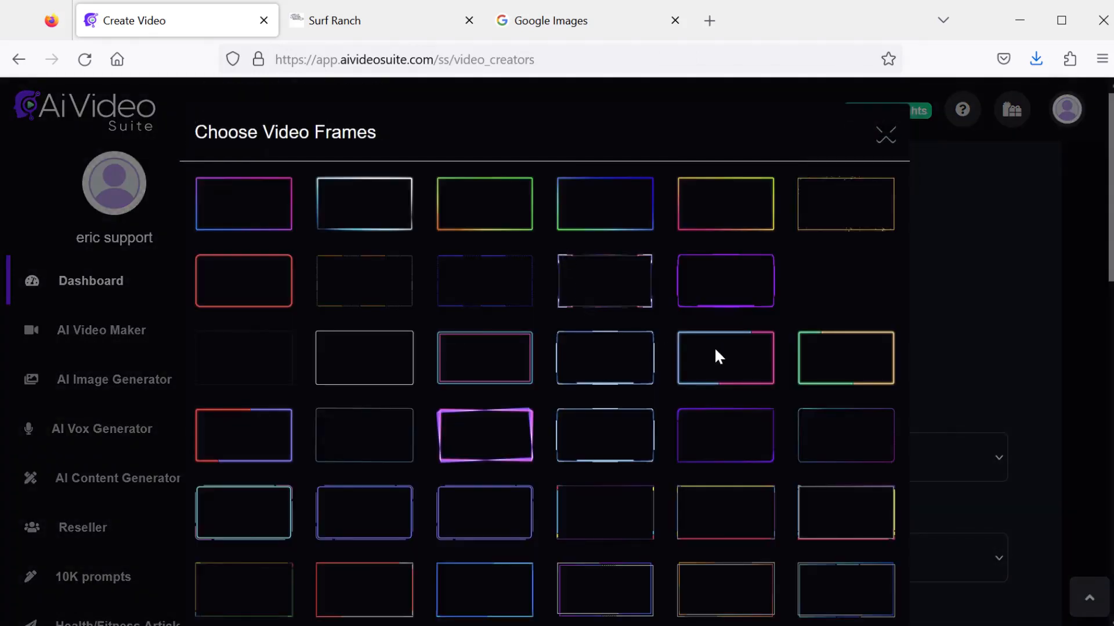
scroll(686, 373, "down", 5)
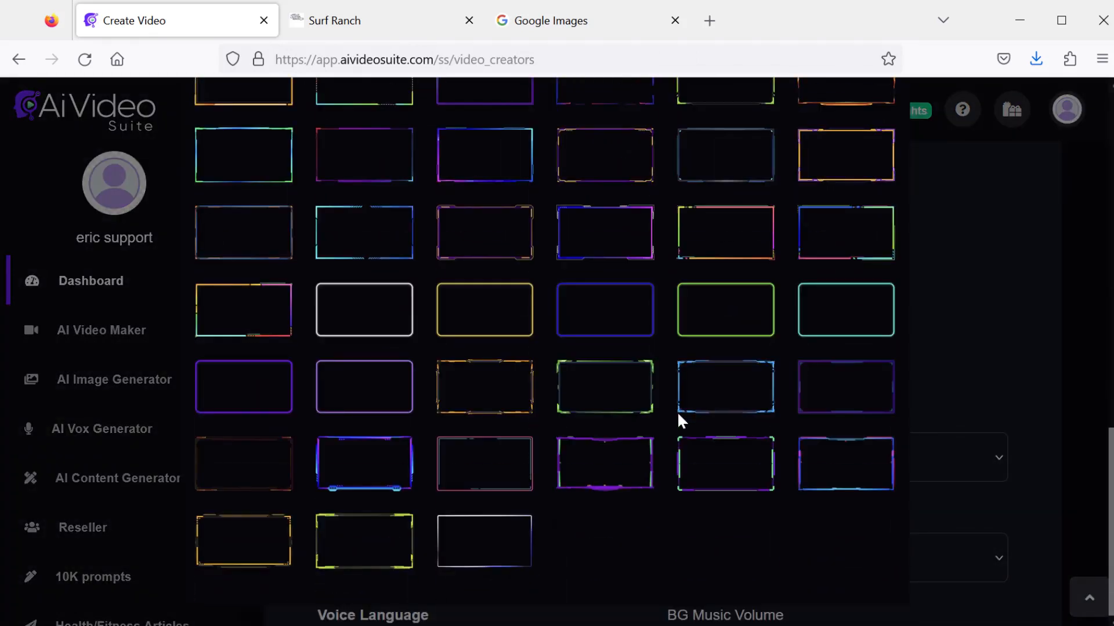
left_click(704, 380)
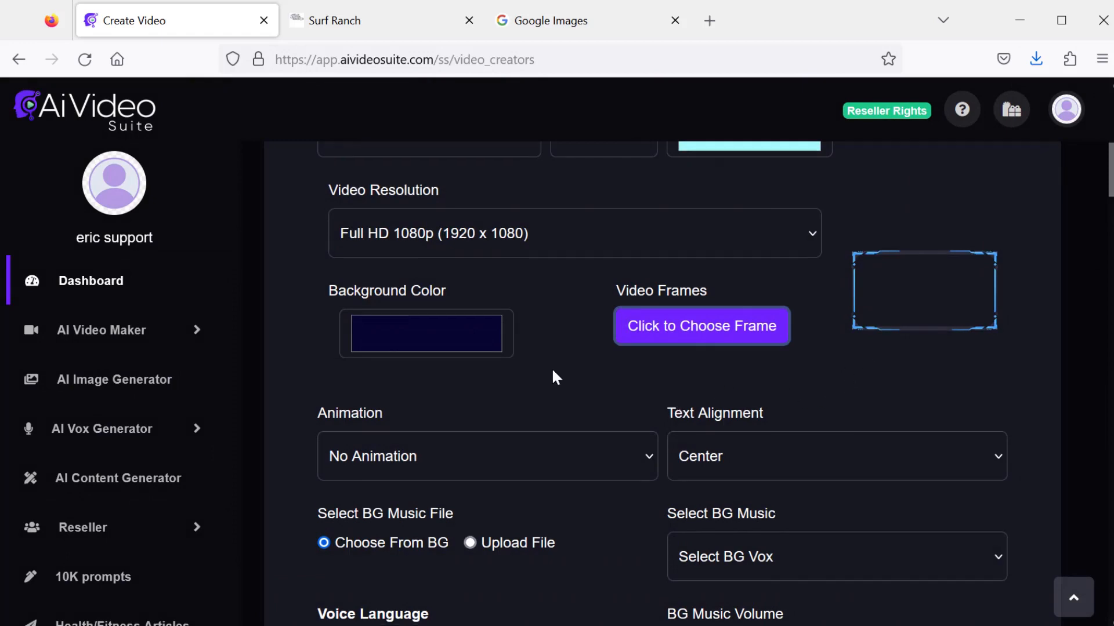
- Set the text alignment to Top
scroll(795, 381, "down", 5)
scroll(775, 339, "up", 2)
left_click(769, 275)
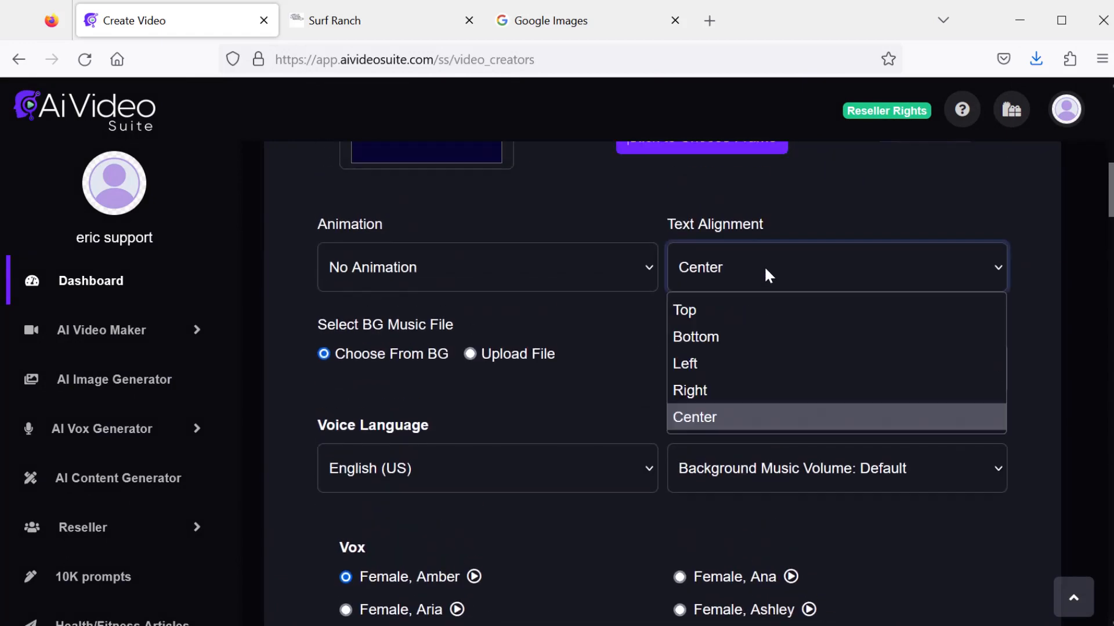
left_click(743, 313)
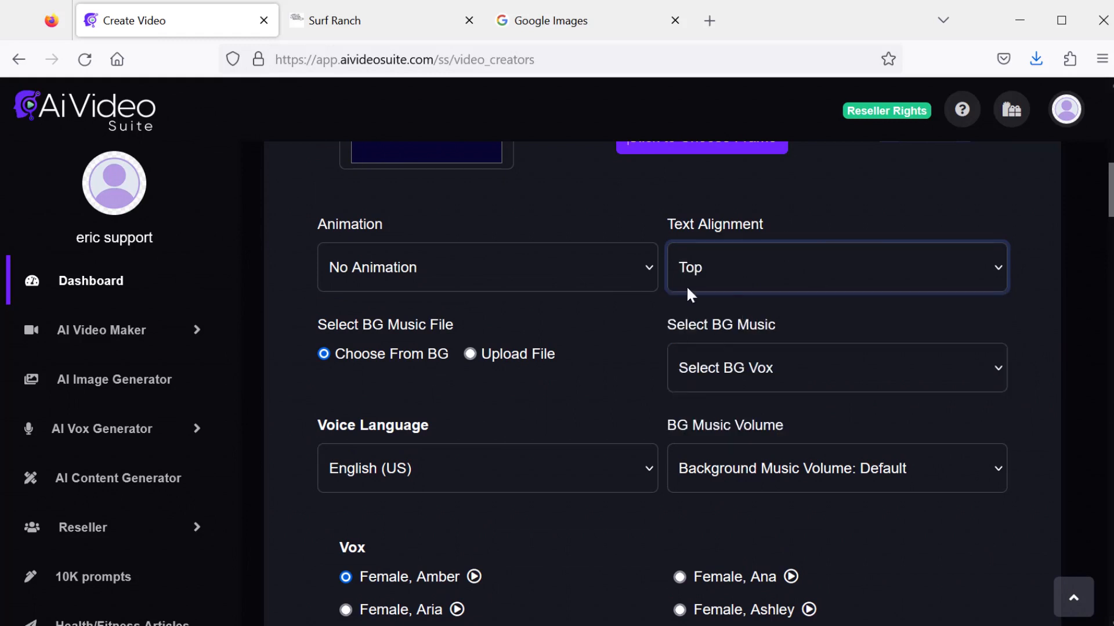
- Choose Coastline as the background music and set its volume to 0.10
scroll(610, 378, "down", 2)
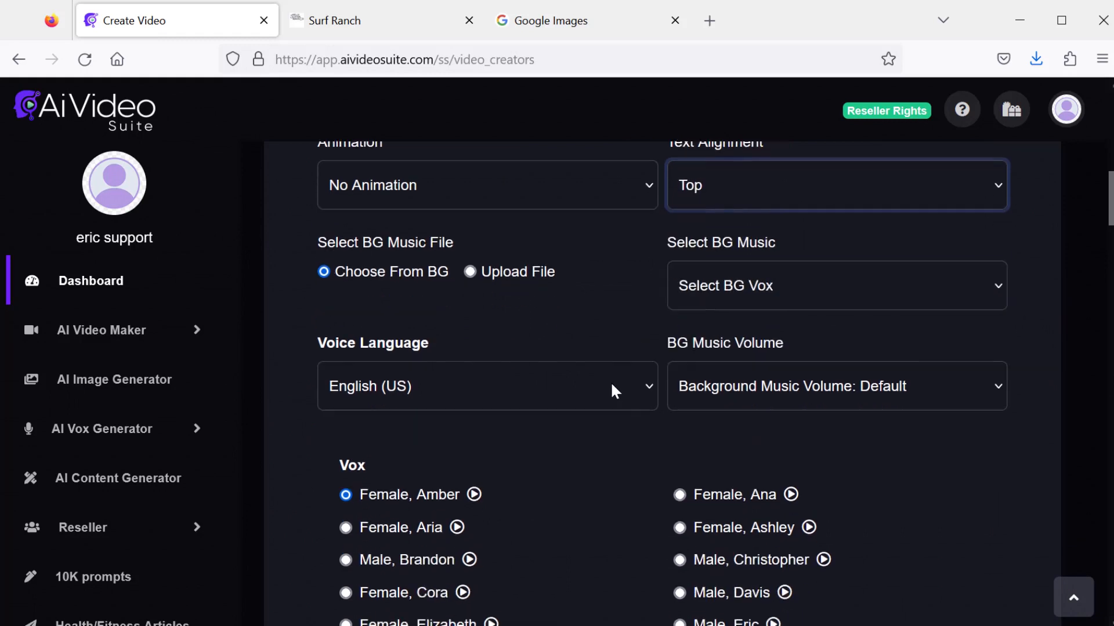
left_click(769, 261)
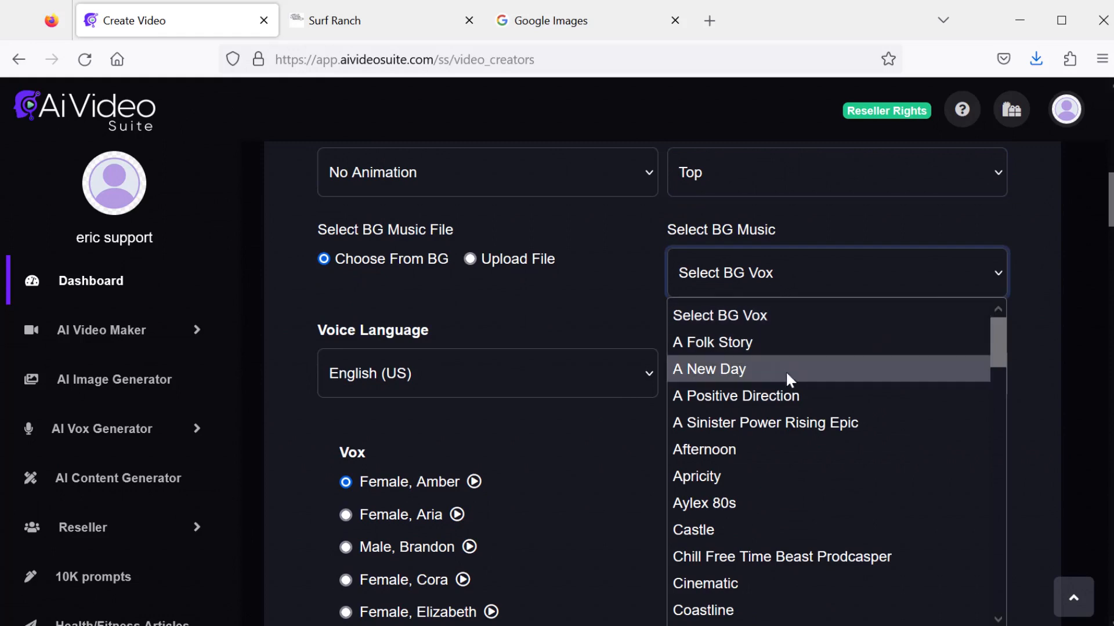
scroll(780, 386, "down", 4)
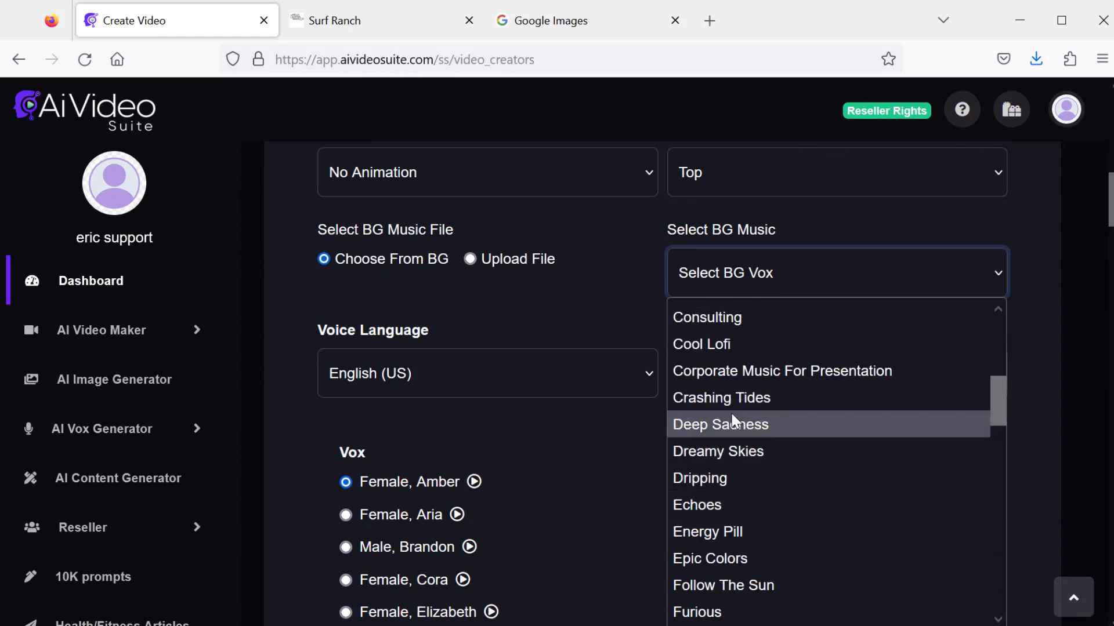
scroll(731, 415, "up", 2)
left_click(730, 446)
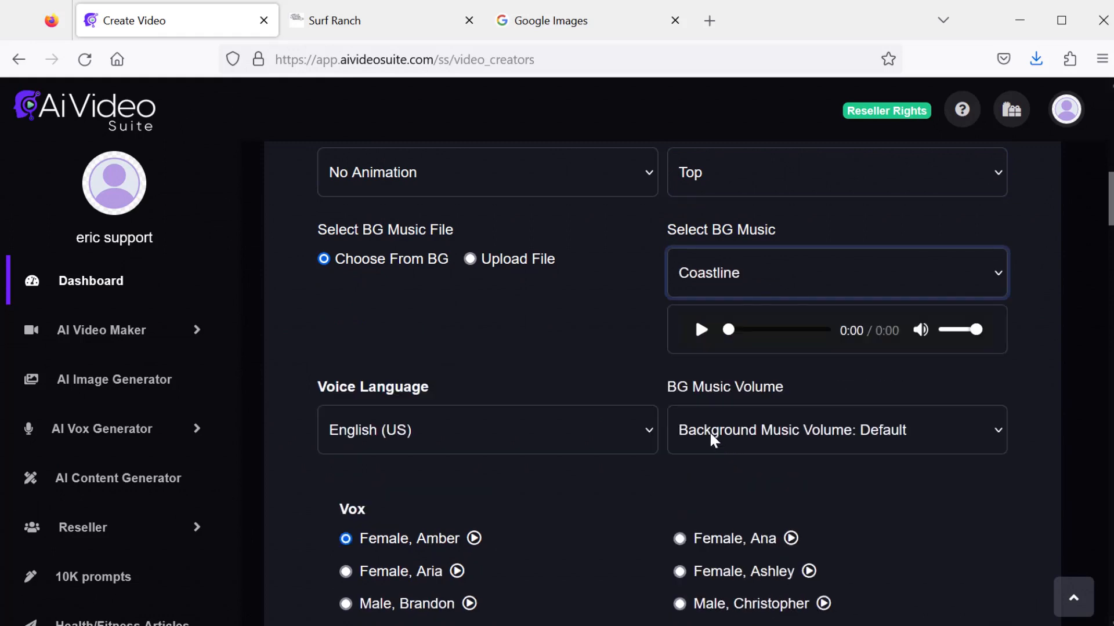
left_click(777, 430)
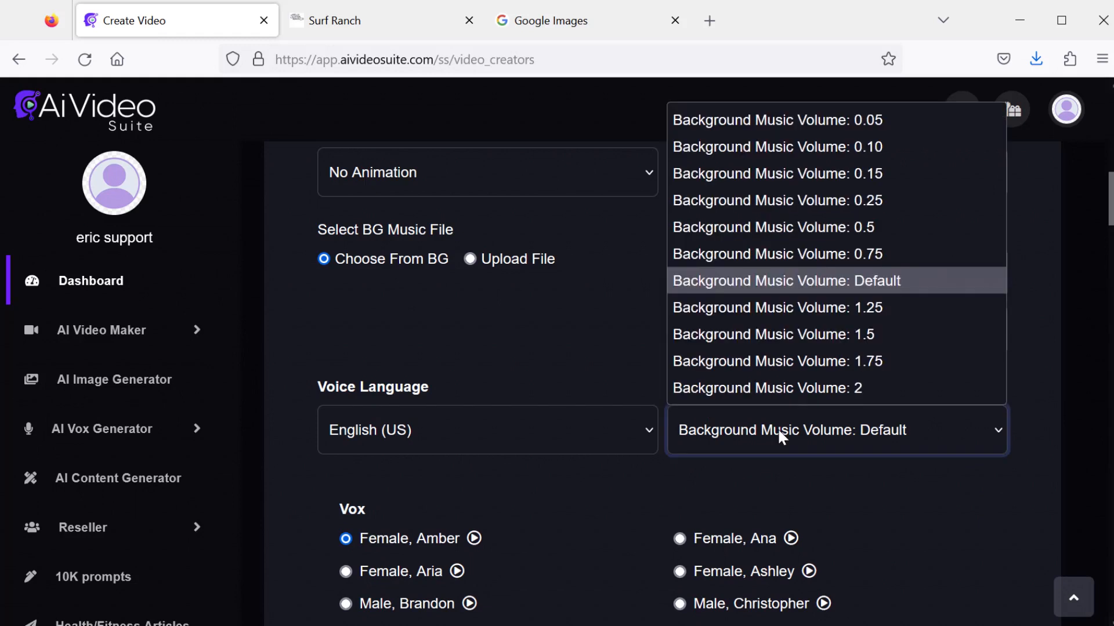
left_click(840, 147)
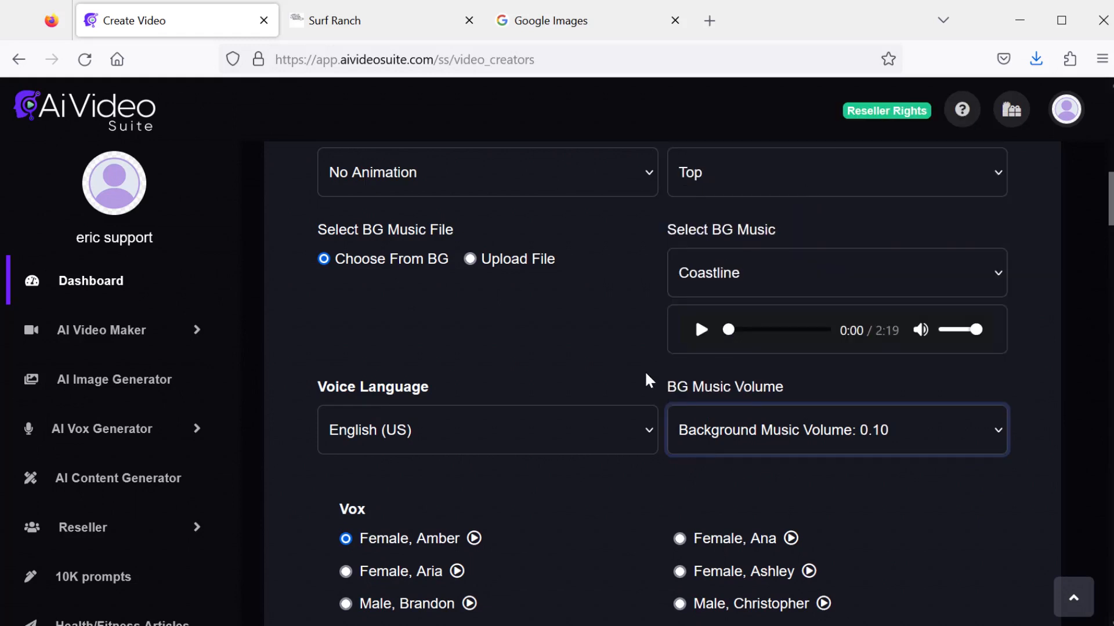
- Set the voice language to English (Australia)
scroll(566, 422, "down", 2)
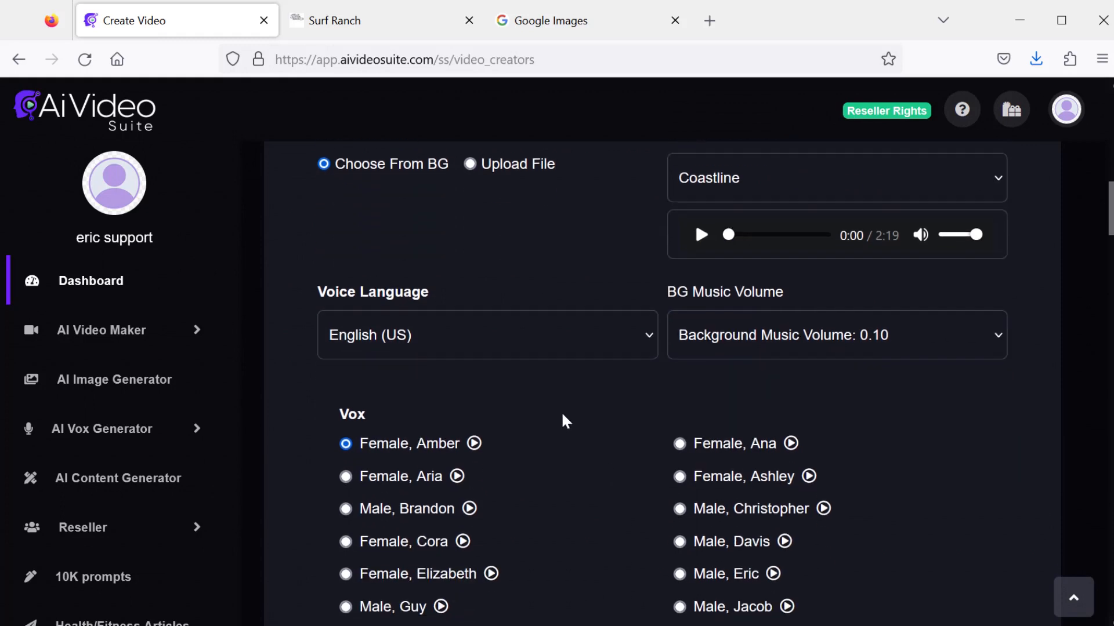
left_click(542, 333)
scroll(520, 432, "down", 3)
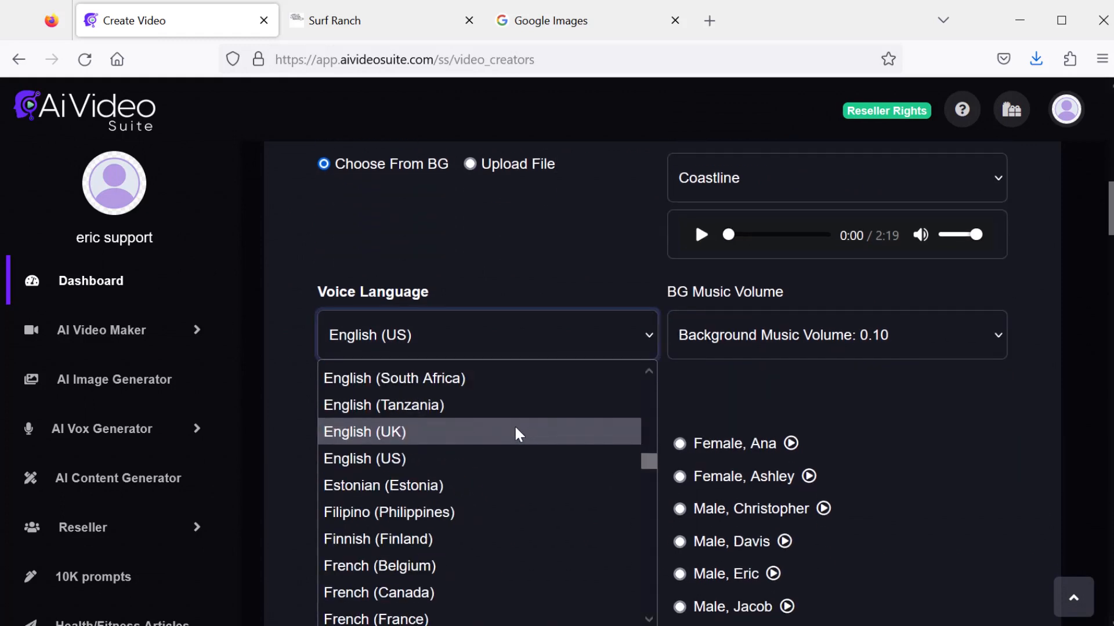
scroll(499, 505, "up", 4)
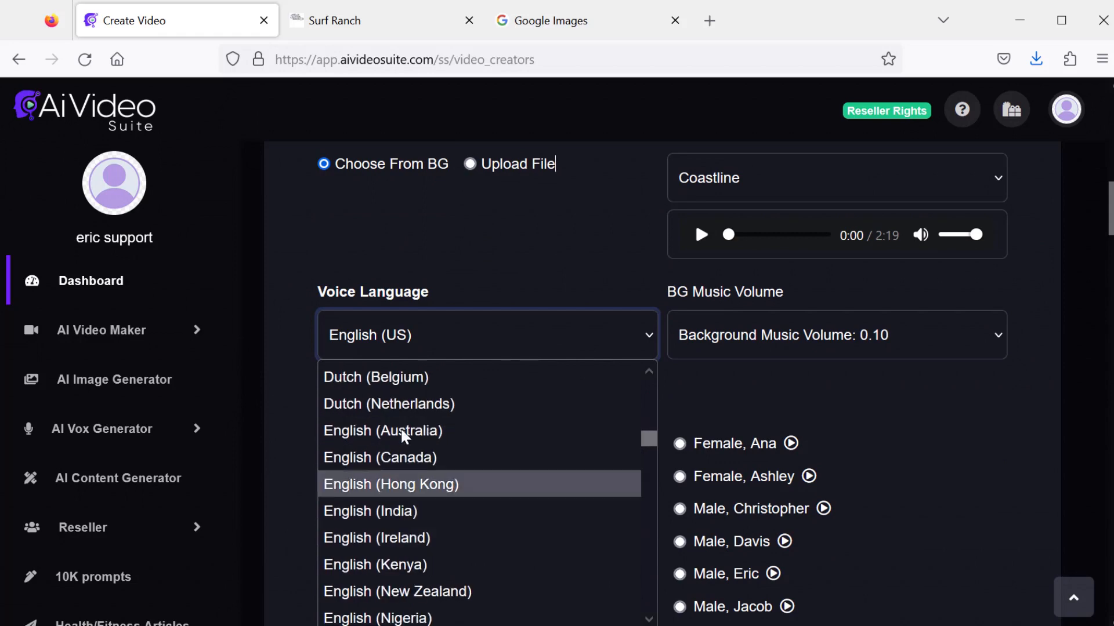
left_click(409, 436)
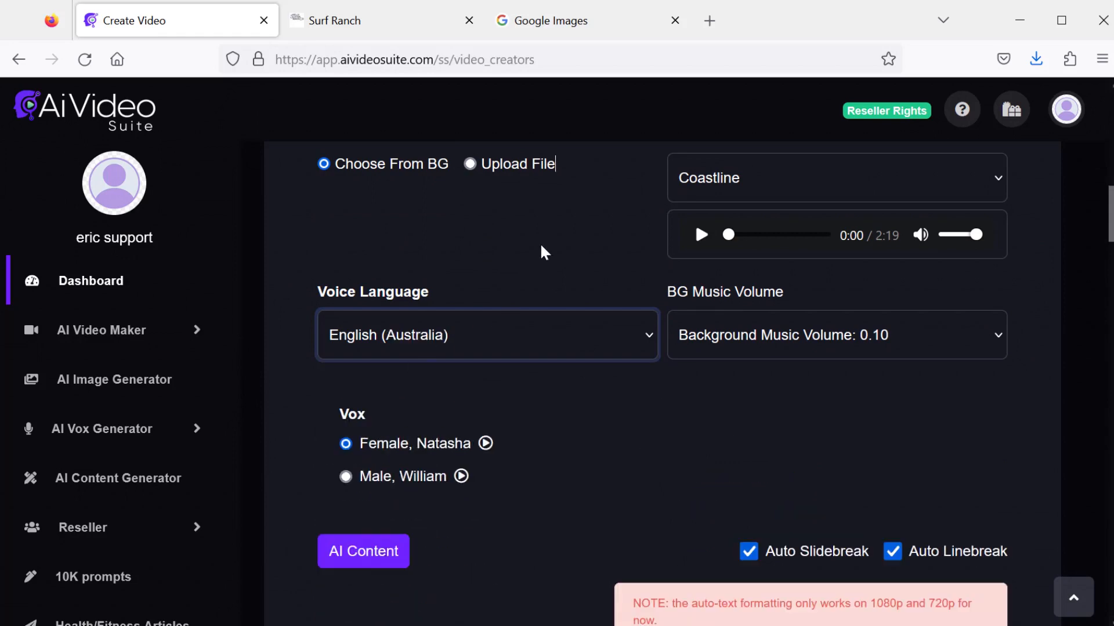
- Create the video from the configured slides
scroll(561, 409, "down", 2)
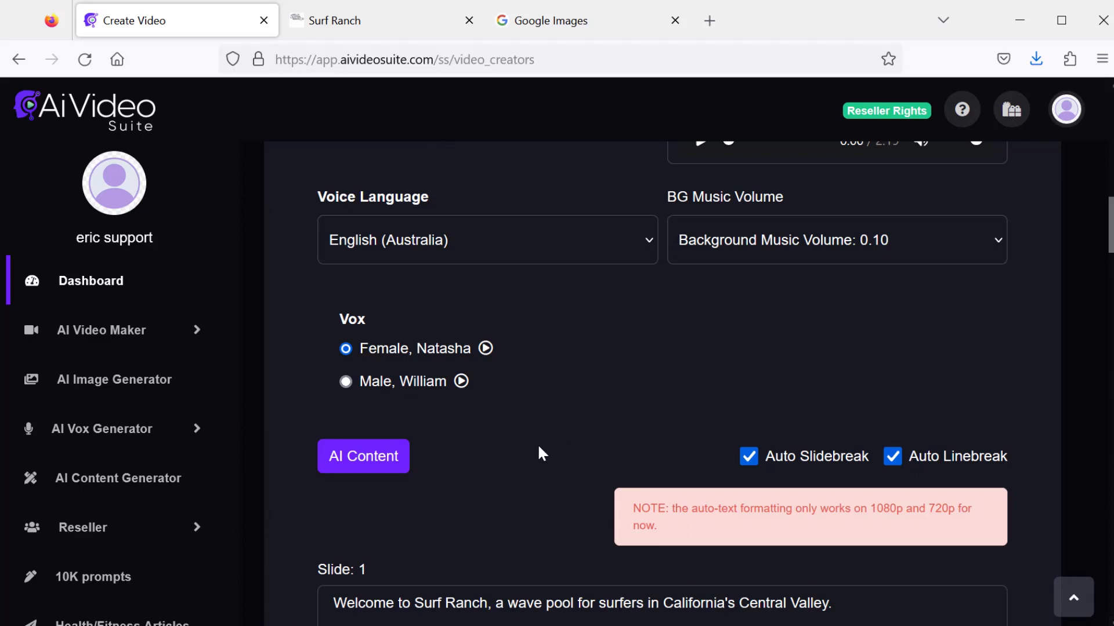
scroll(539, 453, "down", 6)
scroll(1108, 386, "down", 20)
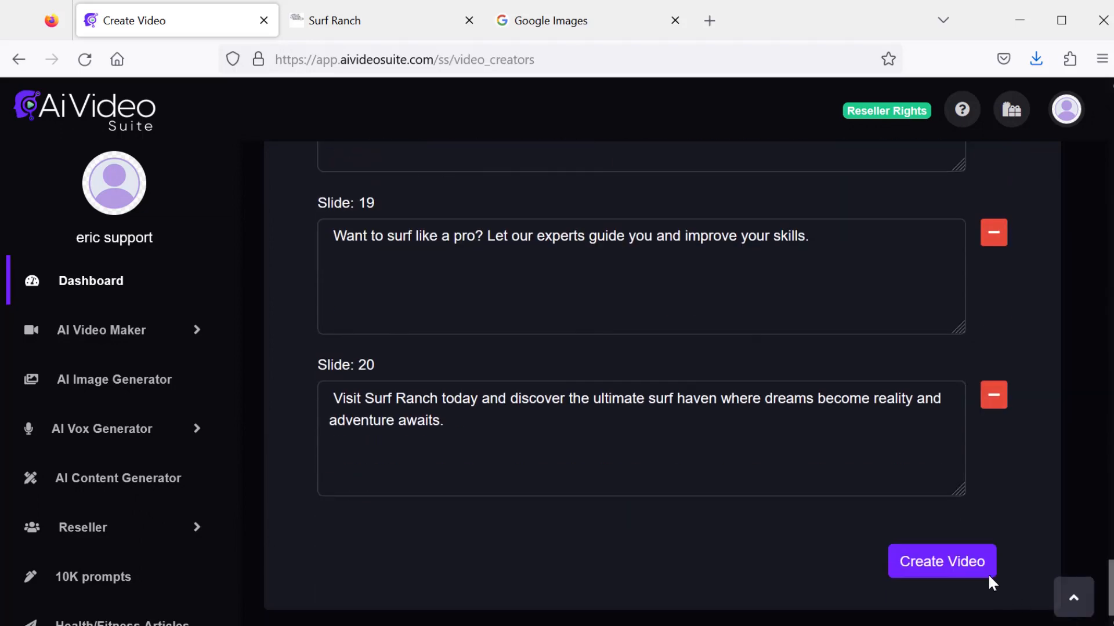
left_click(957, 563)
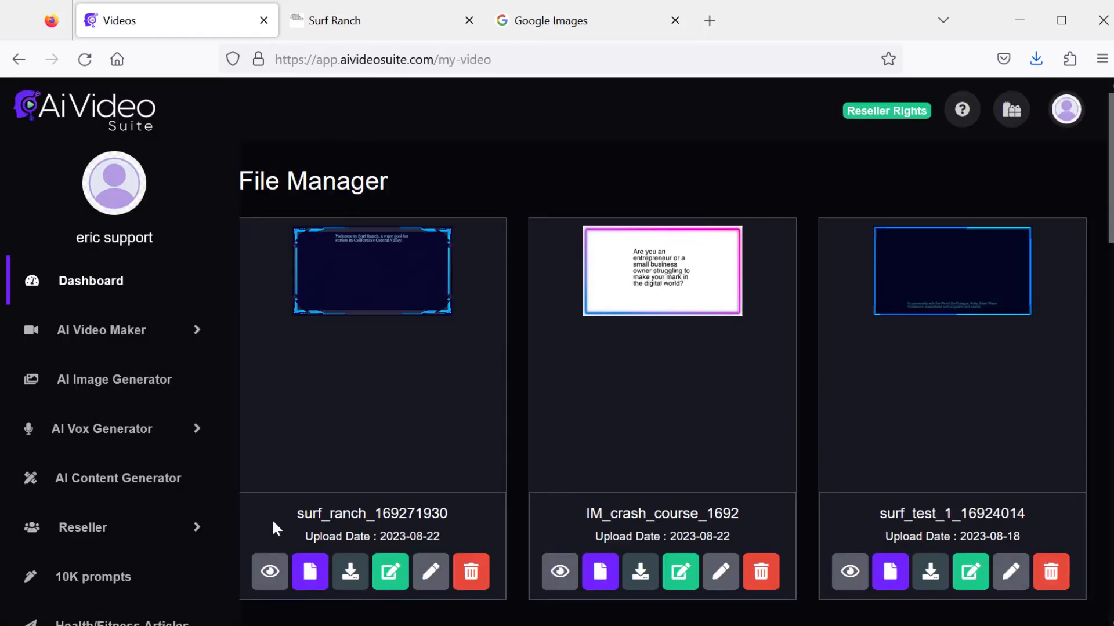
- Preview the generated surf_ranch video and close the player
left_click(268, 574)
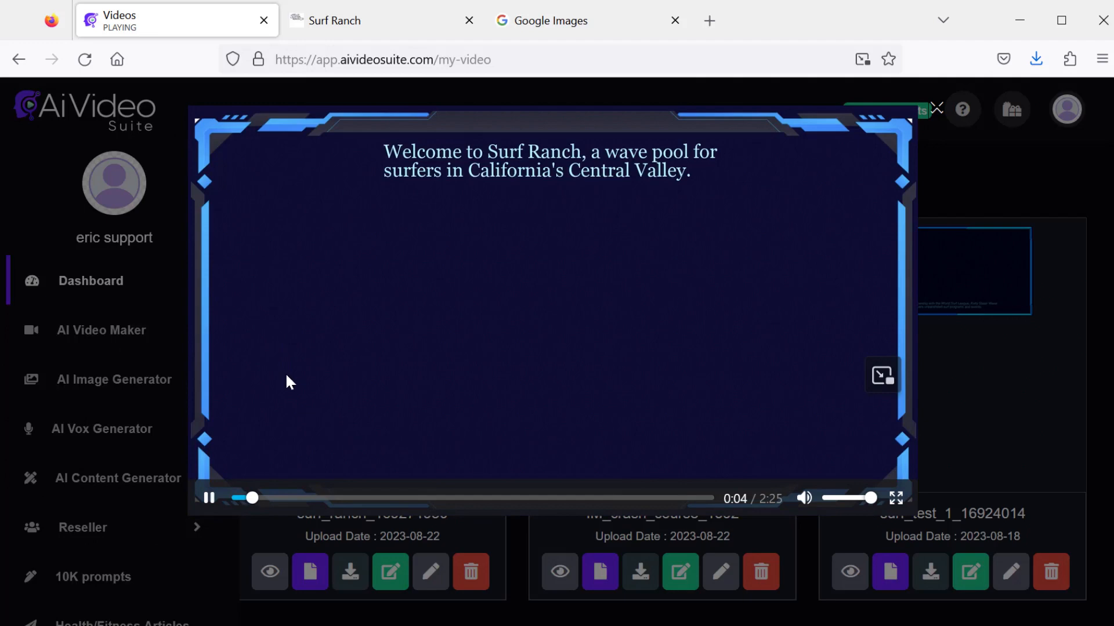
left_click(207, 494)
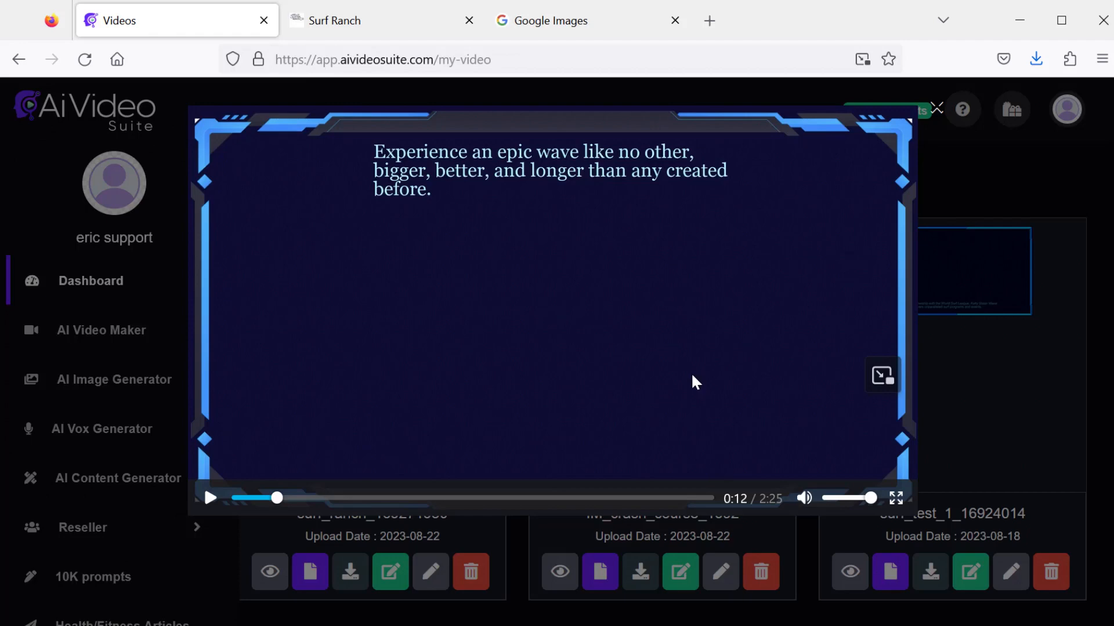
right_click(940, 110)
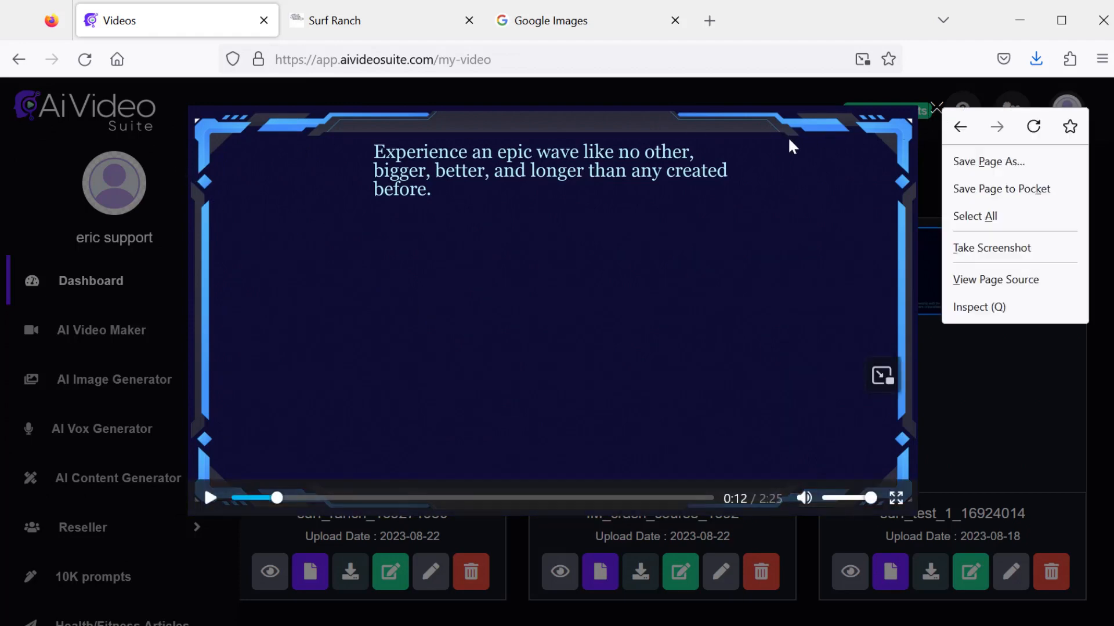
left_click(936, 108)
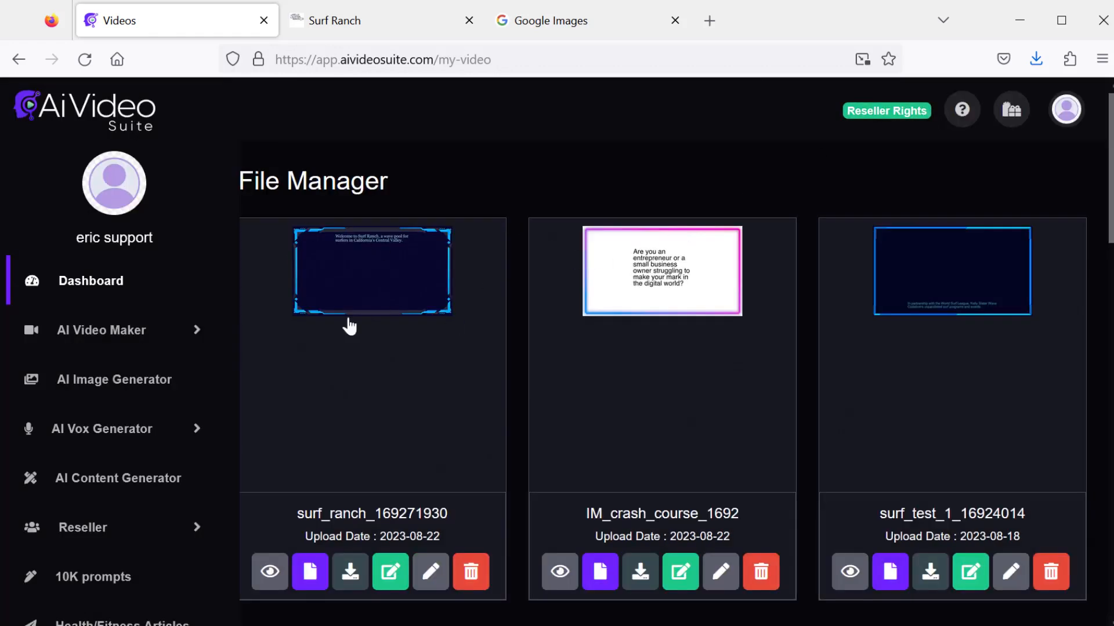
- Start a new AI whiteboard video and open the Product Promo Video AI content form
left_click(179, 326)
left_click(132, 384)
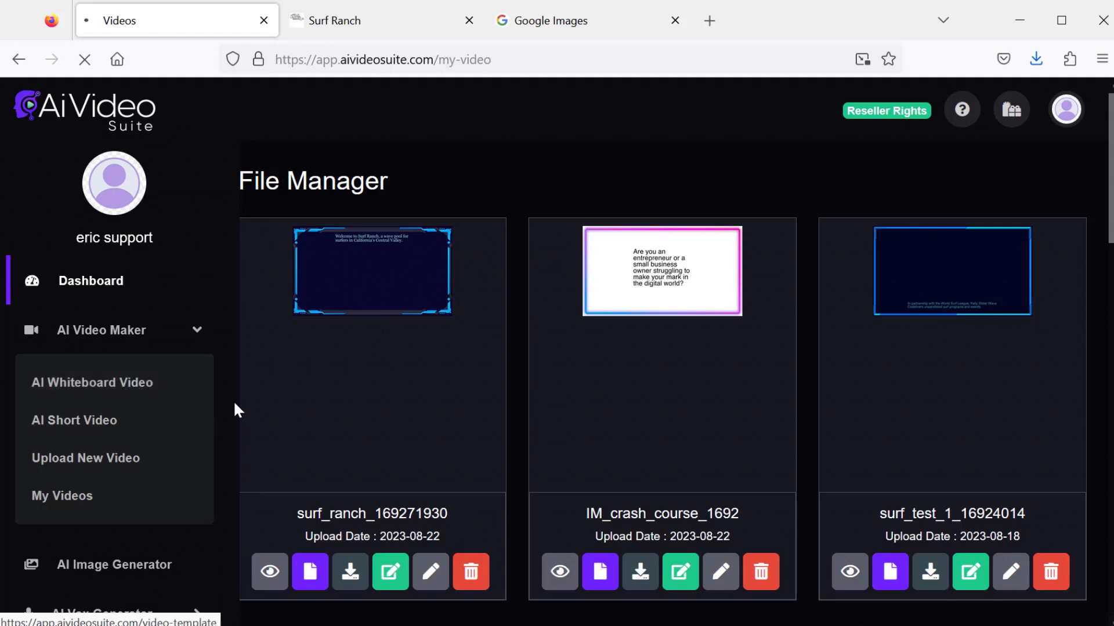
scroll(518, 488, "down", 10)
scroll(519, 490, "down", 10)
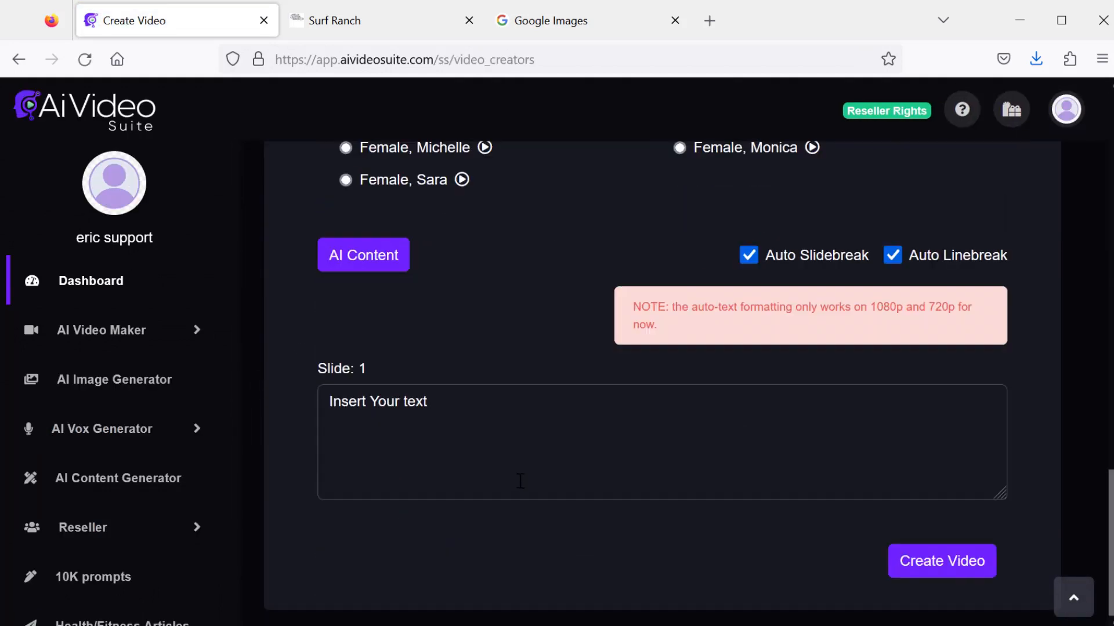
left_click(372, 270)
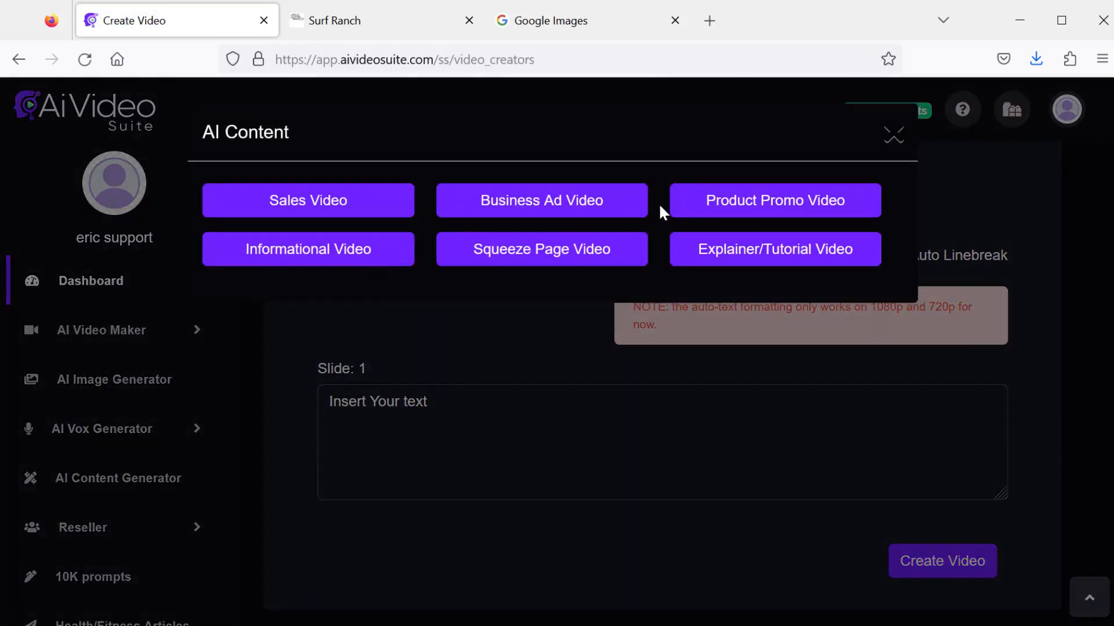
left_click(767, 201)
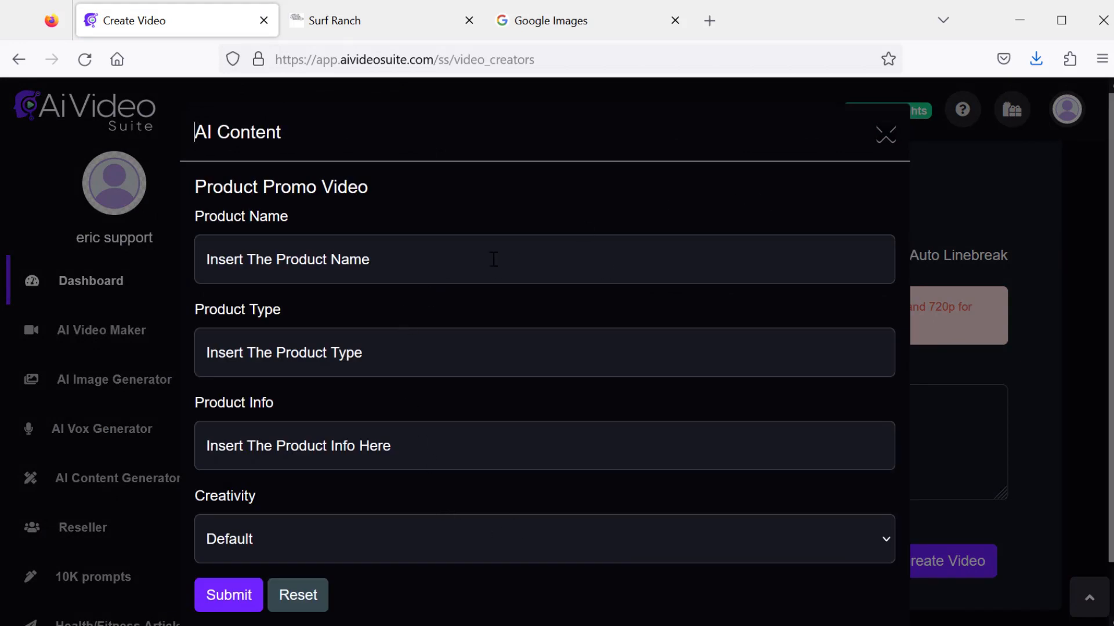
- Fill in the product name Eric's Secret Sauce, type Barbecue sauce, and paste the product info
left_click(448, 258)
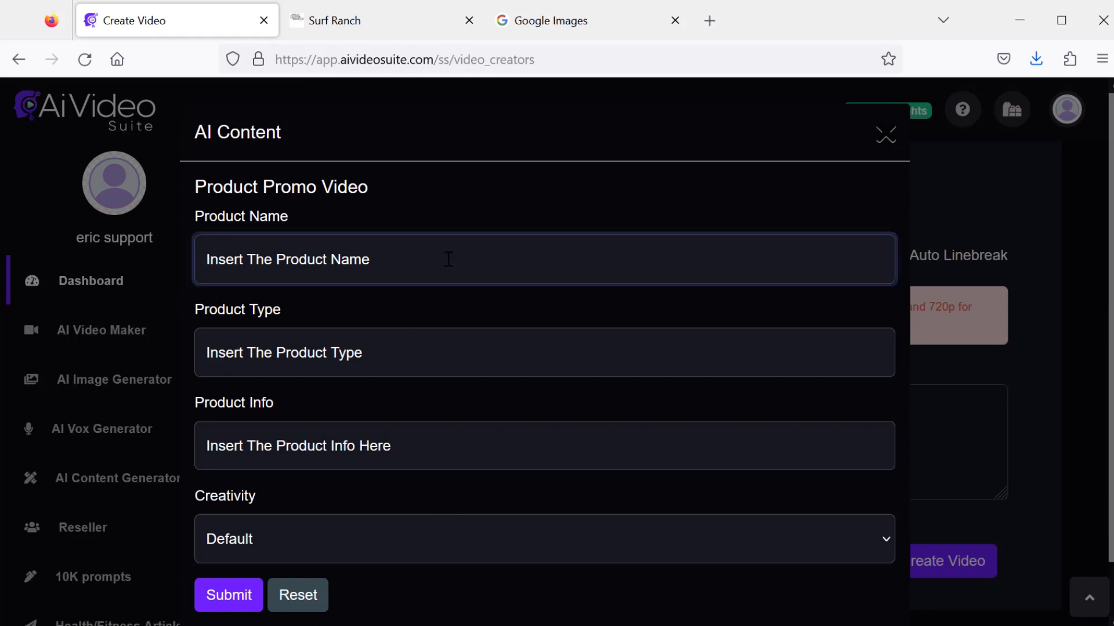
key("ctrl+v")
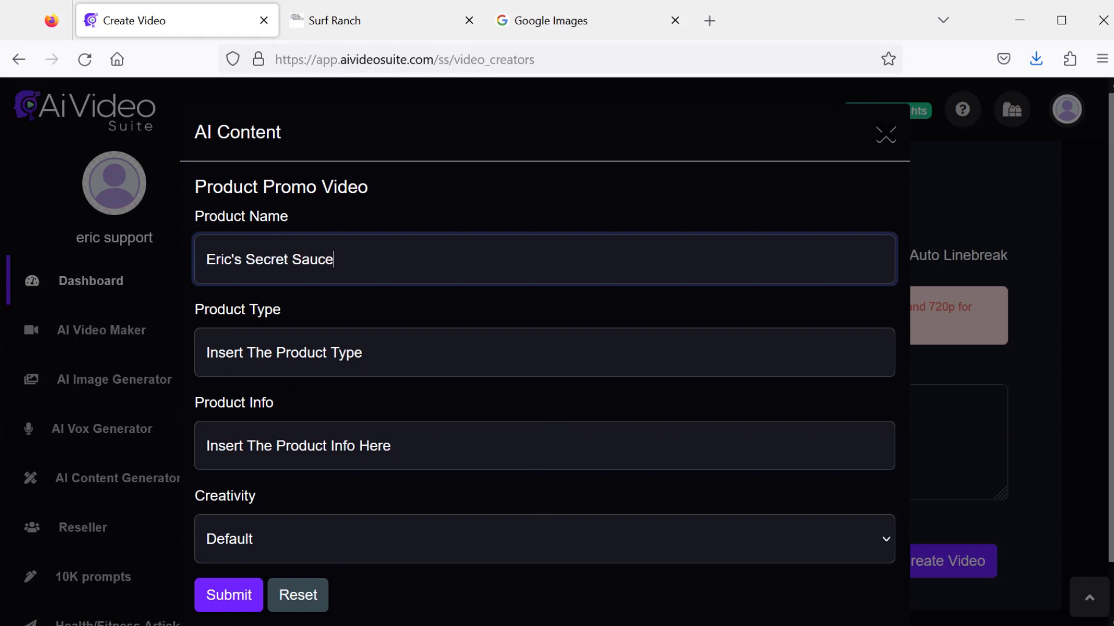
left_click(214, 355)
type("Barbecue sauce")
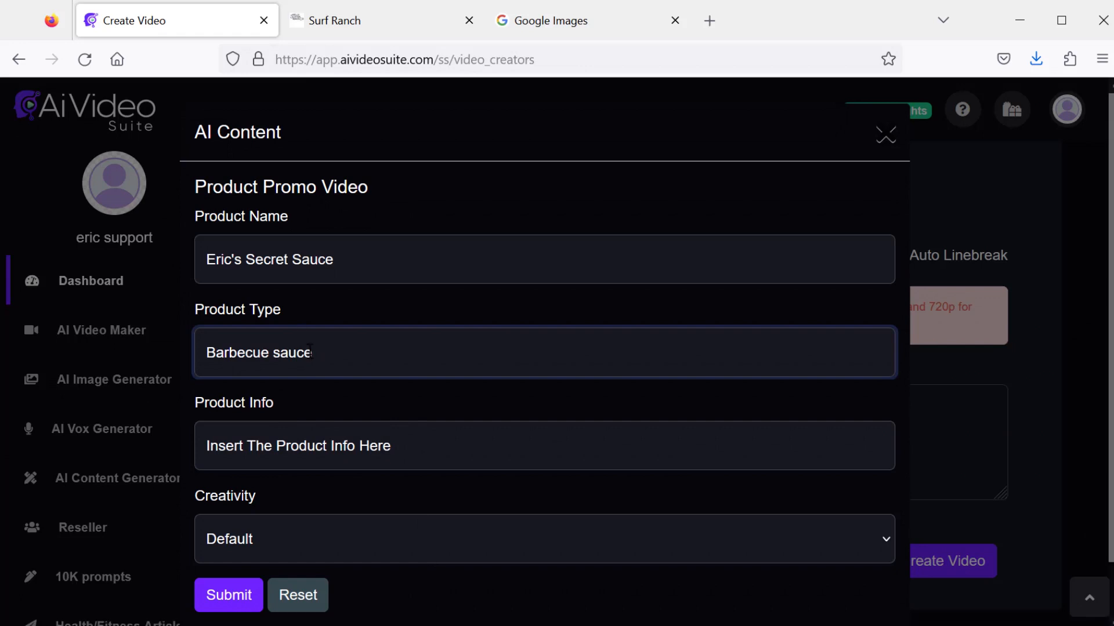
left_click(436, 449)
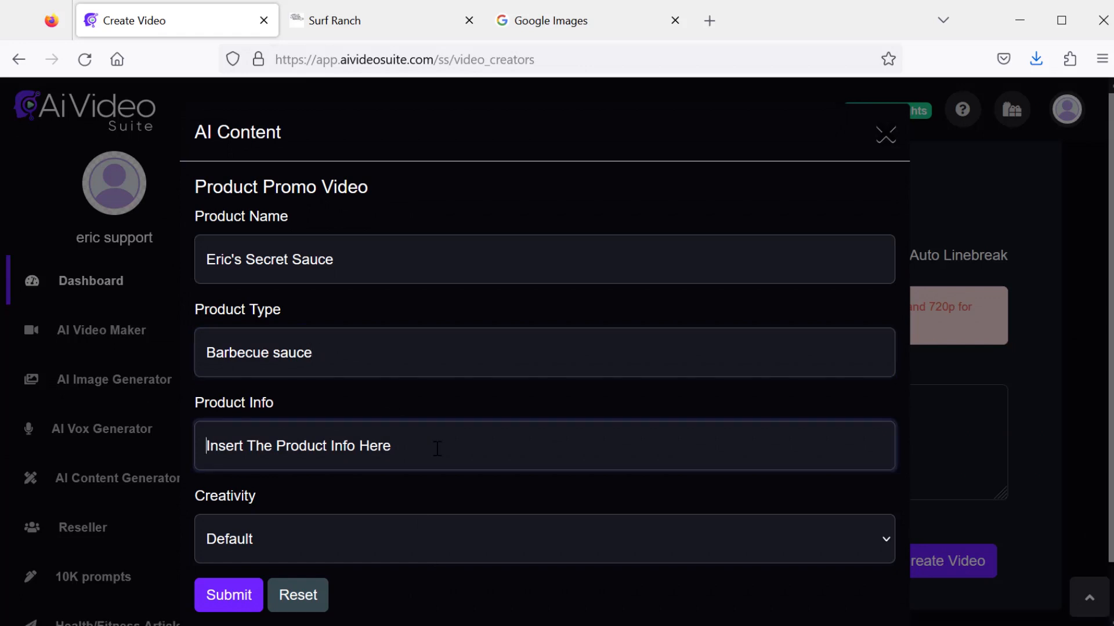
key("ctrl+v")
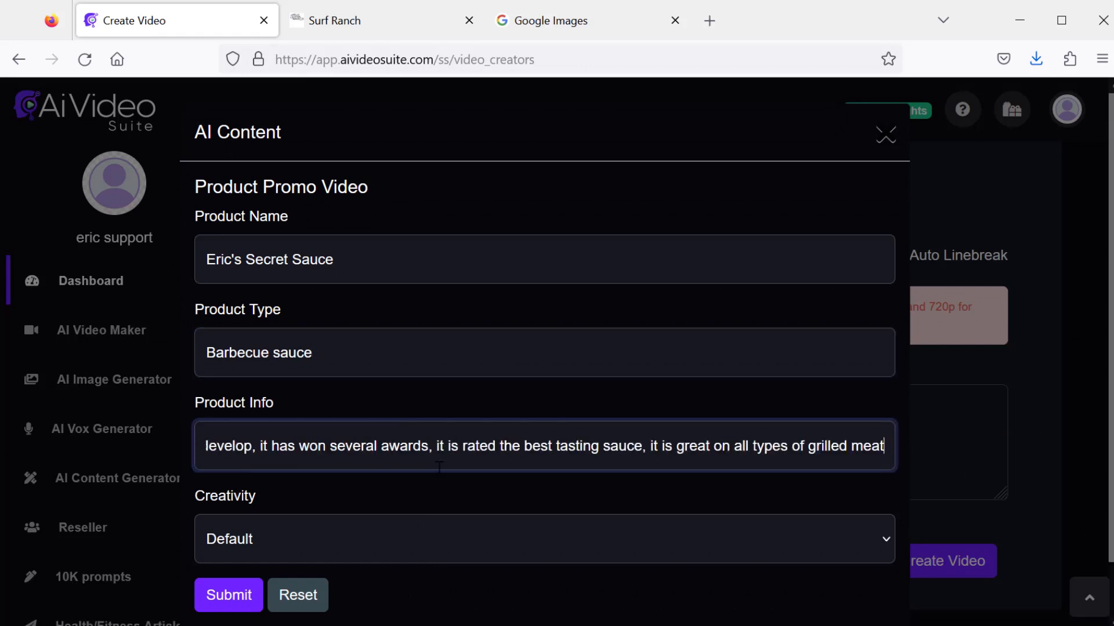
scroll(303, 410, "down", 1)
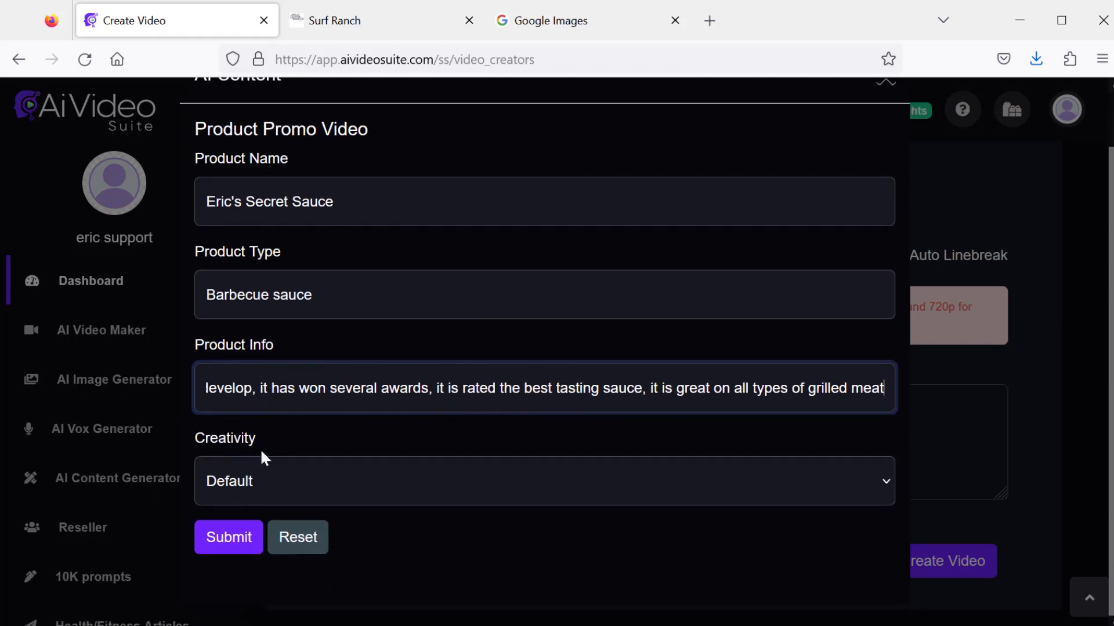
- Generate the promo script from the product details and insert it into the video slides
left_click(238, 537)
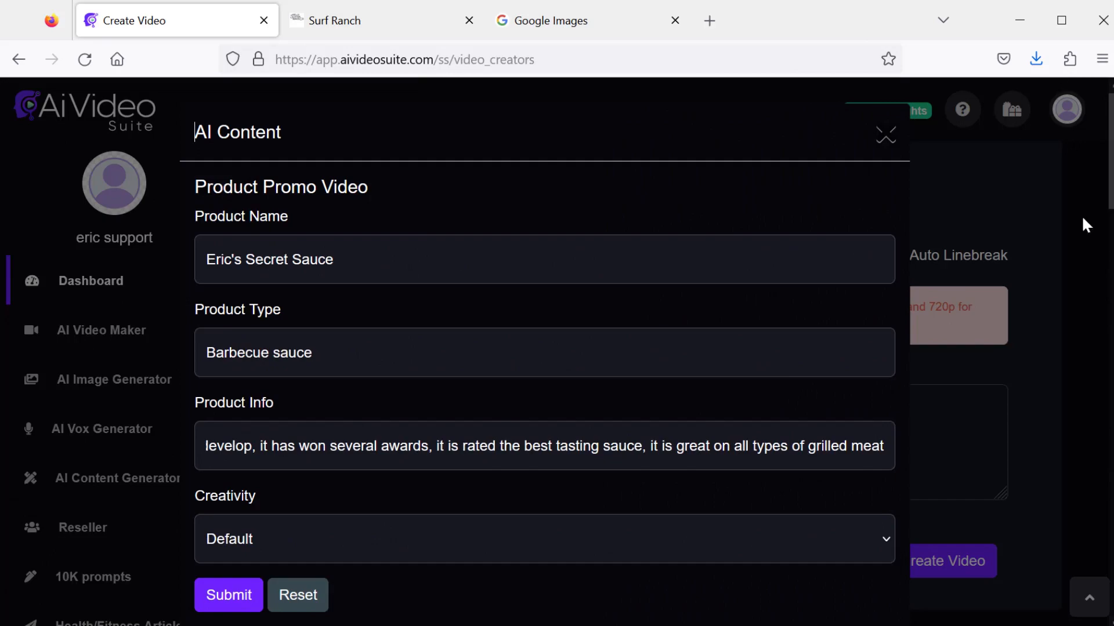
scroll(1097, 319, "down", 10)
scroll(1087, 208, "up", 6)
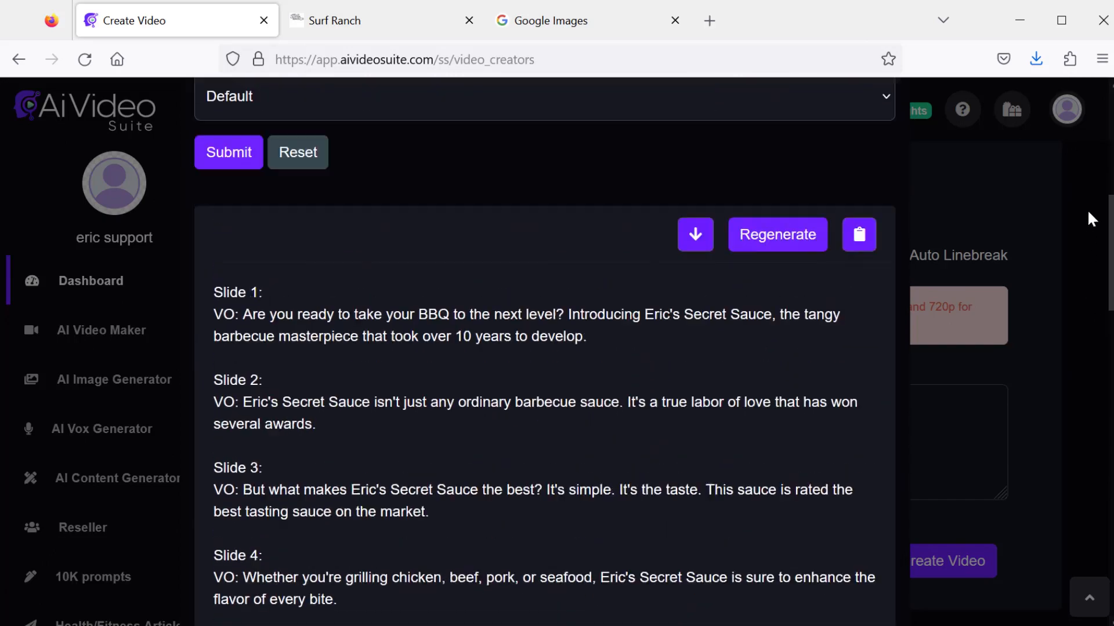
left_click(695, 245)
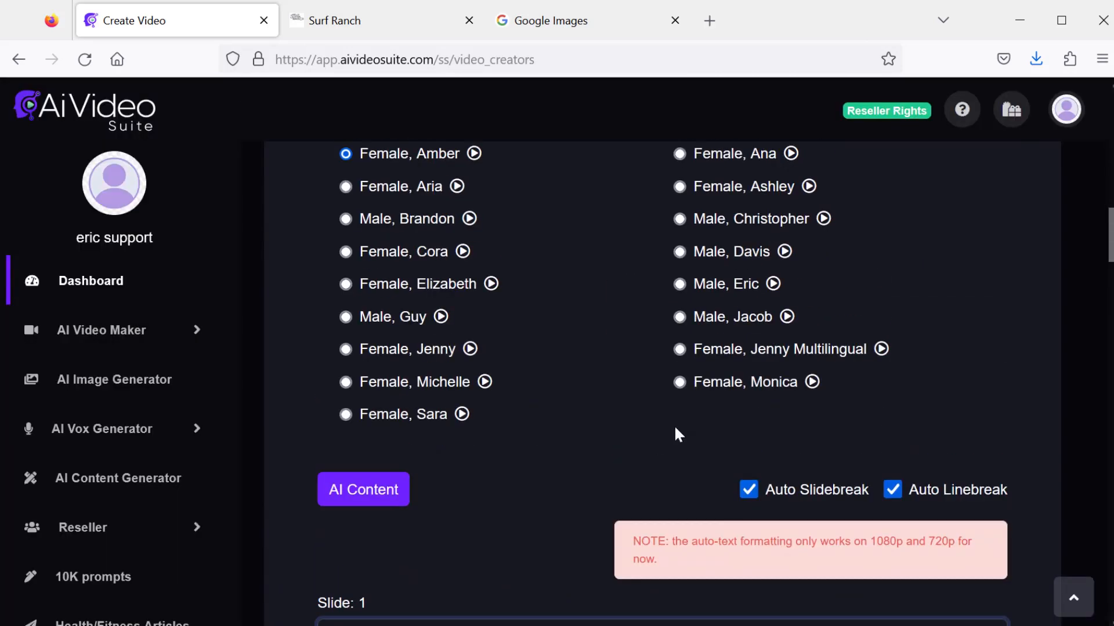
- Title the video secret sauce
scroll(667, 420, "down", 10)
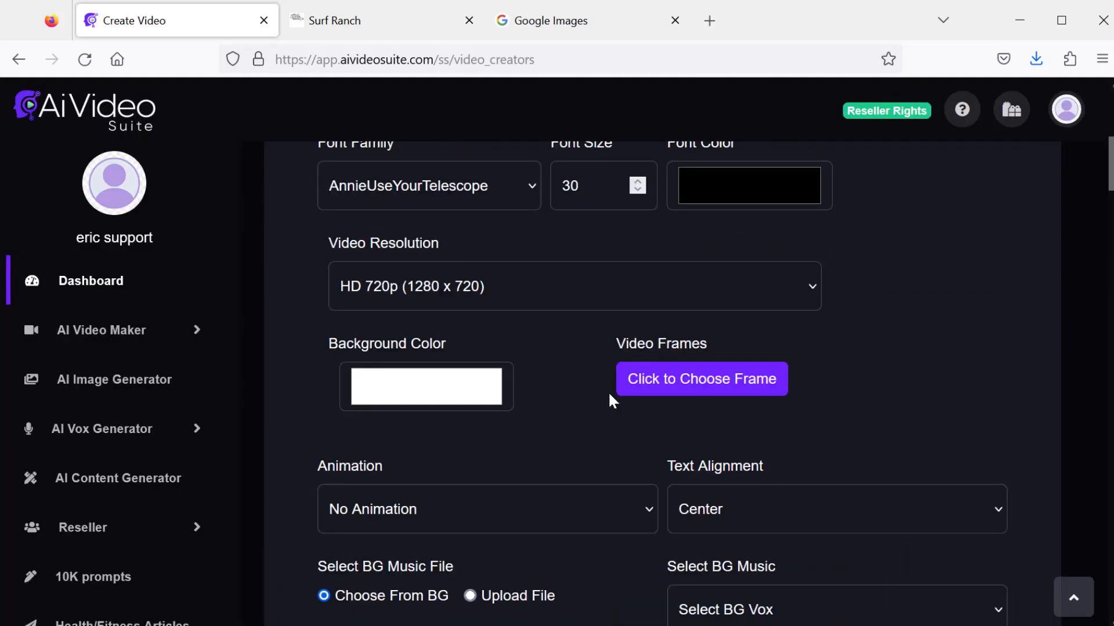
scroll(503, 280, "up", 7)
scroll(431, 433, "down", 2)
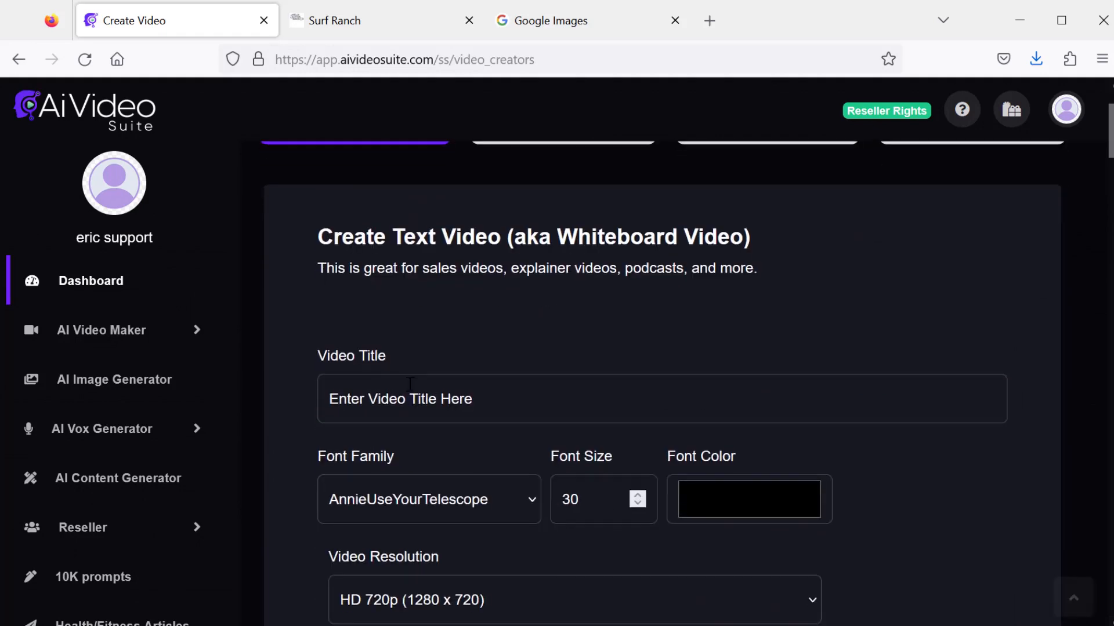
left_click(414, 395)
type("secret sauce")
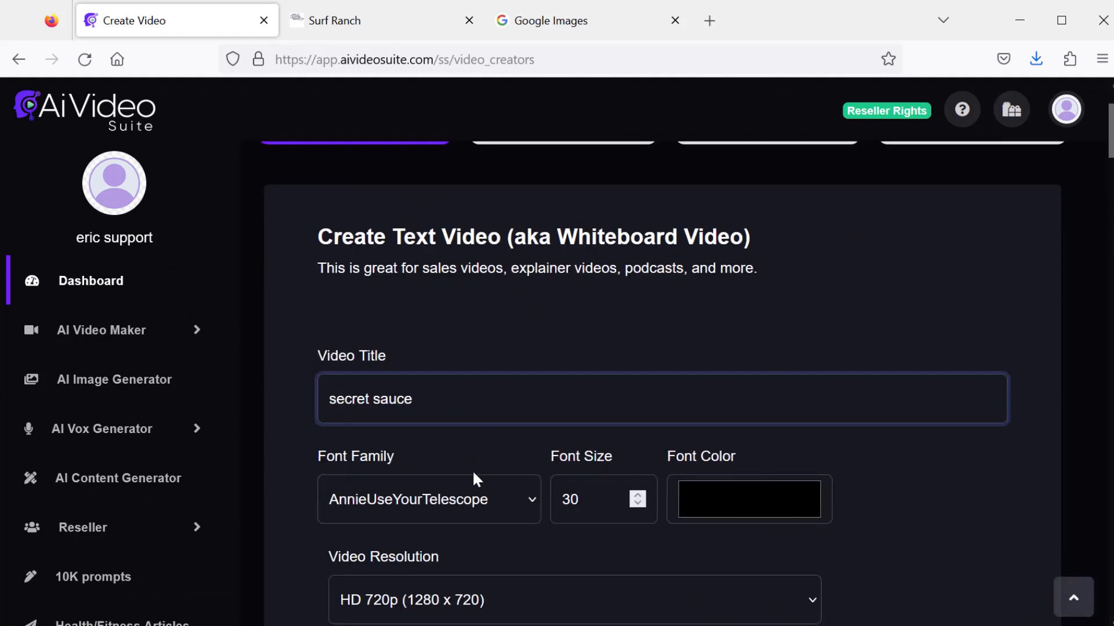
- Set the font family to Verdana and the font size to 80
left_click(467, 496)
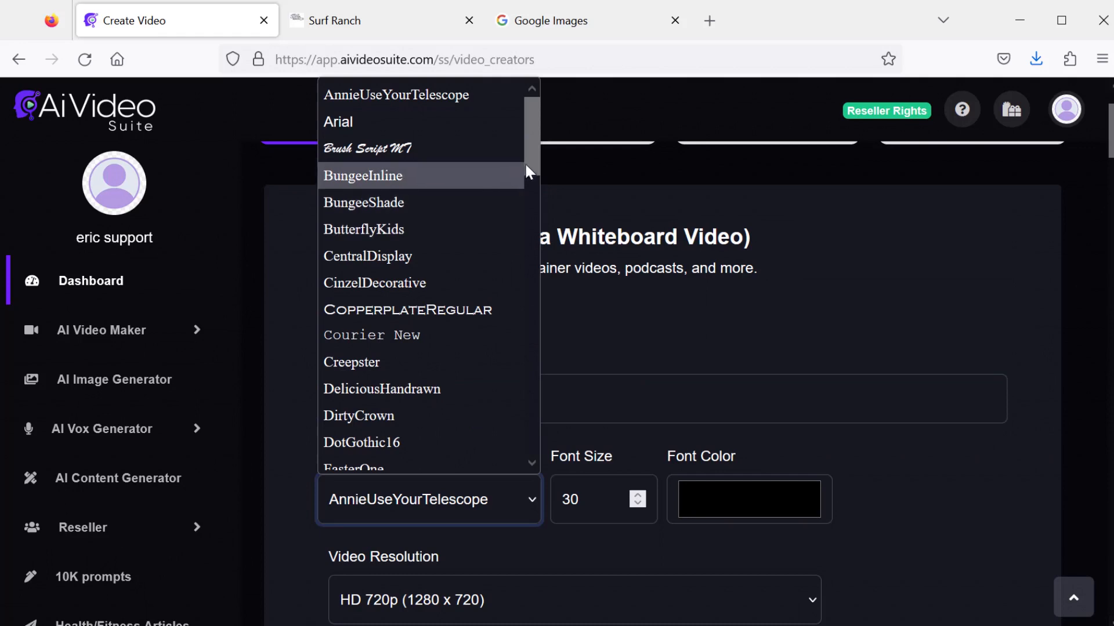
left_click_drag(530, 152, 529, 176)
scroll(452, 290, "down", 10)
left_click(447, 378)
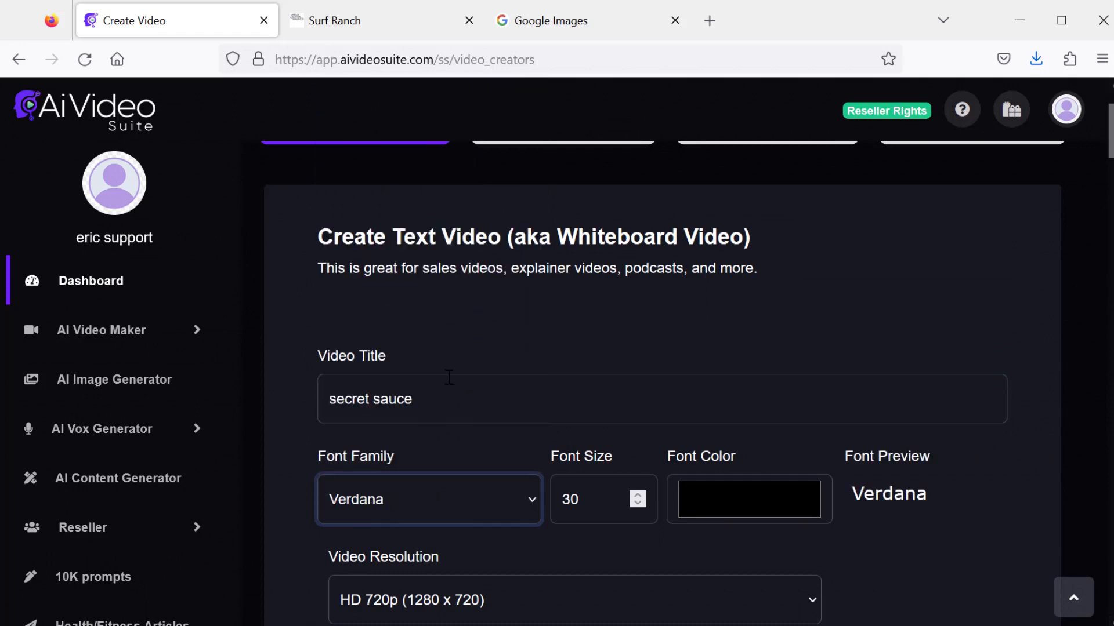
key("Tab")
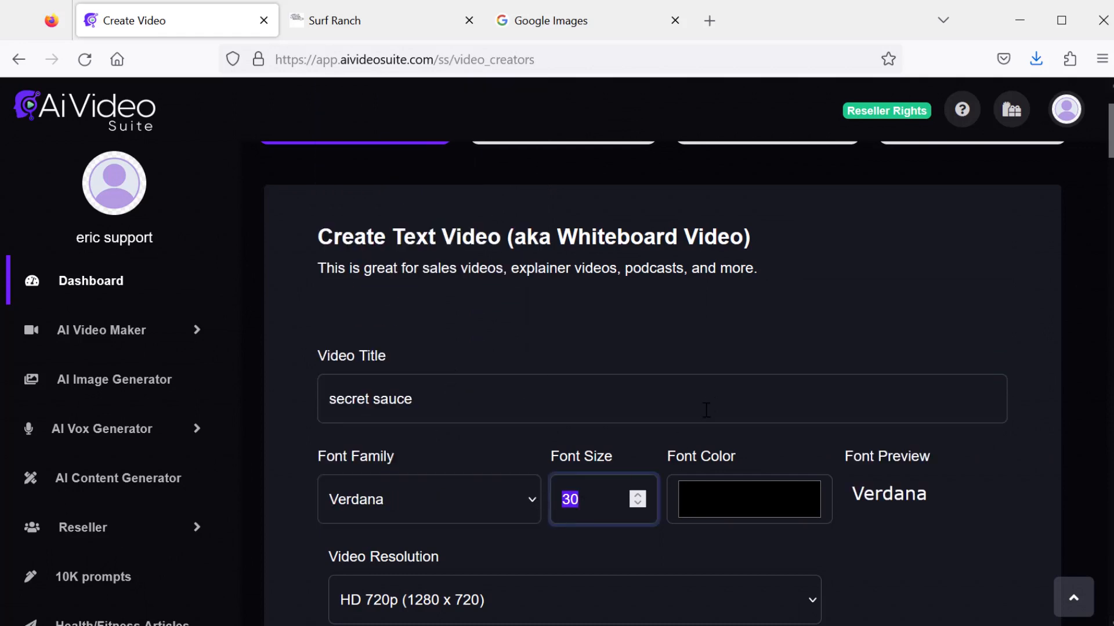
type("80")
- Set the video resolution to Full HD 1080p (1920 x 1080)
scroll(812, 399, "down", 5)
scroll(815, 429, "up", 2)
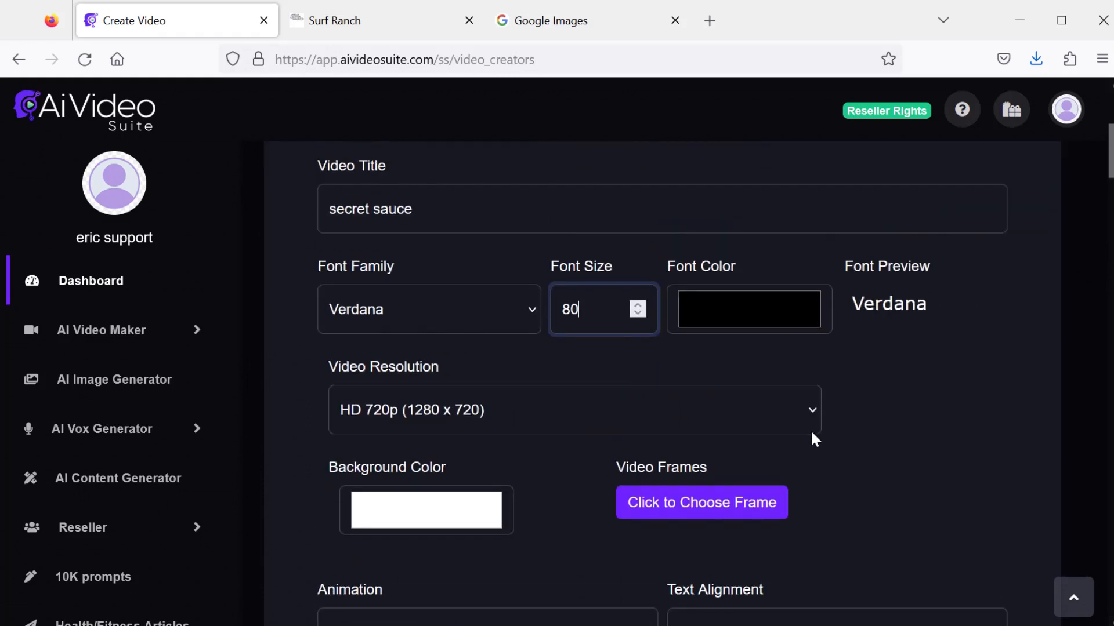
left_click(566, 410)
scroll(470, 343, "down", 1)
scroll(435, 220, "up", 1)
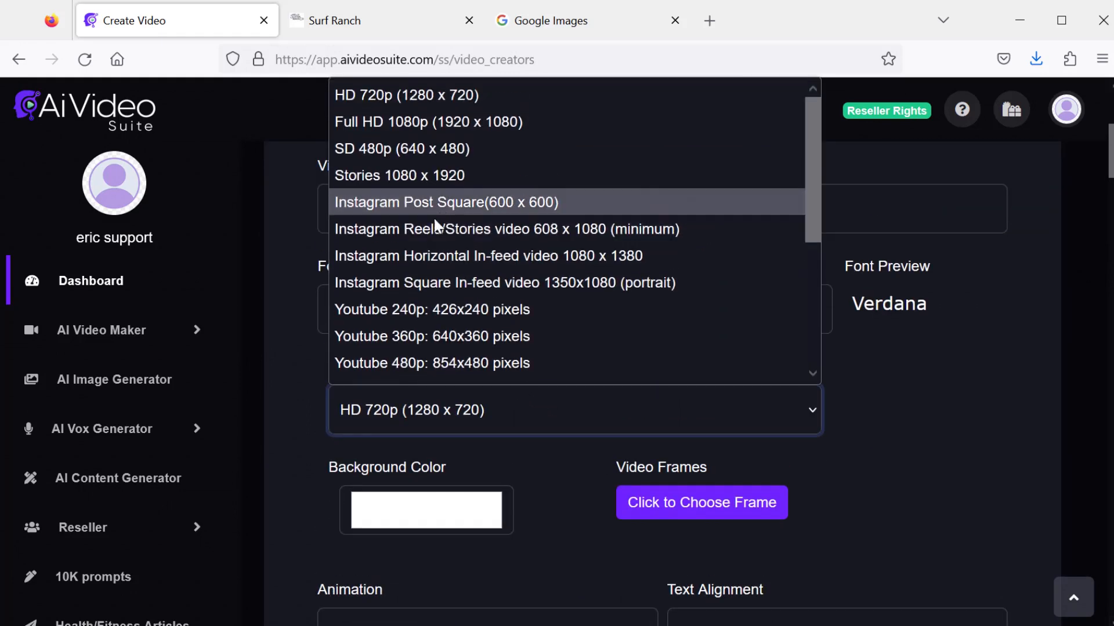
left_click(399, 123)
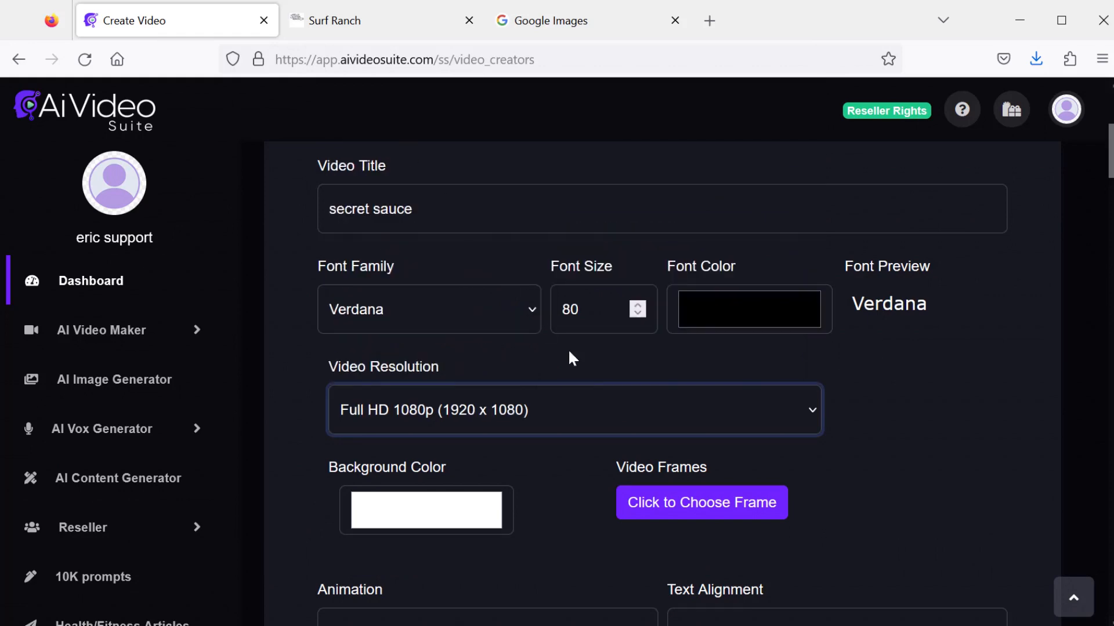
left_click(593, 405)
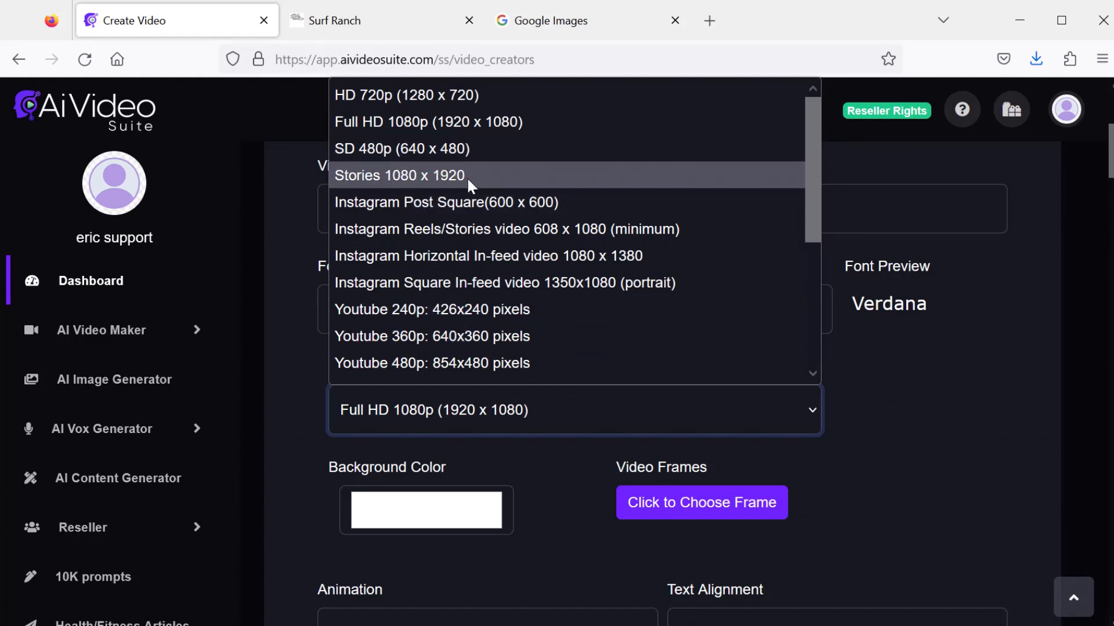
scroll(439, 232, "down", 3)
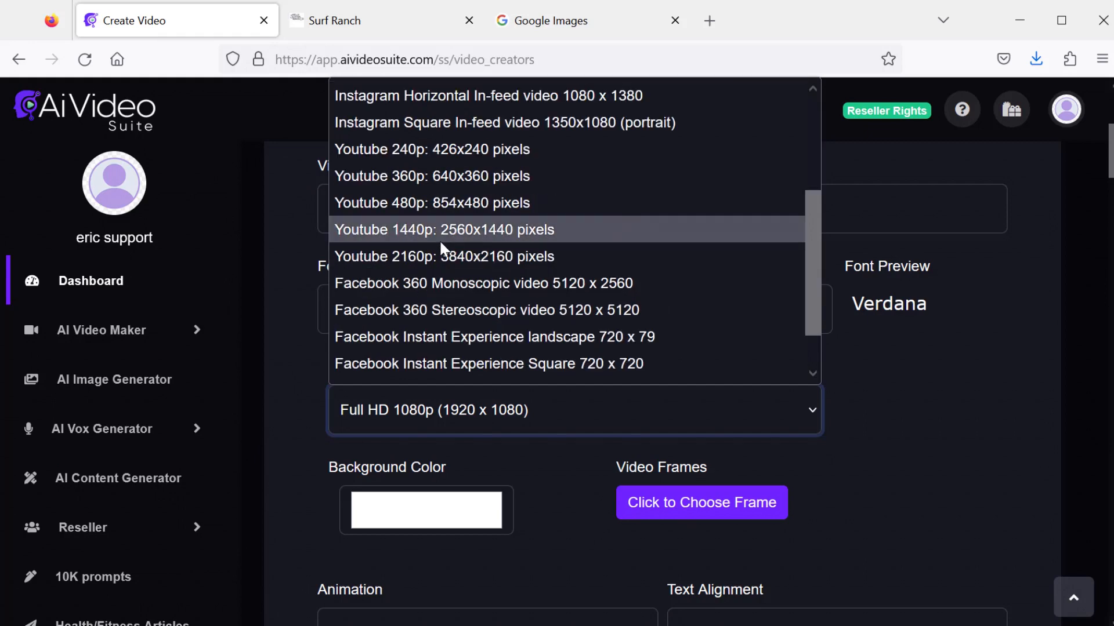
scroll(440, 240, "up", 3)
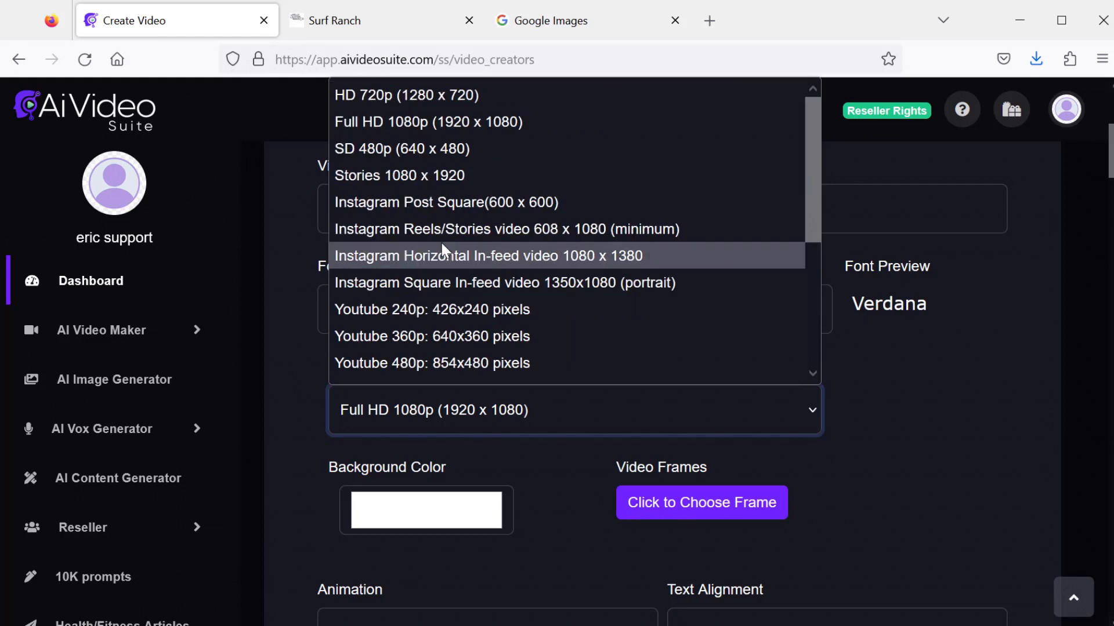
left_click(420, 121)
- Set the background color to a light orange (red 243, green 205, blue 103)
scroll(519, 458, "down", 2)
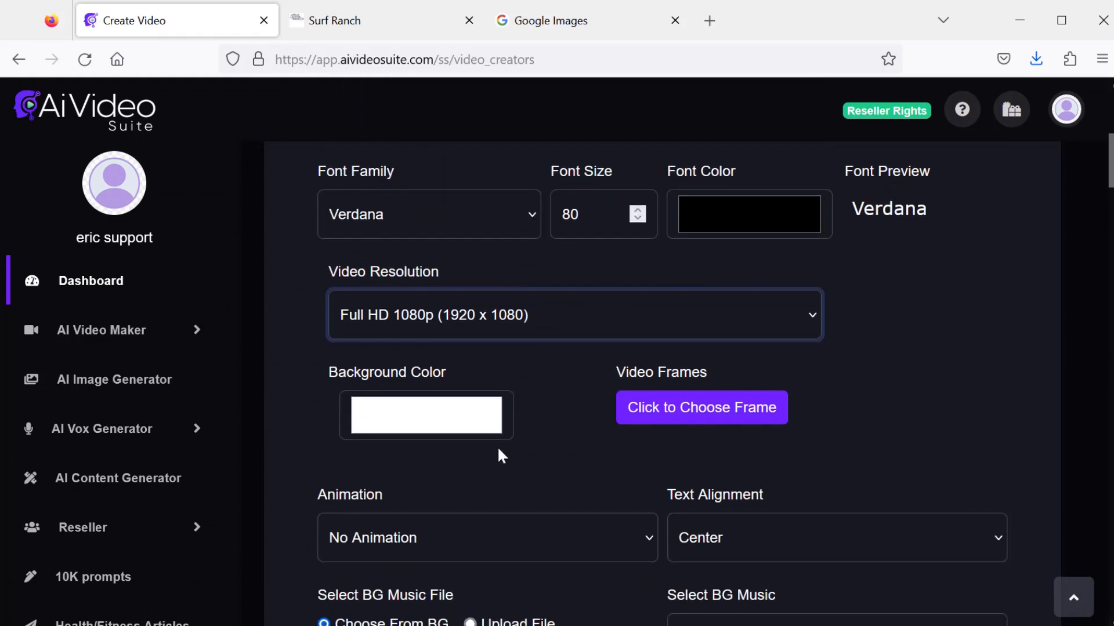
left_click(444, 415)
mouse_move(242, 116)
left_mouse_down()
mouse_move(242, 126)
mouse_move(242, 109)
left_mouse_up()
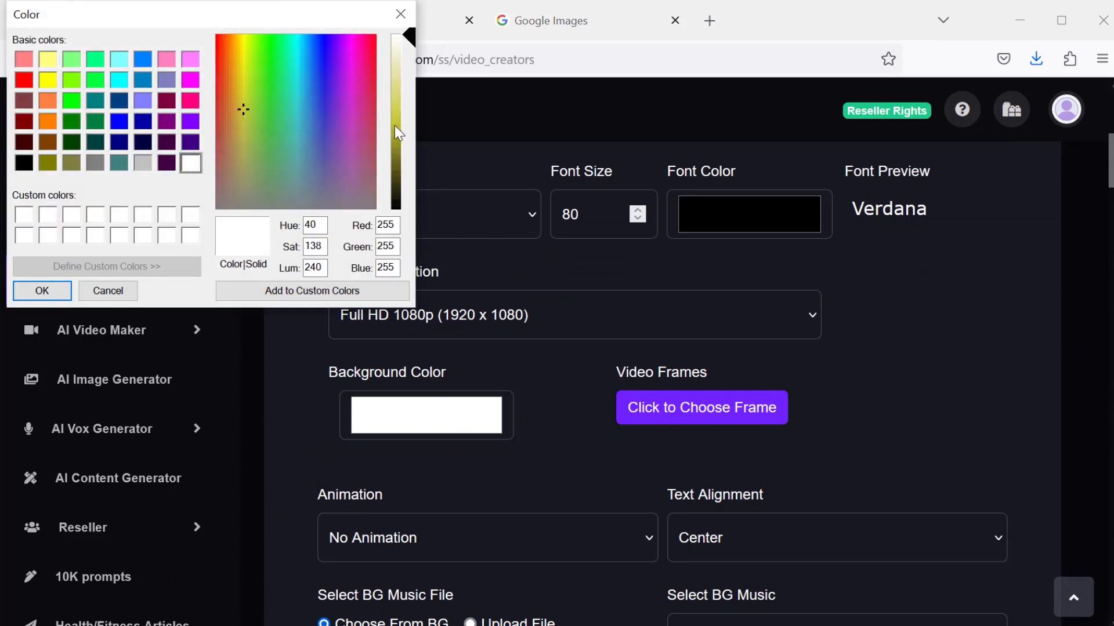
mouse_move(398, 134)
left_mouse_down()
mouse_move(399, 103)
mouse_move(399, 134)
left_mouse_up()
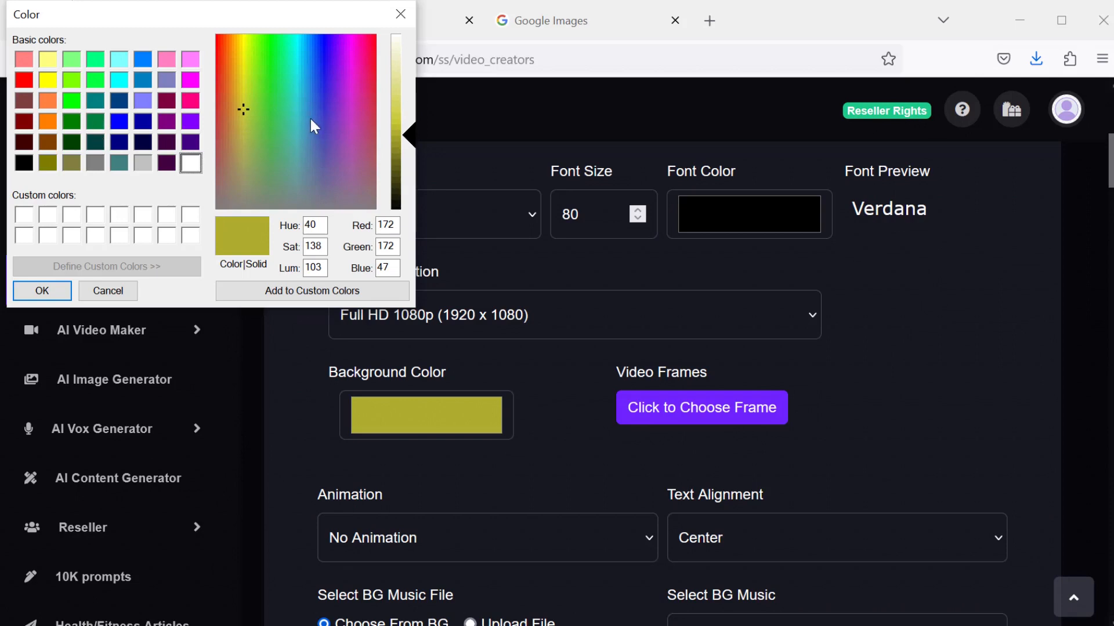
left_click_drag(242, 96, 235, 61)
left_click(413, 91)
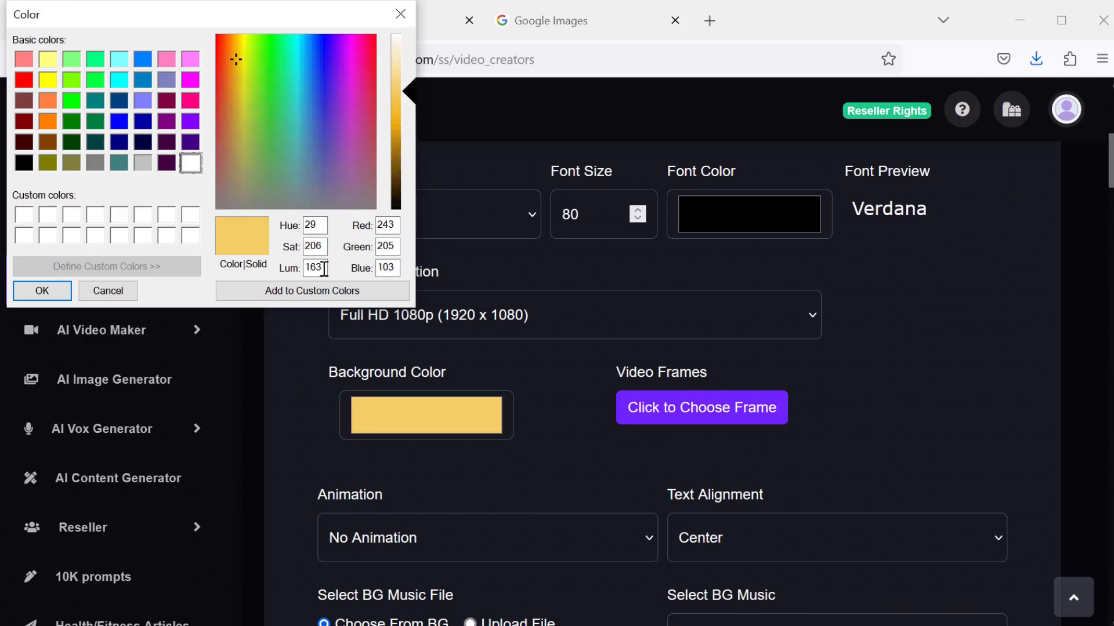
left_click(58, 291)
- Choose an orange-bordered video frame
scroll(715, 315, "down", 2)
left_click(715, 316)
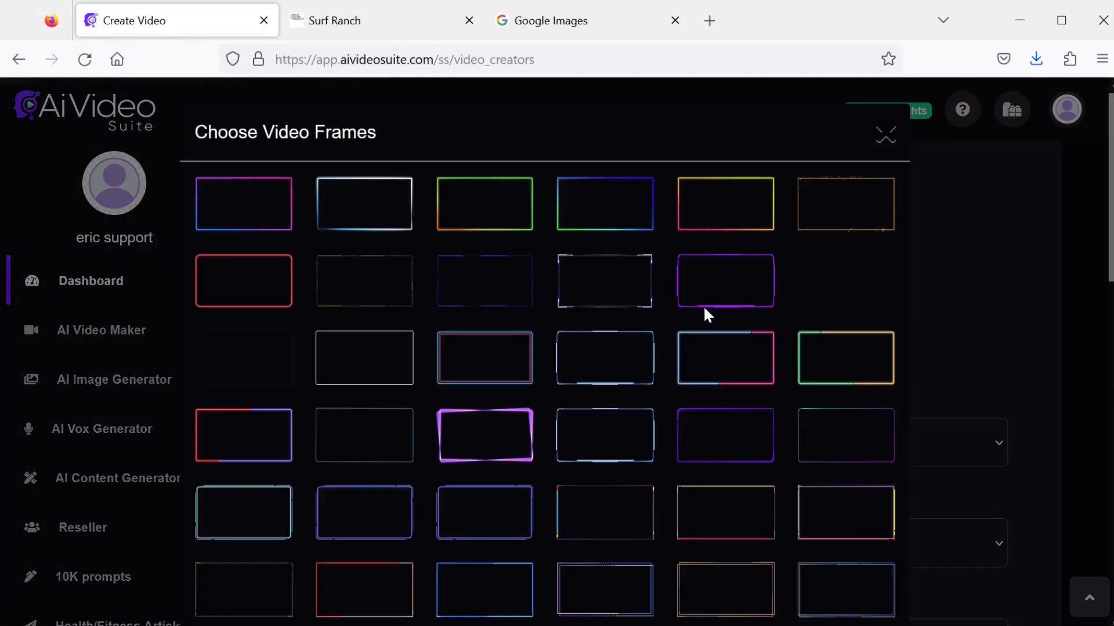
scroll(233, 293, "down", 3)
left_click(238, 290)
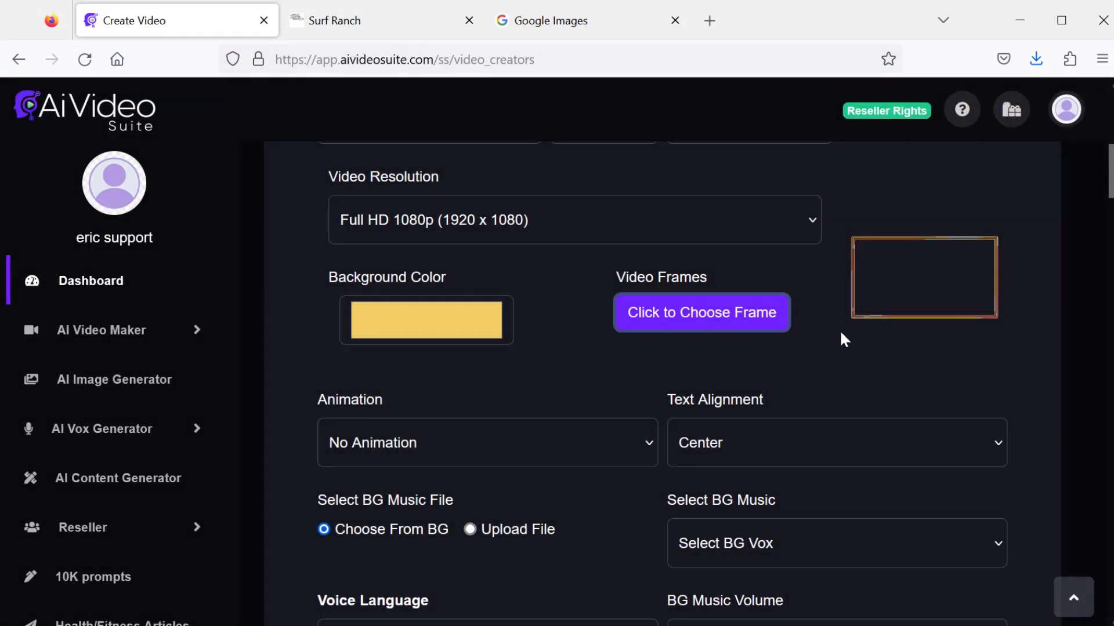
- Select Follow The Sun as the background music with a background music volume of 0.10
scroll(870, 253, "down", 4)
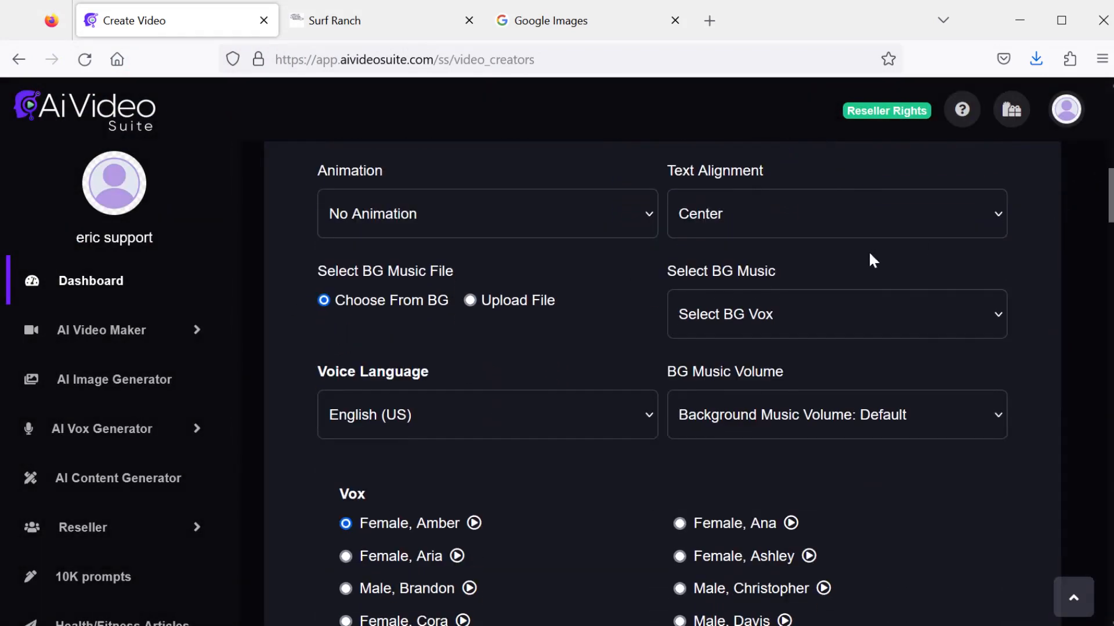
left_click(804, 316)
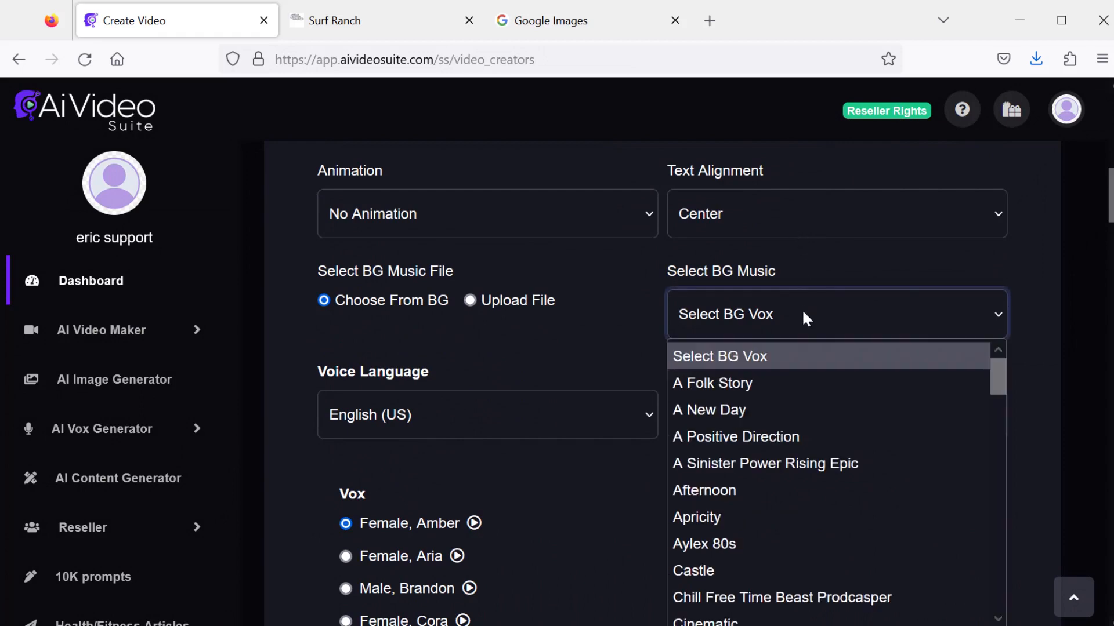
left_click_drag(997, 377, 1010, 453)
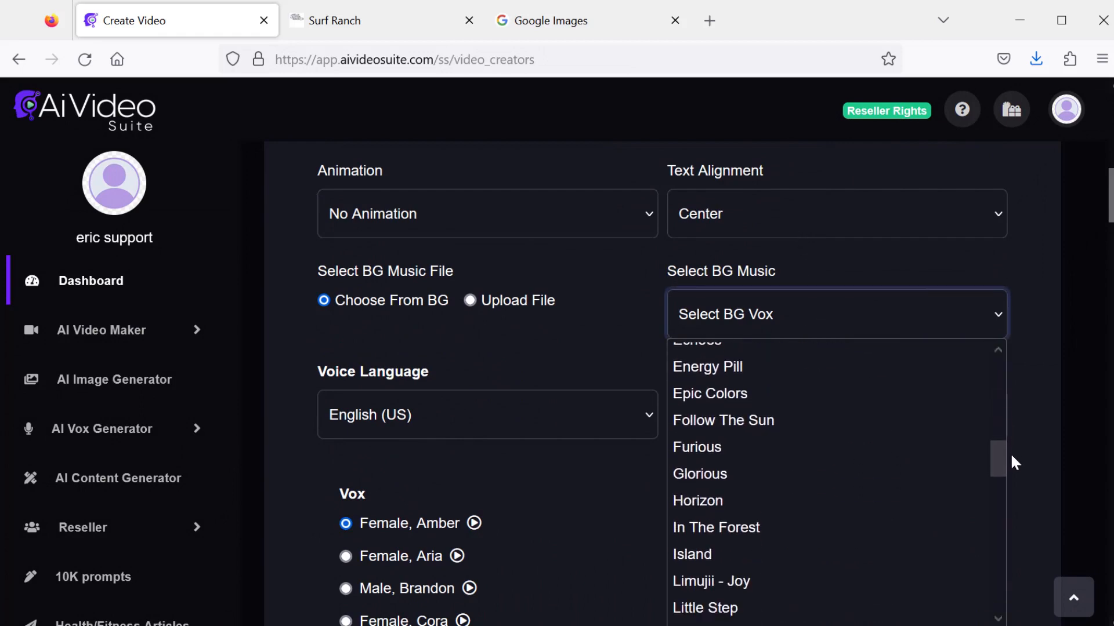
left_click(734, 406)
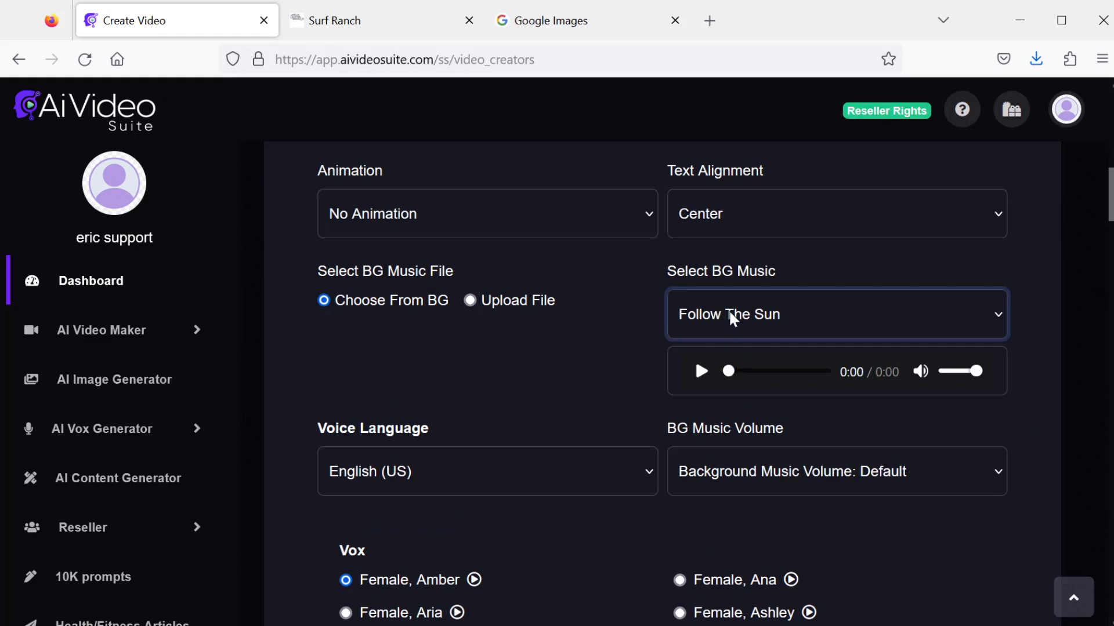
left_click(746, 467)
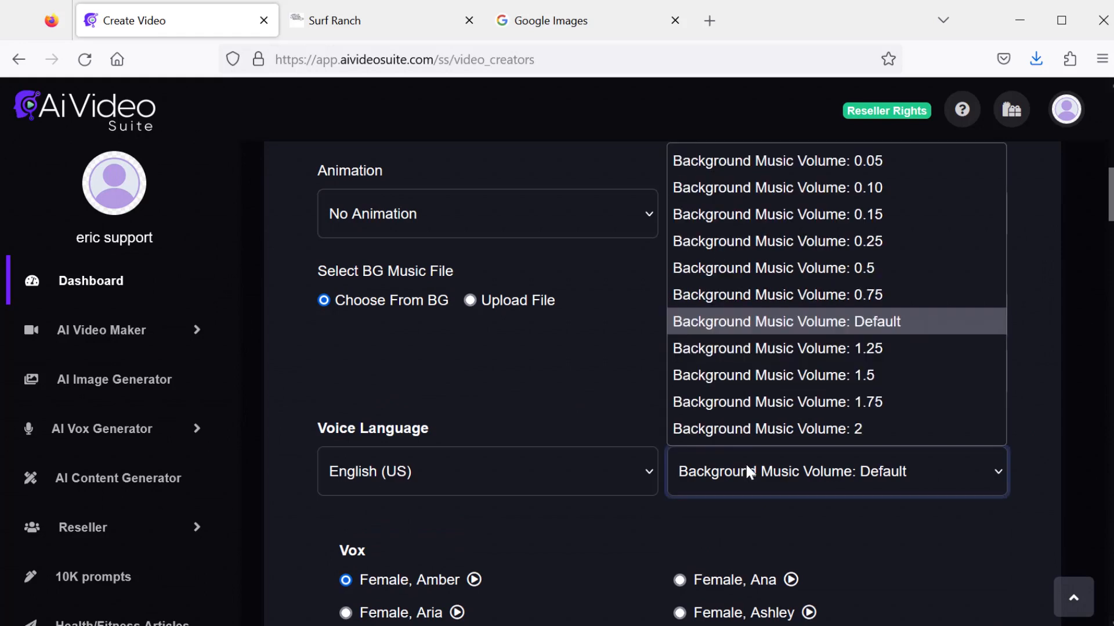
left_click(771, 186)
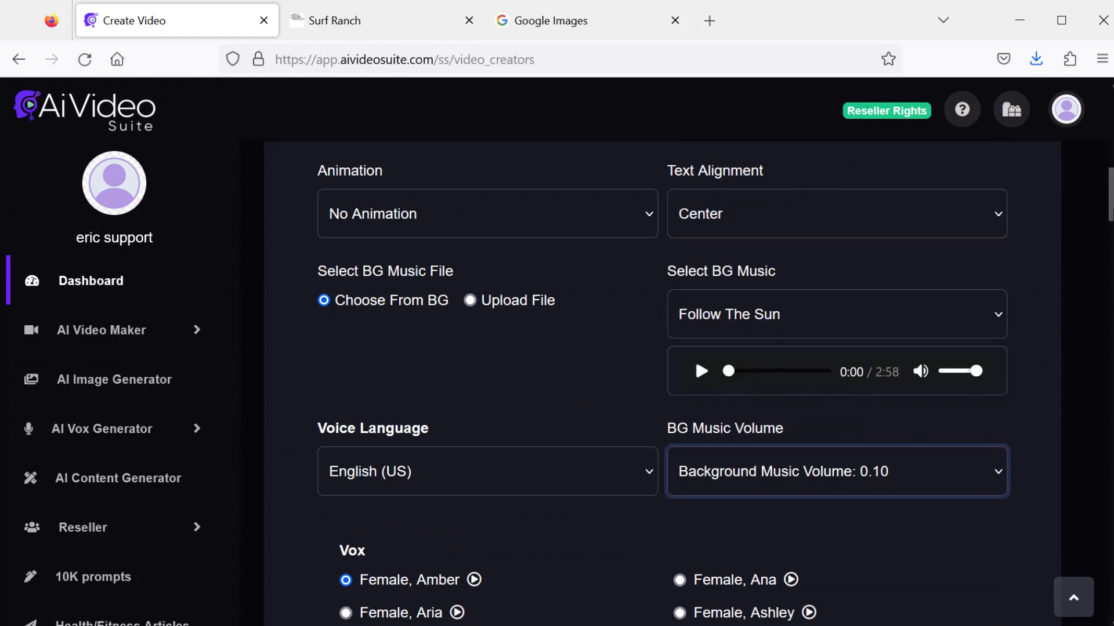
- Choose the Male, Guy voice and create the secret sauce video
scroll(348, 375, "down", 6)
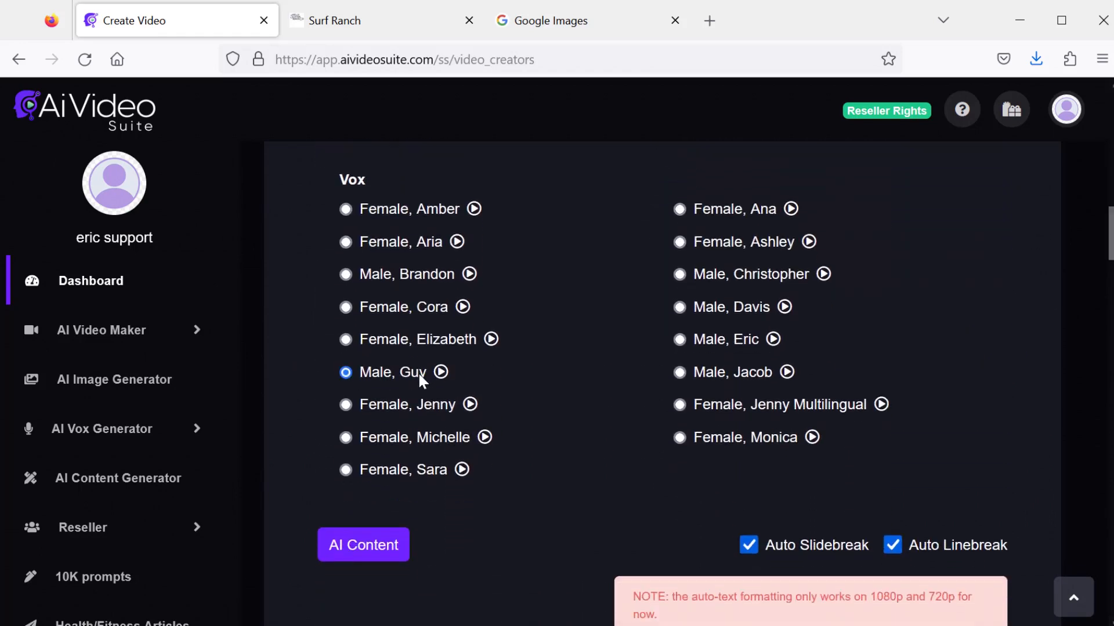
scroll(1084, 582, "down", 20)
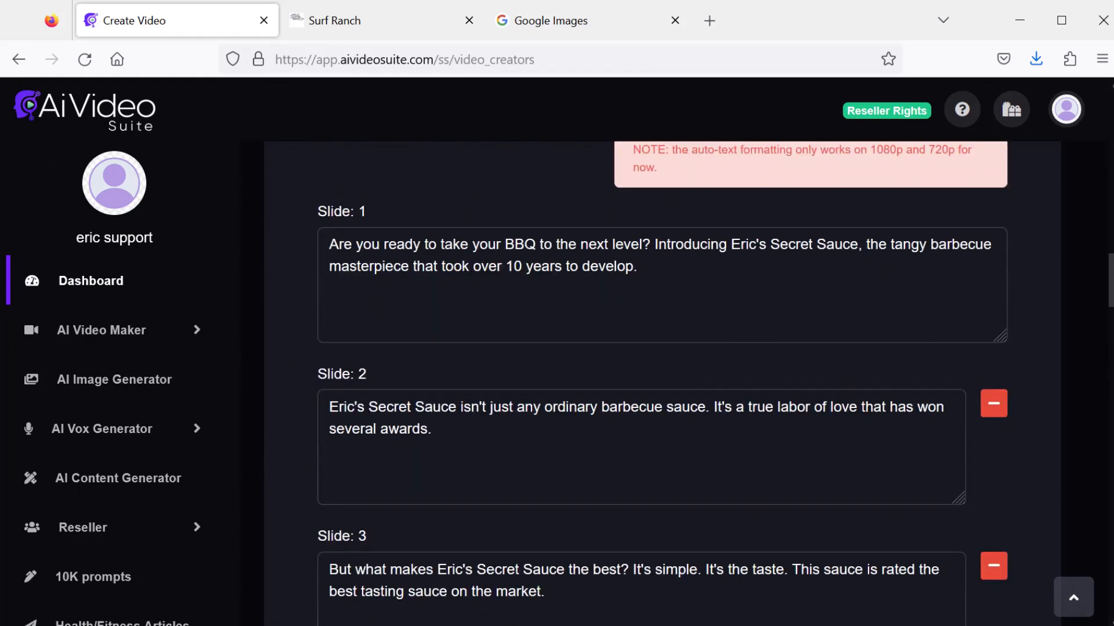
scroll(1082, 576, "down", 5)
left_click(909, 564)
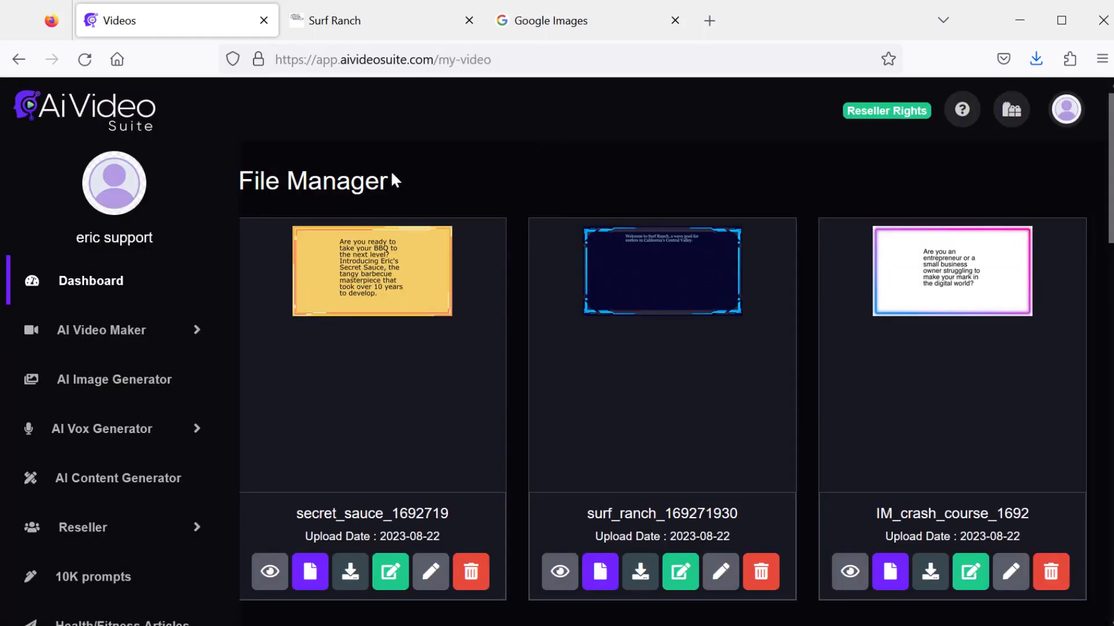
- Preview the generated secret_sauce video and close the player
left_click(270, 574)
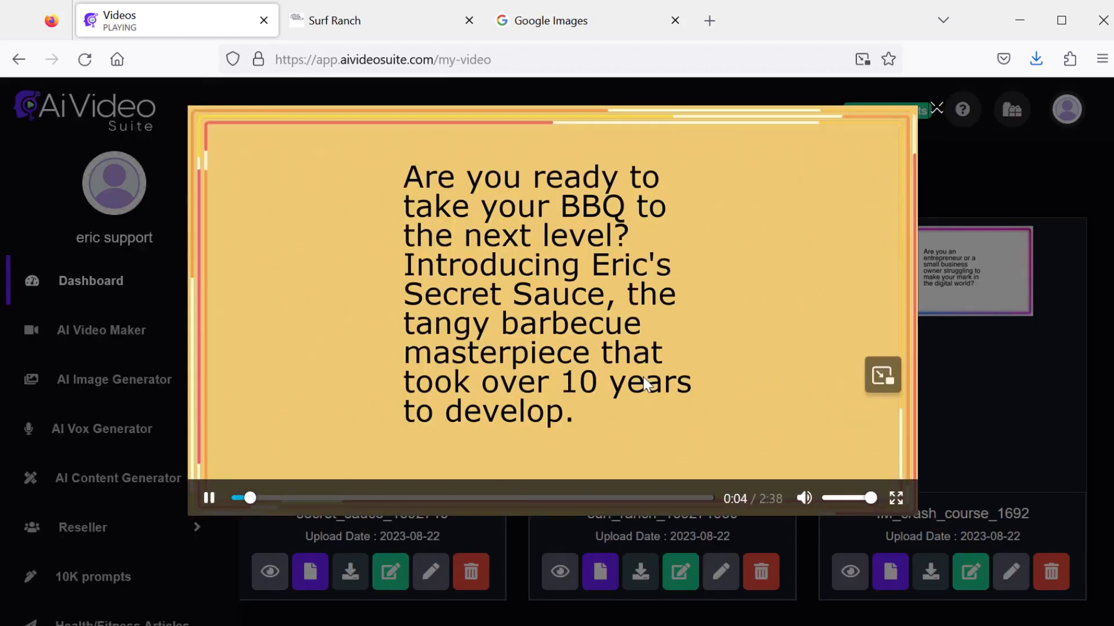
mouse_move(645, 377)
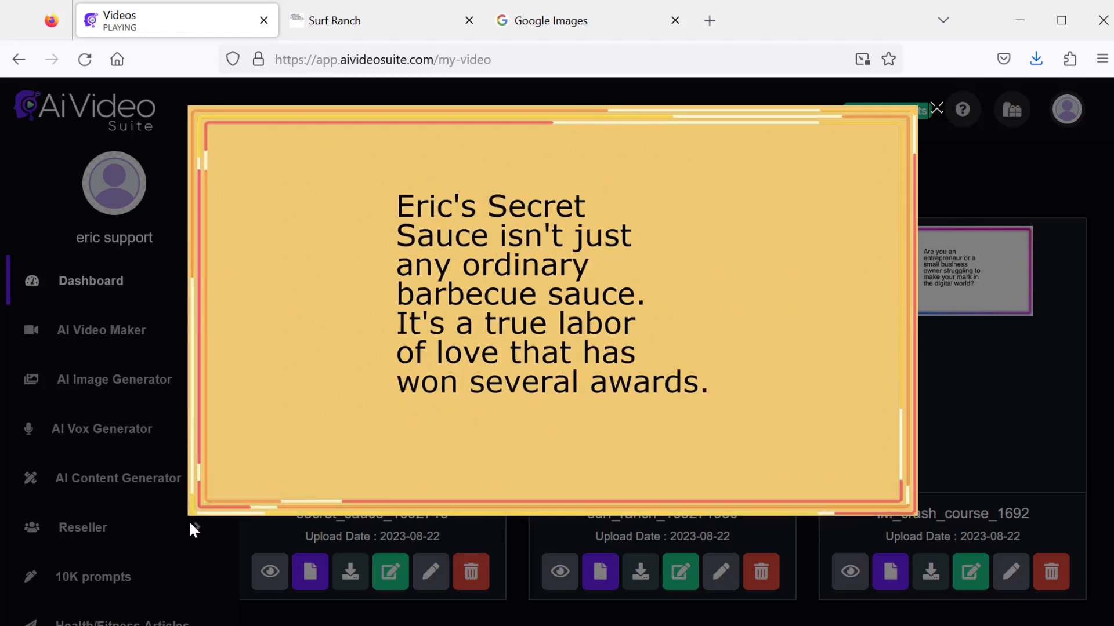
mouse_move(206, 501)
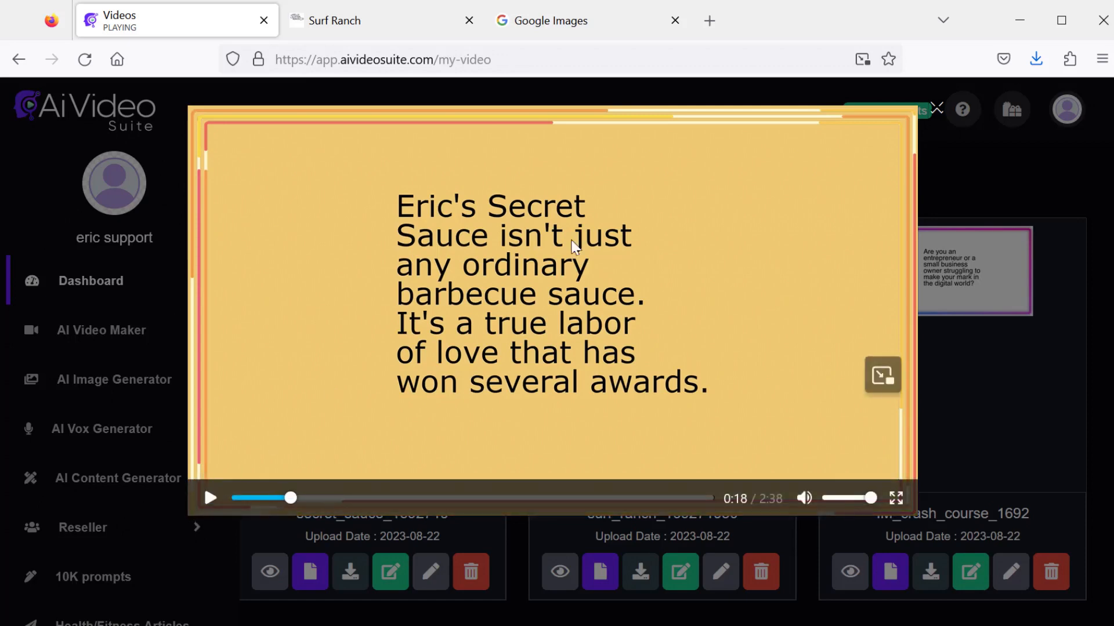
left_click(935, 109)
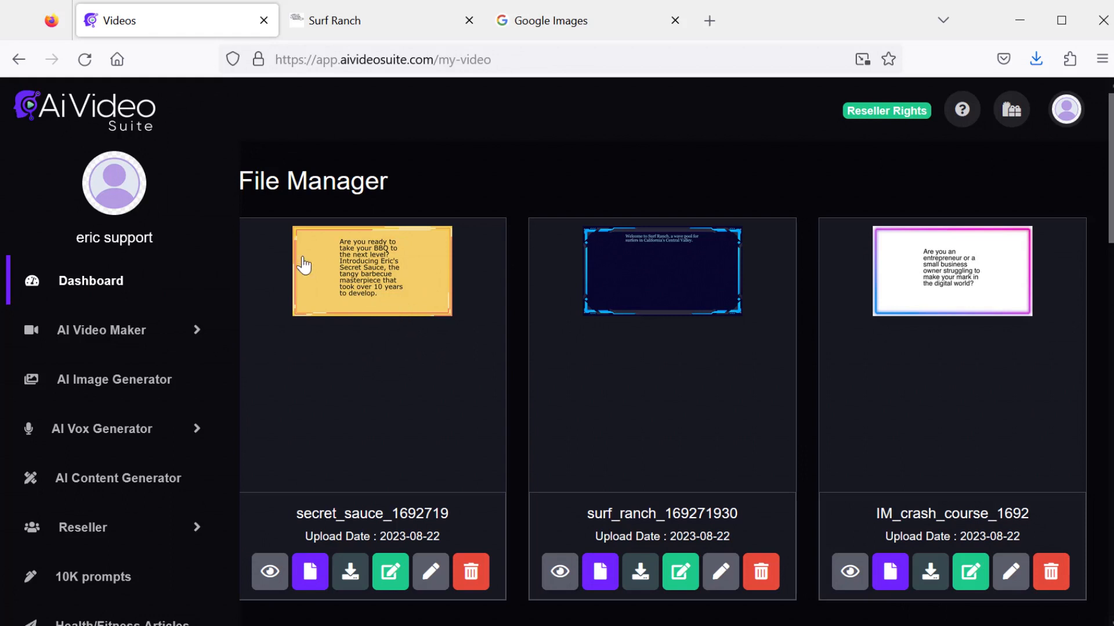
- Start another new AI whiteboard video
left_click(179, 334)
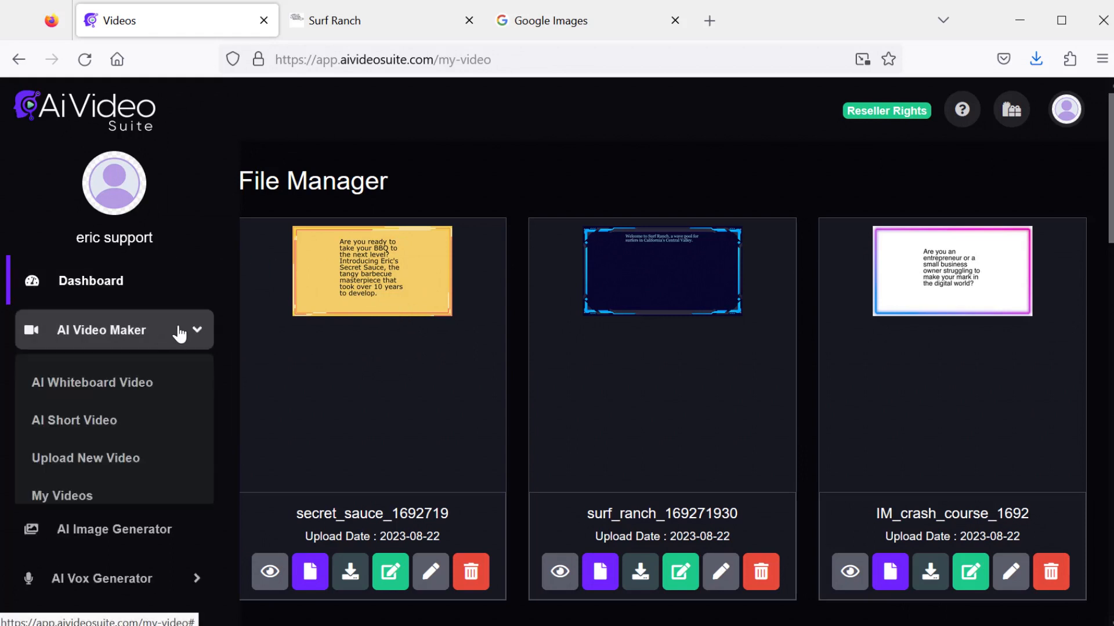
left_click(141, 388)
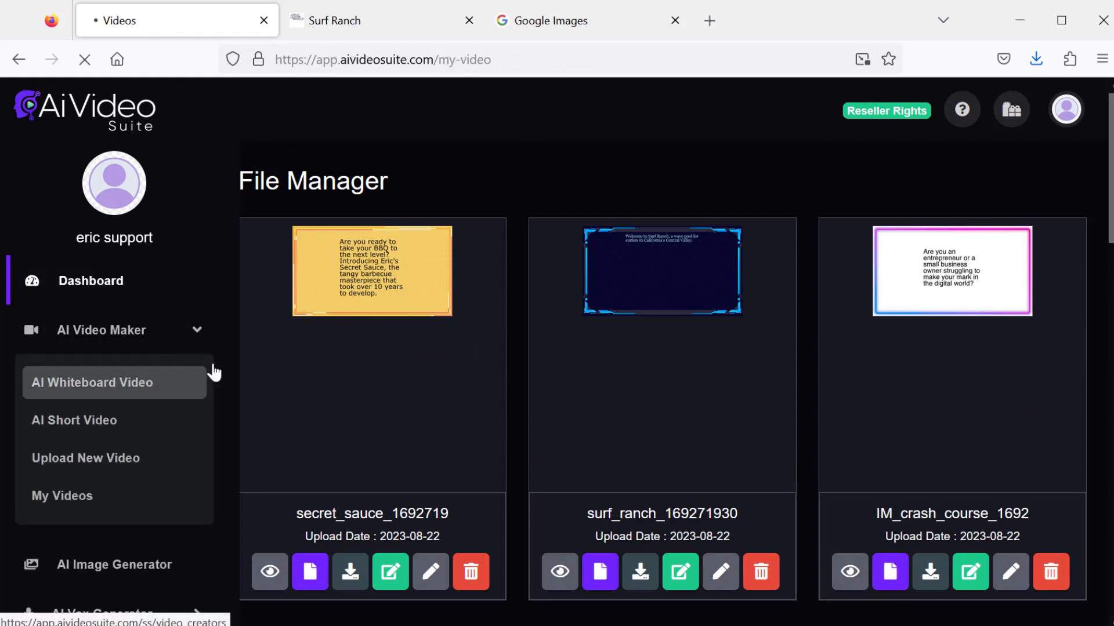
- Generate AI content for an Informational Video on the topic "Teeth whitening" and use it for the slides
scroll(552, 350, "down", 15)
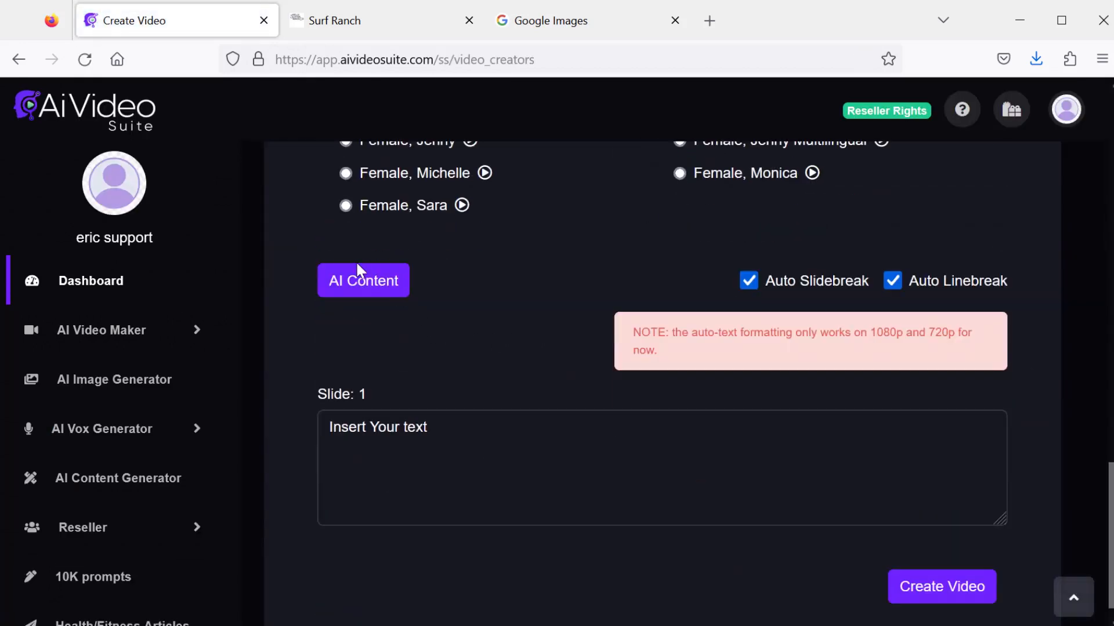
left_click(364, 283)
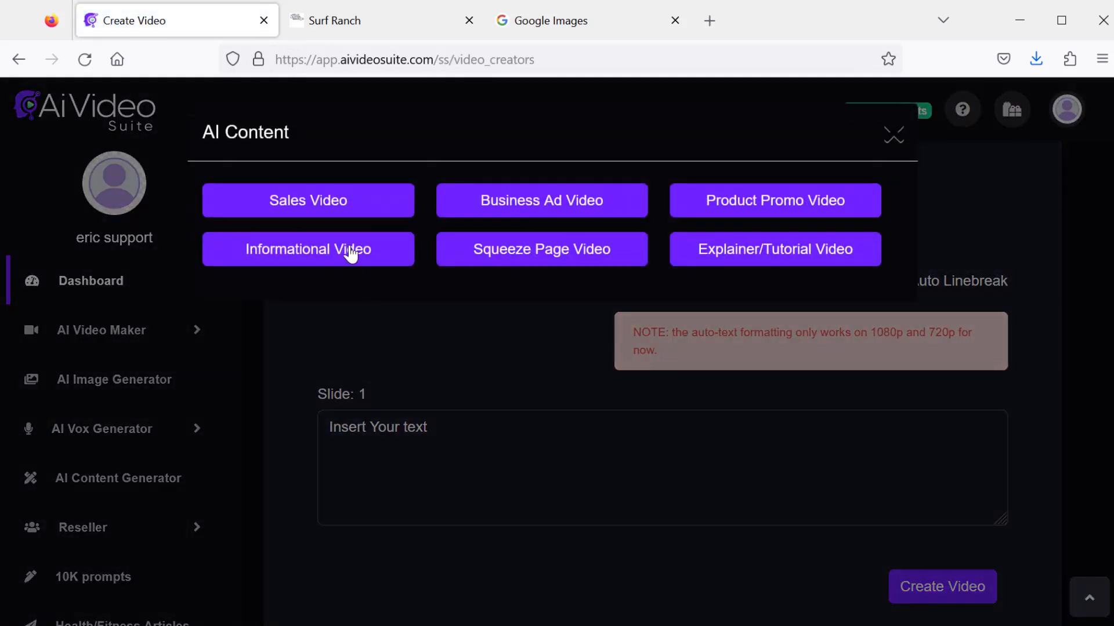
left_click(350, 254)
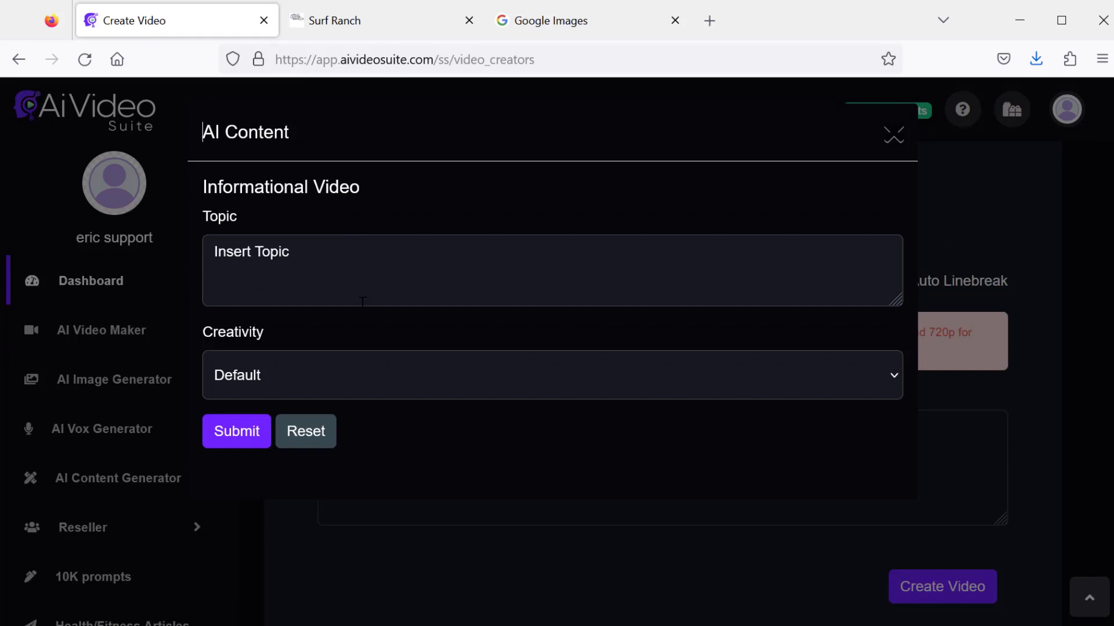
left_click(442, 263)
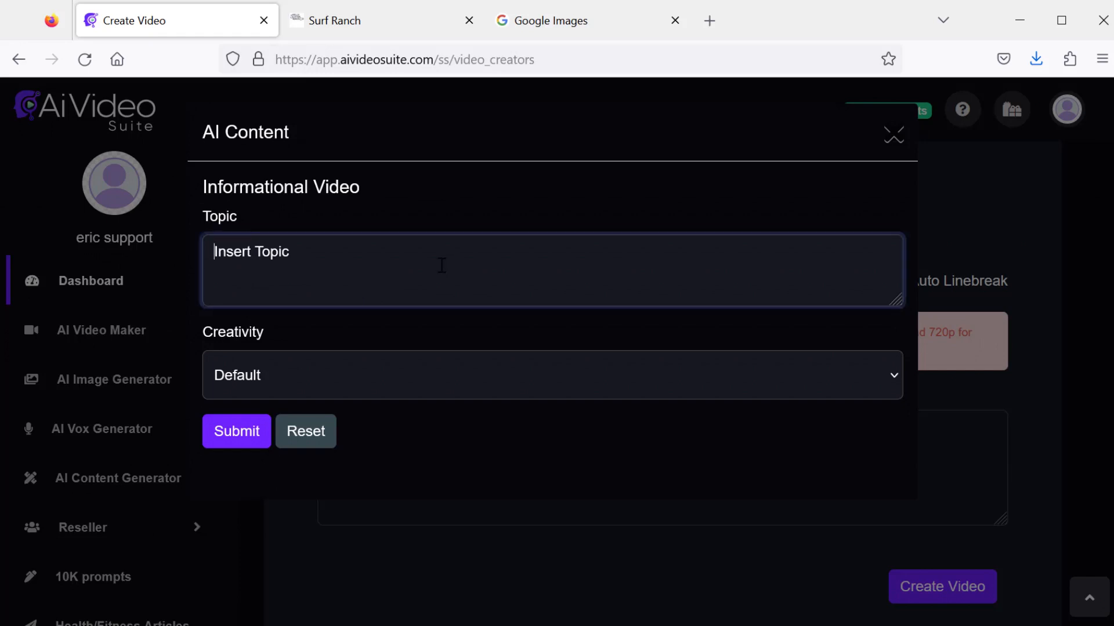
type("Teeth whitening")
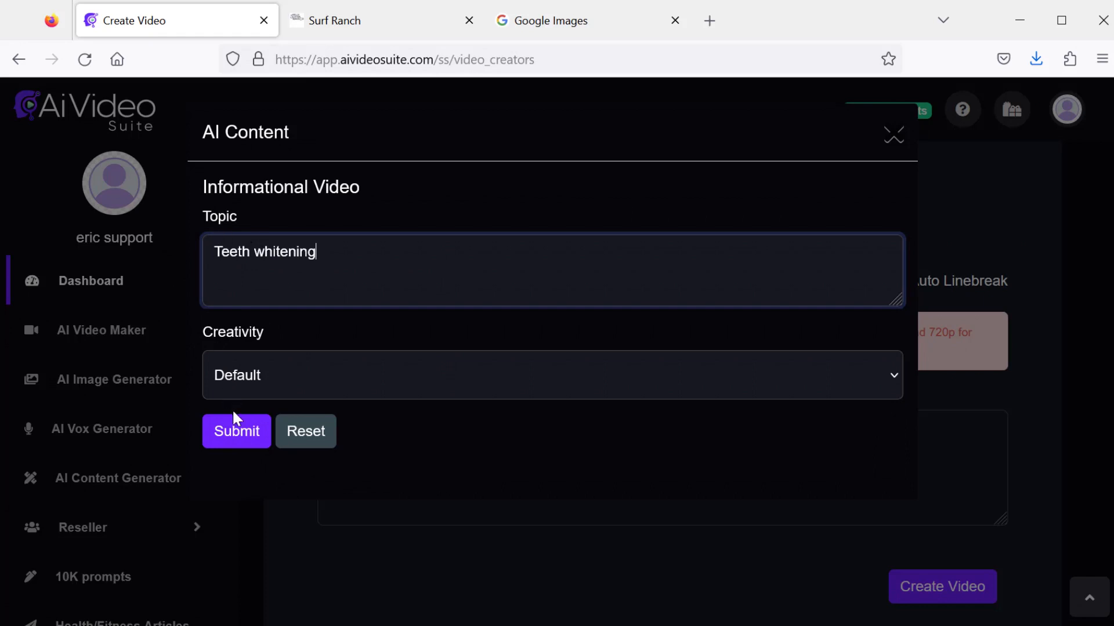
left_click(236, 432)
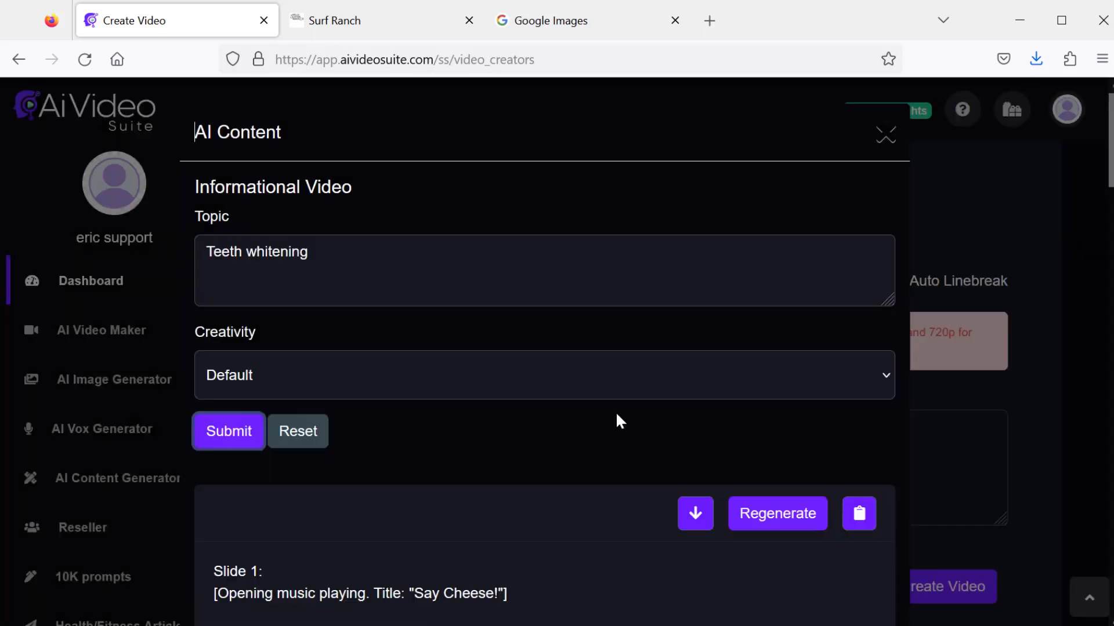
scroll(615, 414, "down", 4)
scroll(616, 414, "down", 4)
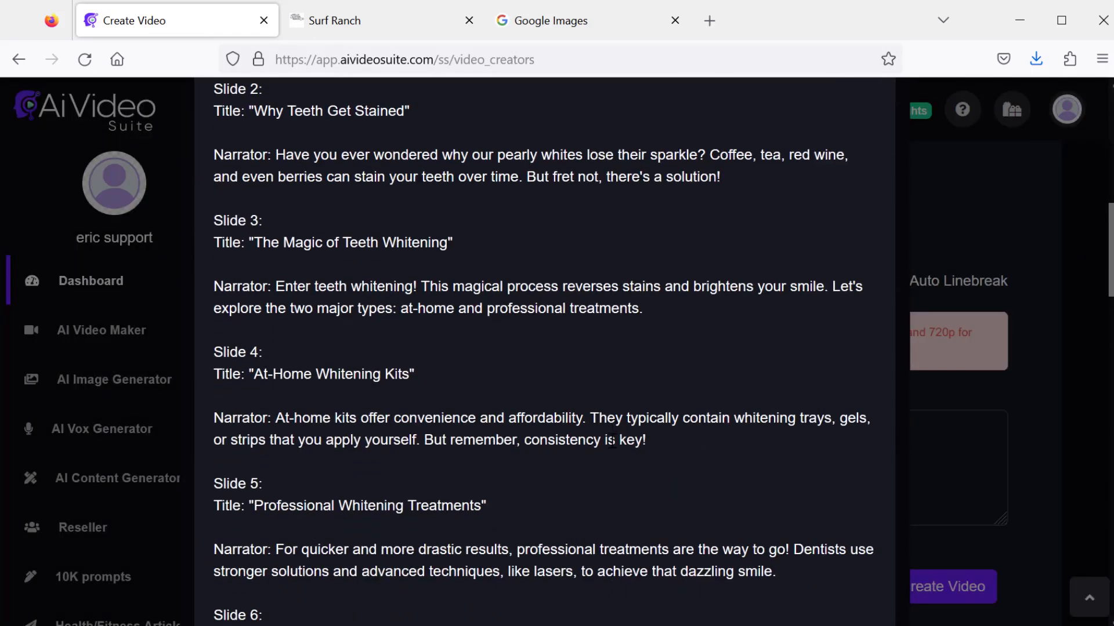
scroll(626, 429, "up", 7)
left_click(695, 415)
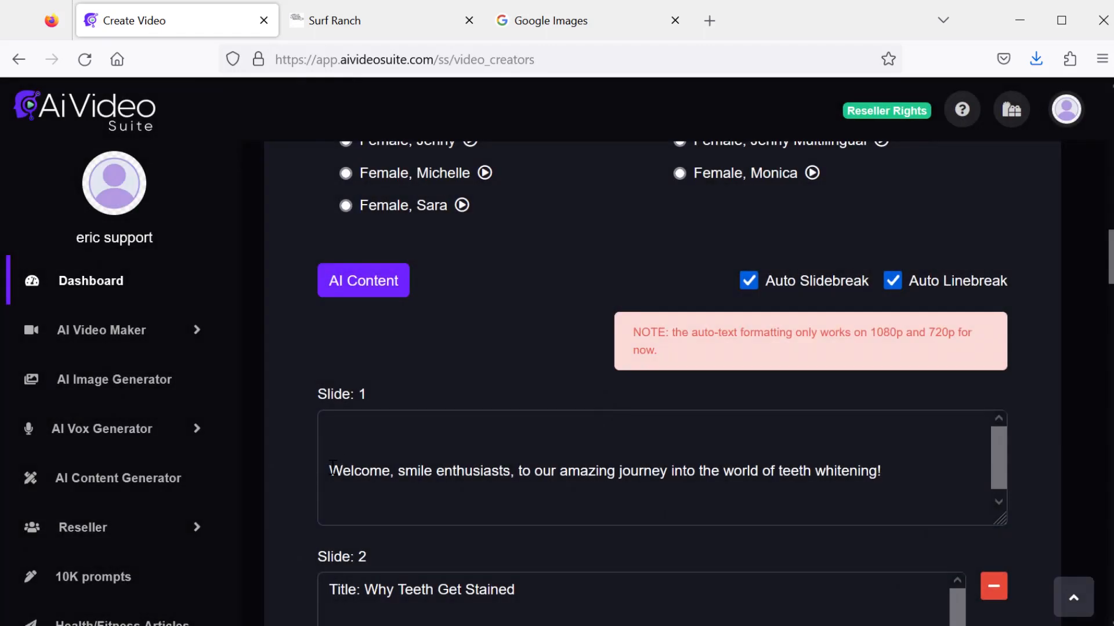
- Remove the blank lines before slide 1's opening sentence so it starts with "Welcome"
left_click_drag(331, 471, 343, 471)
key("BackSpace")
key("BackSpace")
key("BackSpace")
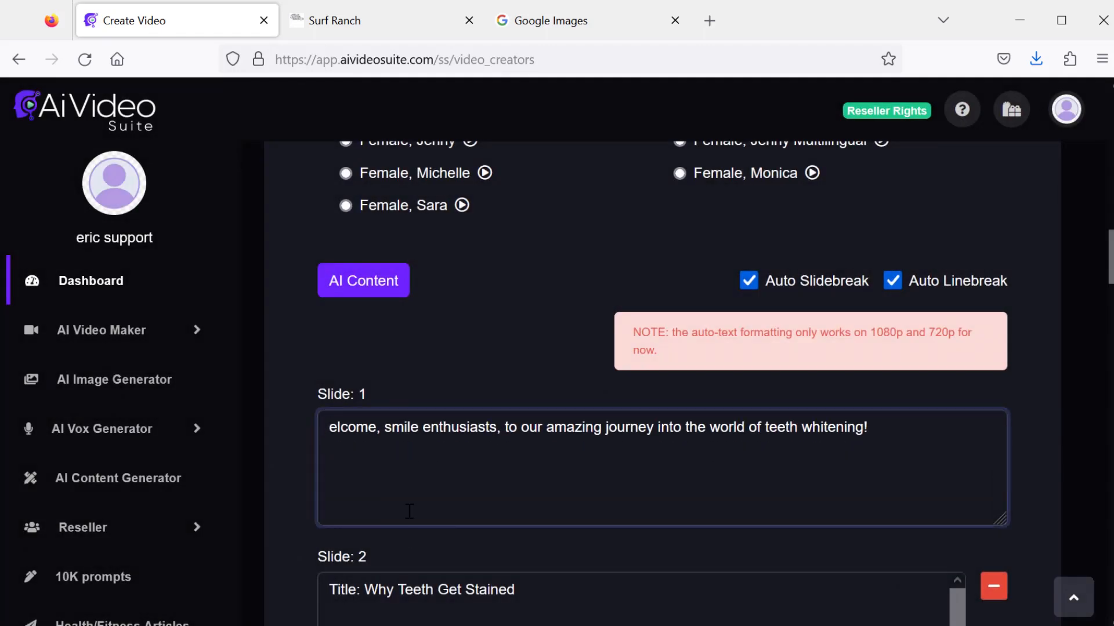
type("W")
- Delete the "Title:" label from the start of slides 2 through 5
scroll(409, 511, "down", 5)
left_click_drag(365, 306, 319, 307)
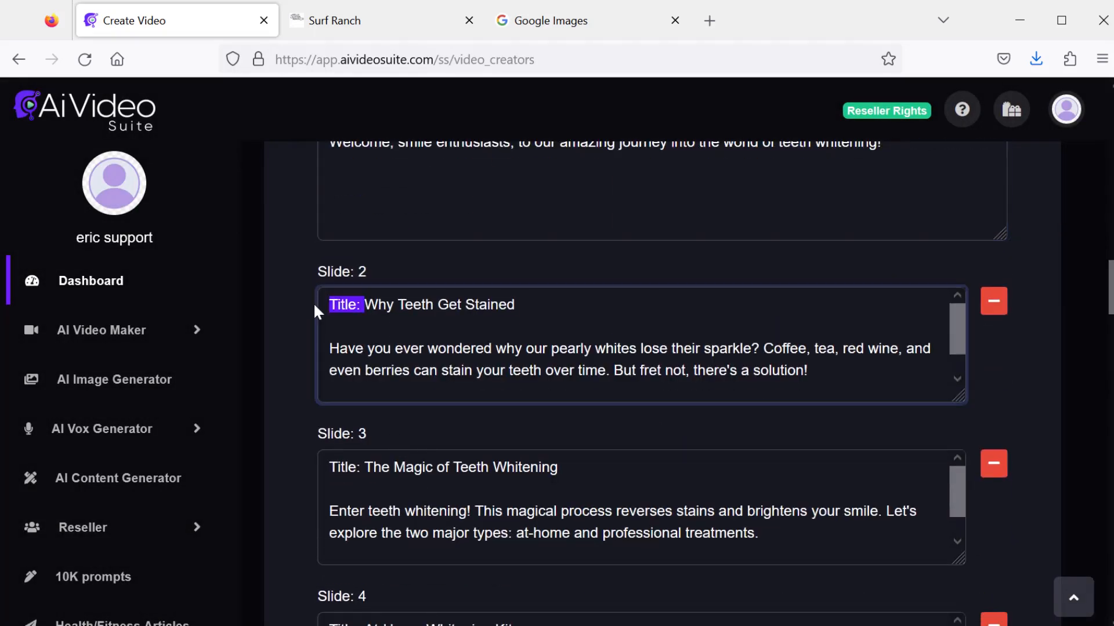
key("BackSpace")
left_click_drag(366, 468, 320, 468)
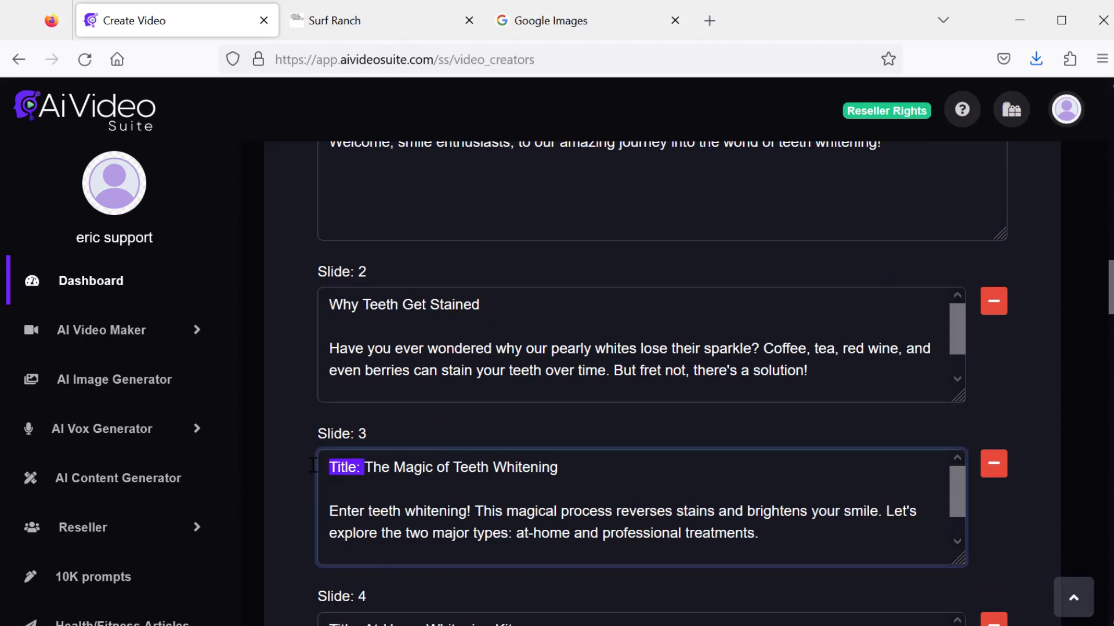
key("BackSpace")
scroll(341, 546, "down", 6)
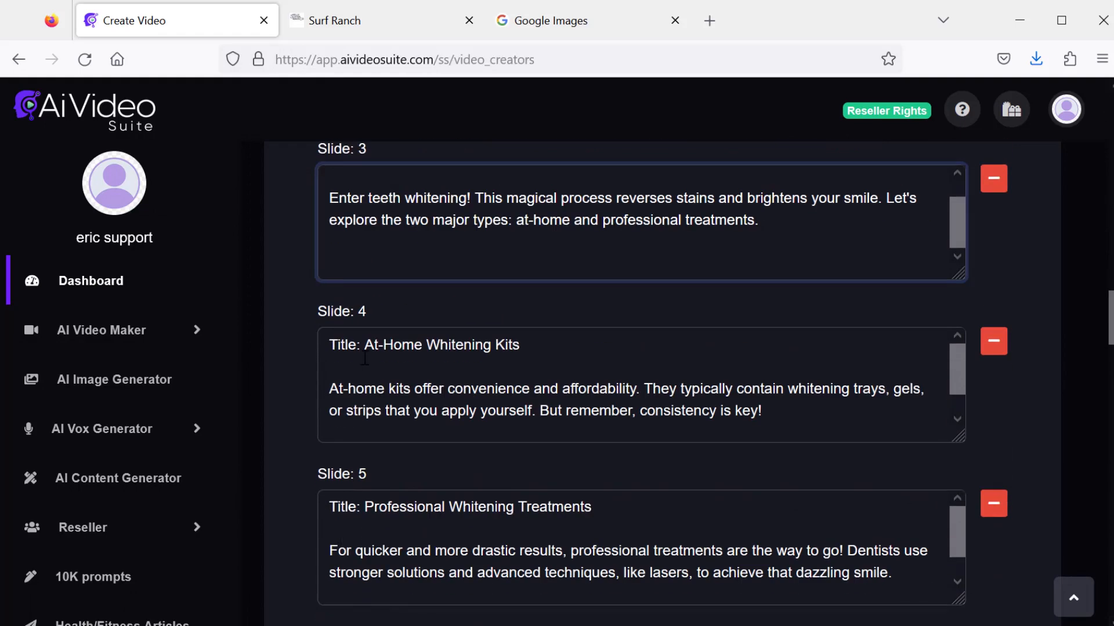
left_click_drag(361, 346, 317, 349)
key("BackSpace")
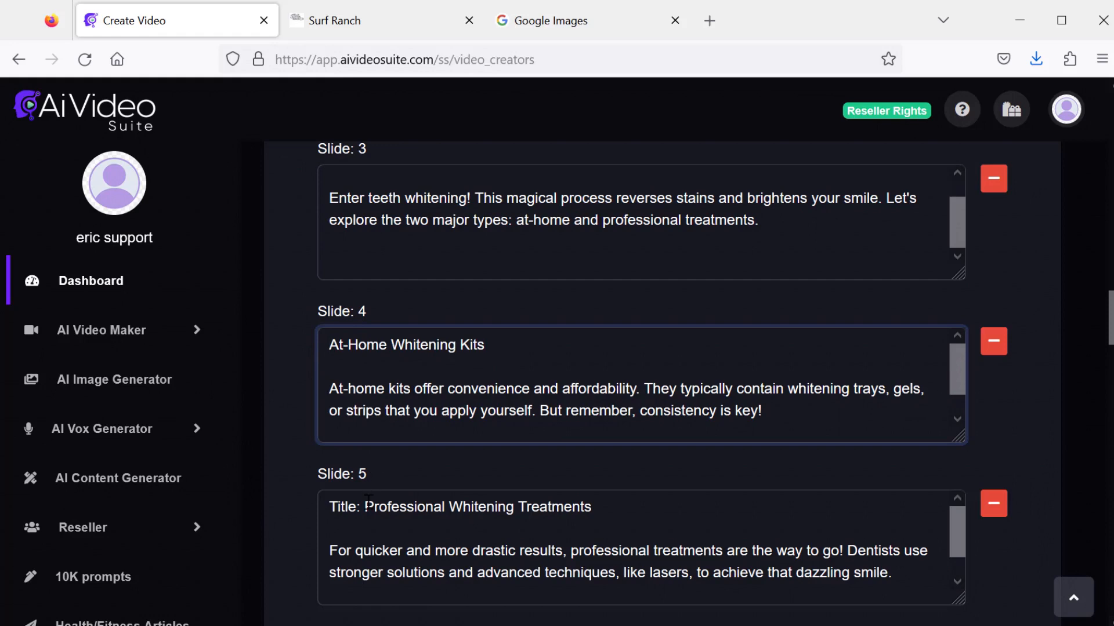
left_click_drag(365, 505, 316, 502)
key("BackSpace")
- Delete the "Title:" label from the start of slides 6 through 10
scroll(316, 502, "down", 6)
left_click_drag(363, 293, 294, 294)
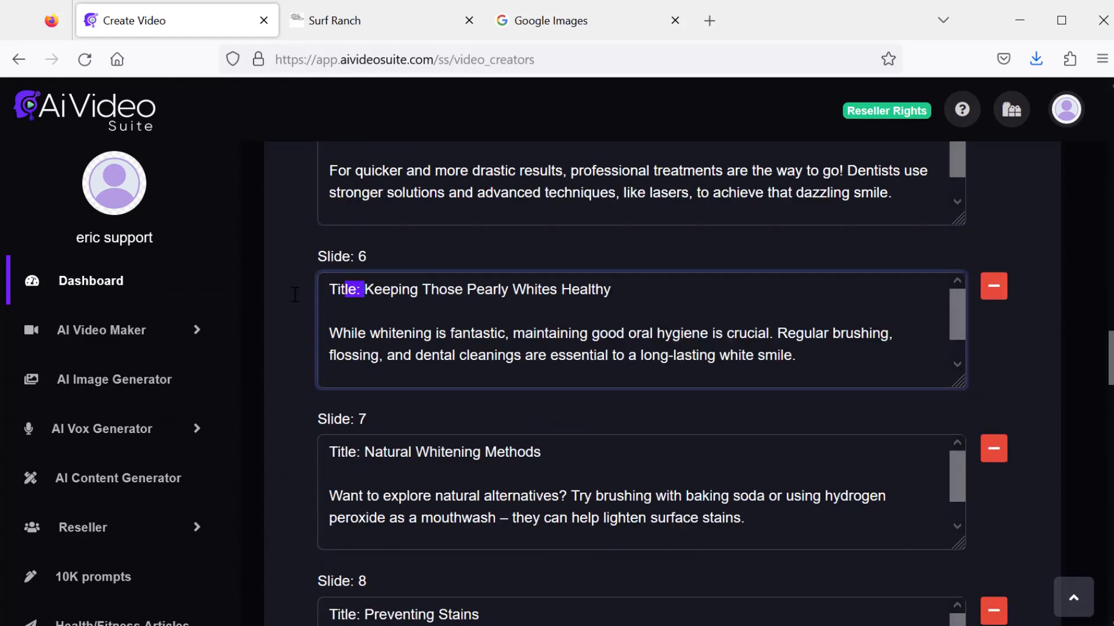
key("BackSpace")
left_click_drag(364, 451, 307, 464)
key("BackSpace")
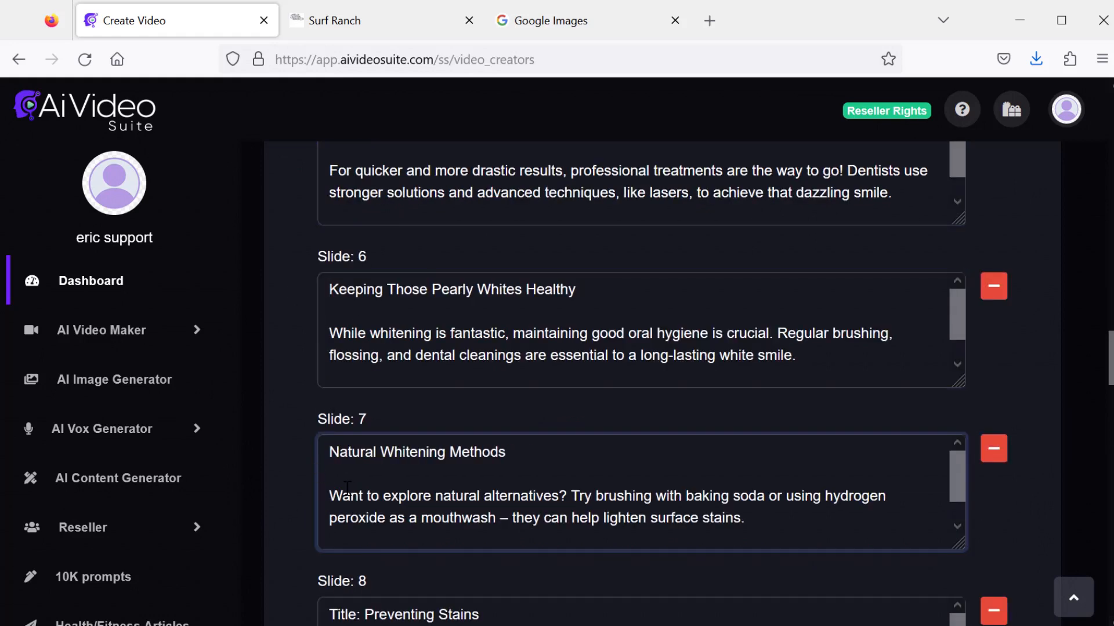
scroll(348, 487, "down", 4)
left_click_drag(364, 426, 308, 428)
key("BackSpace")
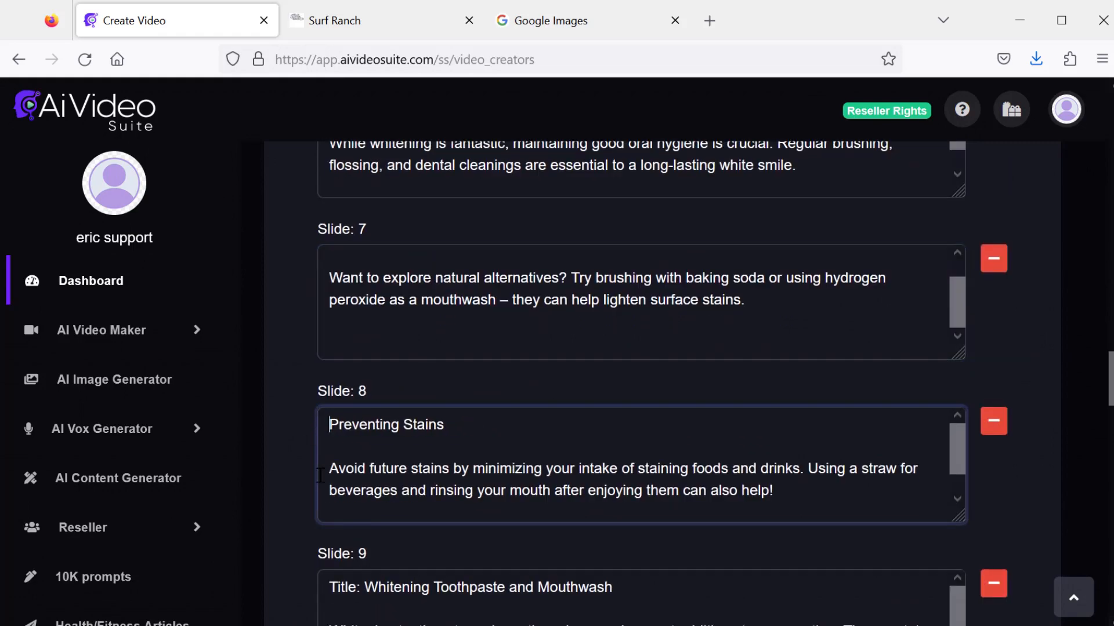
left_click_drag(366, 580, 307, 582)
key("BackSpace")
scroll(365, 559, "down", 3)
left_click_drag(365, 558, 306, 562)
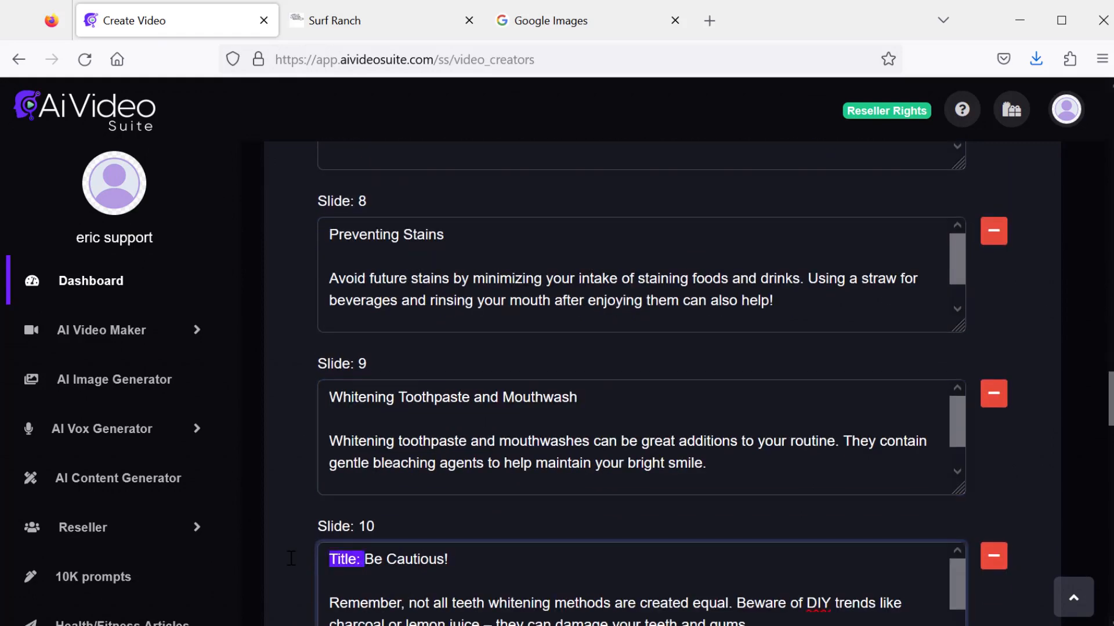
key("BackSpace")
- Enter "teeth whitening" as the video title
scroll(306, 563, "down", 15)
left_click_drag(1110, 584, 1105, 136)
left_click(530, 381)
type("teeth whitening")
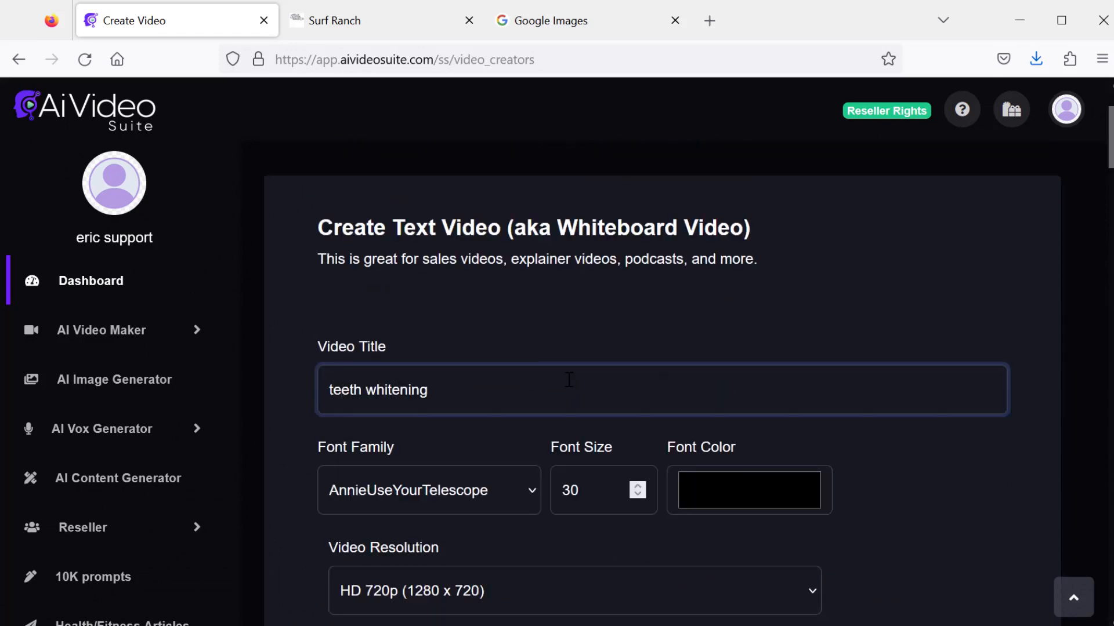
- Set the font family to Tahoma with a font size of 70
scroll(451, 291, "down", 3)
left_click(450, 291)
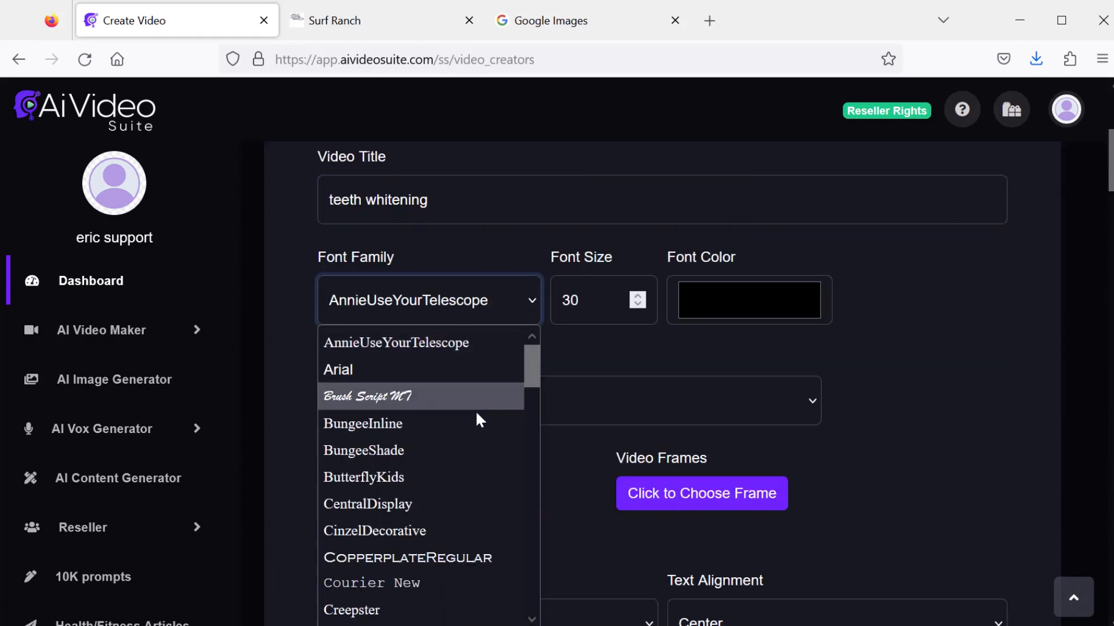
scroll(441, 464, "down", 10)
left_click(387, 584)
key("Tab")
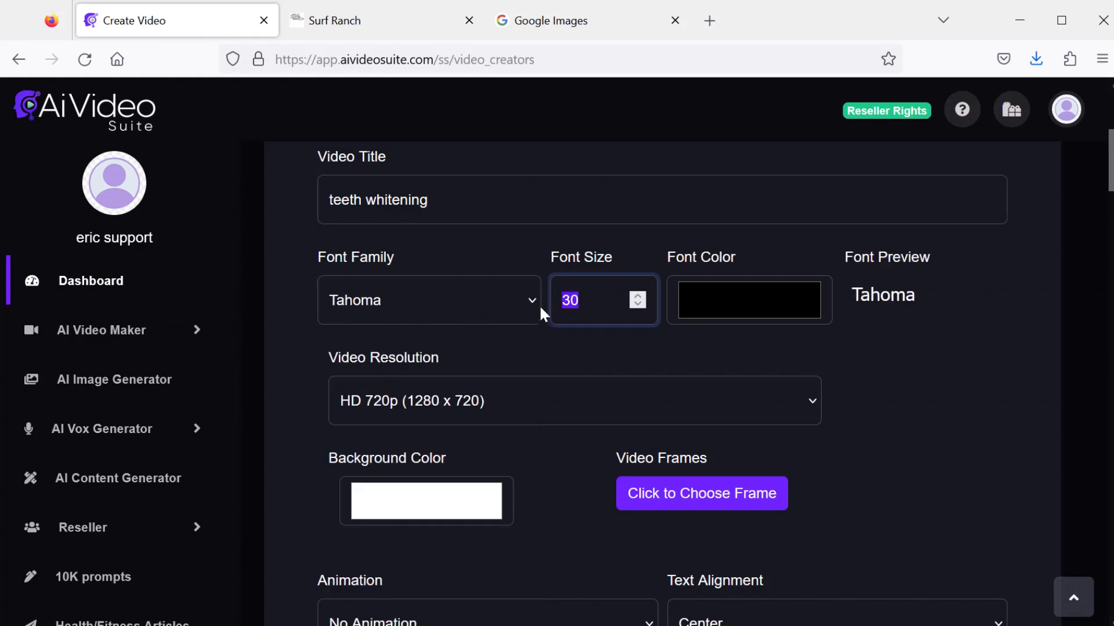
- Set the video resolution to Full HD 1080p (1920 x 1080) and the font color to white
left_click(449, 401)
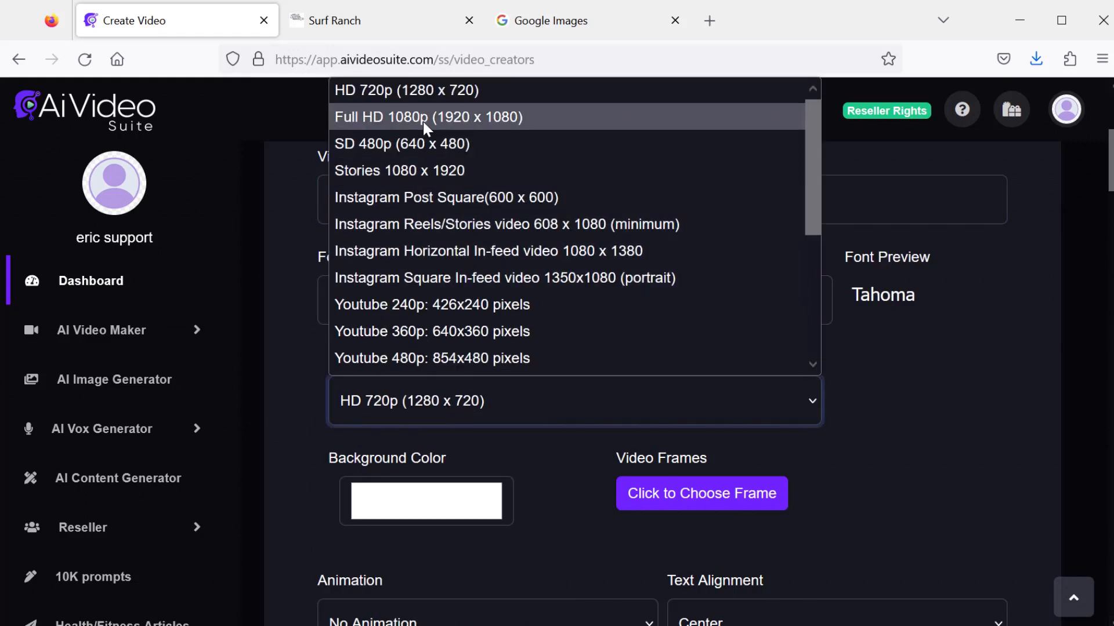
left_click(423, 118)
left_click(742, 294)
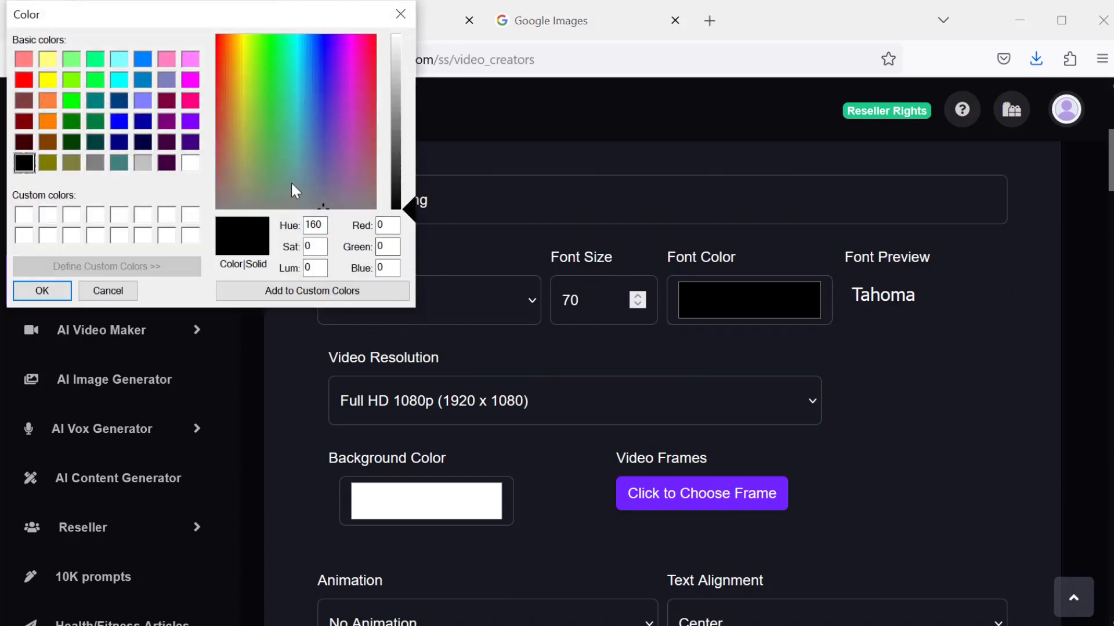
left_click(190, 163)
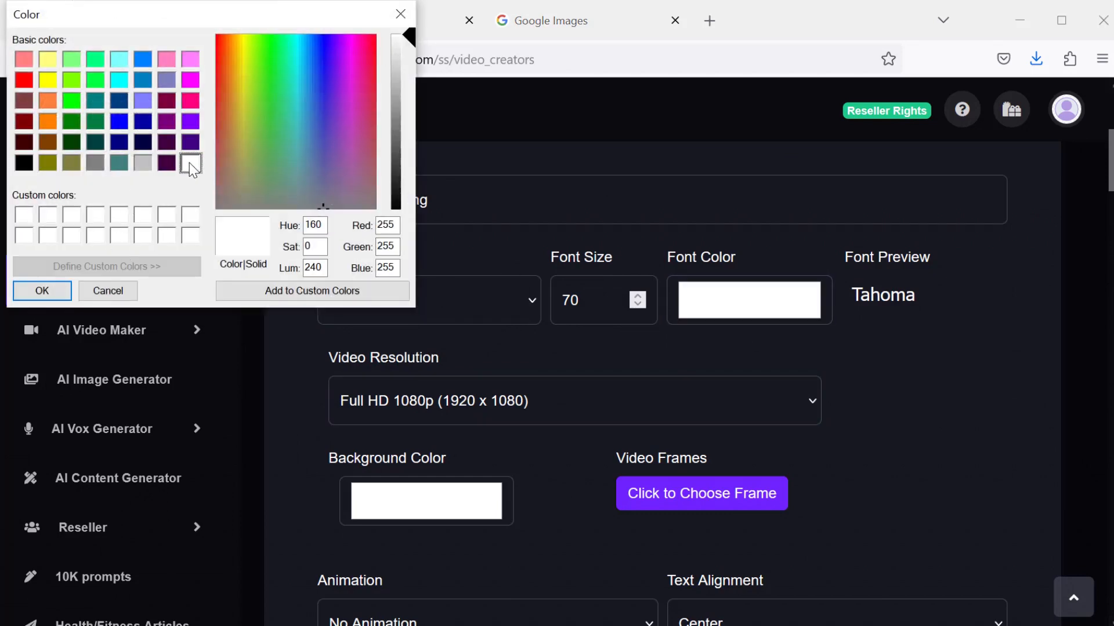
- Set the background color to black
left_click(371, 503)
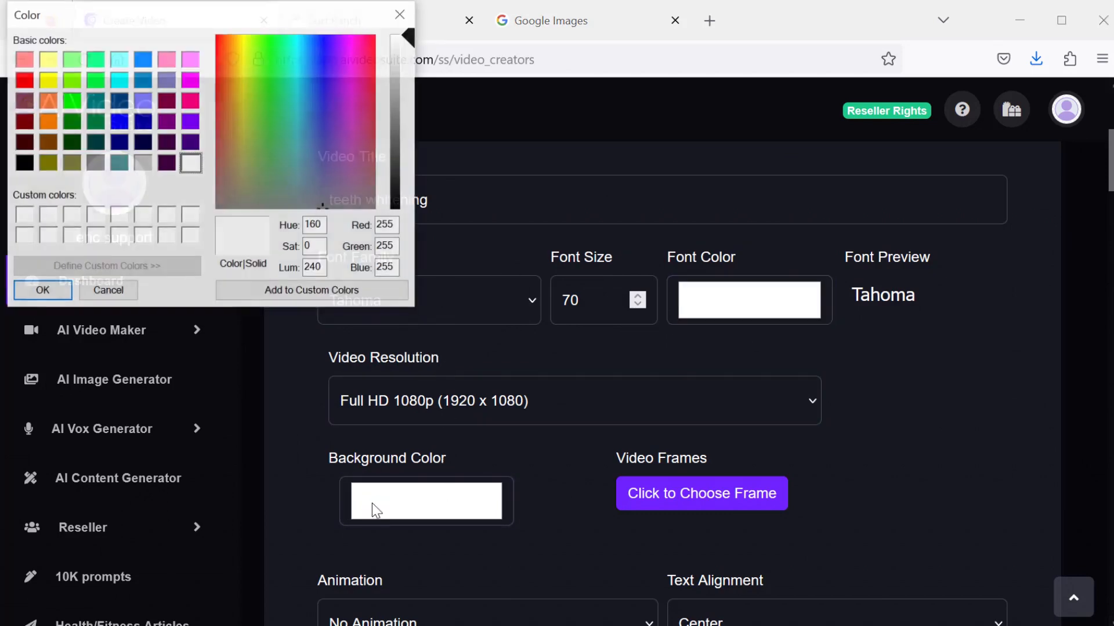
left_click_drag(404, 193, 404, 213)
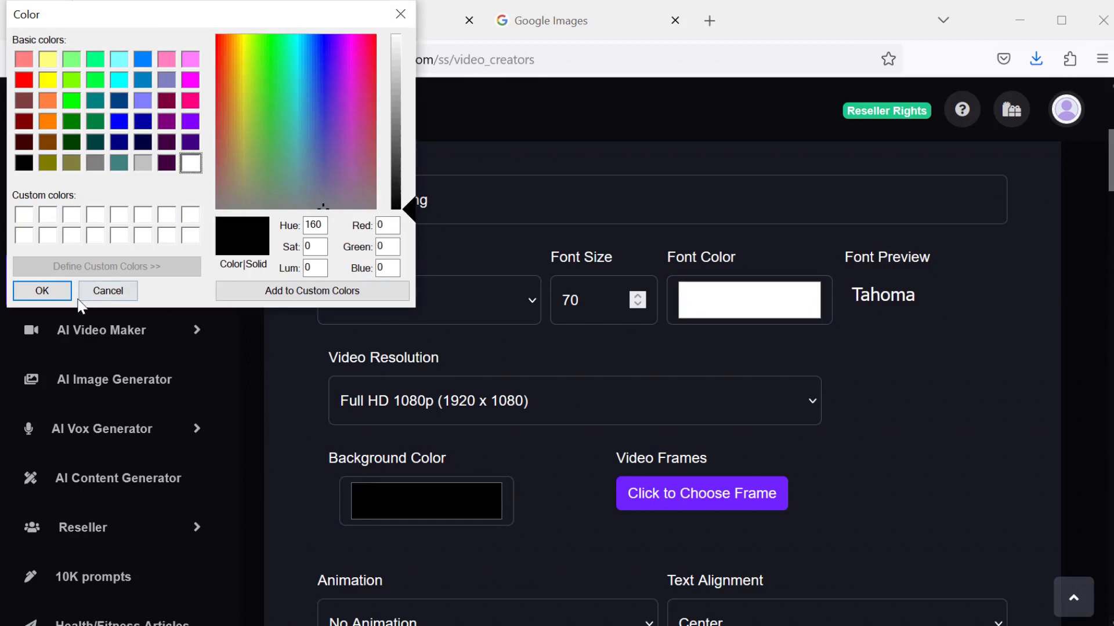
left_click(40, 290)
- Select Little Step as the background music with a background music volume of 0.10
scroll(797, 458, "down", 2)
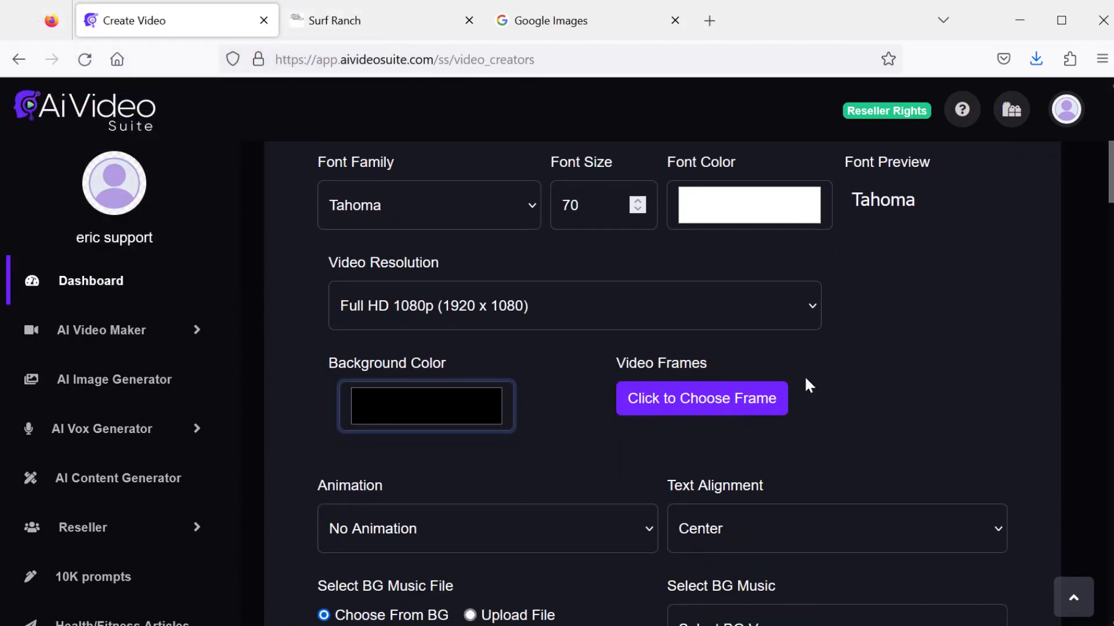
scroll(816, 347, "down", 5)
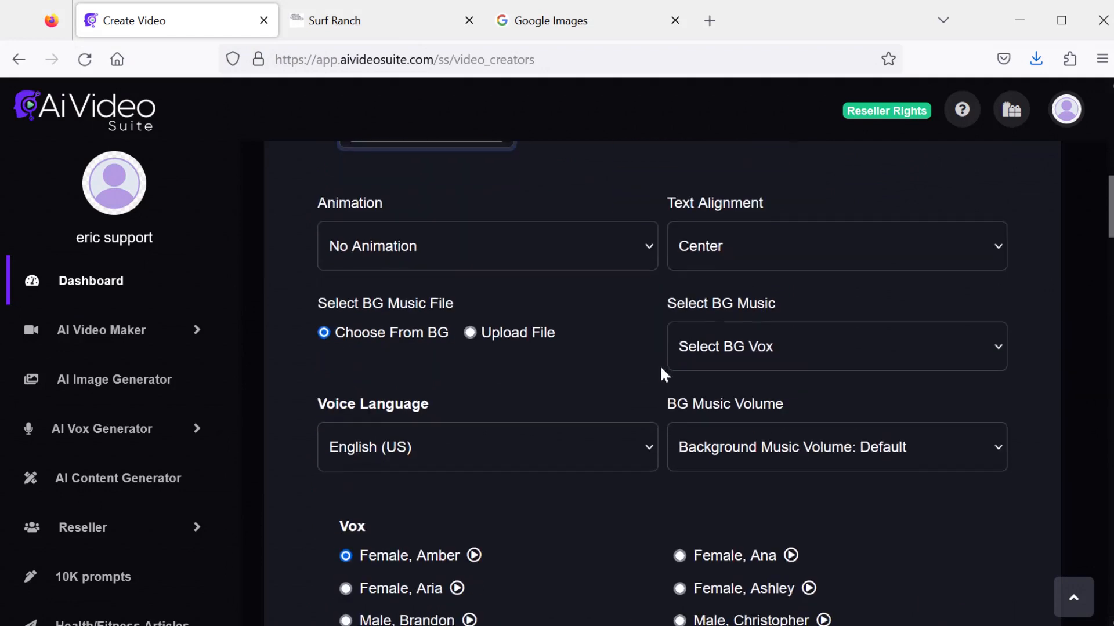
left_click(775, 342)
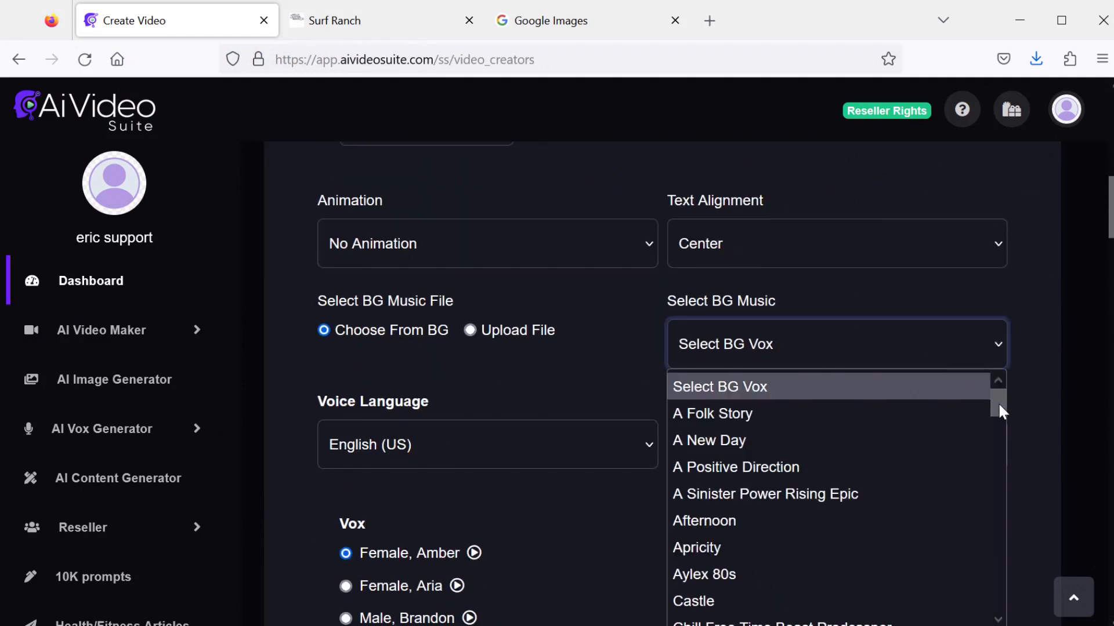
left_click_drag(998, 402, 991, 493)
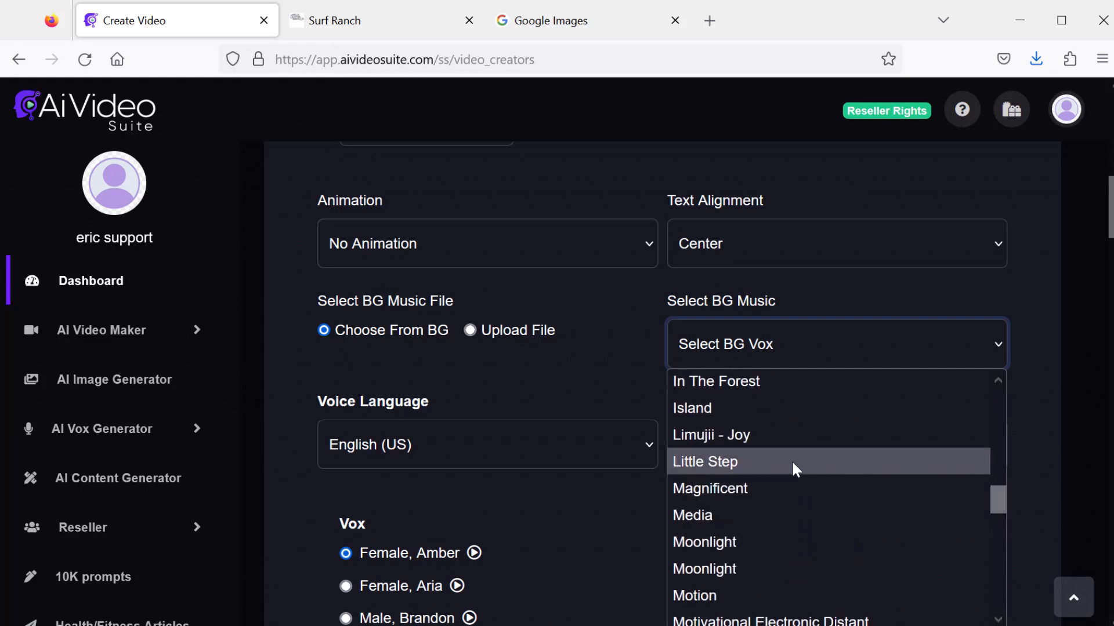
left_click(792, 461)
left_click(809, 496)
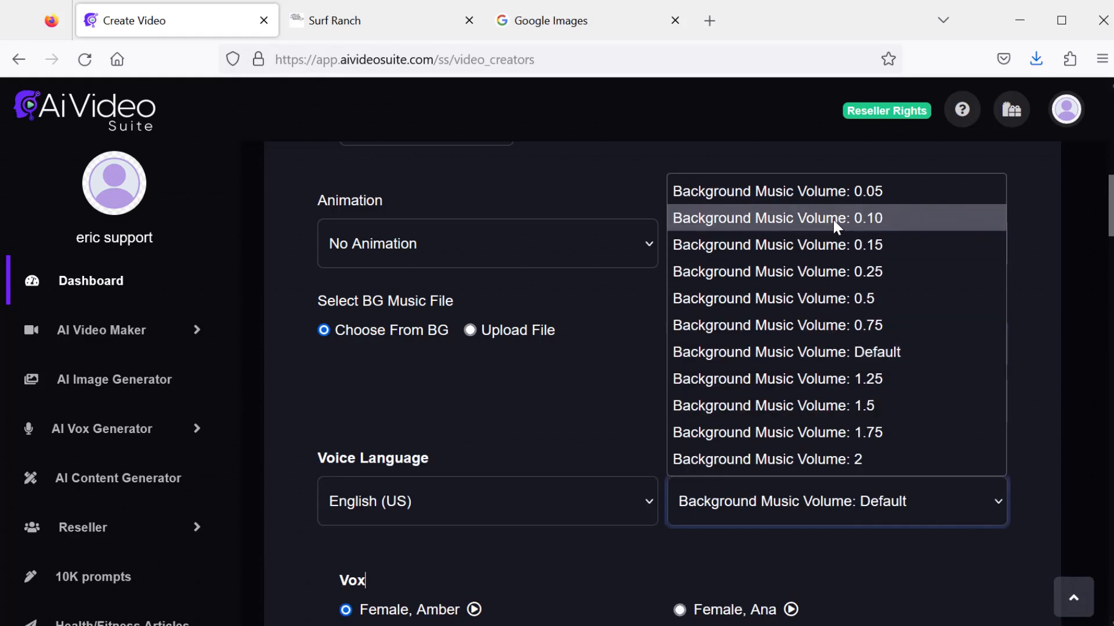
left_click(833, 219)
- Choose the Female, Sara voice and create the teeth whitening video
scroll(774, 531, "down", 6)
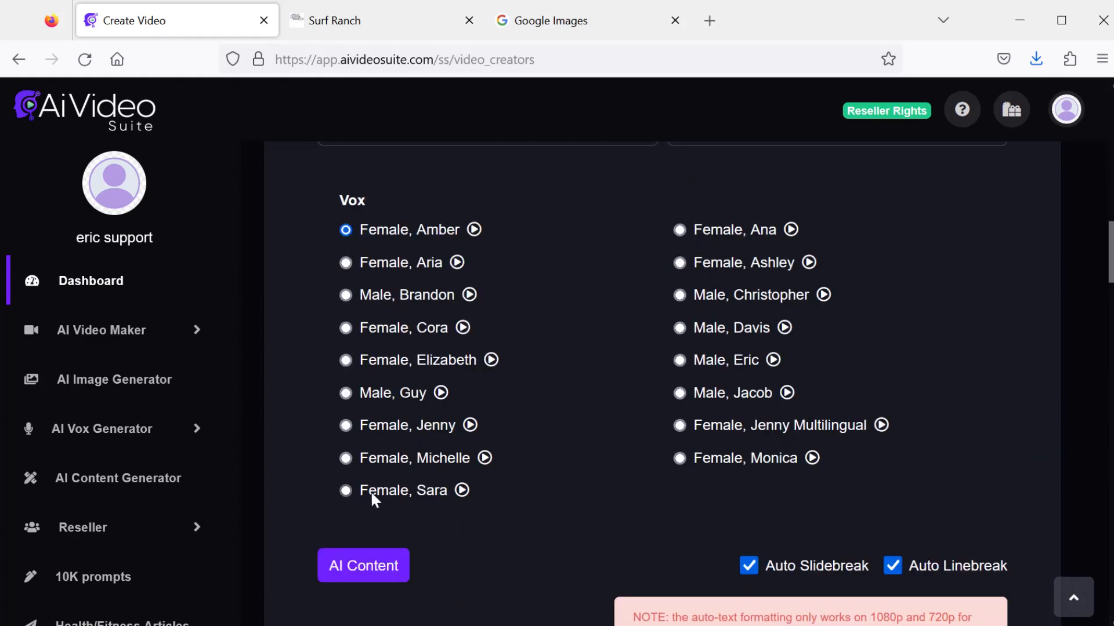
left_click(347, 490)
scroll(555, 562, "down", 20)
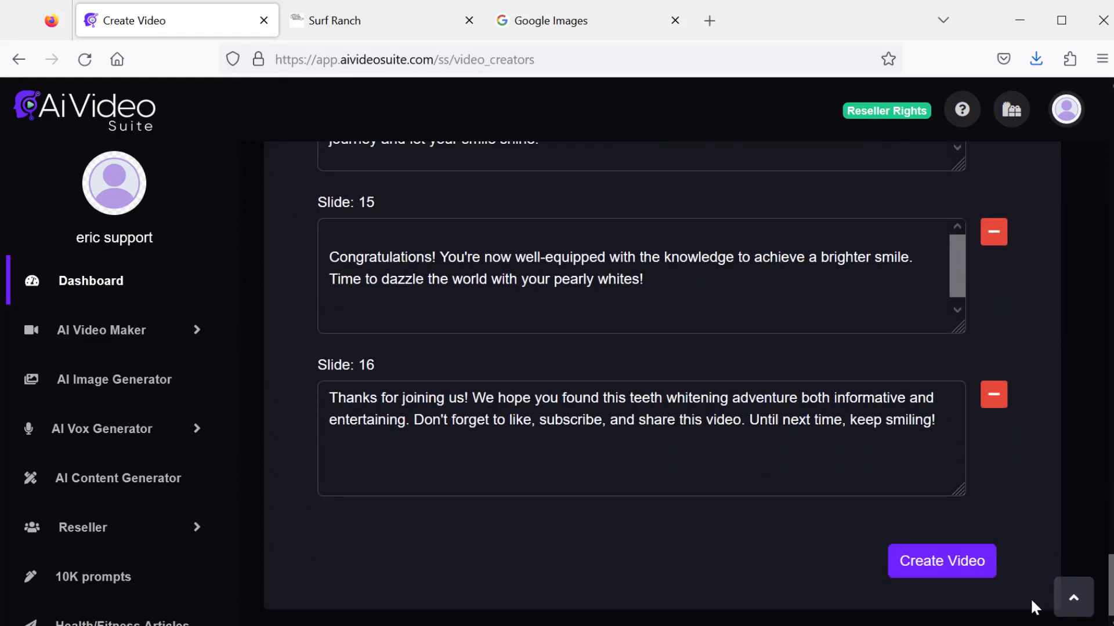
left_click(951, 565)
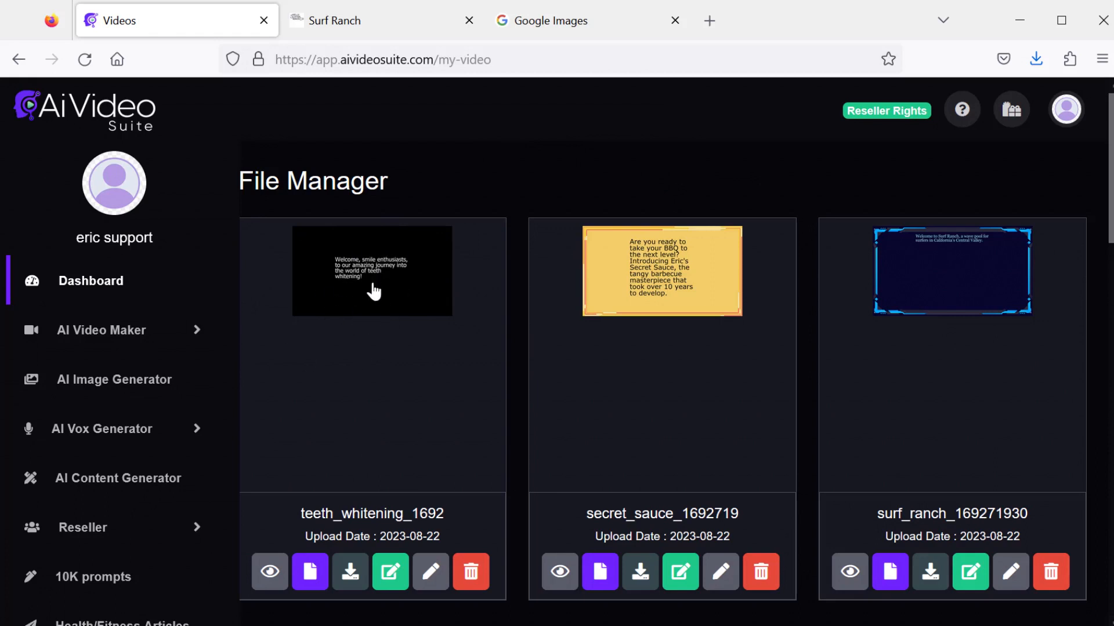
- Preview the generated teeth_whitening video and pause playback
left_click(269, 574)
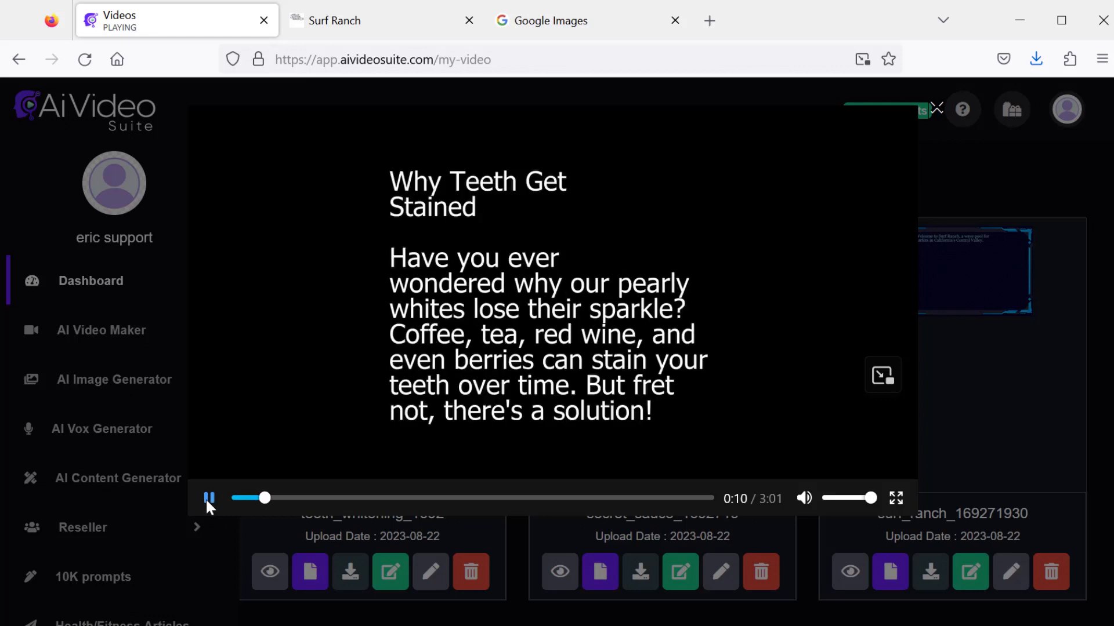
left_click(207, 498)
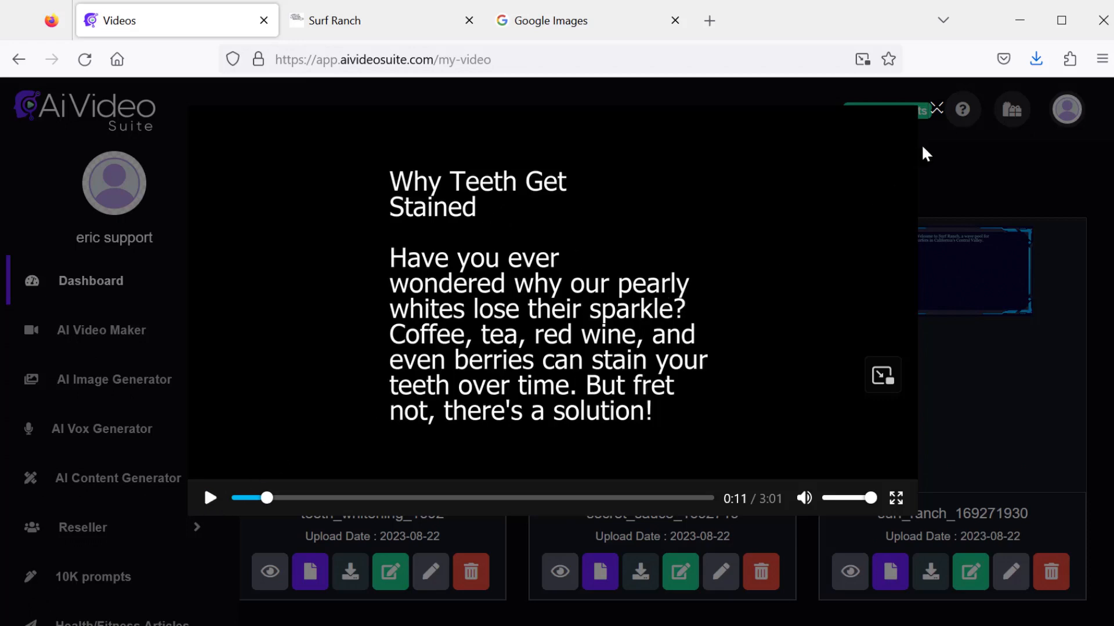
- Close the video preview and open the teeth_whitening video for editing as a whiteboard video
left_click(936, 110)
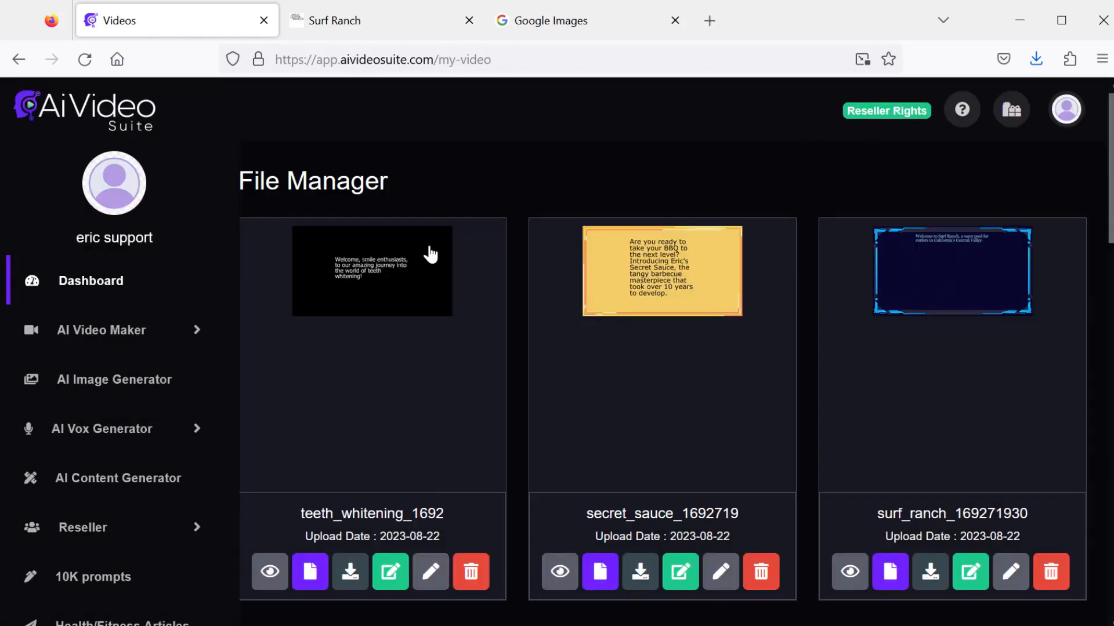
scroll(360, 278, "down", 3)
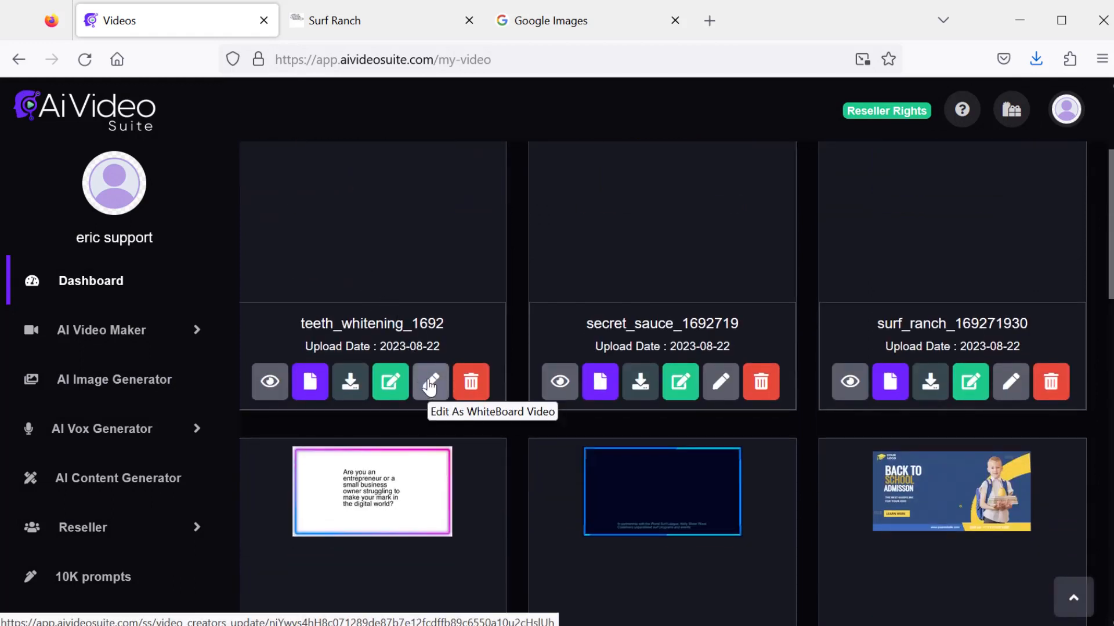
left_click(433, 386)
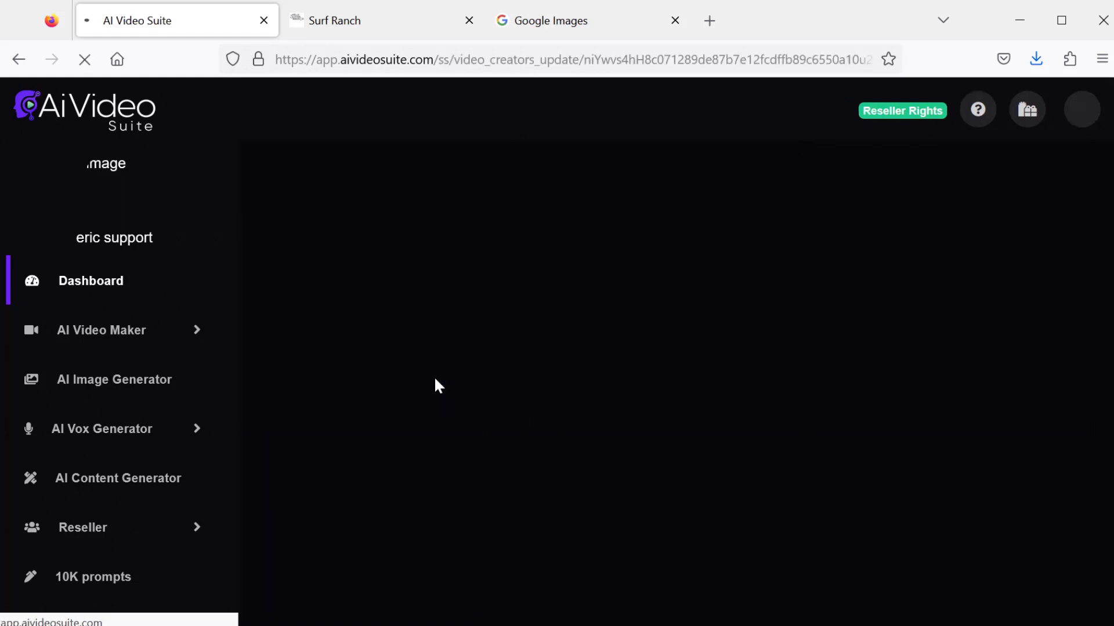
- Remove the commas after 'Welcome' and 'enthusiasts' in slide 1's text
scroll(765, 307, "down", 5)
scroll(789, 331, "down", 15)
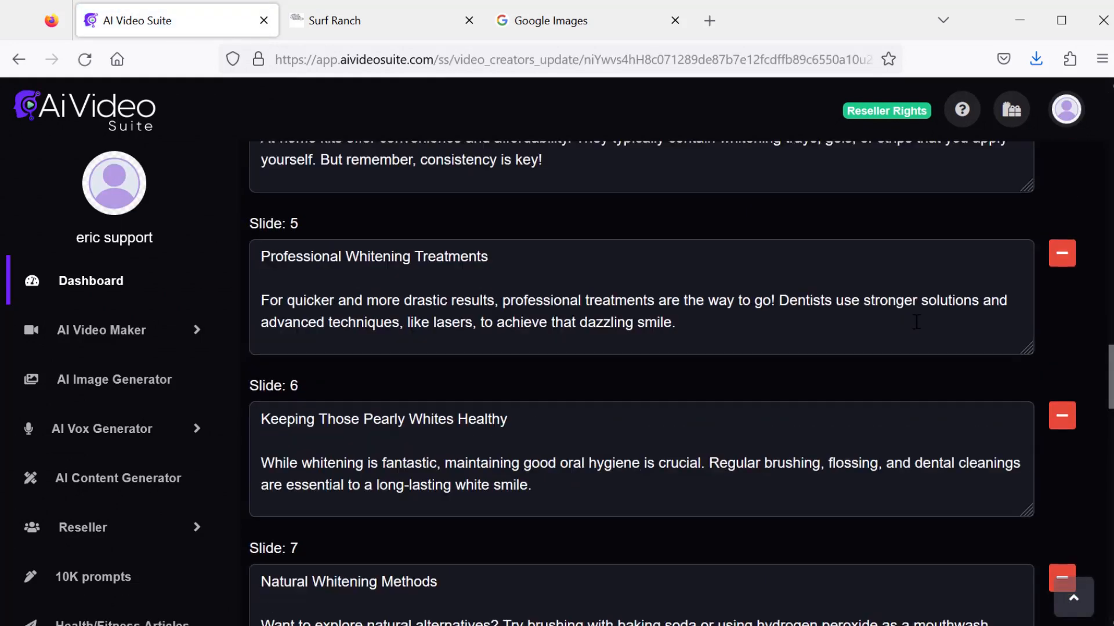
scroll(915, 323, "up", 8)
scroll(703, 326, "up", 5)
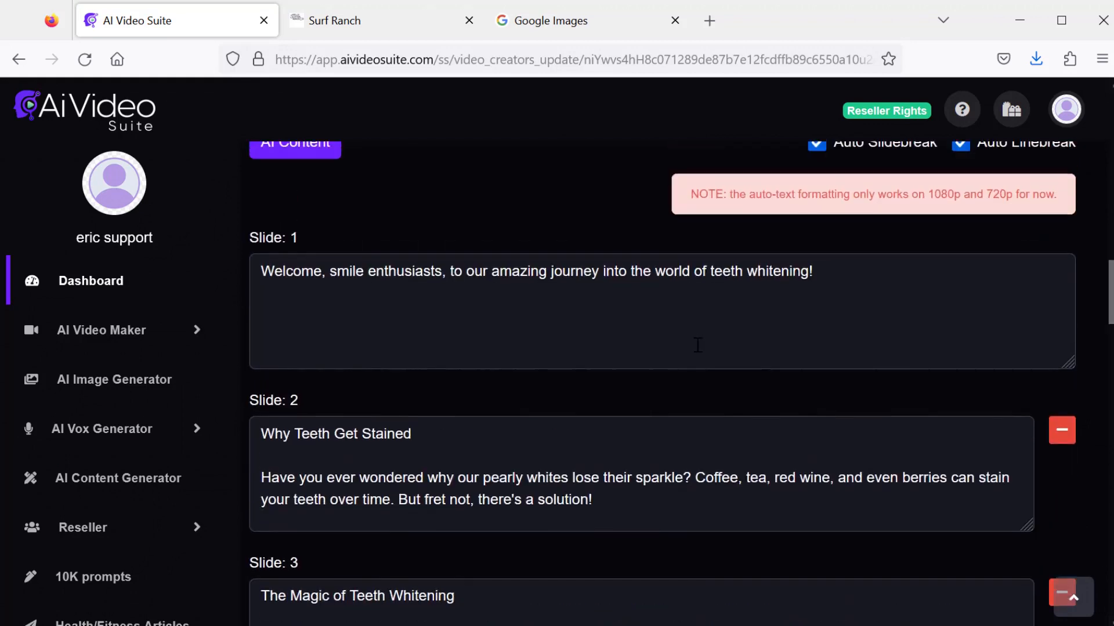
left_click_drag(327, 357, 323, 356)
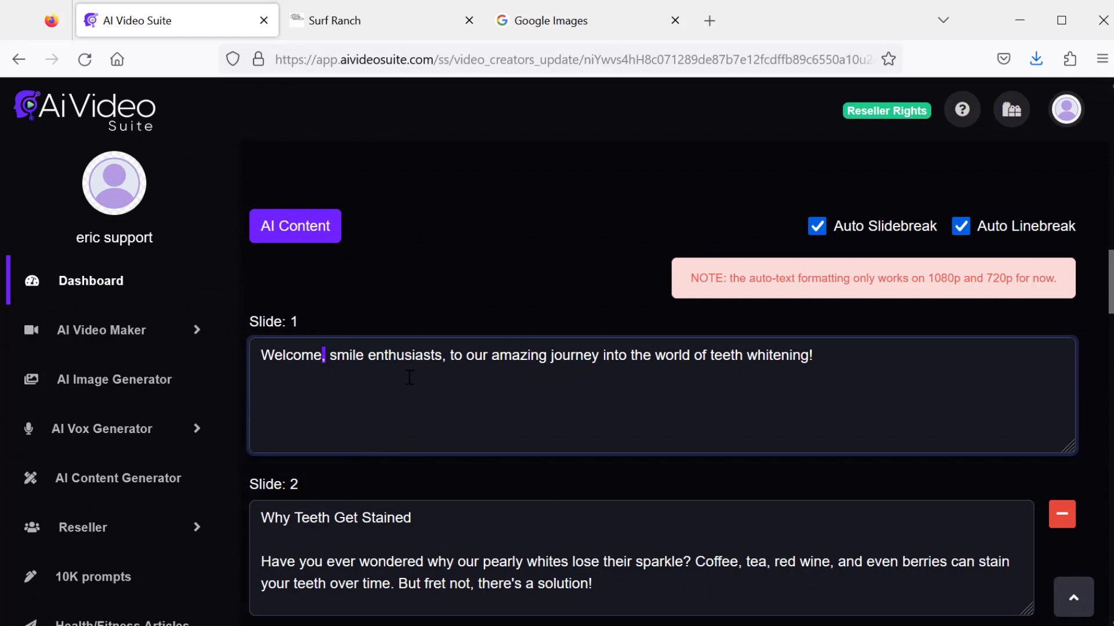
key("BackSpace")
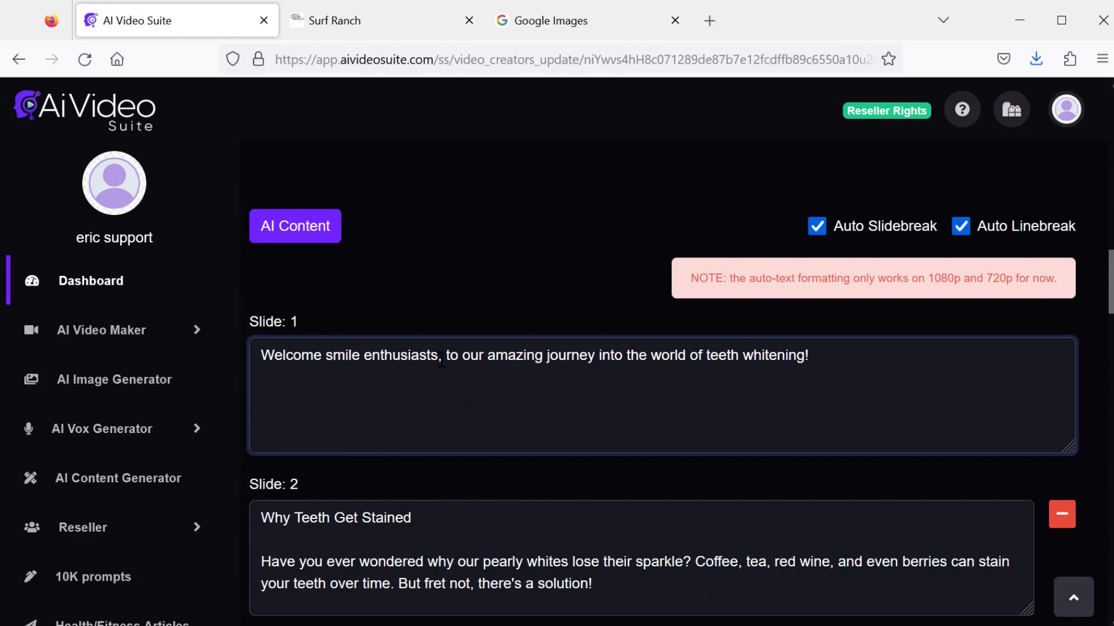
key("BackSpace")
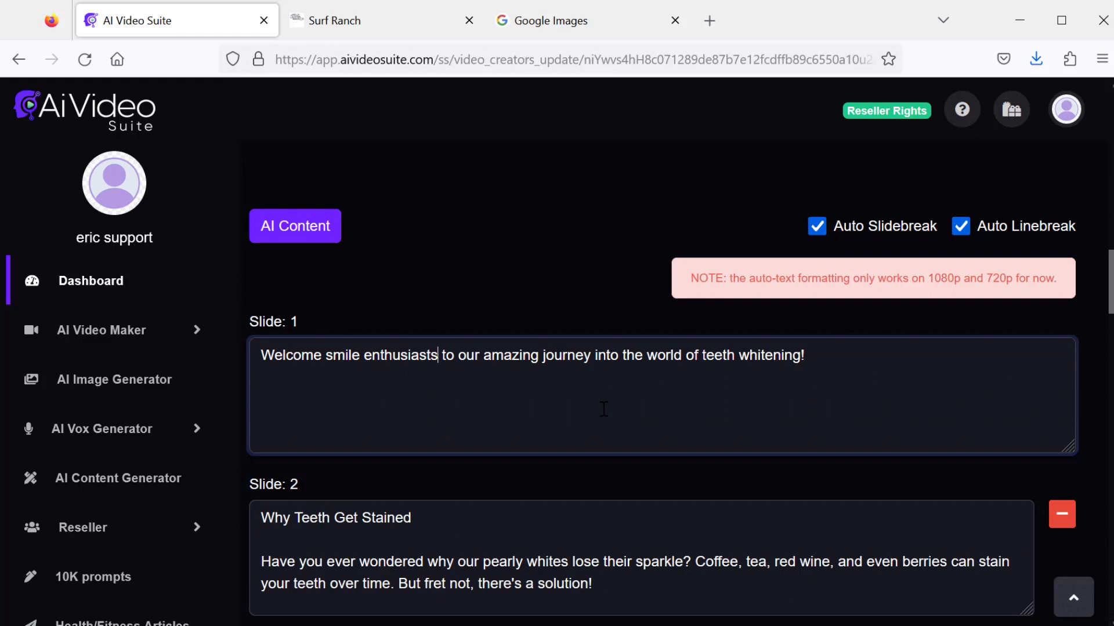
- Add periods after the slide 2 and slide 3 titles and create the updated video
scroll(491, 398, "down", 2)
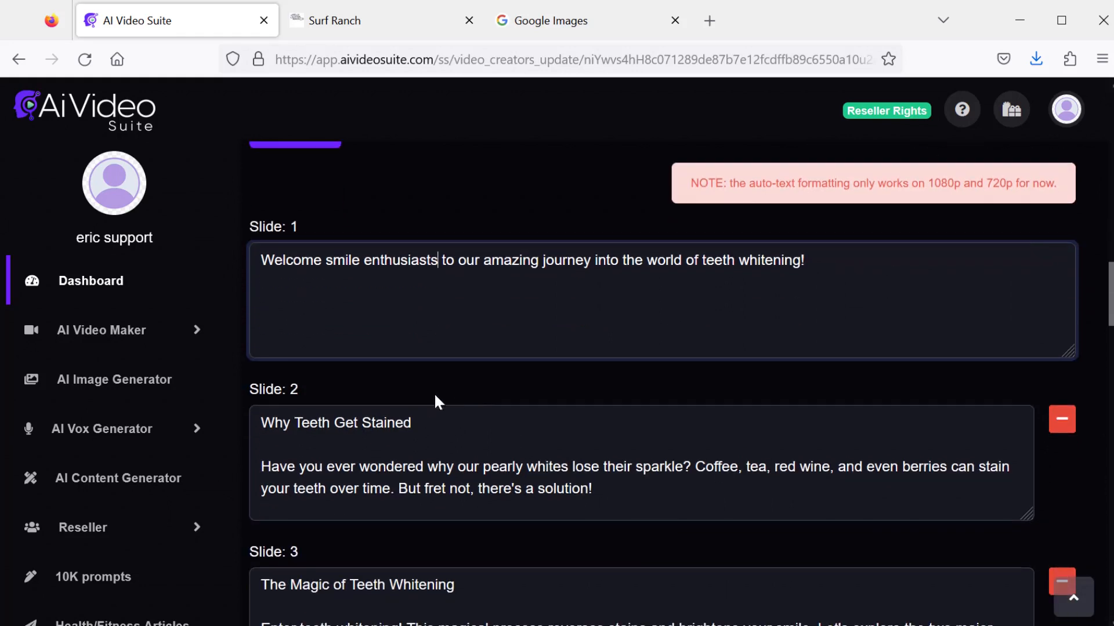
left_click(406, 438)
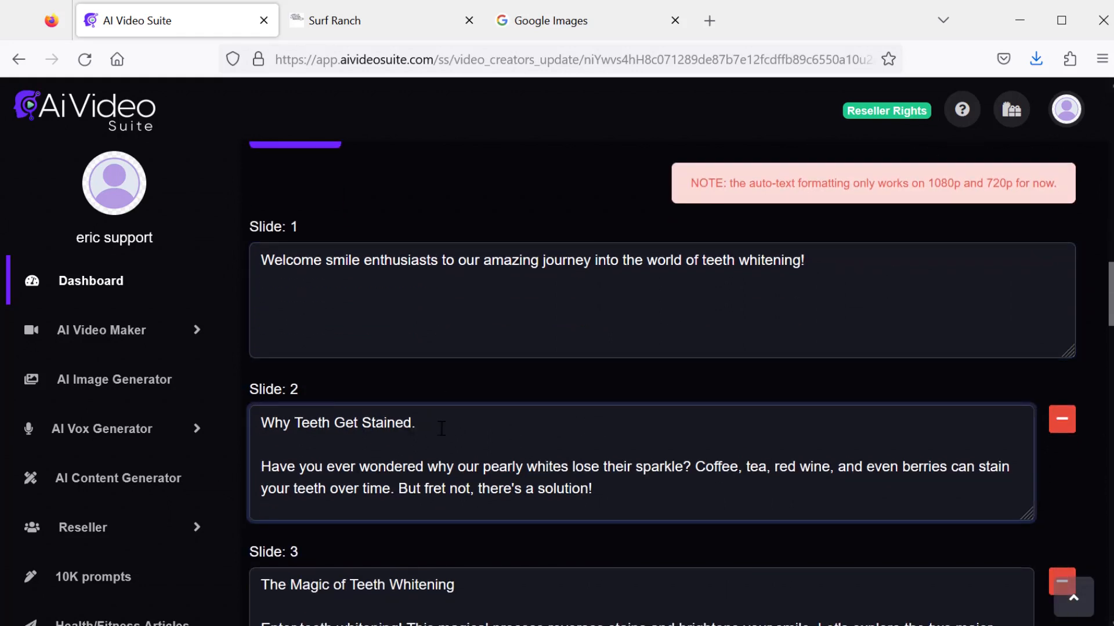
scroll(484, 514, "down", 4)
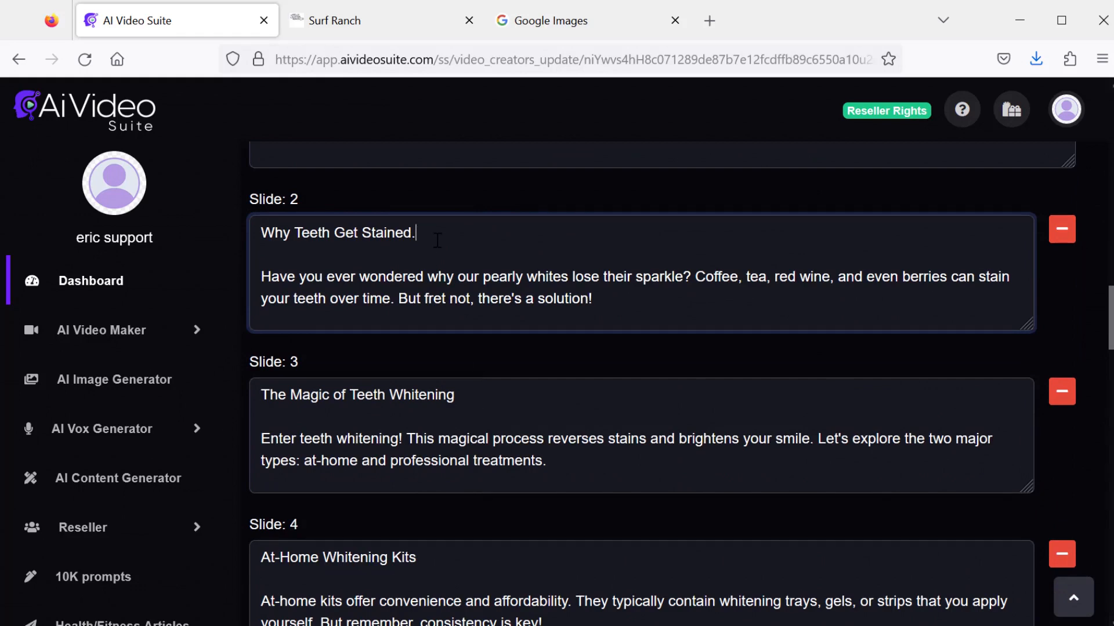
scroll(447, 307, "up", 2)
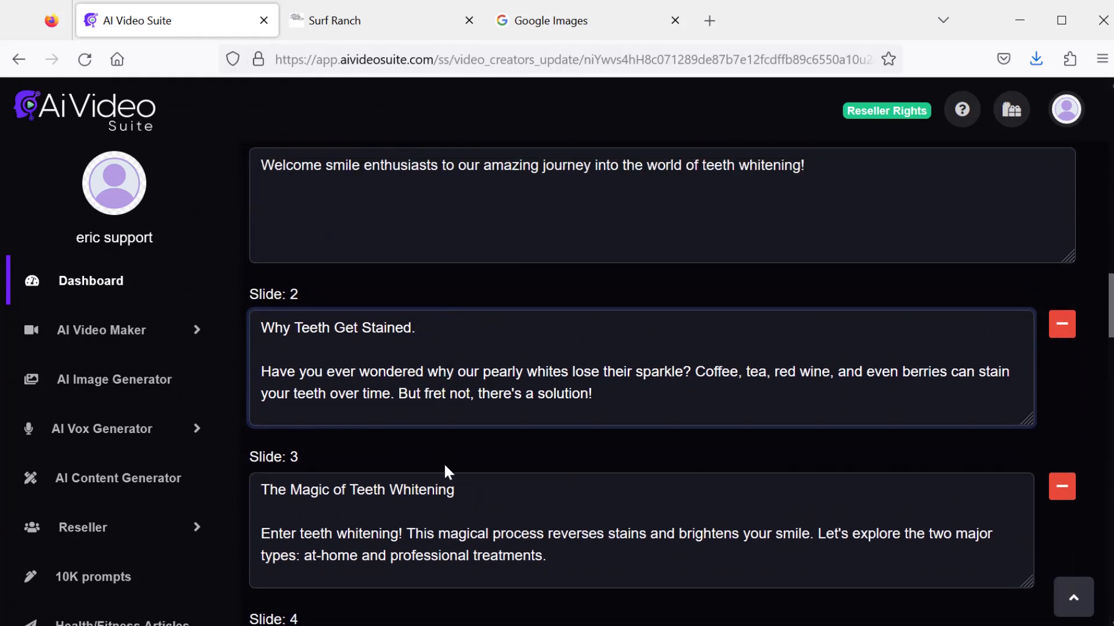
left_click(484, 490)
type(".")
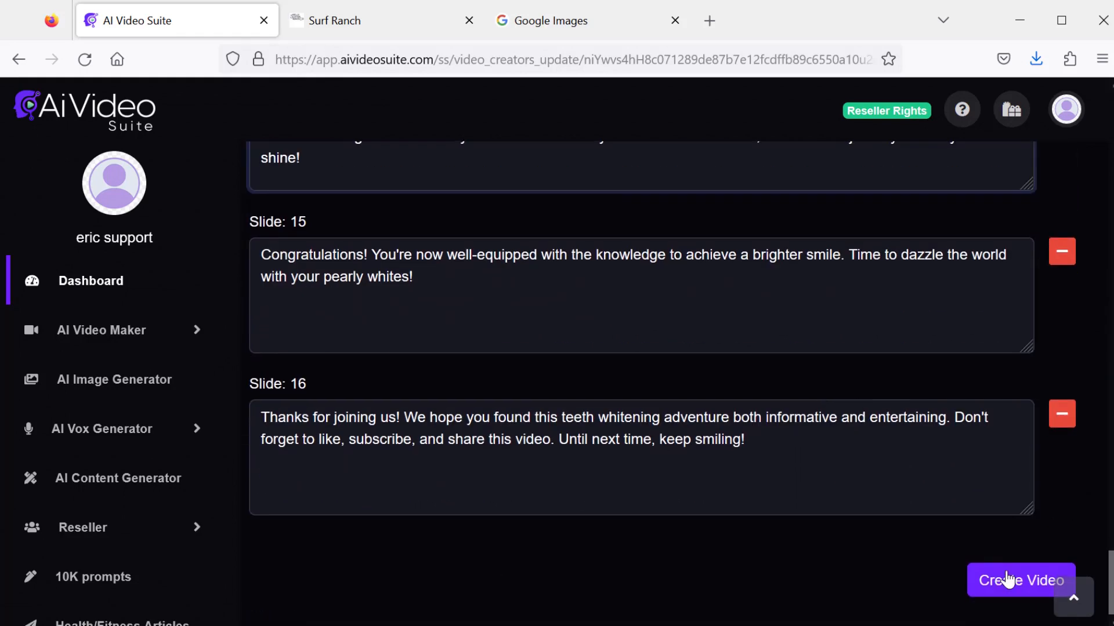
left_click(1007, 582)
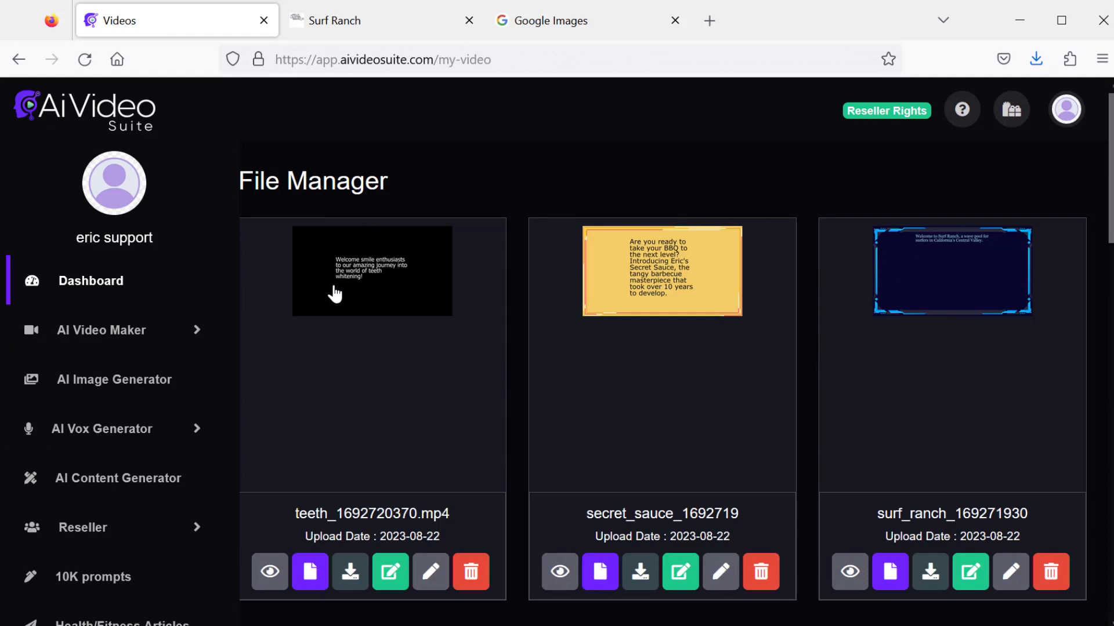
- Preview the regenerated teeth video and close the player
left_click(270, 572)
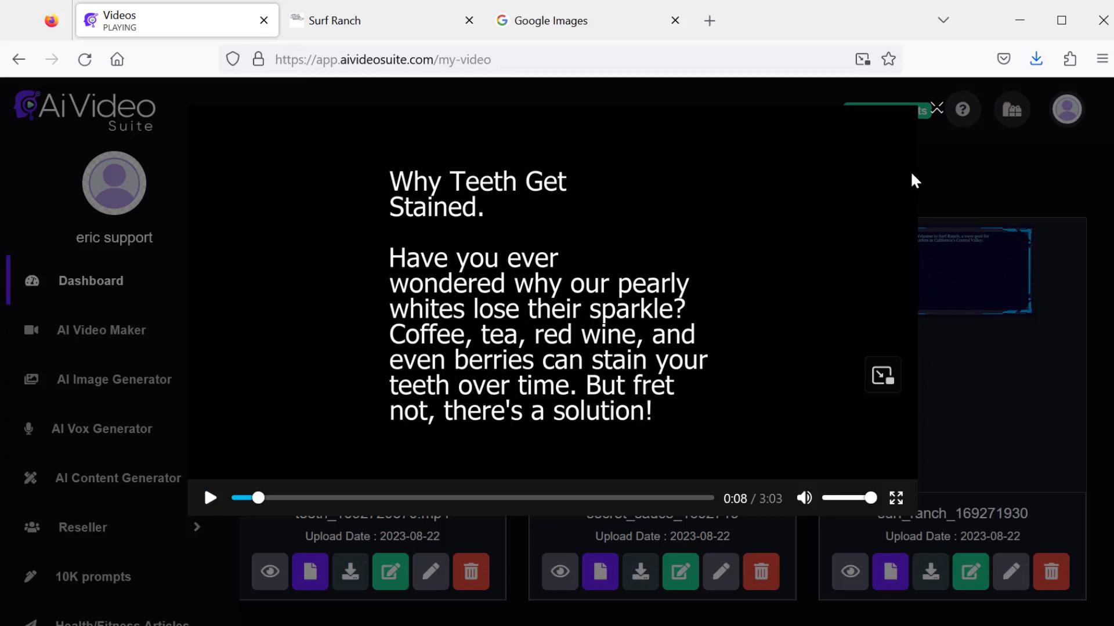
left_click(935, 109)
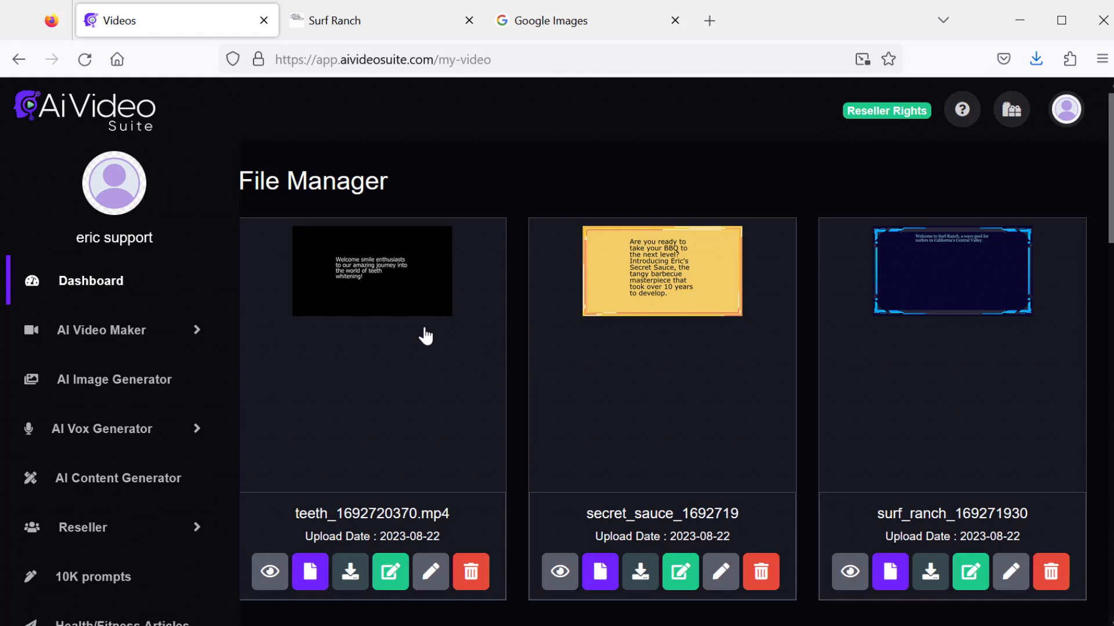
- Start a new AI whiteboard video and open AI Content for a Squeeze Page Video
left_click(192, 341)
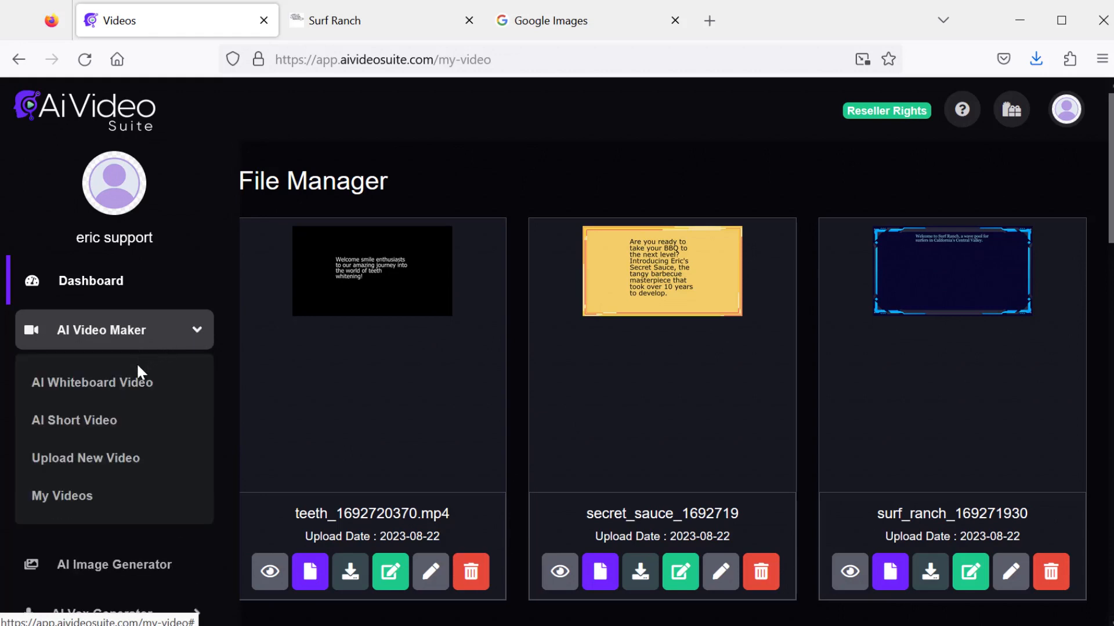
left_click(141, 386)
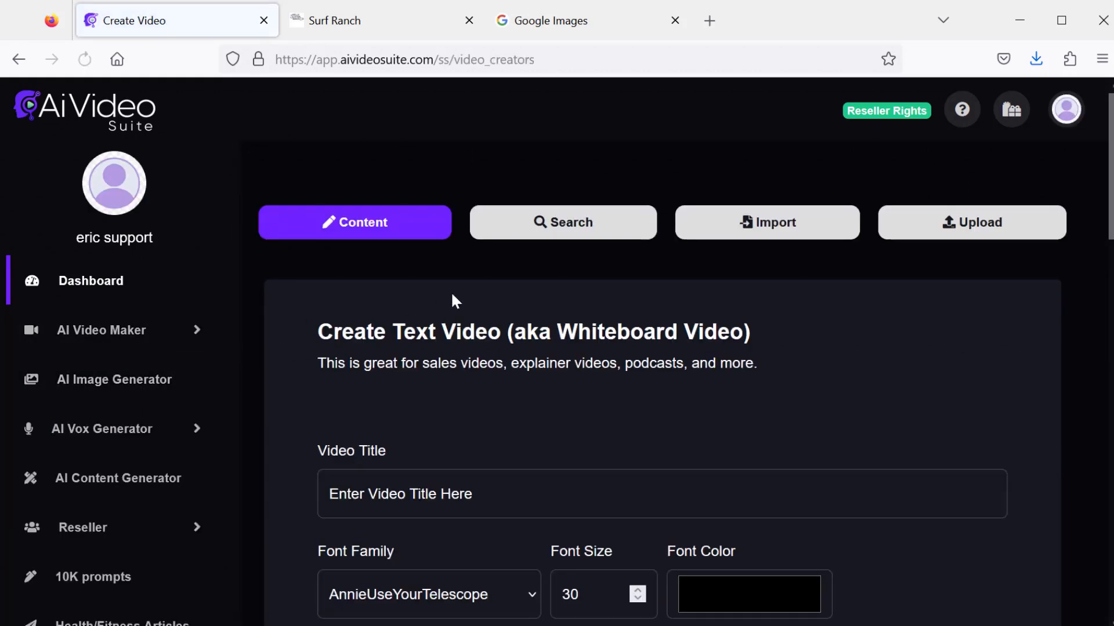
scroll(456, 300, "down", 15)
left_click(364, 423)
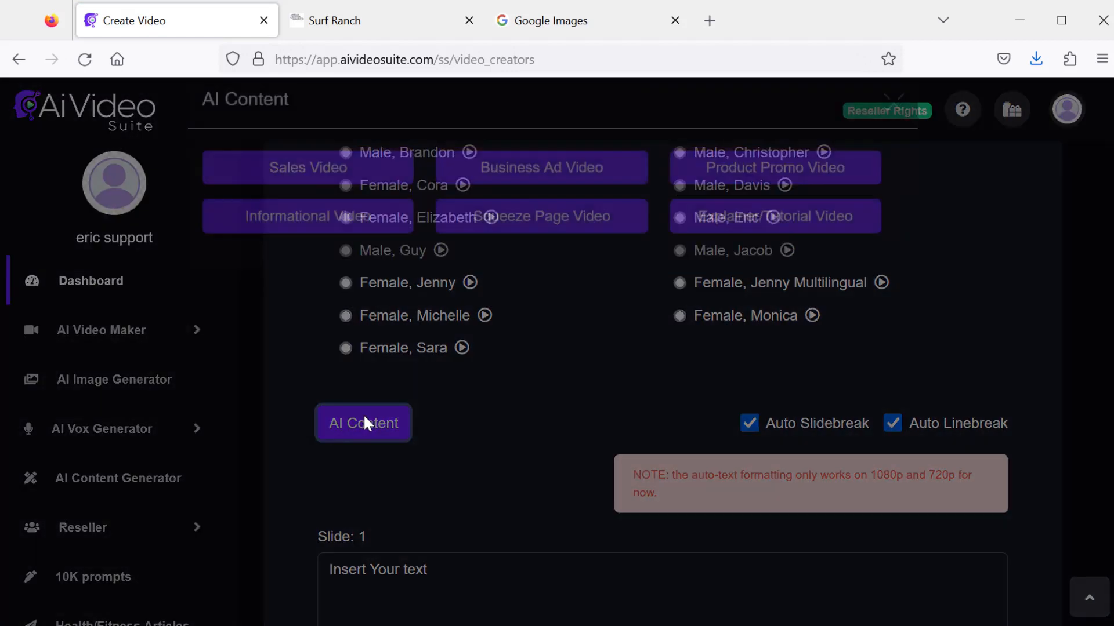
left_click(542, 251)
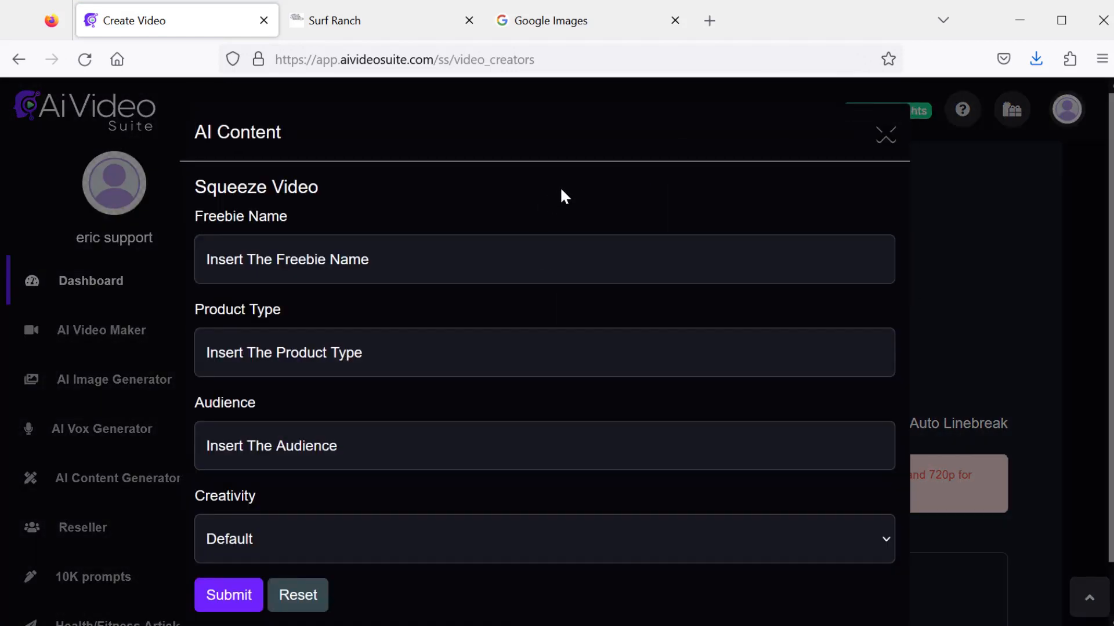
- Generate squeeze content for 'The Guidebook to Fly fishing for Trout', product type Ebook, audience 'Anglers who want to catch trout by fly fishing in the forest'
left_click(453, 256)
type("The Guidebook to Fly fishing for Trout")
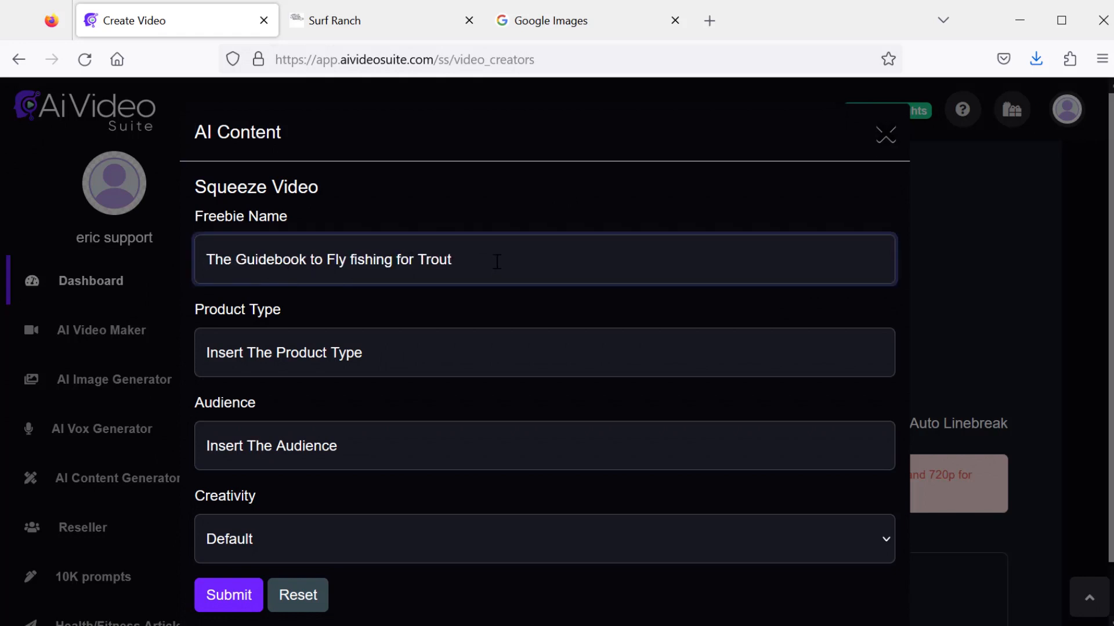
left_click(414, 359)
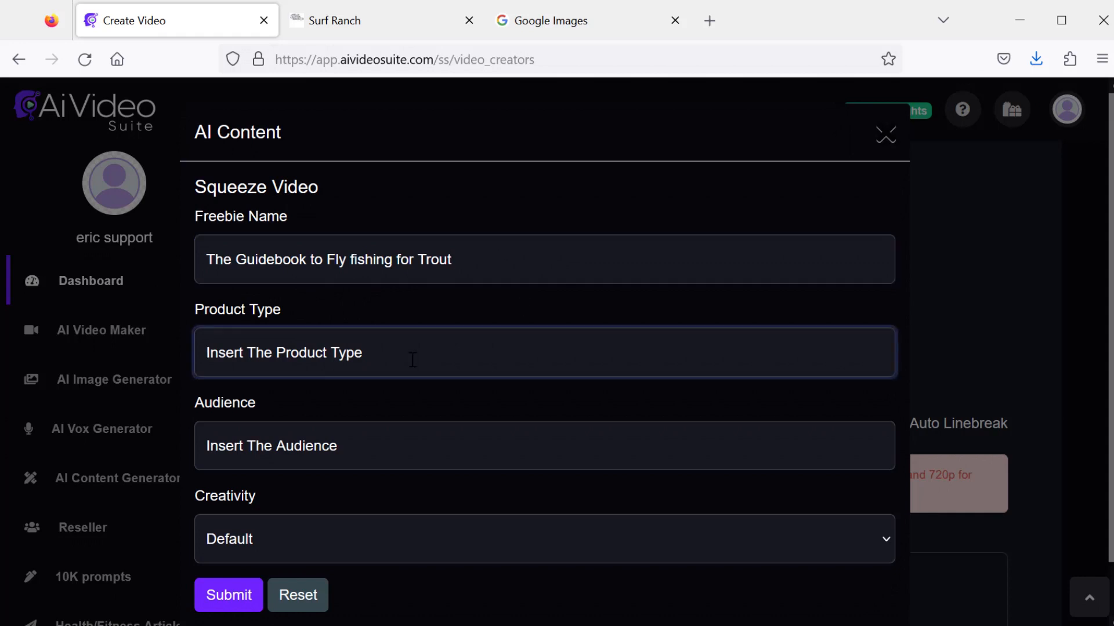
type("Ebook")
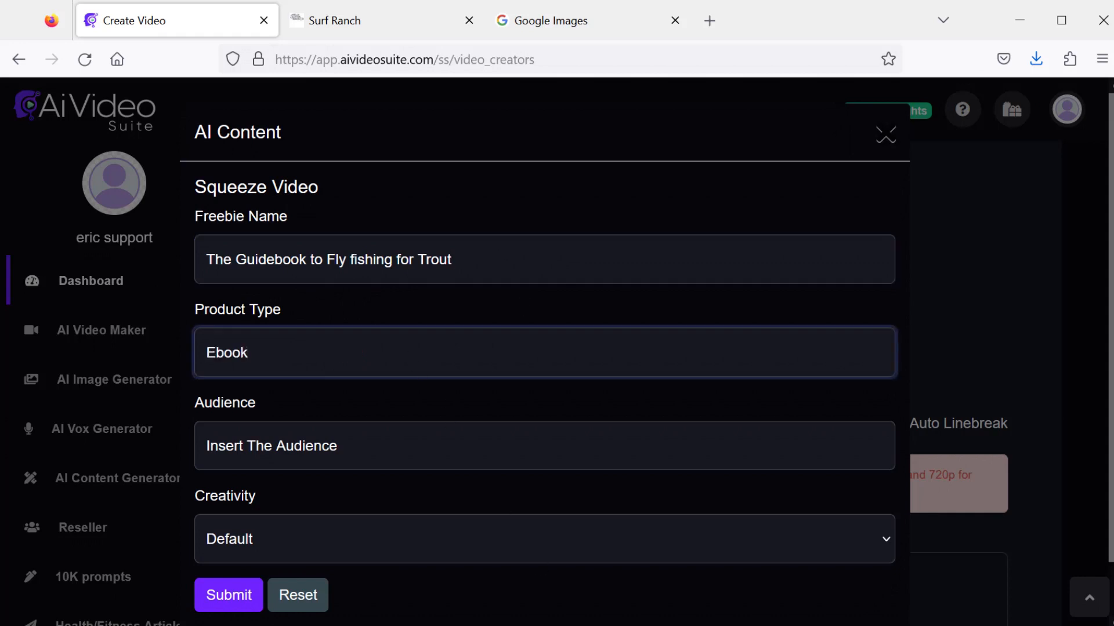
left_click(390, 441)
type("Anglers who want to catch trout by fly fishing in the forest")
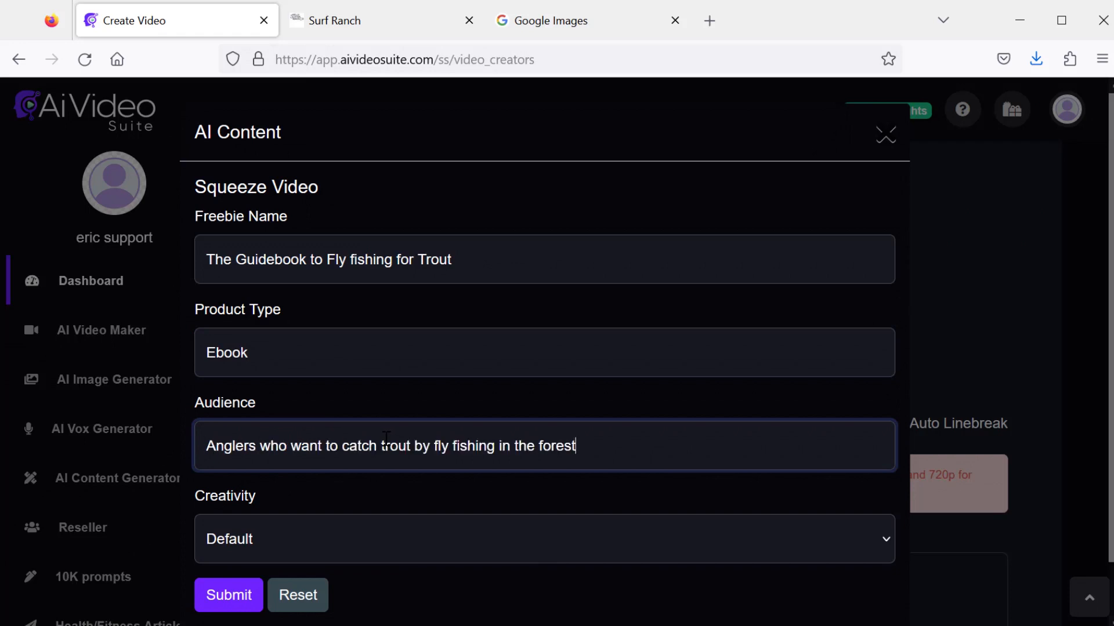
left_click(234, 597)
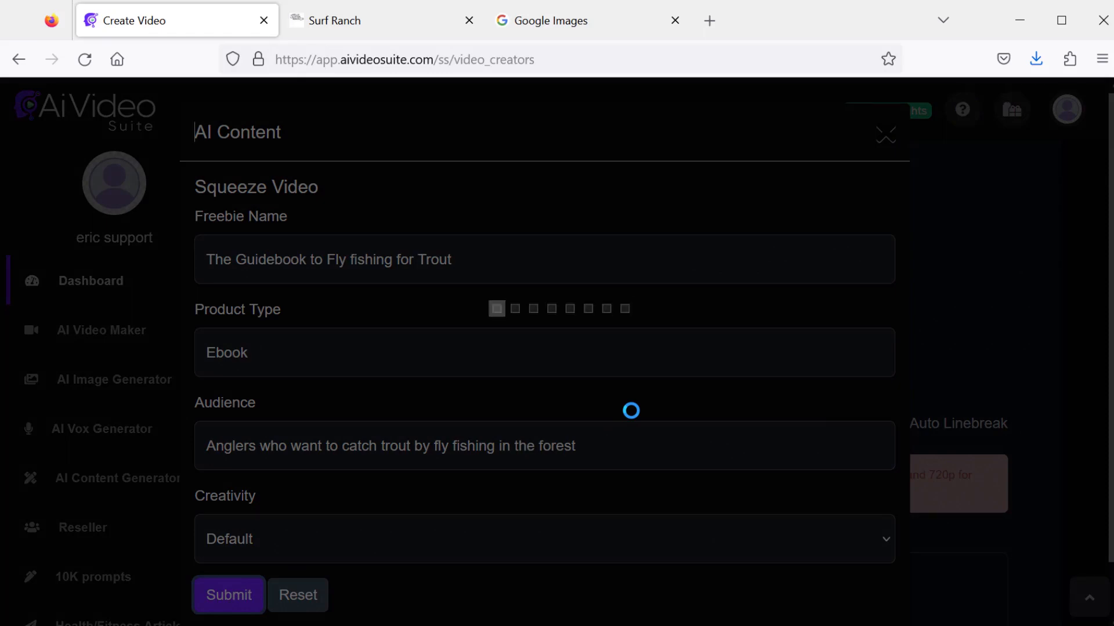
- Insert the generated squeeze video script into the slides
scroll(671, 445, "down", 2)
scroll(674, 446, "up", 4)
scroll(673, 445, "up", 1)
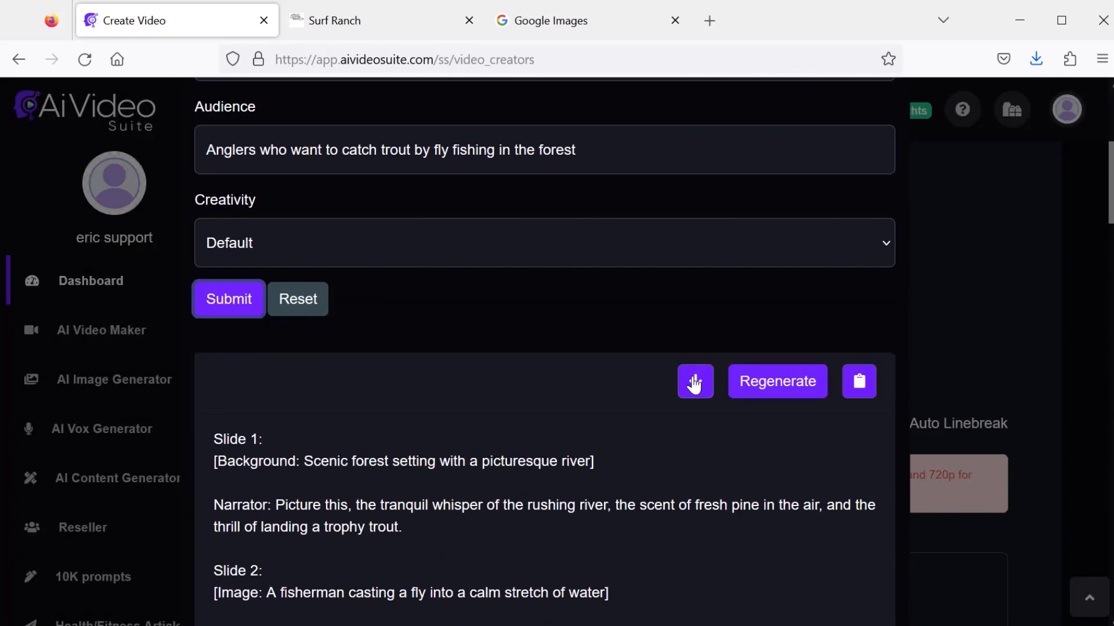
left_click(694, 380)
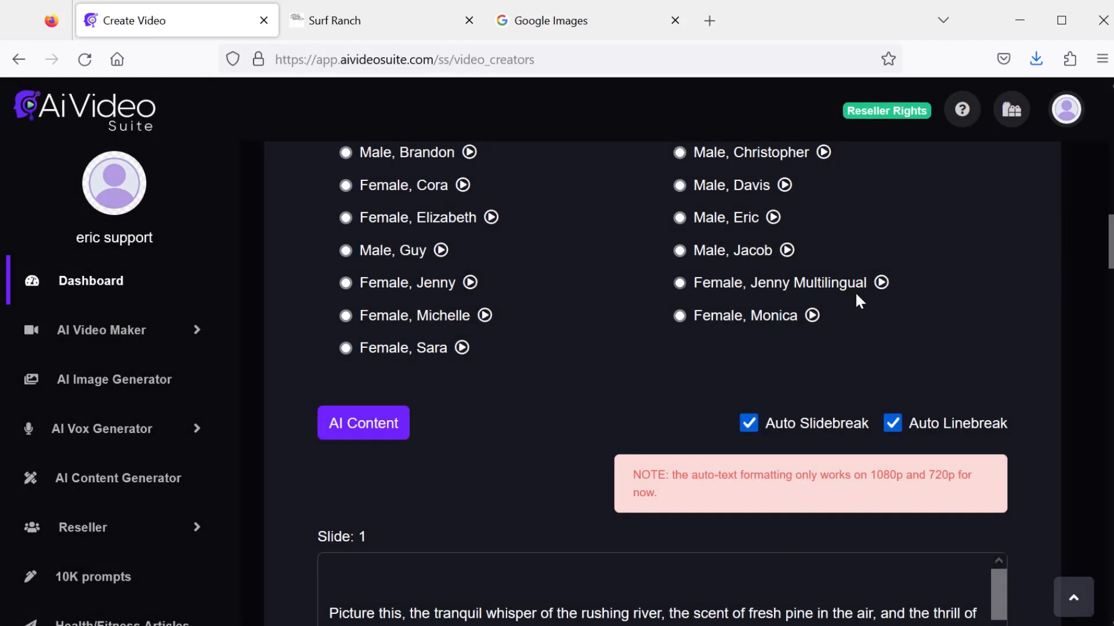
- Remove the empty leading lines from slides 1 through 5
scroll(855, 291, "down", 5)
left_click(359, 335)
scroll(393, 353, "down", 3)
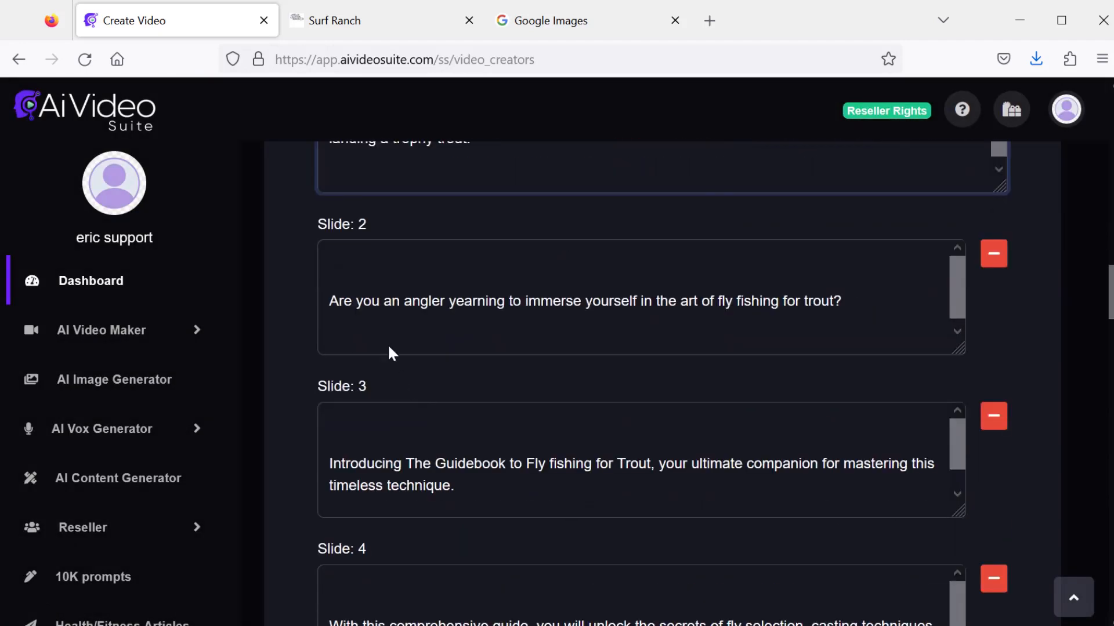
key("BackSpace")
scroll(413, 428, "down", 1)
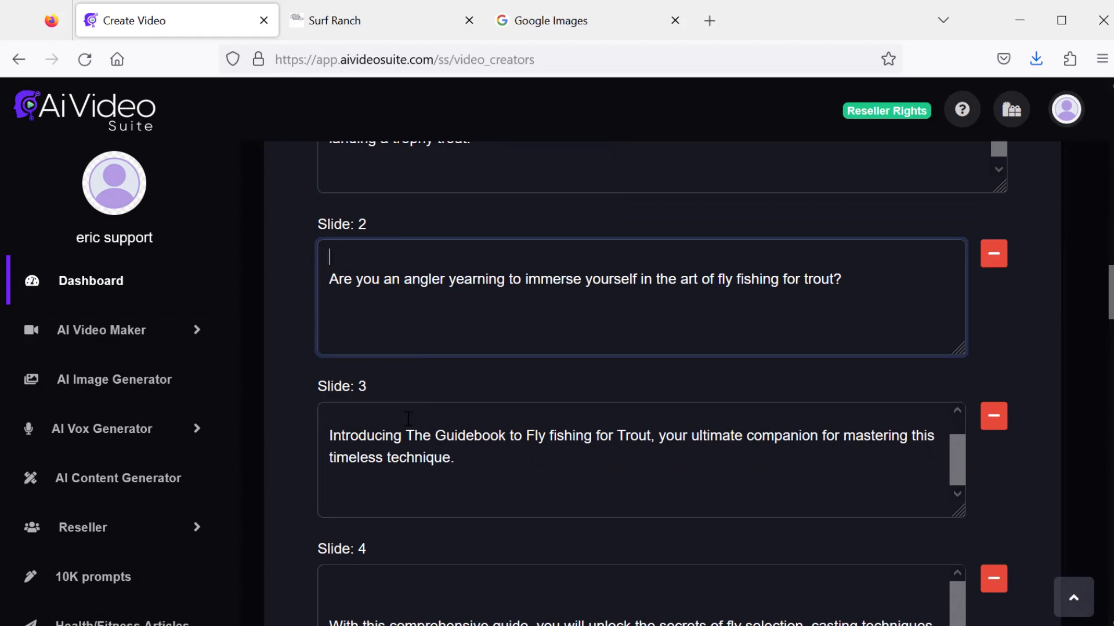
left_click(408, 419)
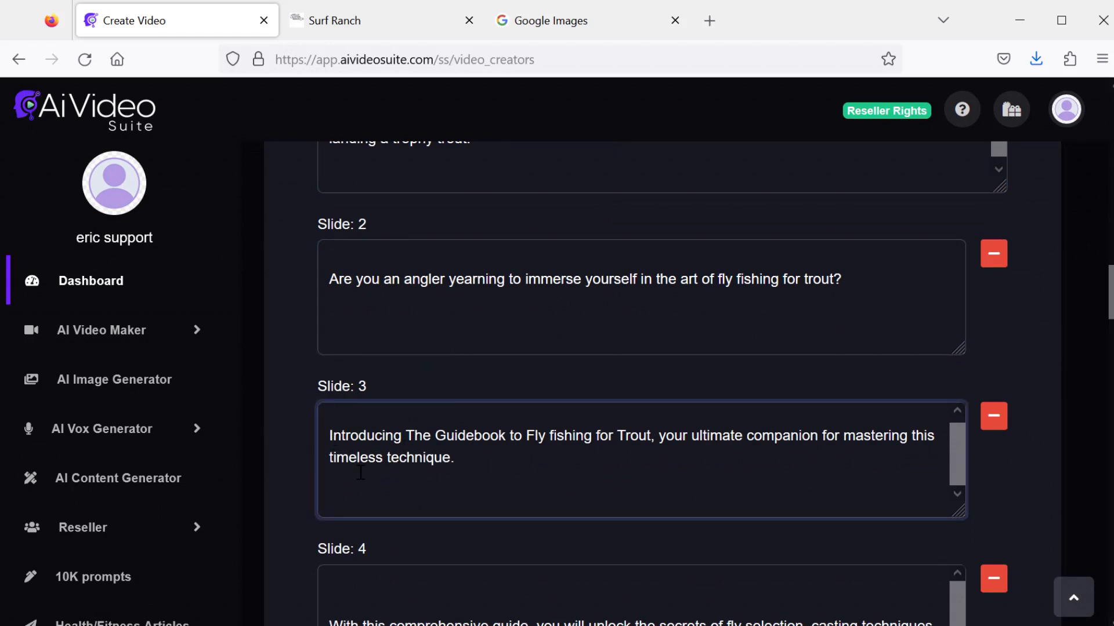
key("BackSpace")
scroll(386, 492, "down", 3)
left_click(353, 413)
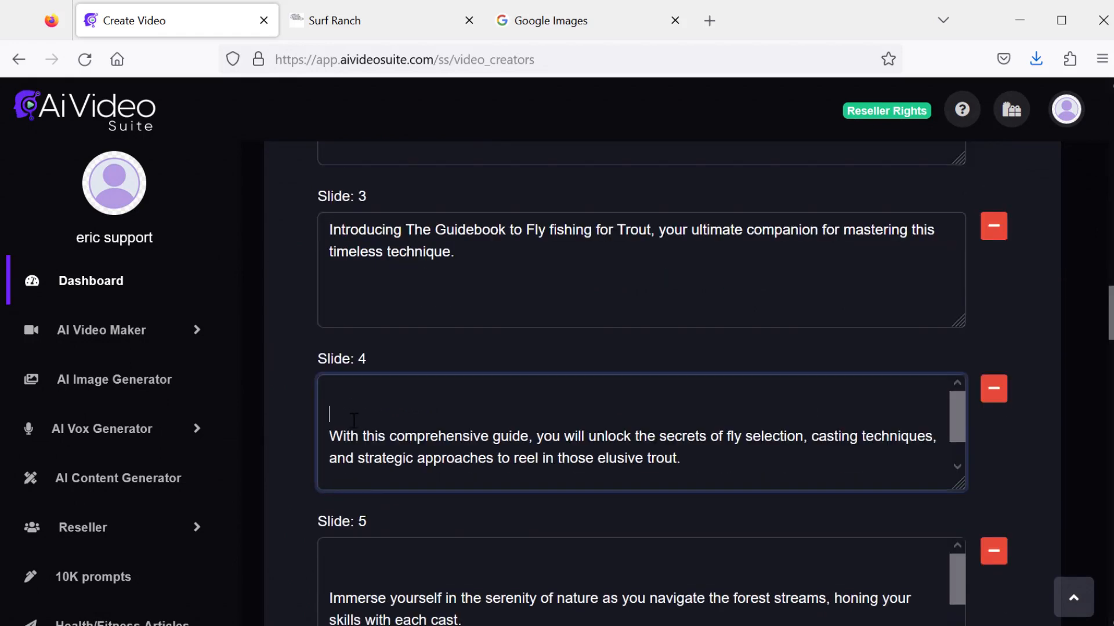
key("BackSpace")
left_click(370, 571)
key("BackSpace")
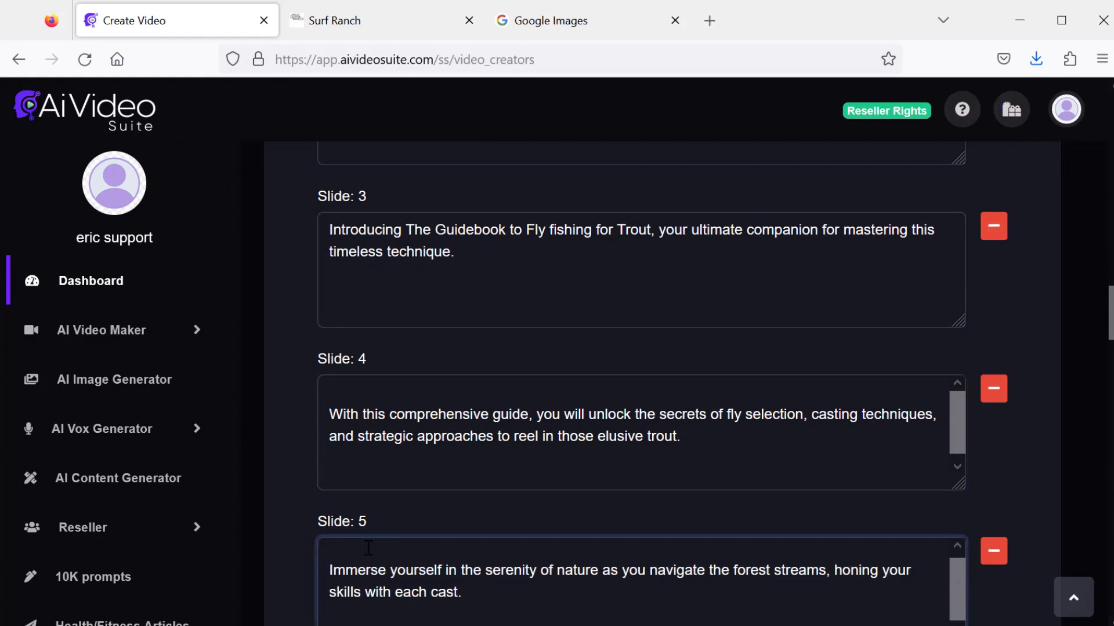
- Replace the 'Testimonial Angler:' labels in slides 16 and 15 with quotation marks around the testimonials
scroll(369, 548, "down", 1)
left_click_drag(457, 341, 331, 340)
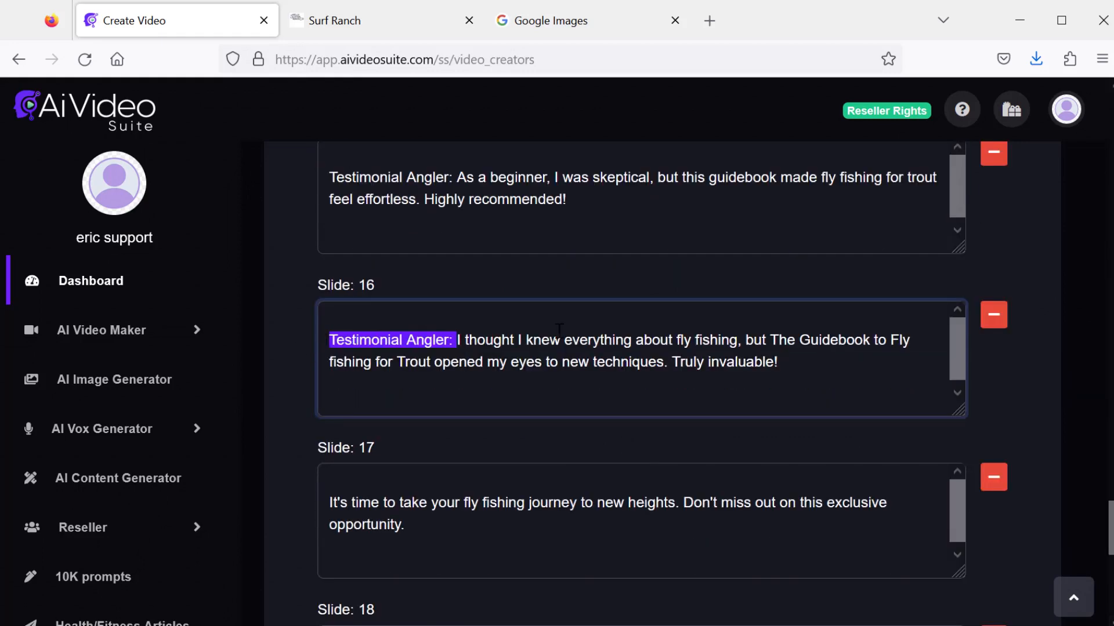
type("\"")
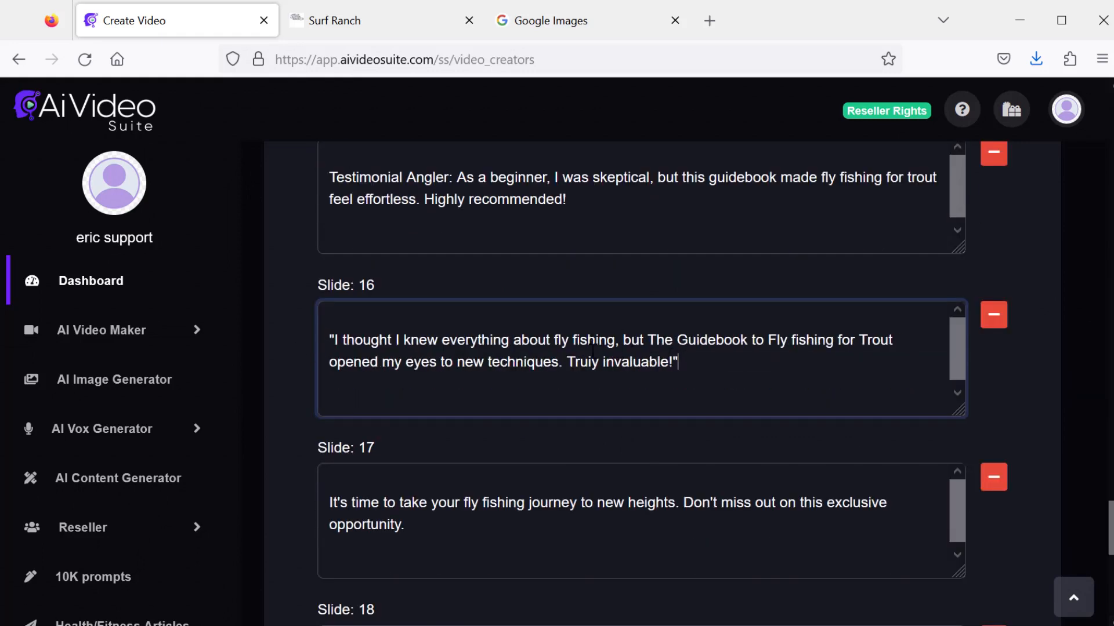
scroll(592, 351, "up", 5)
left_click_drag(460, 455, 330, 462)
type("\"")
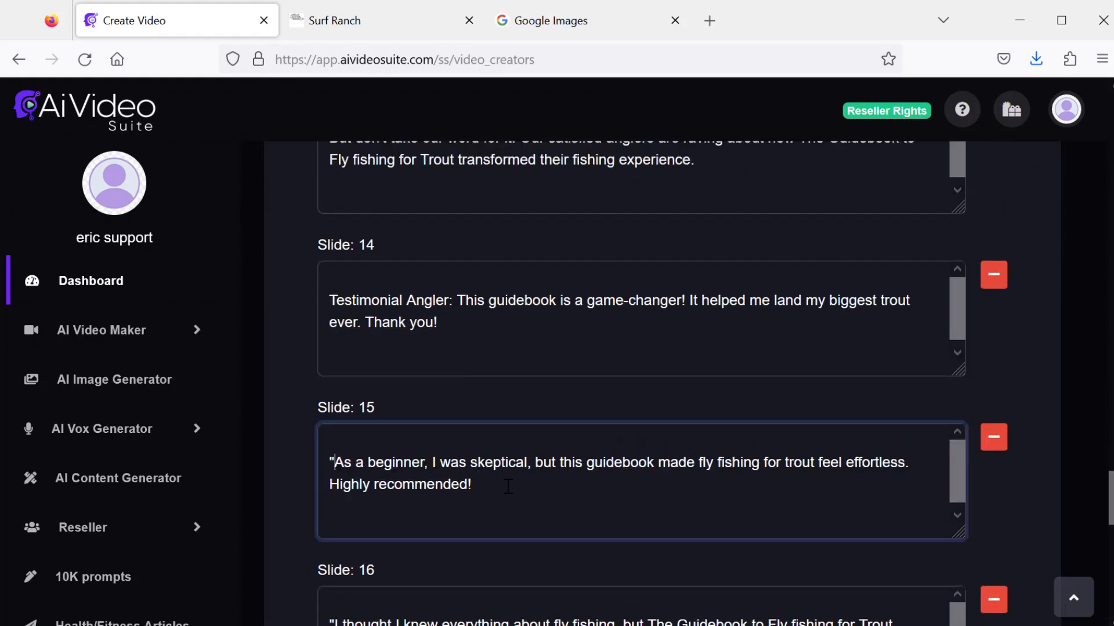
- Finish the quotation marks around slide 15's testimonial and set the video title to 'trout ebook'
type("\"")
left_click_drag(1110, 498, 1091, 114)
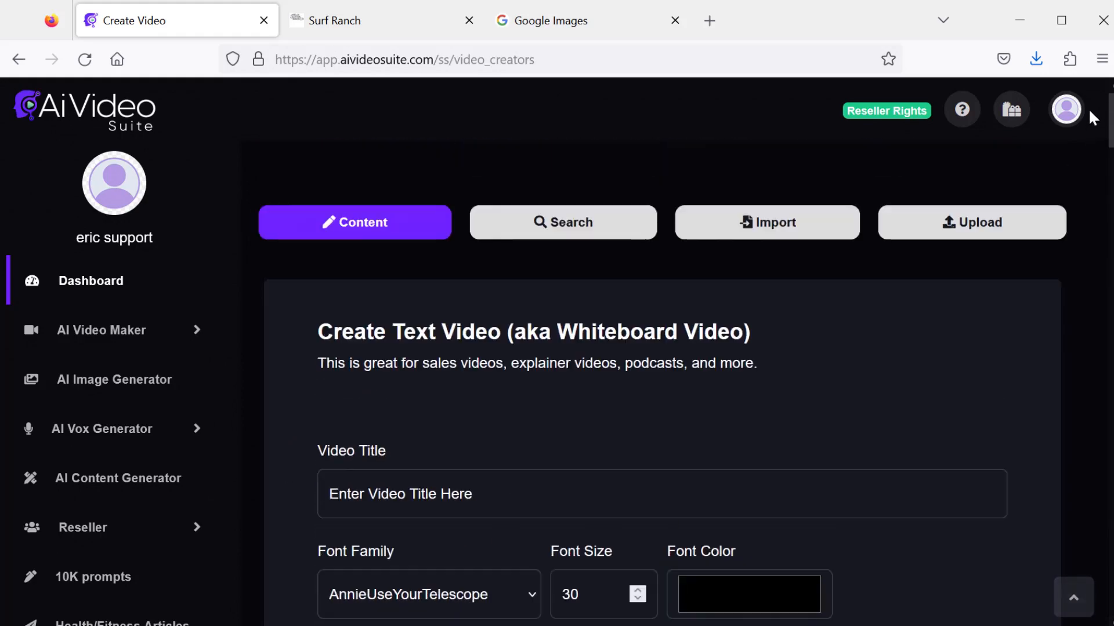
scroll(593, 402, "down", 1)
left_click(593, 403)
type("trout ")
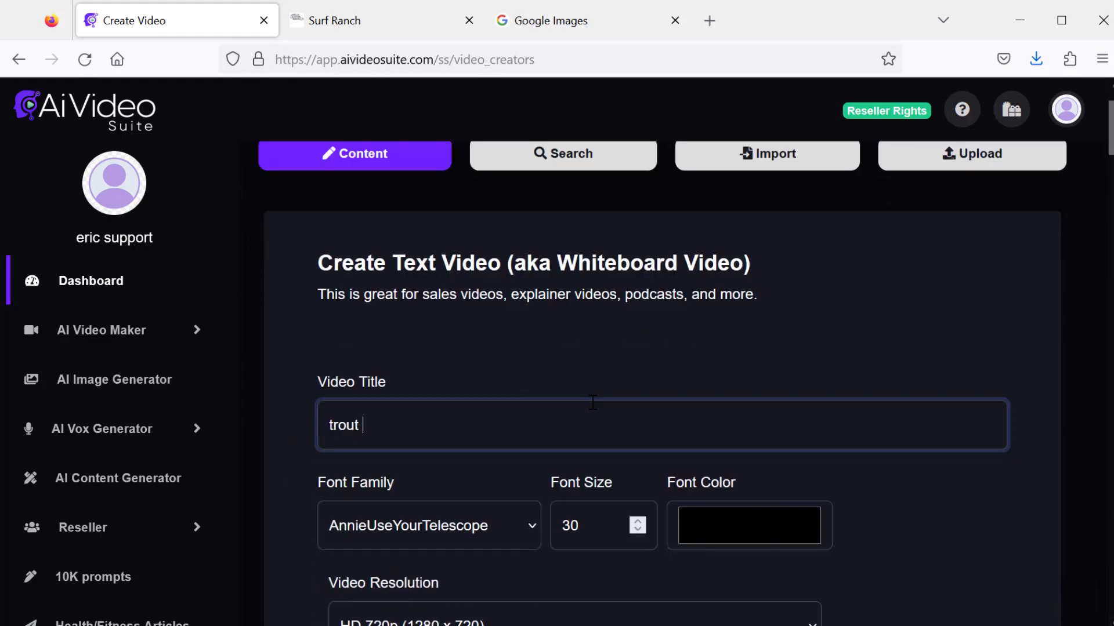
type("ebook")
- Set the font family to Monospace and the font size to 70
scroll(521, 432, "down", 2)
left_click(518, 434)
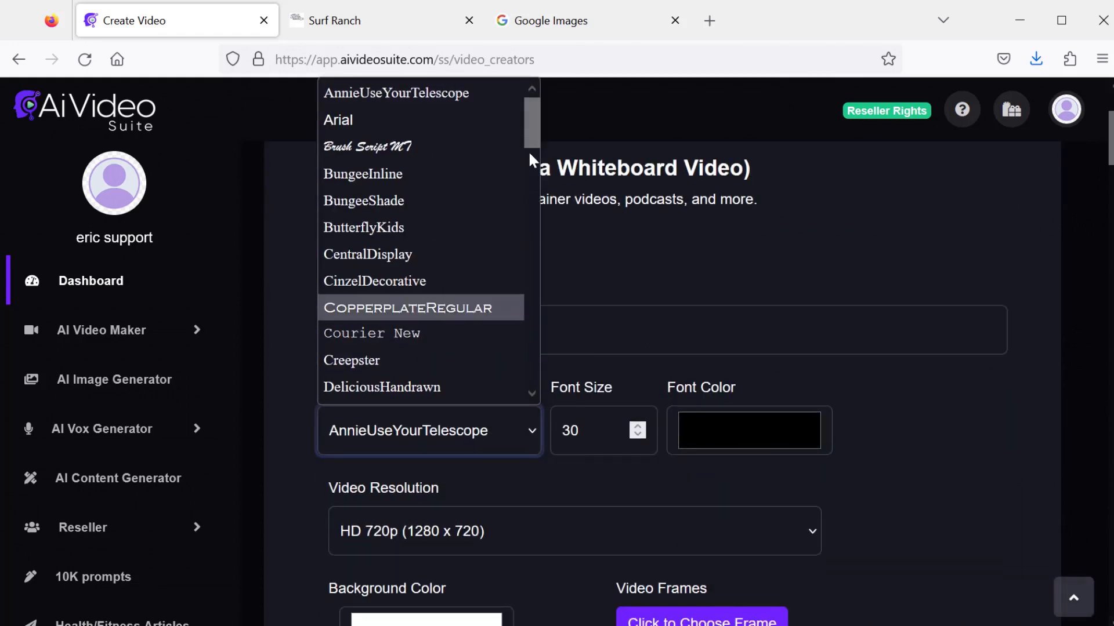
left_click_drag(537, 135, 530, 252)
left_click(400, 235)
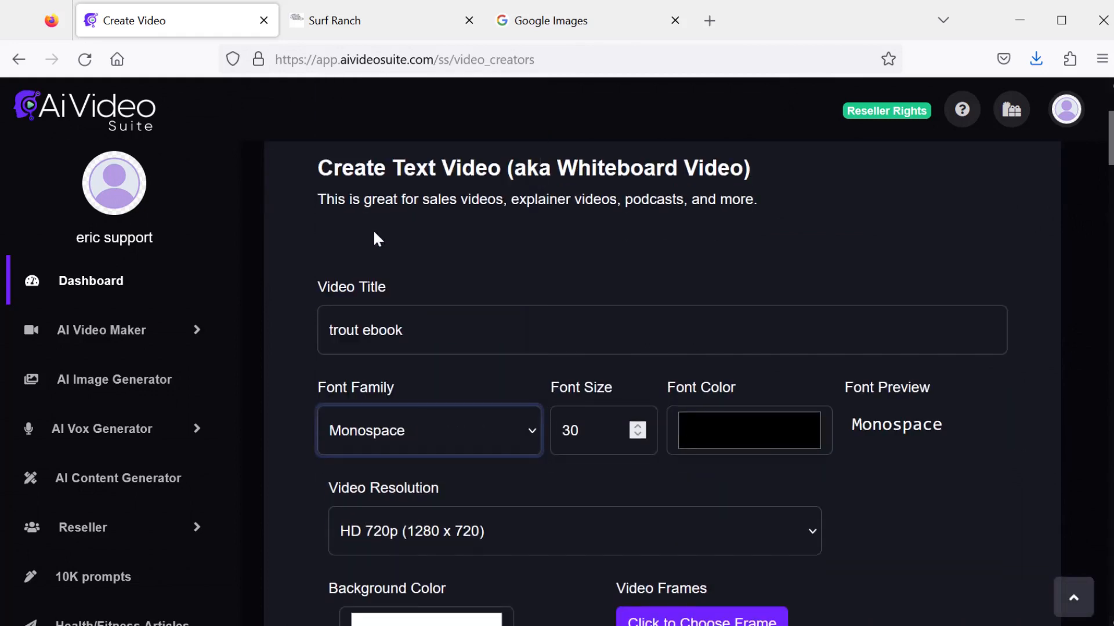
key("Tab")
type("70")
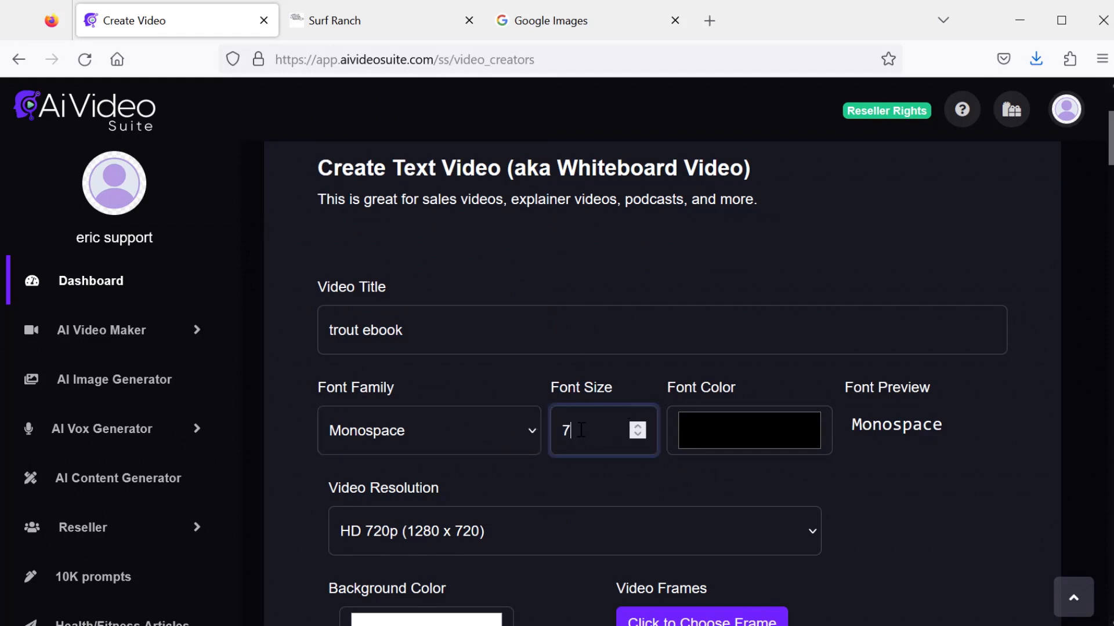
- Set the font color to white and the video resolution to Full HD 1080p (1920 x 1080)
left_click(750, 426)
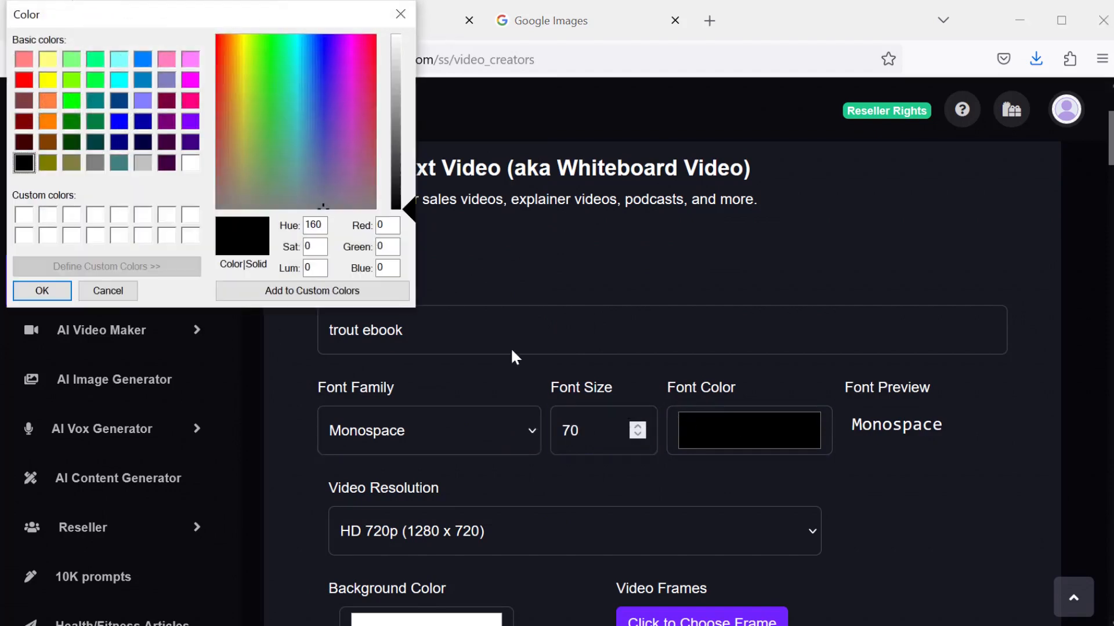
left_click(191, 164)
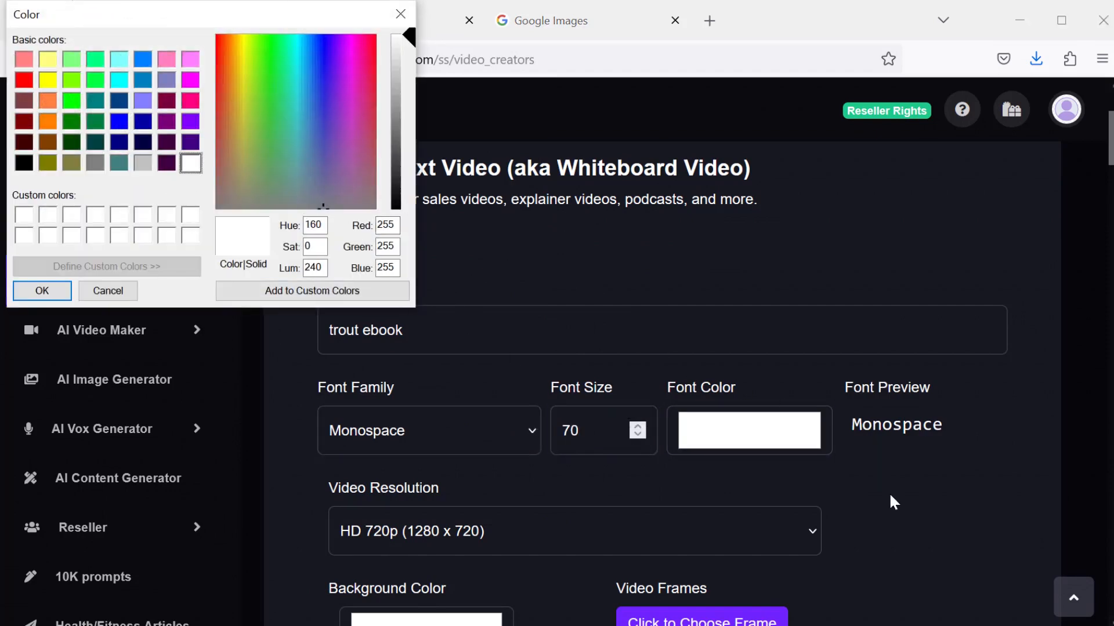
scroll(812, 487, "down", 5)
left_click(43, 291)
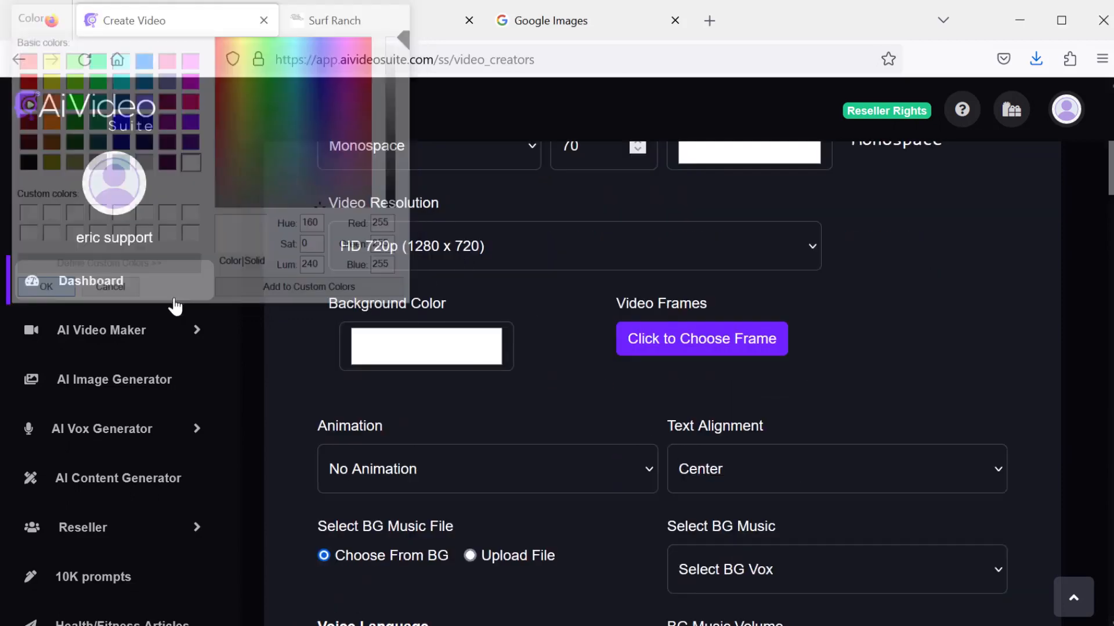
left_click(546, 243)
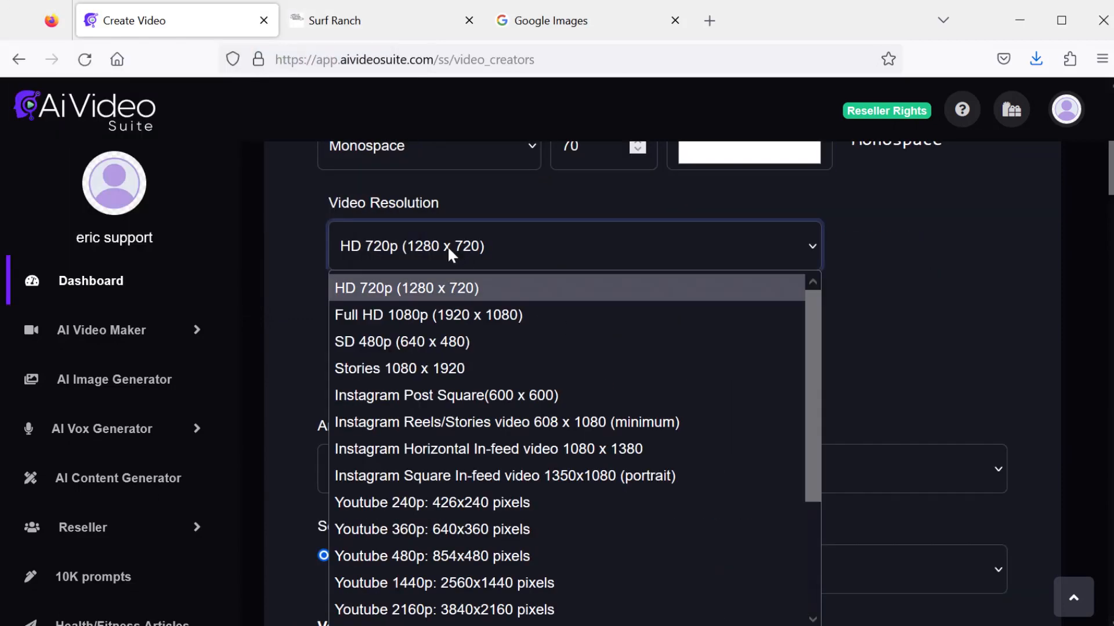
left_click(442, 317)
- Set the background color to navy blue (RGB 0, 0, 128) and choose a video frame
left_click(453, 349)
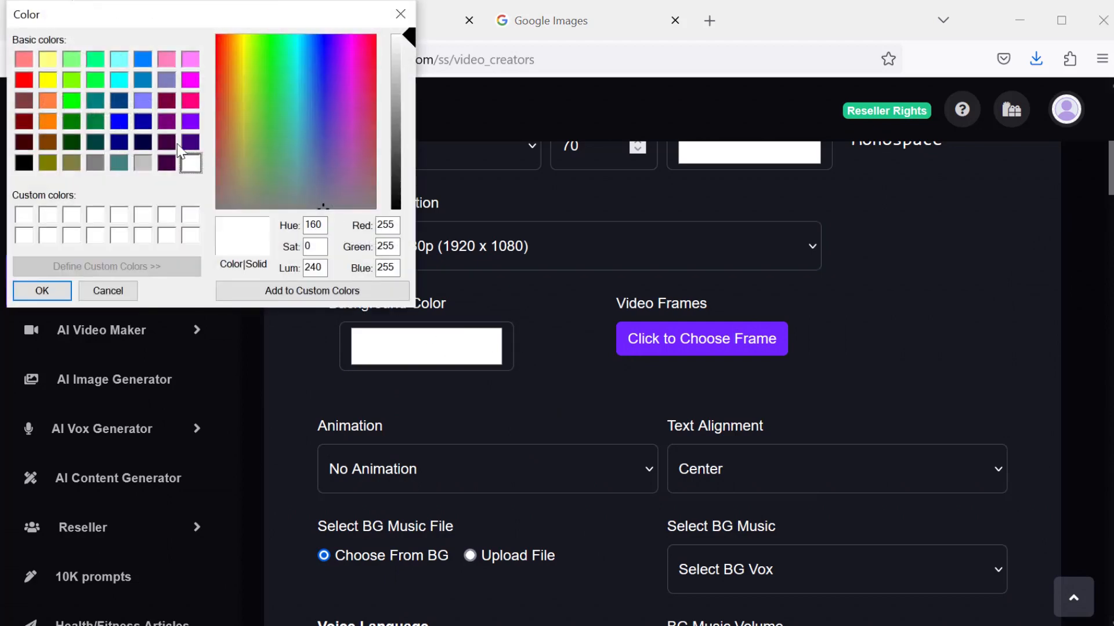
left_click(142, 122)
left_click(122, 145)
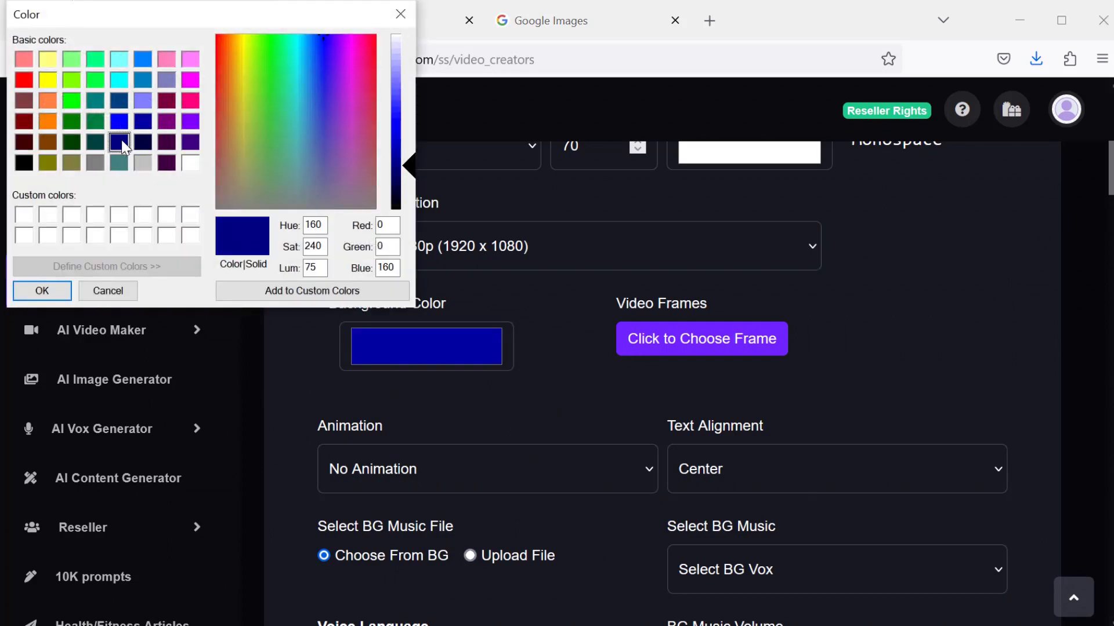
left_click(42, 290)
left_click(723, 337)
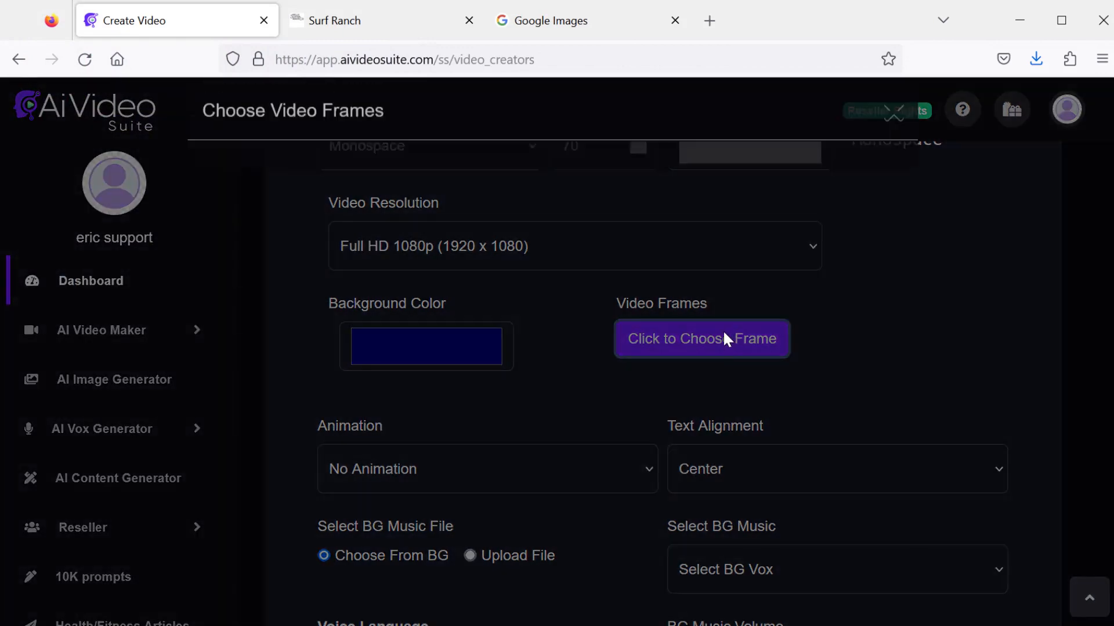
left_click(586, 353)
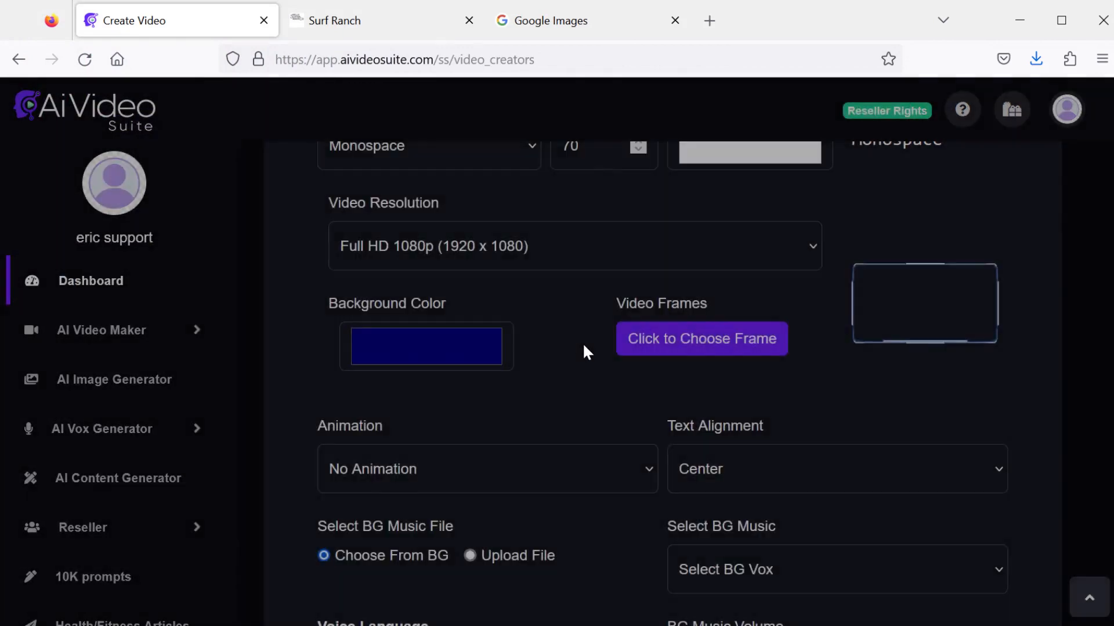
- Select 'In The Forest' as background music with background music volume 0.05
scroll(1108, 215, "down", 4)
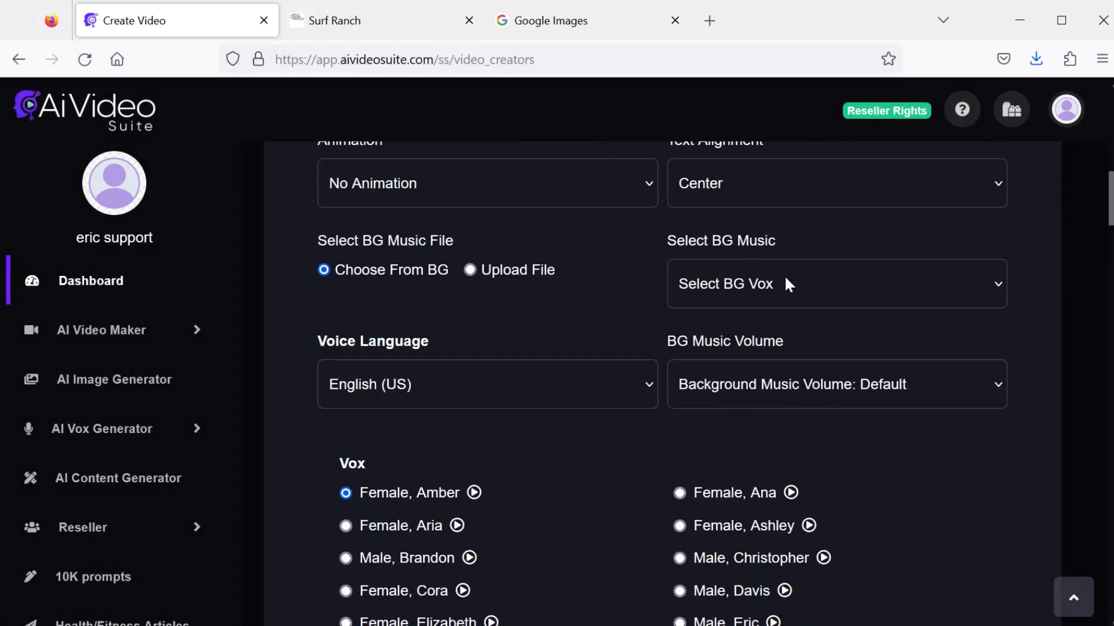
left_click(784, 277)
left_click_drag(991, 342, 993, 451)
left_click(740, 378)
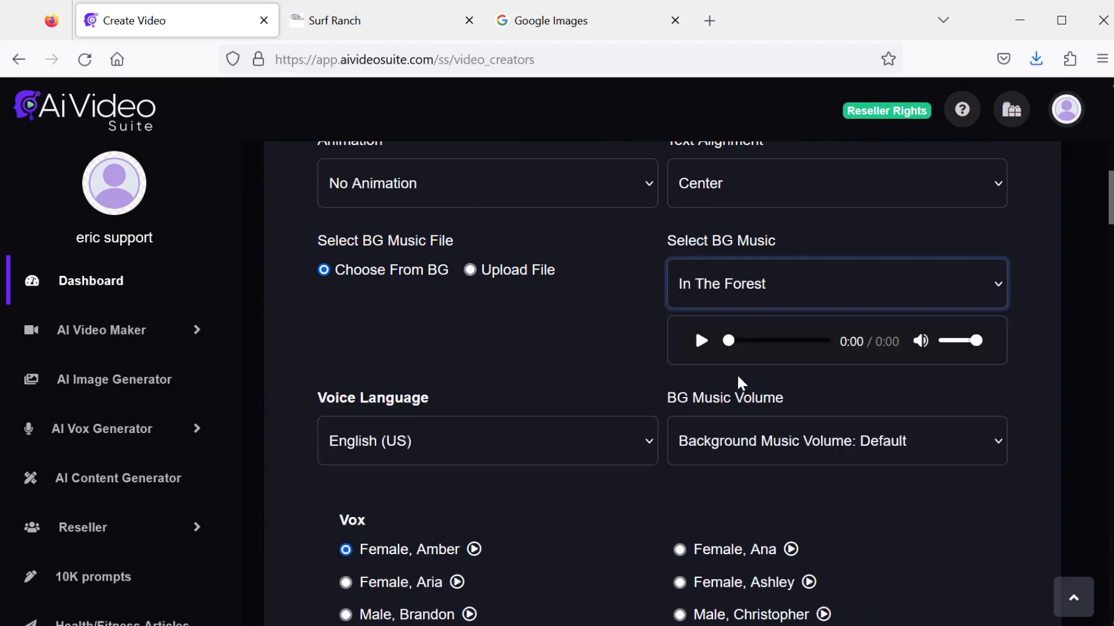
left_click(851, 441)
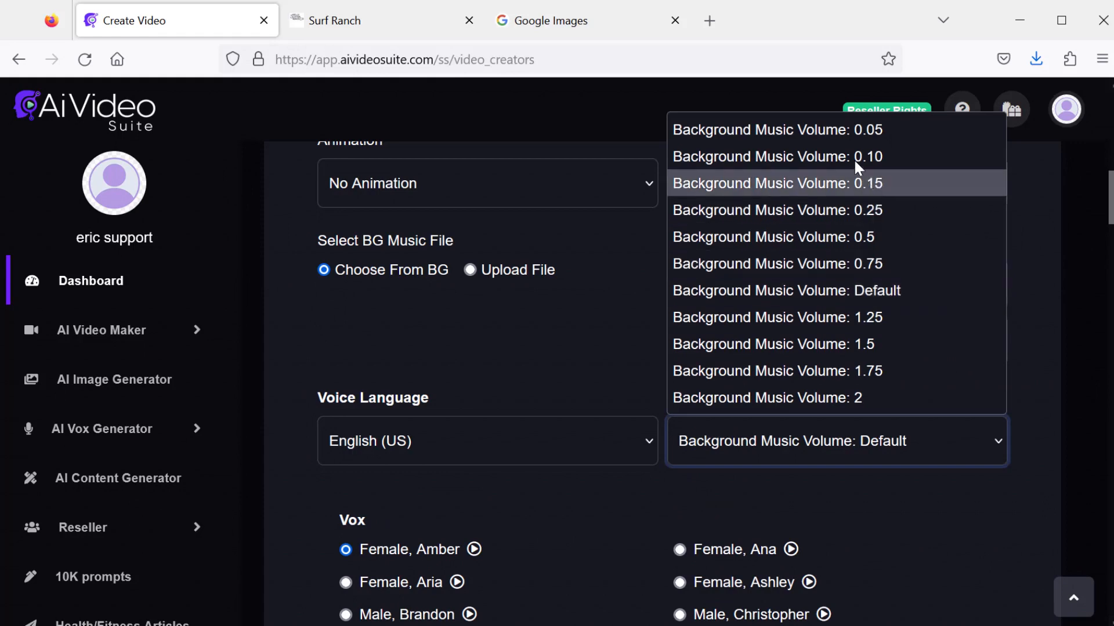
left_click(848, 130)
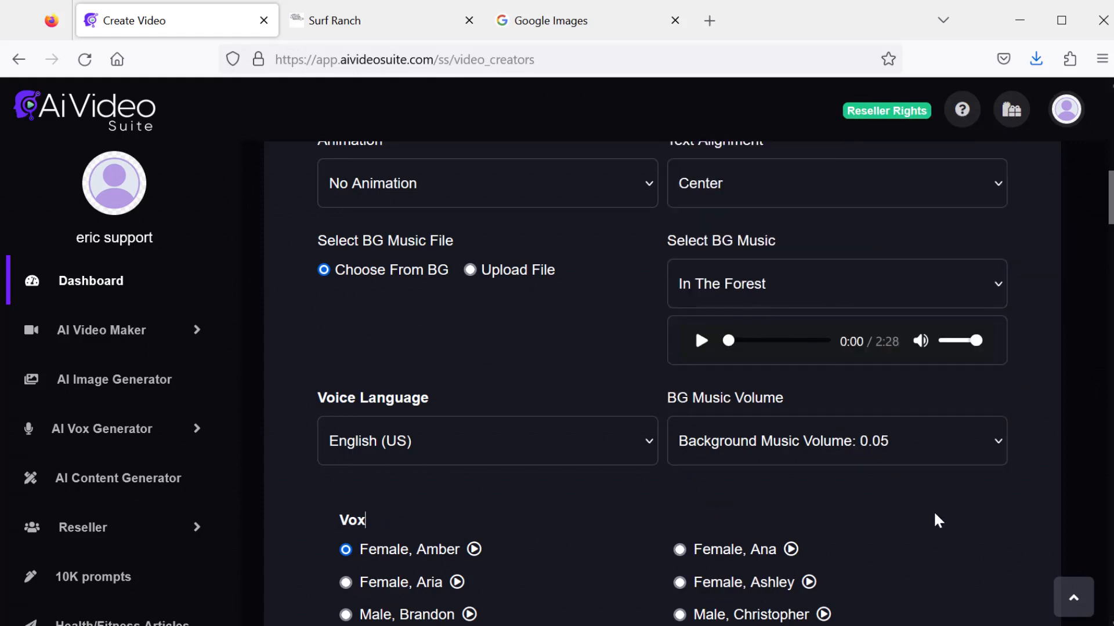
- Generate the trout ebook whiteboard video
scroll(928, 517, "down", 3)
scroll(547, 463, "down", 3)
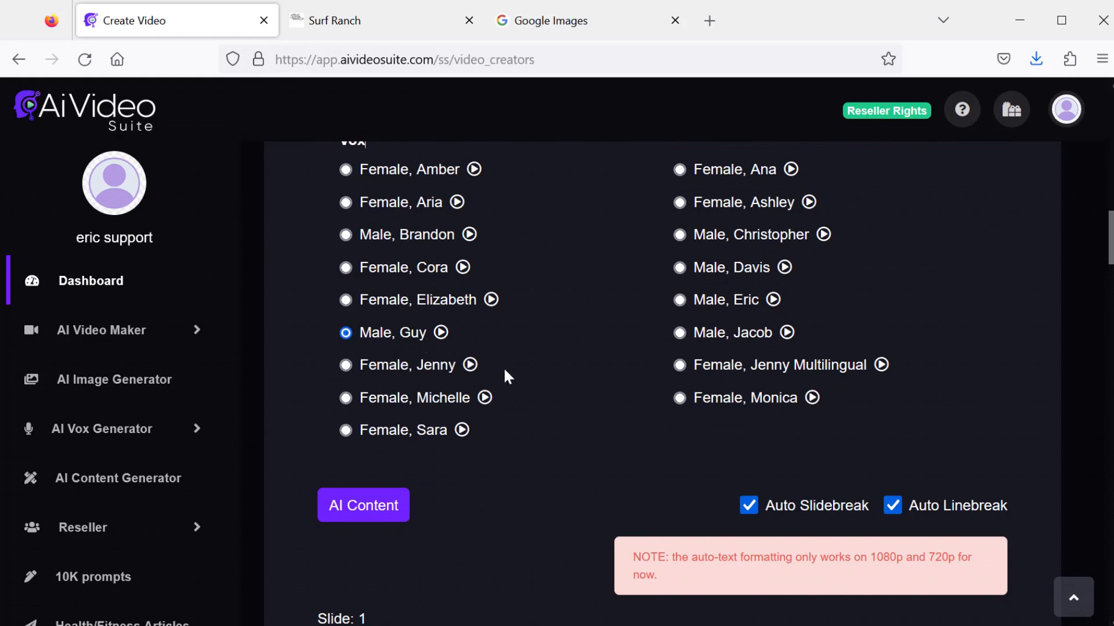
scroll(503, 366, "down", 20)
left_click(951, 567)
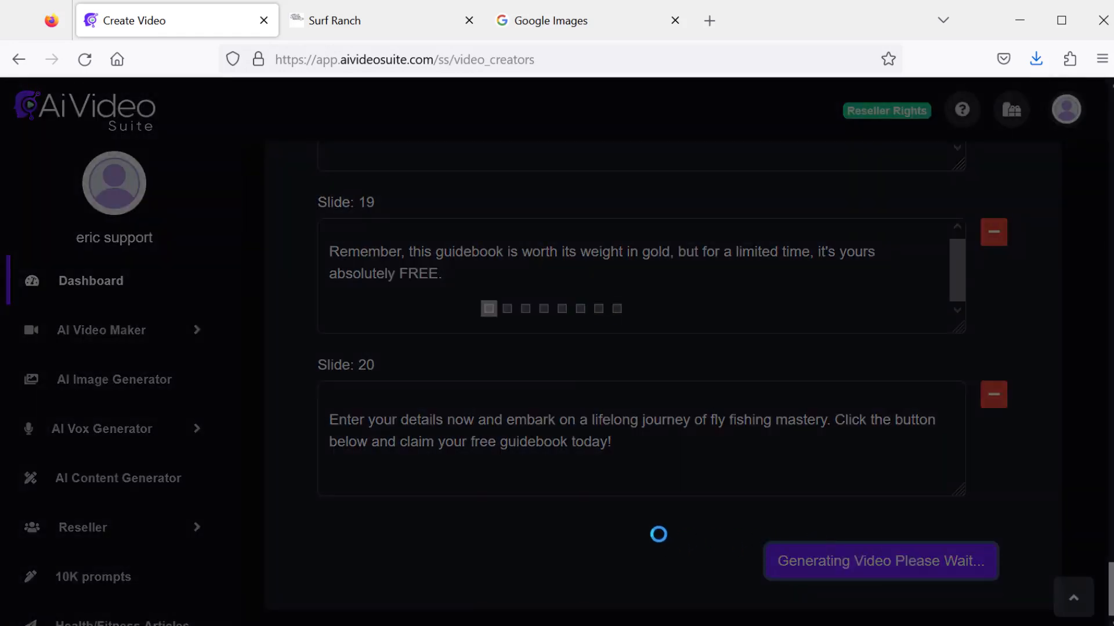
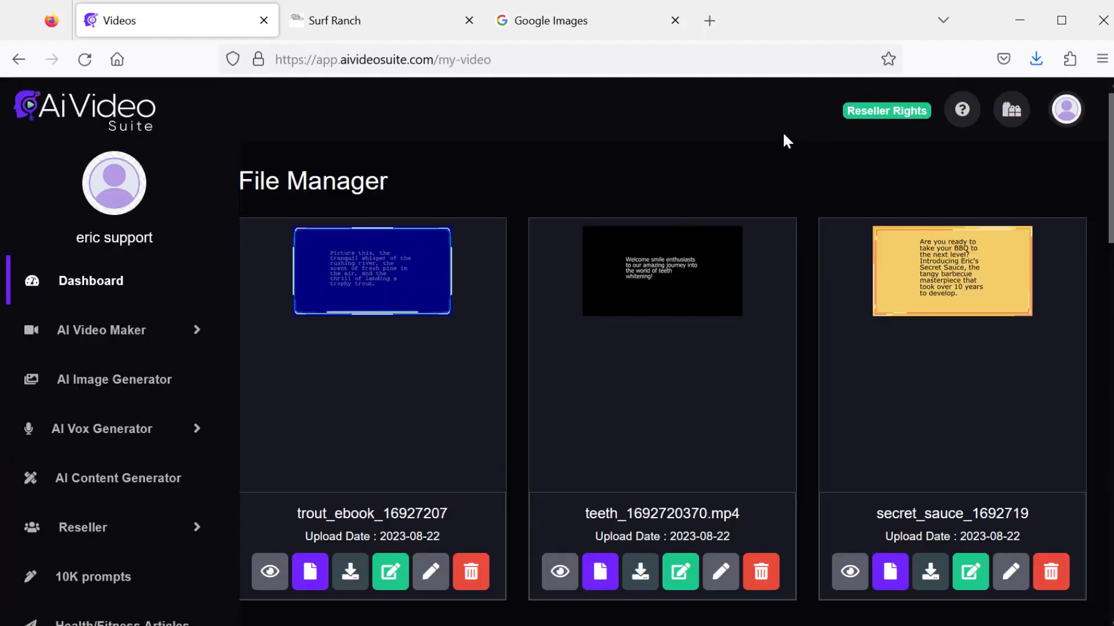
- Preview the trout ebook video from the file manager, scrubbing back to its start, then close the player
left_click(270, 572)
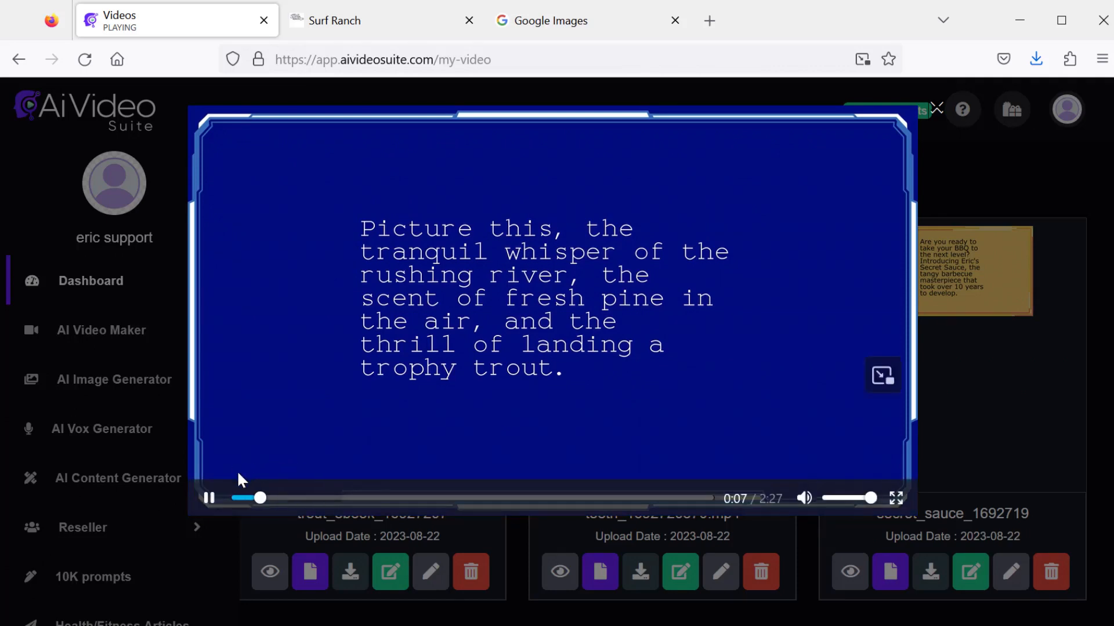
left_click(208, 497)
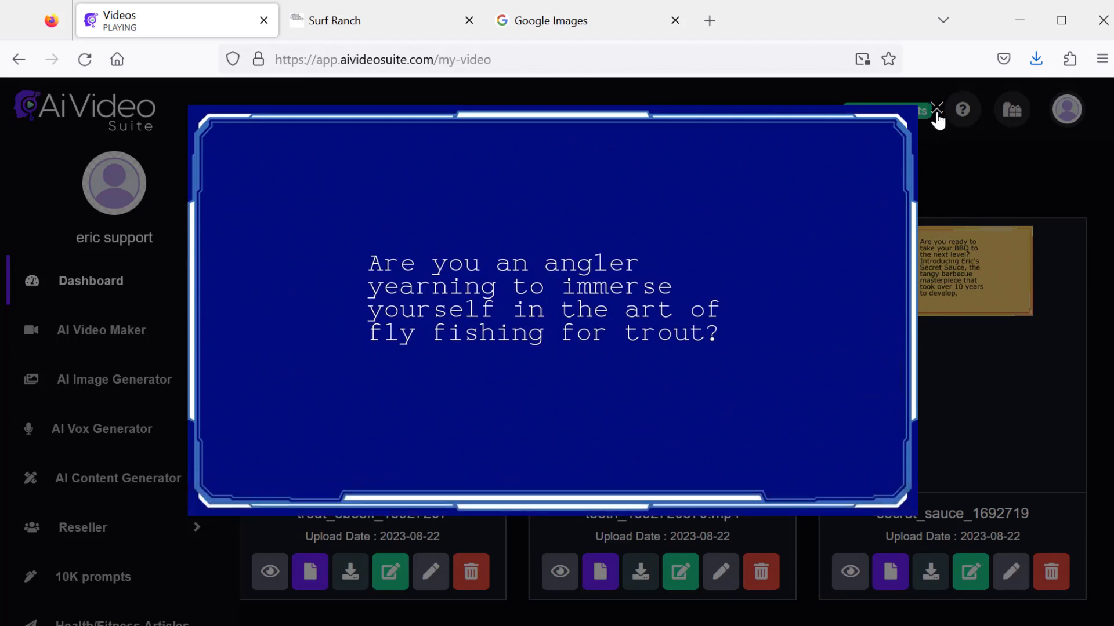
left_click_drag(279, 499, 238, 498)
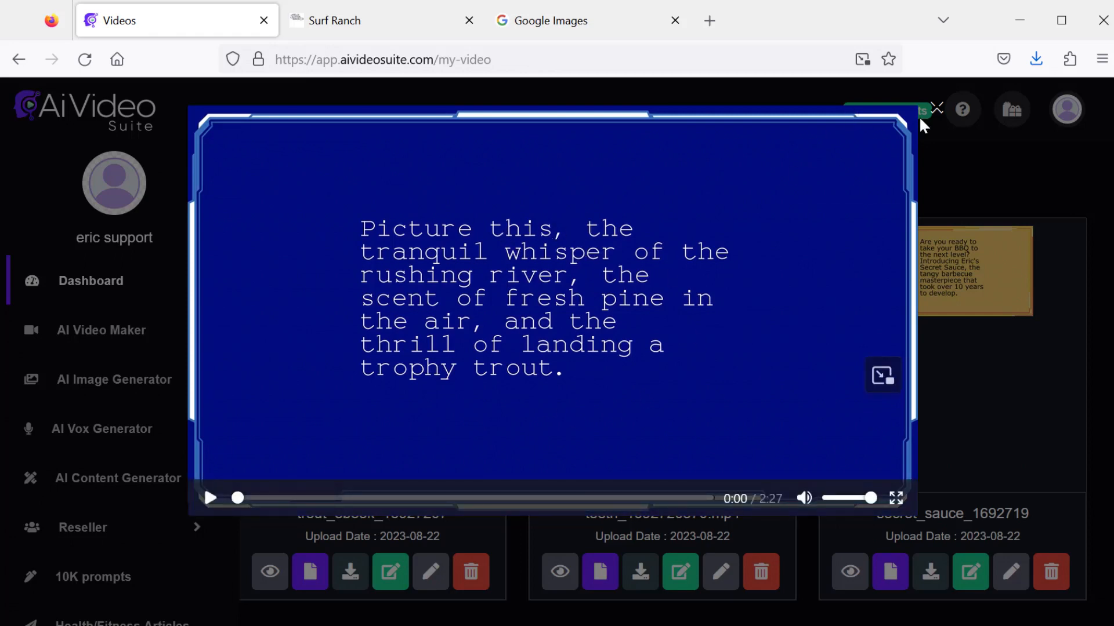
left_click(937, 111)
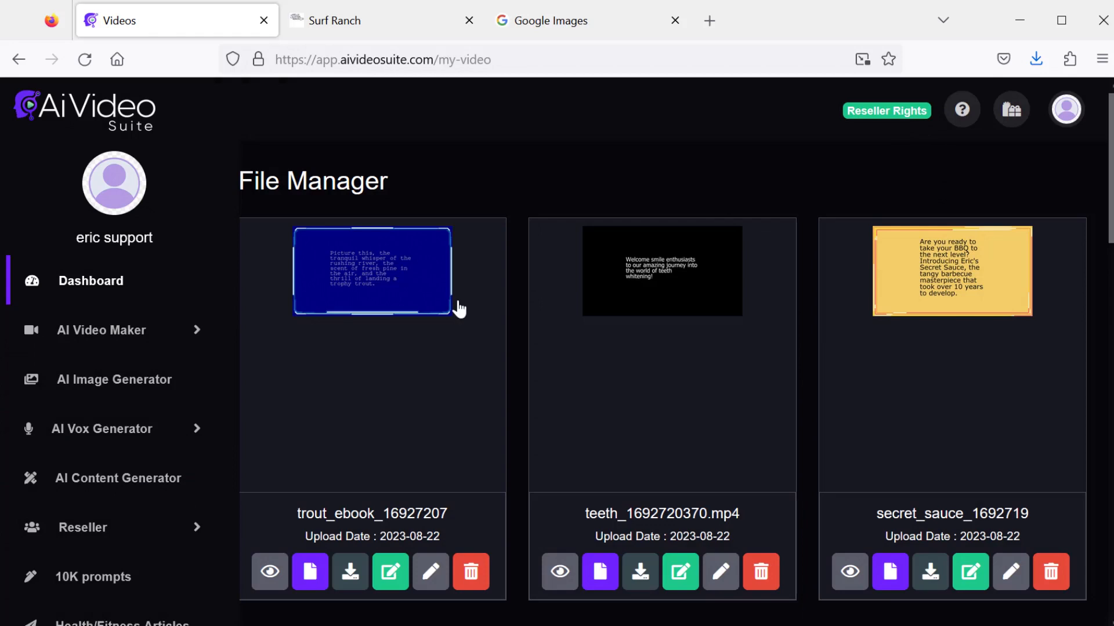
- Start a new AI whiteboard video and open the AI Content Explainer/Tutorial Video generator
left_click(210, 328)
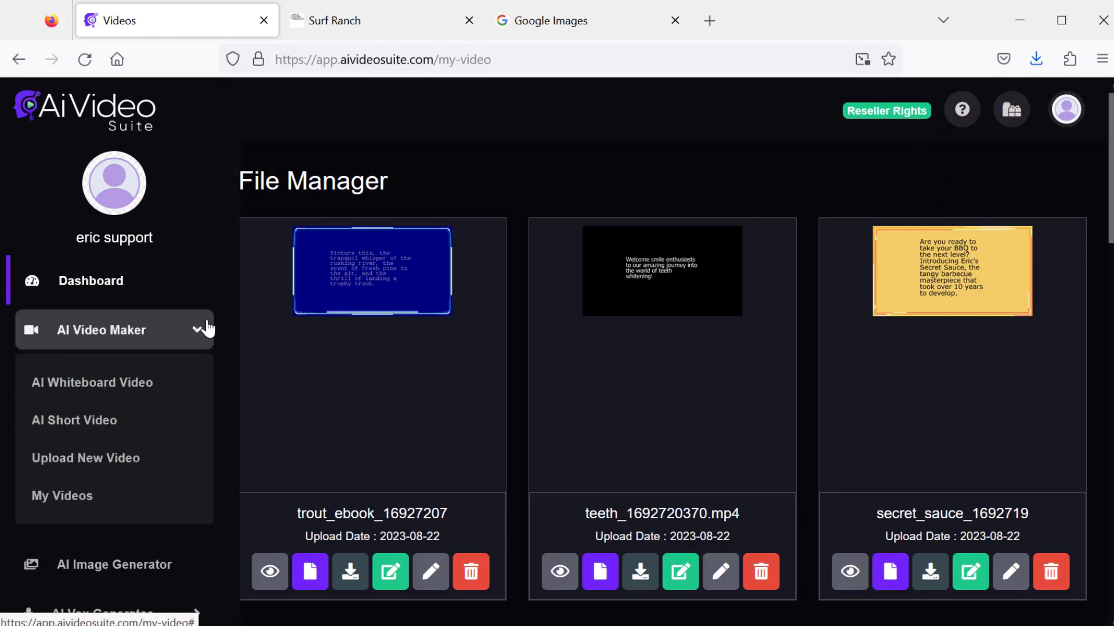
left_click(137, 393)
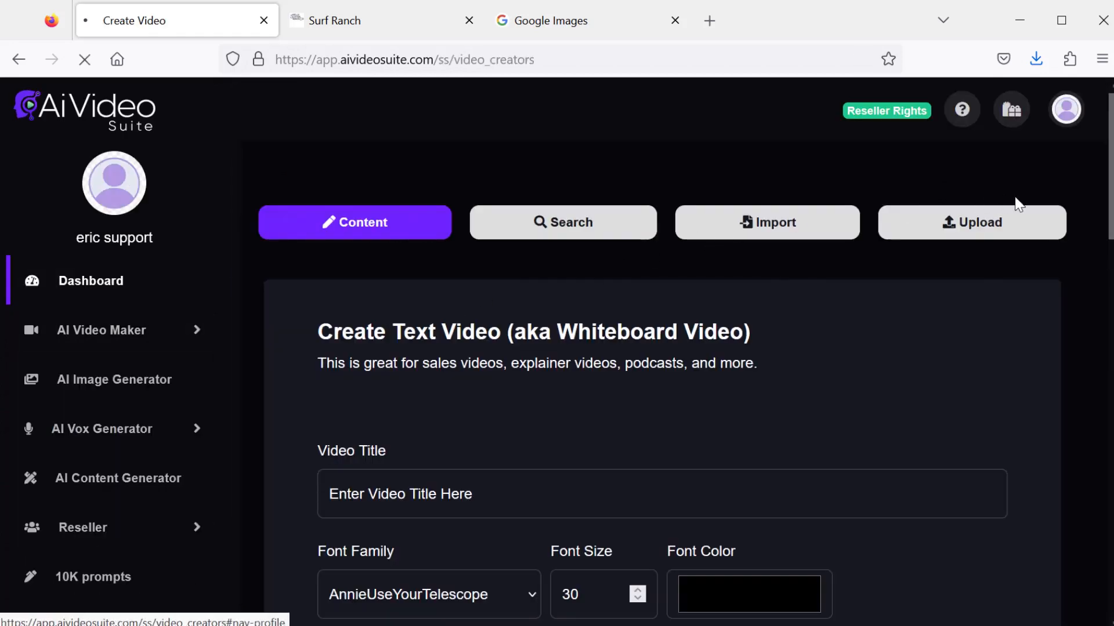
scroll(961, 377, "down", 15)
scroll(888, 436, "down", 3)
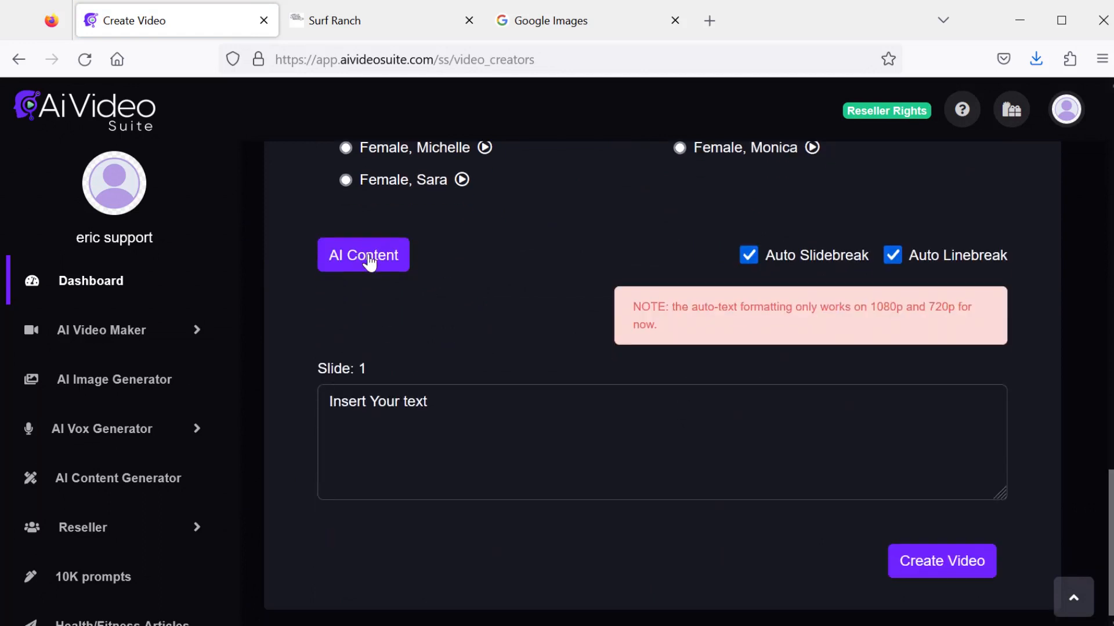
left_click(368, 255)
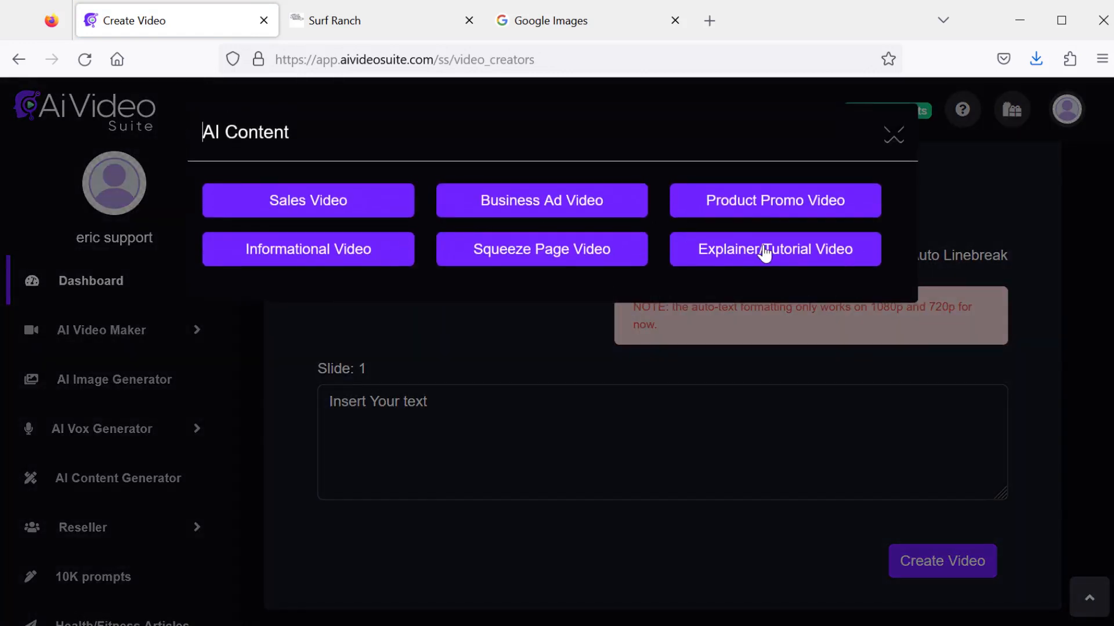
left_click(764, 253)
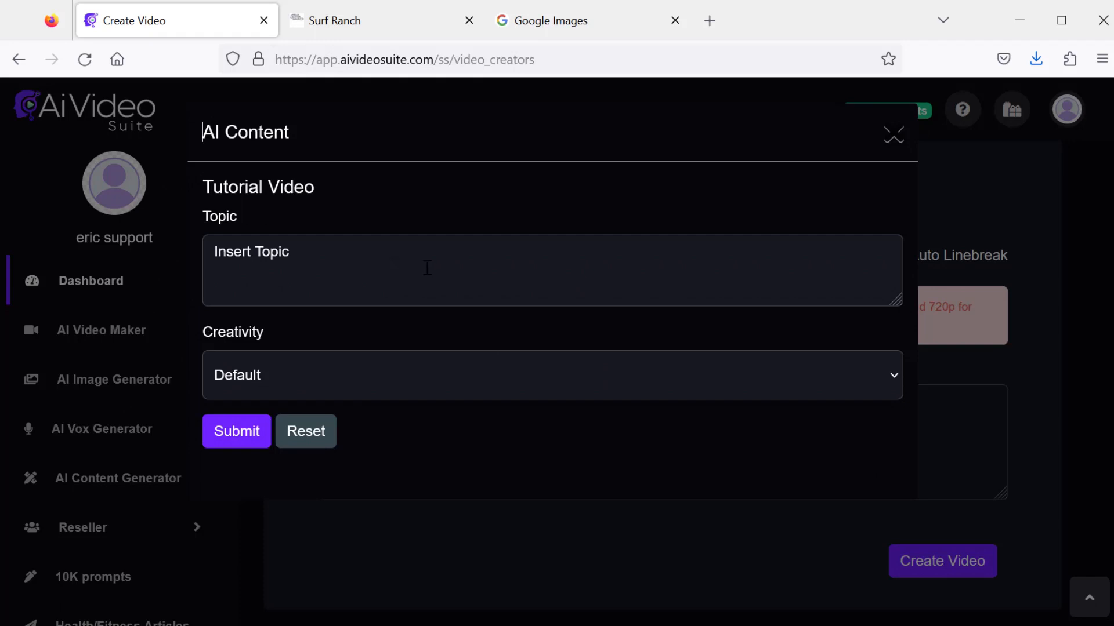
- Generate tutorial content on the topic 'How to build a tree house' and insert it into the slides
left_click(390, 269)
type("How to build a tree house")
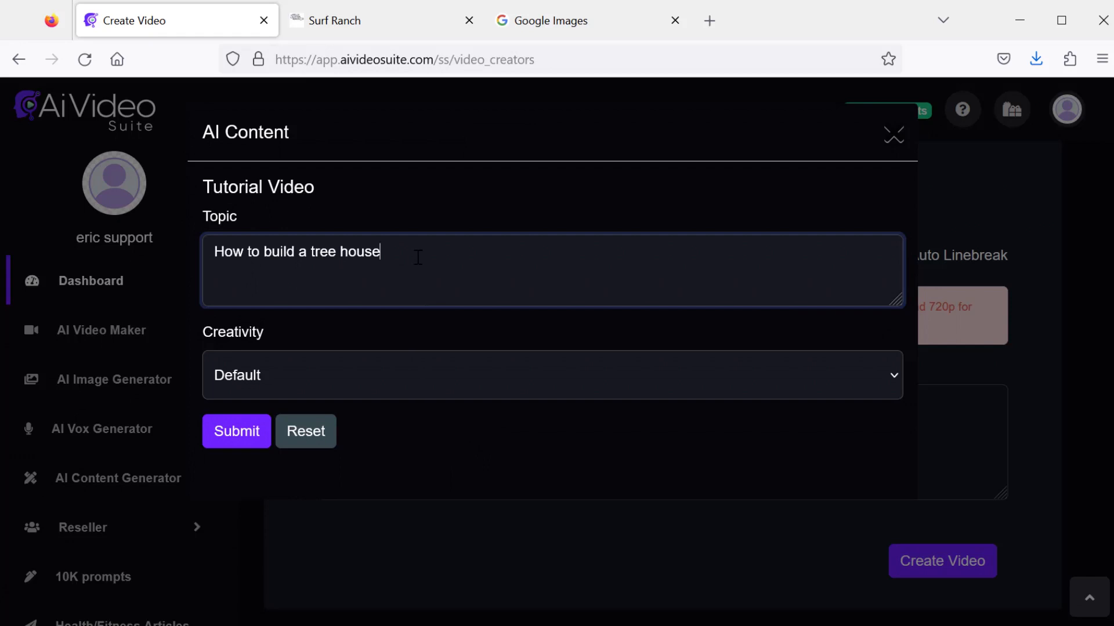
left_click(240, 436)
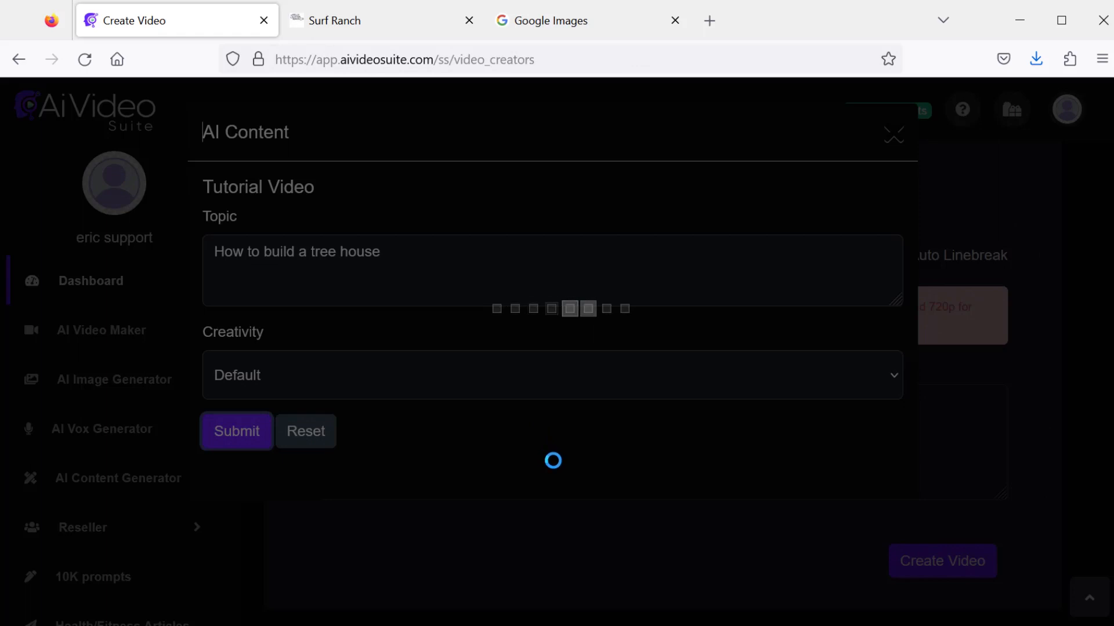
scroll(1070, 419, "down", 15)
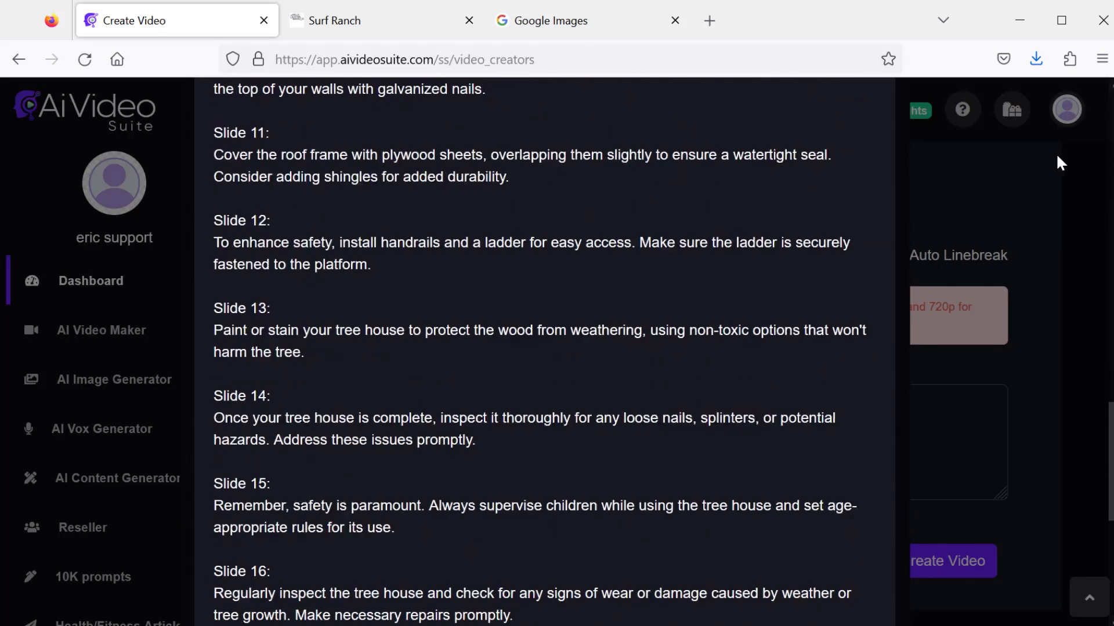
scroll(1056, 152, "up", 20)
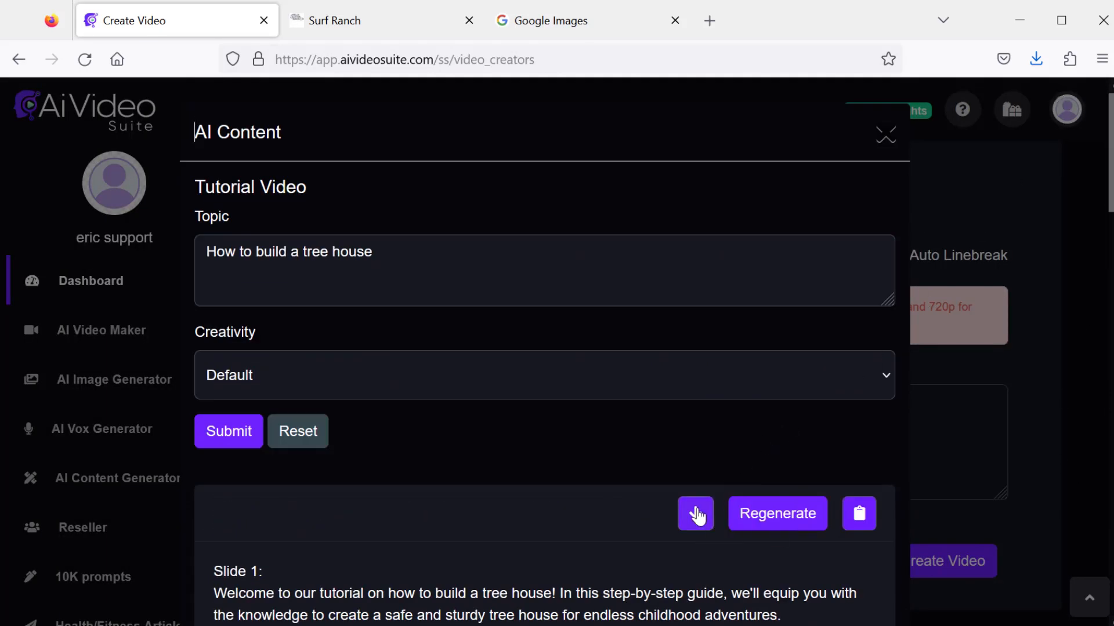
left_click(696, 514)
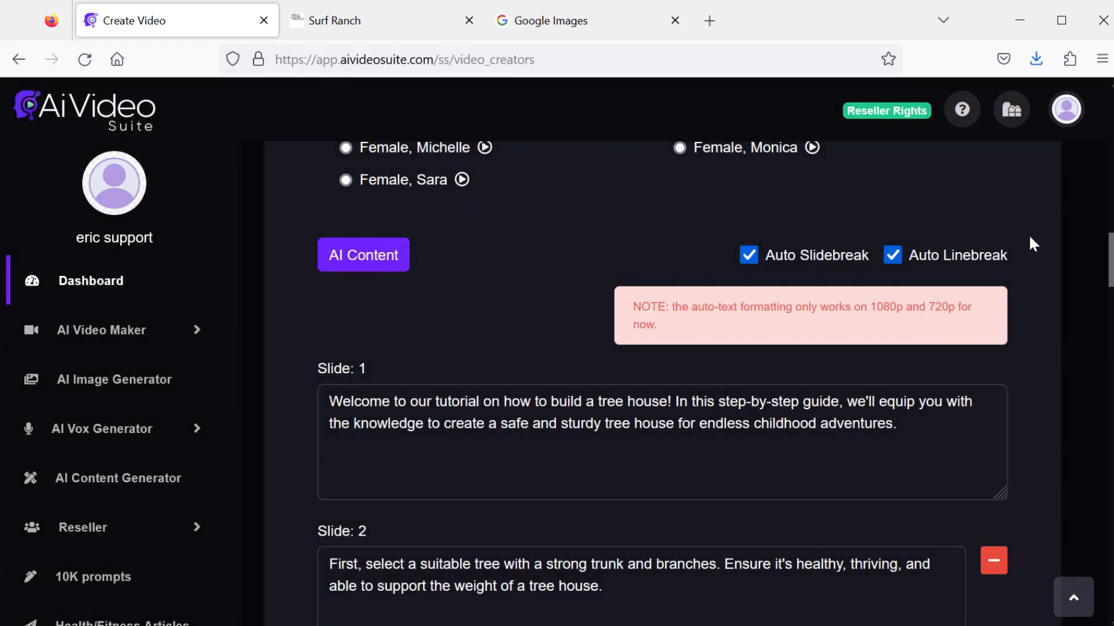
- Set the video title to treehouse and the font size to 70
scroll(1099, 348, "down", 10)
scroll(1094, 427, "down", 10)
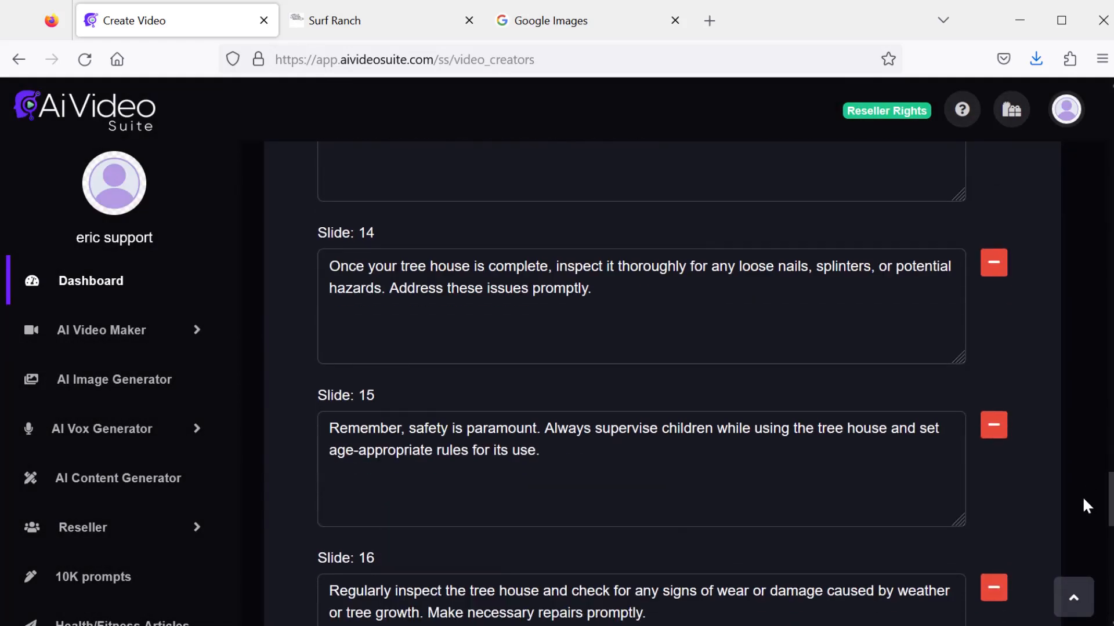
left_click(1079, 600)
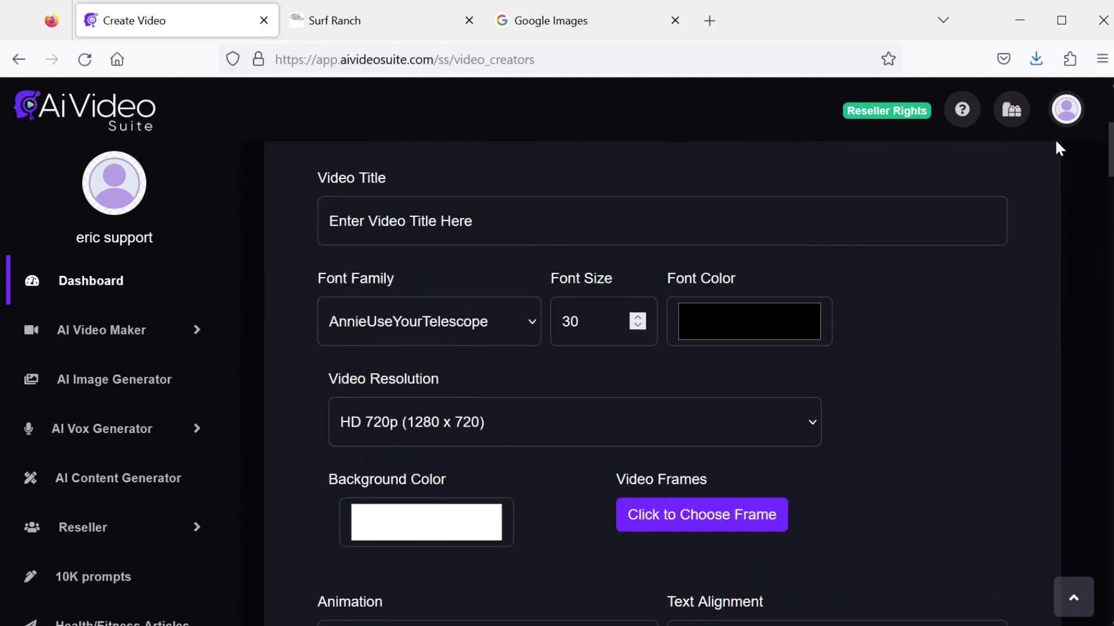
left_click(563, 395)
type("t")
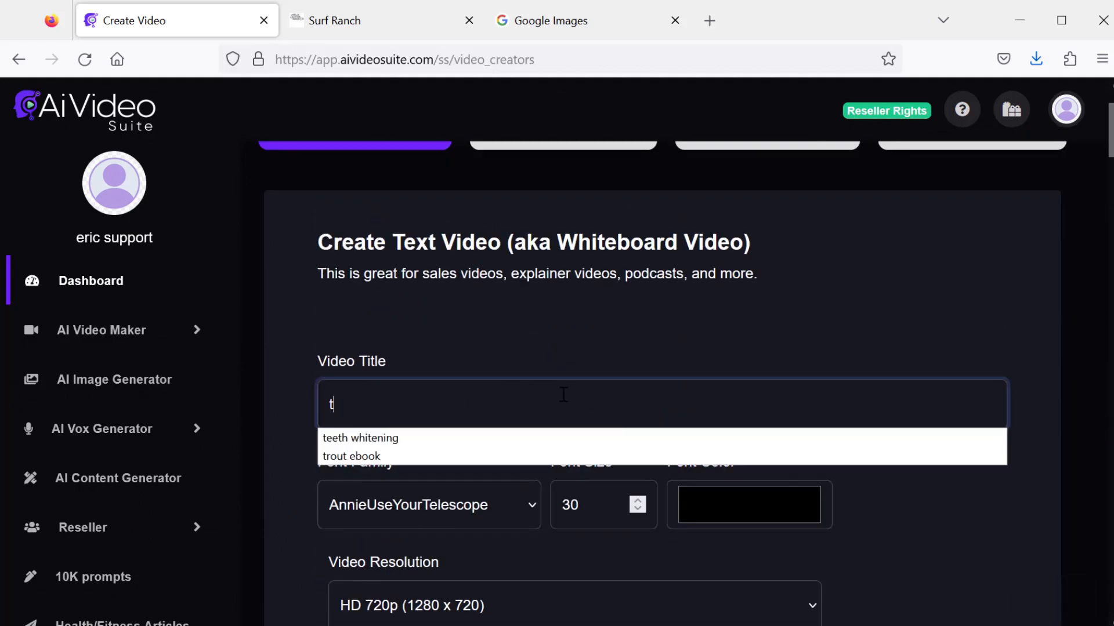
type("reeho")
scroll(501, 327, "down", 5)
left_click(479, 221)
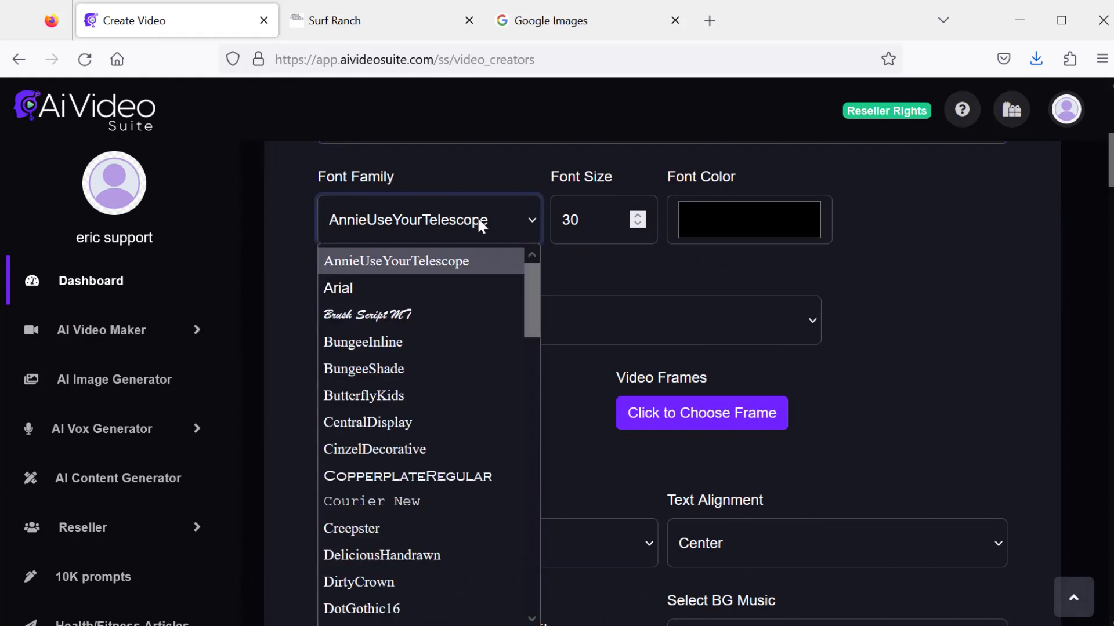
left_click(437, 220)
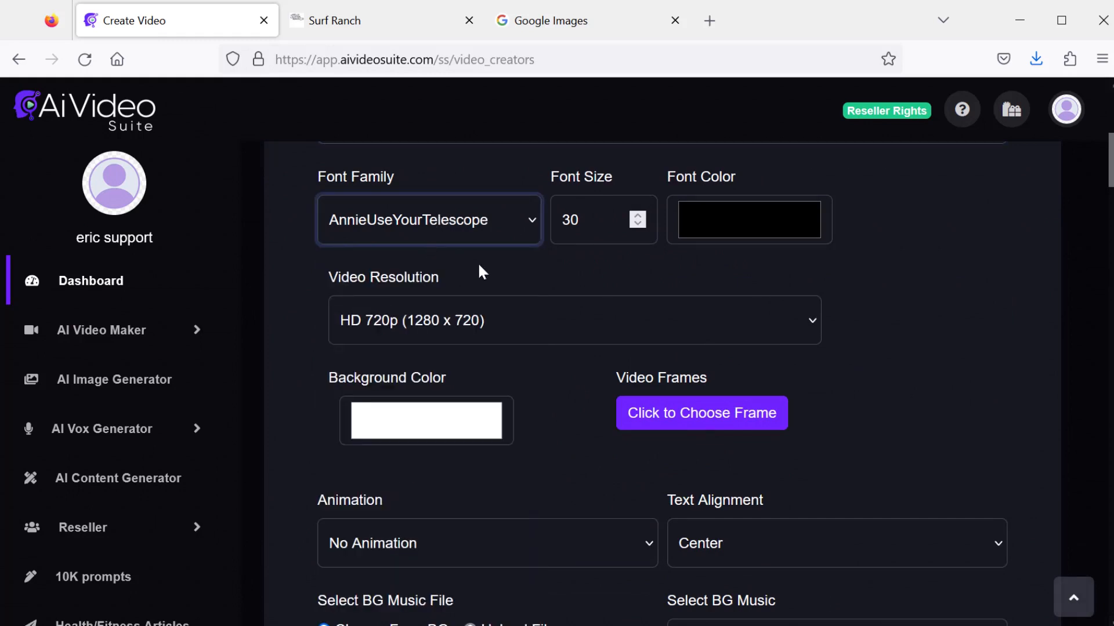
scroll(607, 335, "up", 2)
key("Tab")
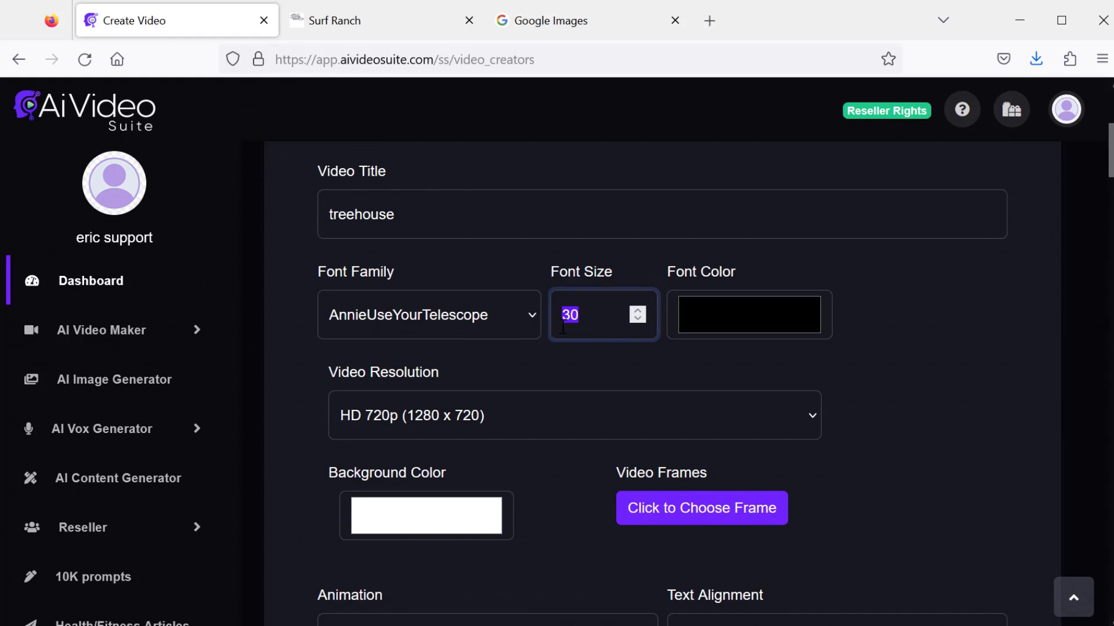
type("70")
- Set the font color to a dark brown
left_click(732, 313)
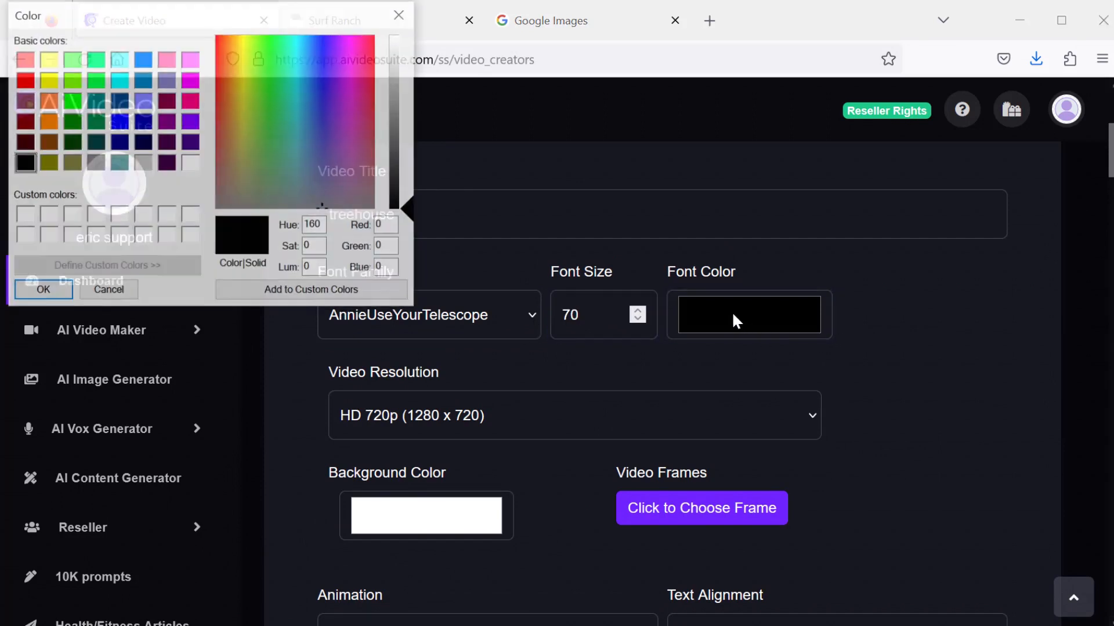
left_click(24, 142)
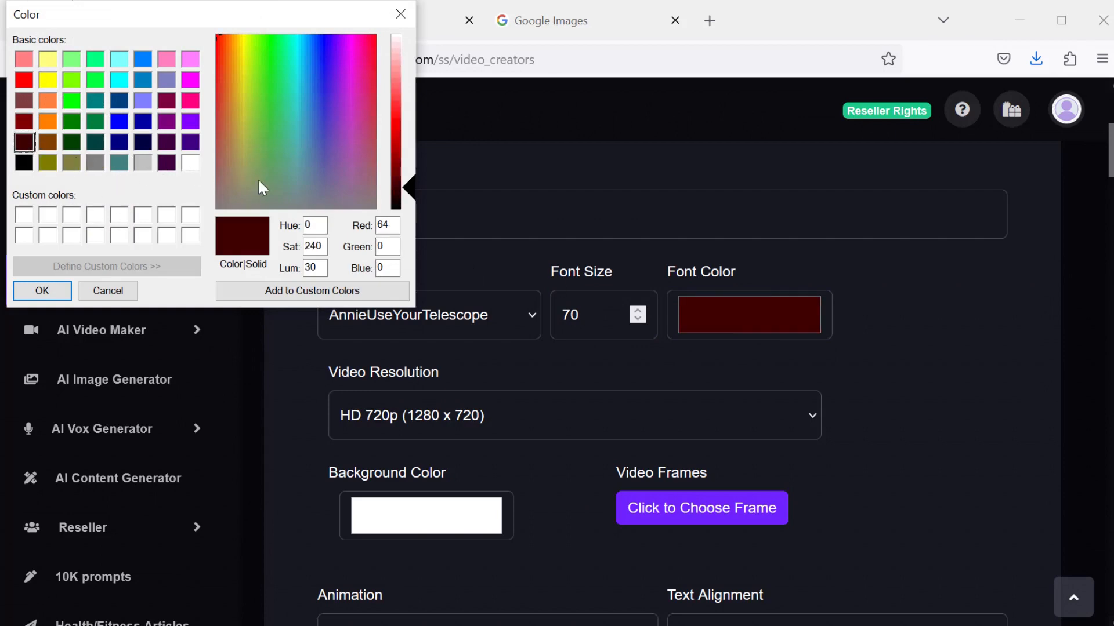
left_click(48, 142)
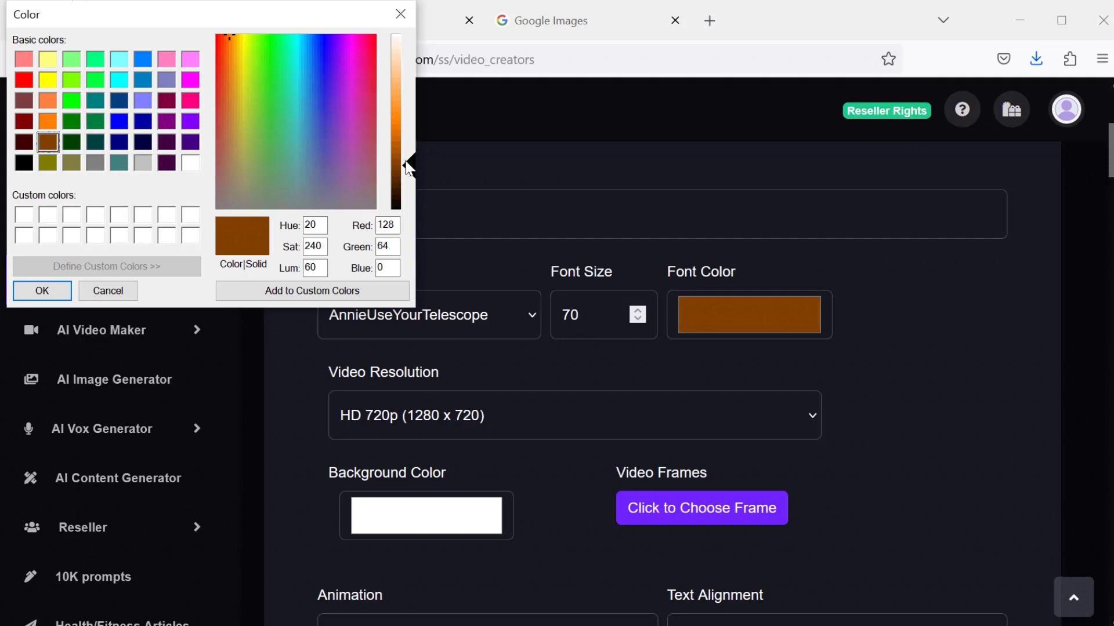
left_click_drag(408, 167, 407, 186)
key("Return")
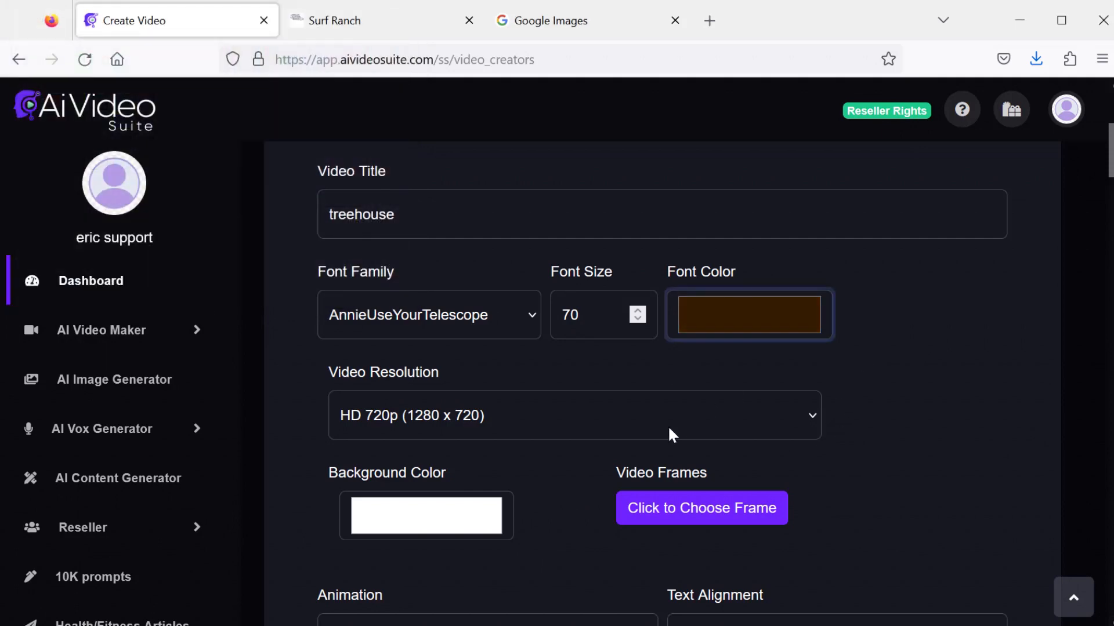
- Set the resolution to Full HD 1080p (1920 x 1080) and choose a gold-cornered video frame
left_click(433, 416)
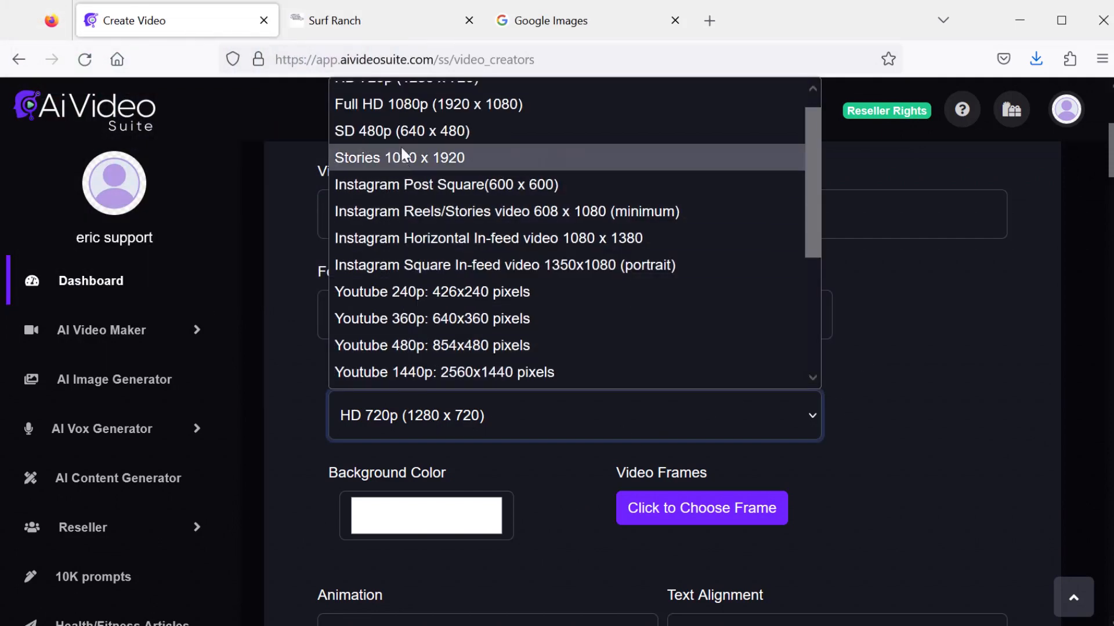
left_click(405, 110)
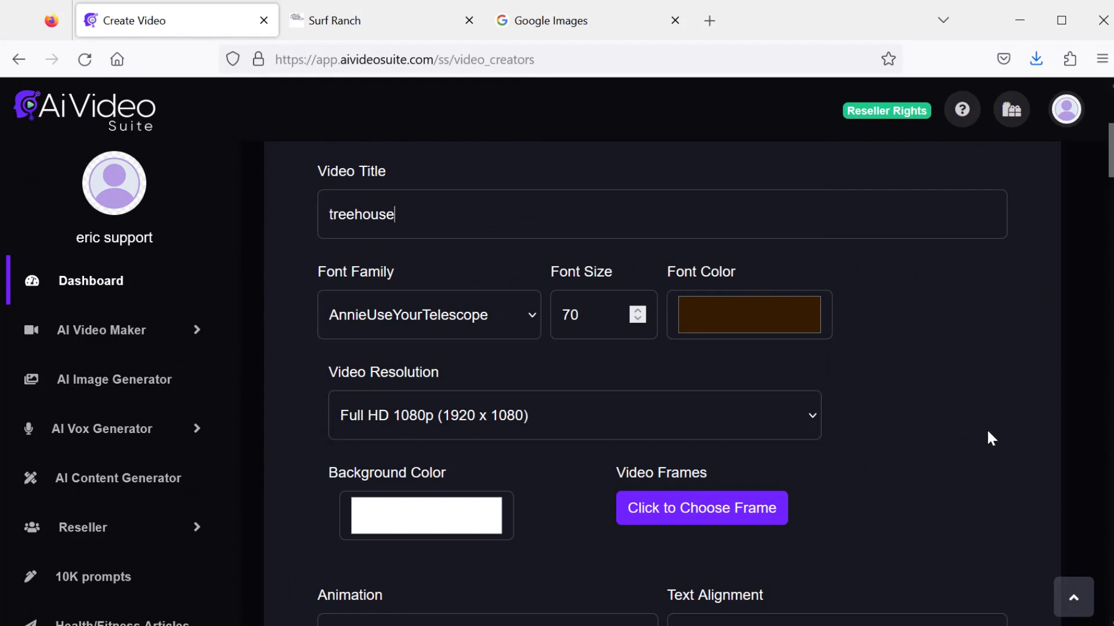
scroll(980, 450, "down", 3)
left_click(689, 323)
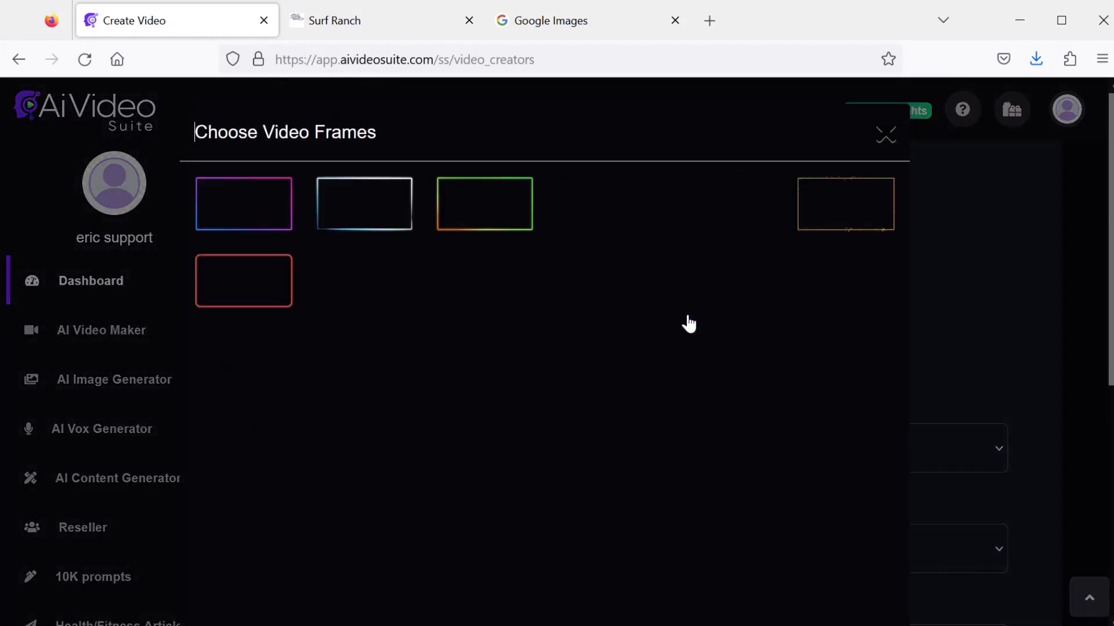
scroll(680, 452, "down", 10)
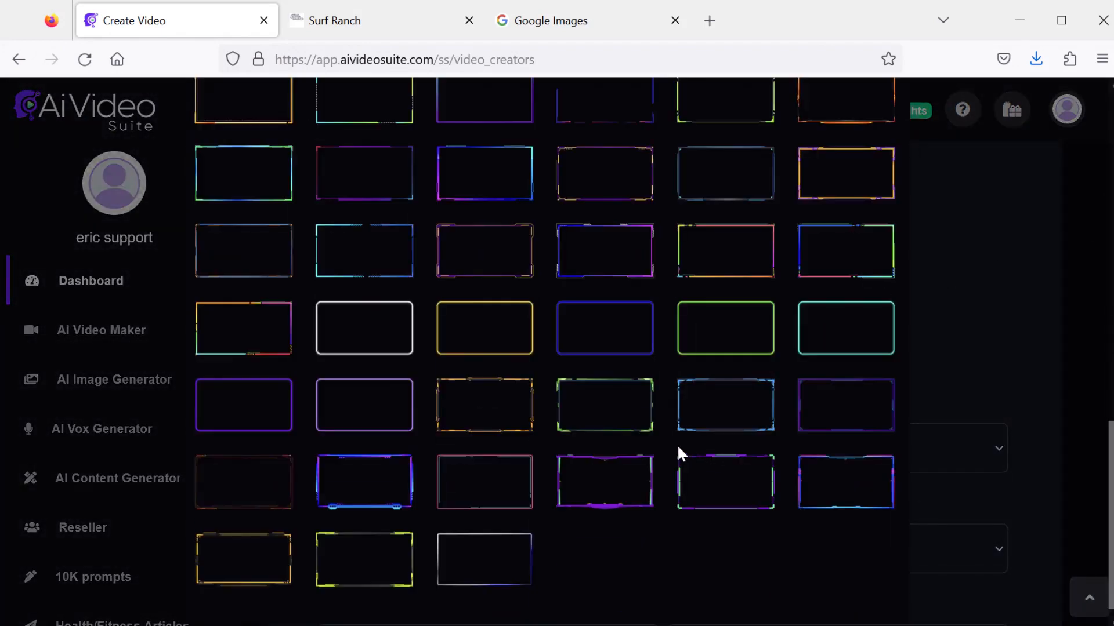
left_click(482, 392)
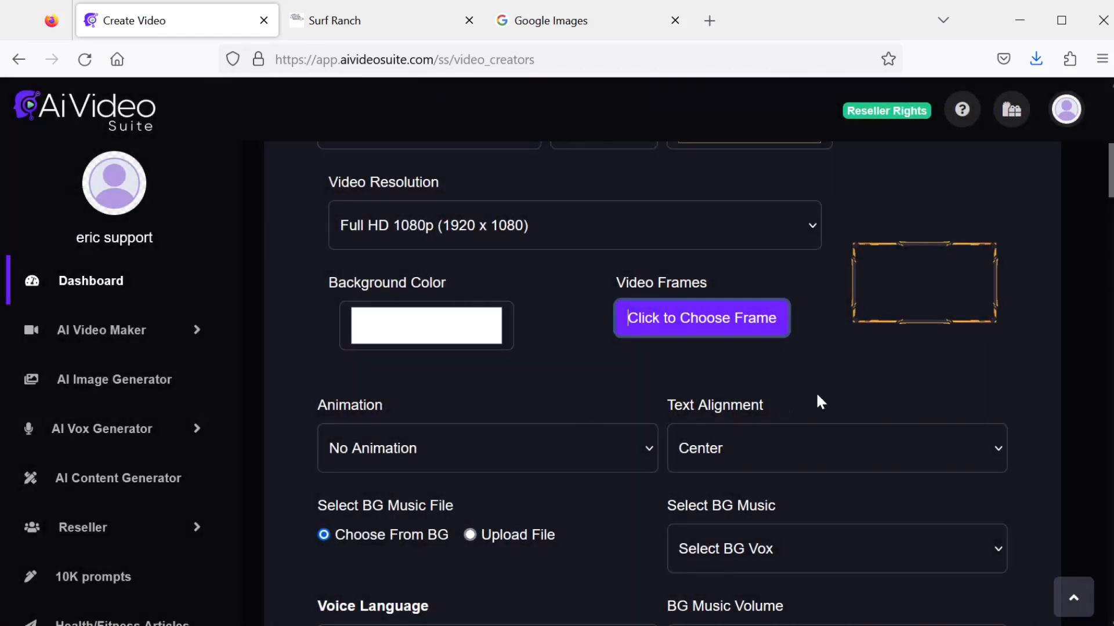
- Select 'Dreamy Skies' as background music with background music volume 0.05
scroll(819, 403, "down", 3)
scroll(808, 290, "down", 3)
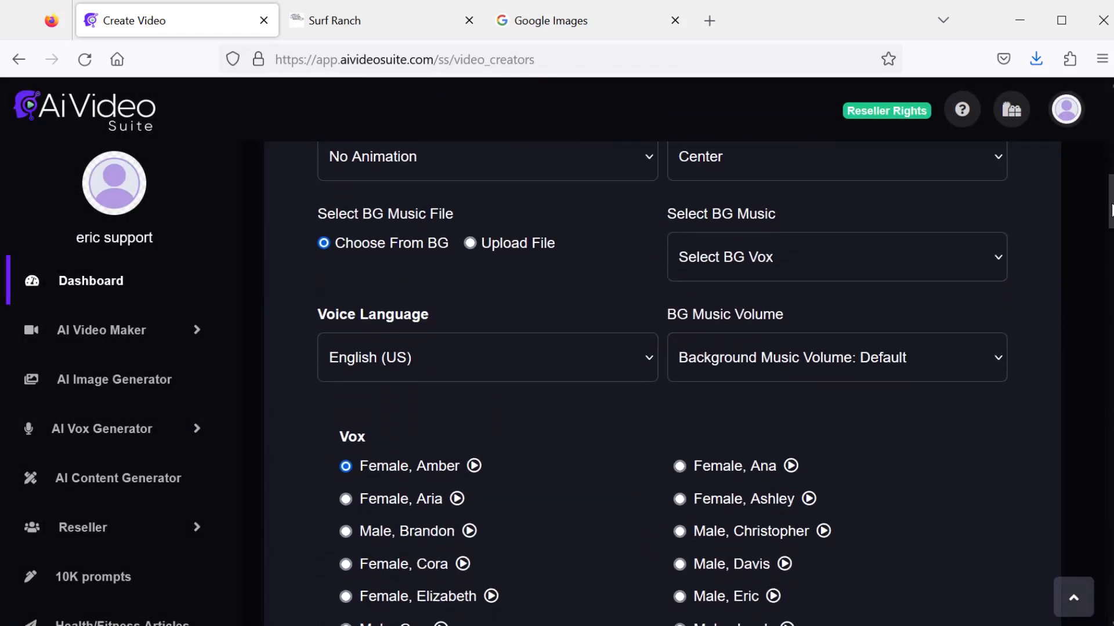
left_click(808, 238)
left_click_drag(991, 305, 987, 374)
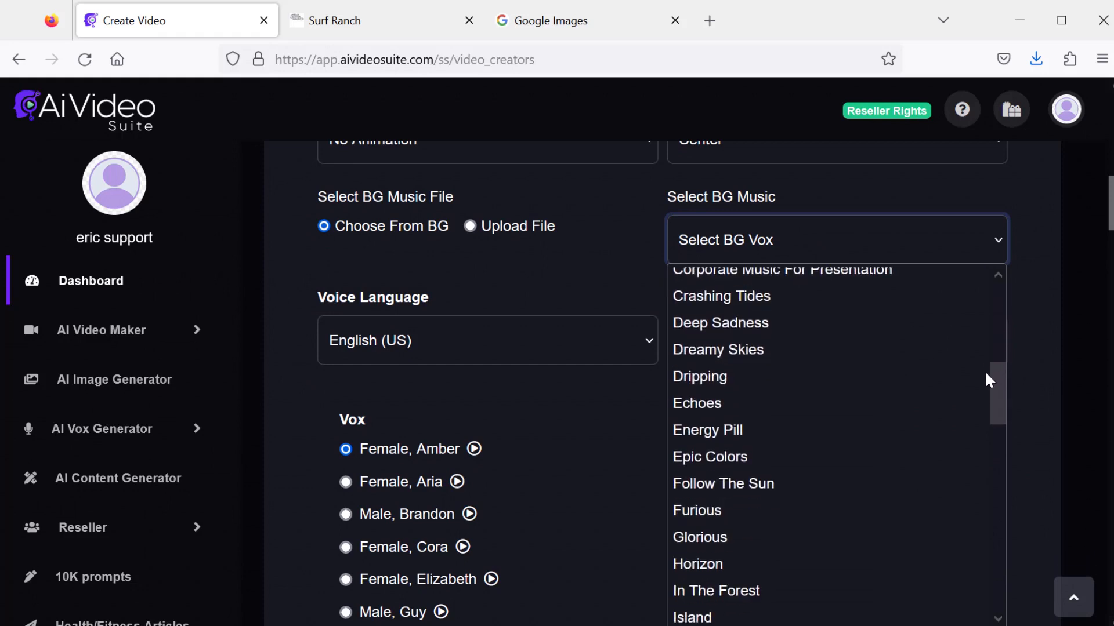
left_click(785, 353)
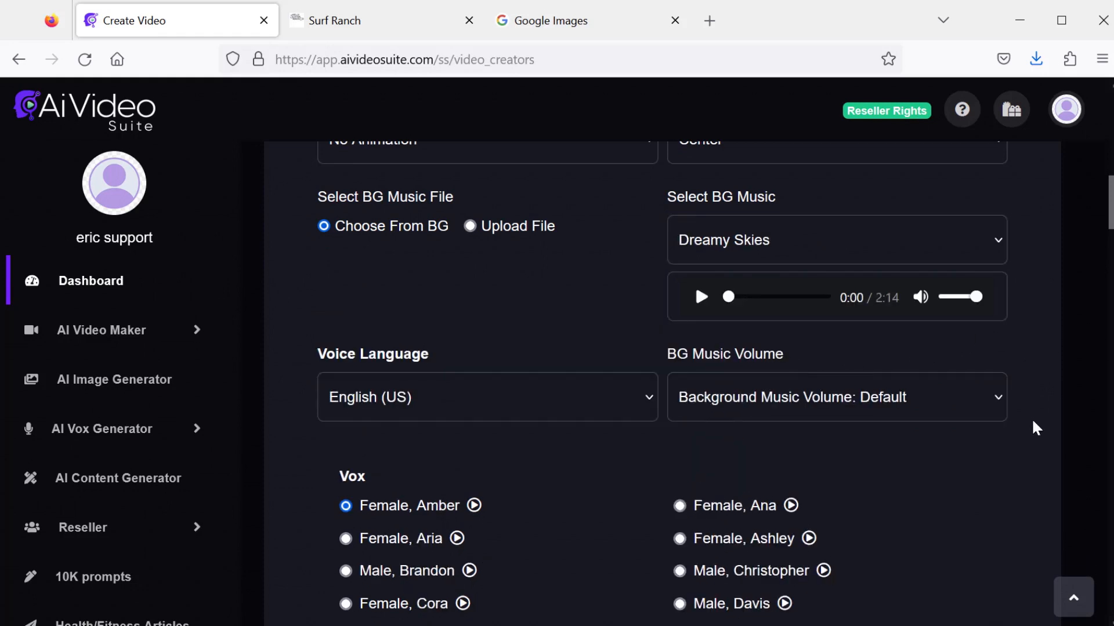
left_click(899, 400)
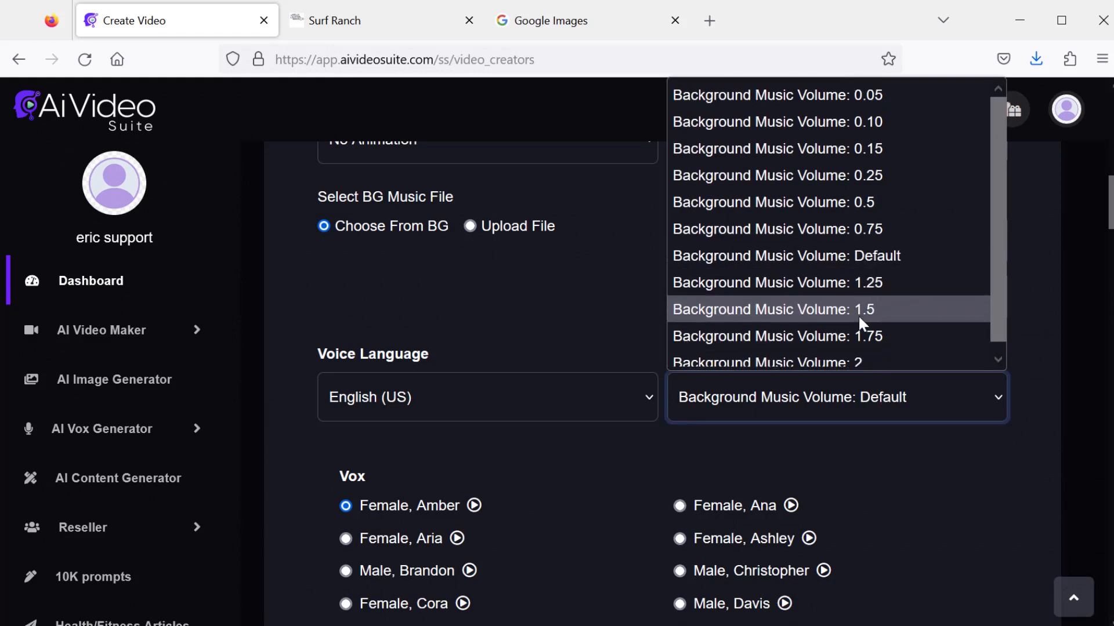
left_click(803, 95)
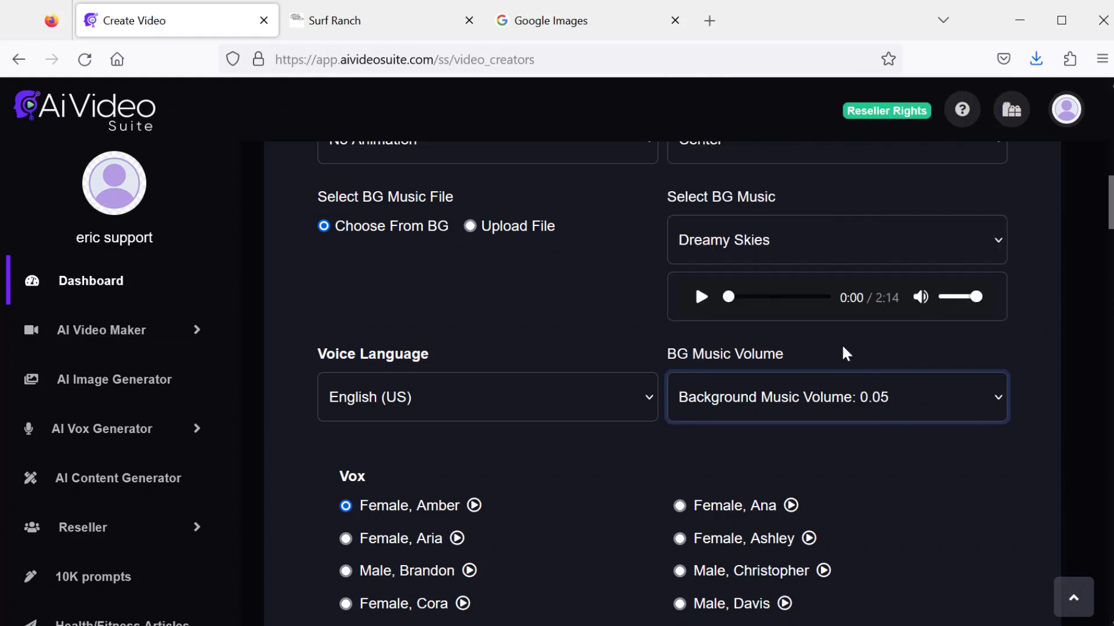
scroll(939, 510, "down", 5)
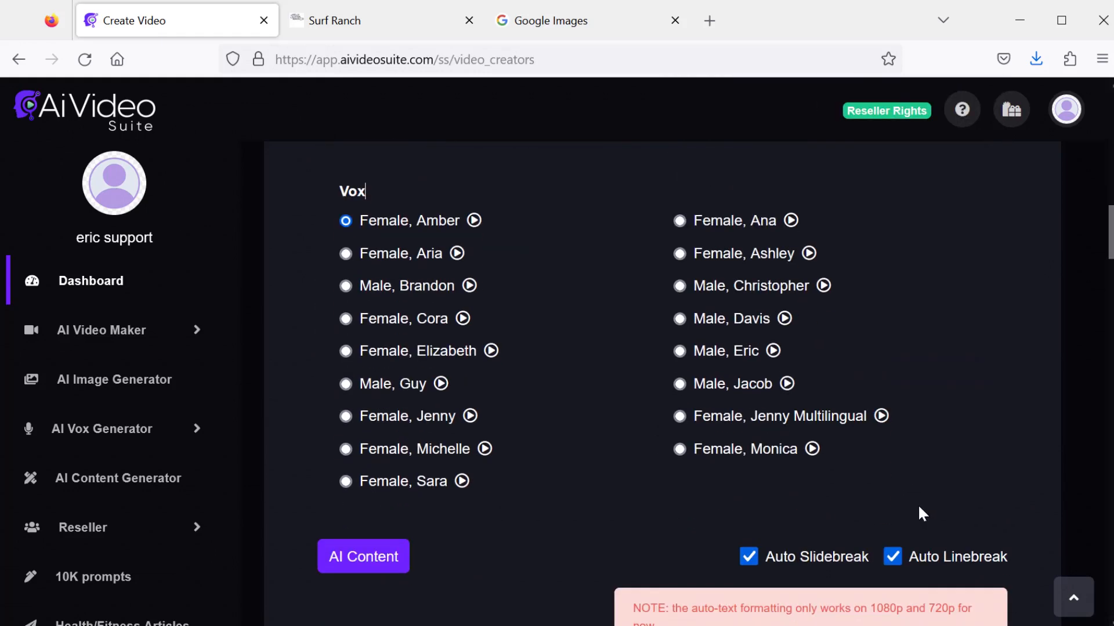
- Choose the Female, Aria voice and create the treehouse whiteboard video
left_click(346, 254)
left_click_drag(1108, 239, 1107, 601)
left_click(942, 566)
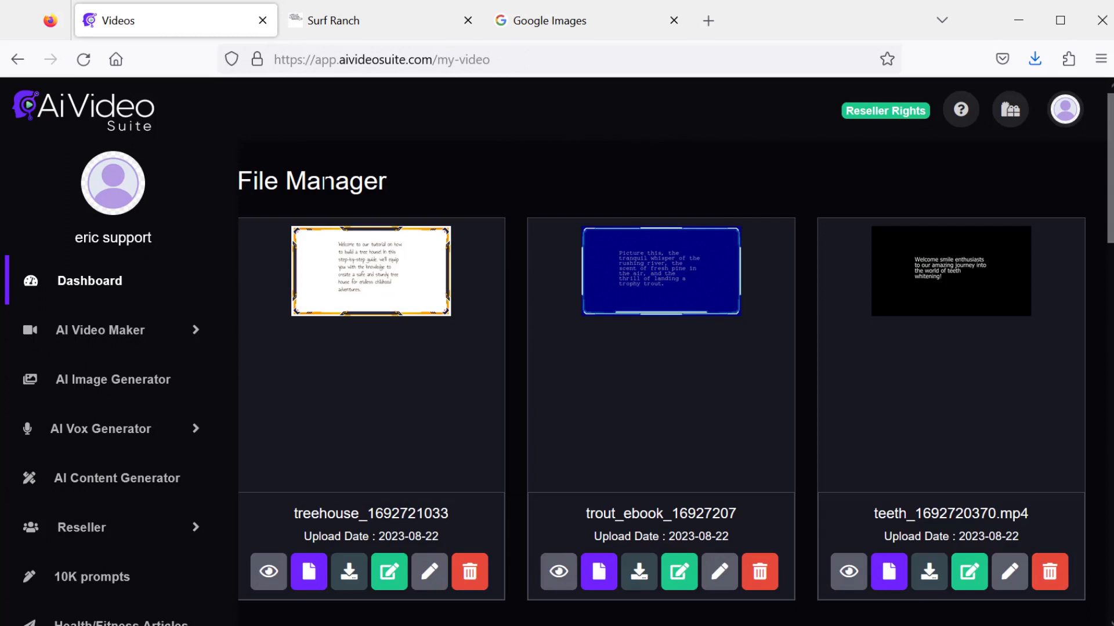
- Preview the treehouse video in the file manager
left_click(270, 571)
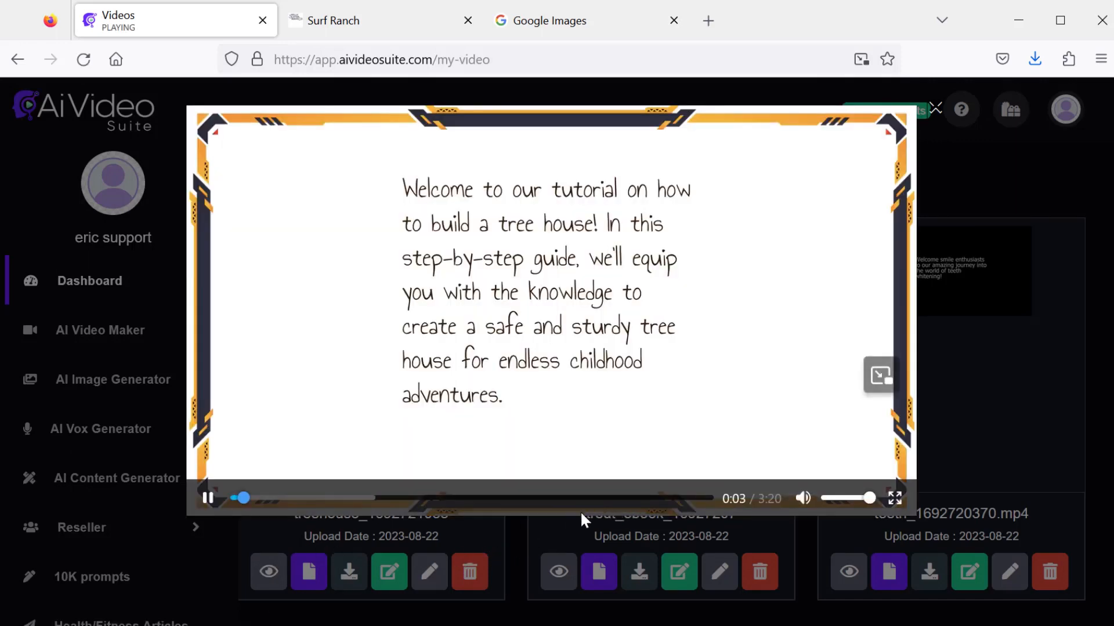
left_click(208, 497)
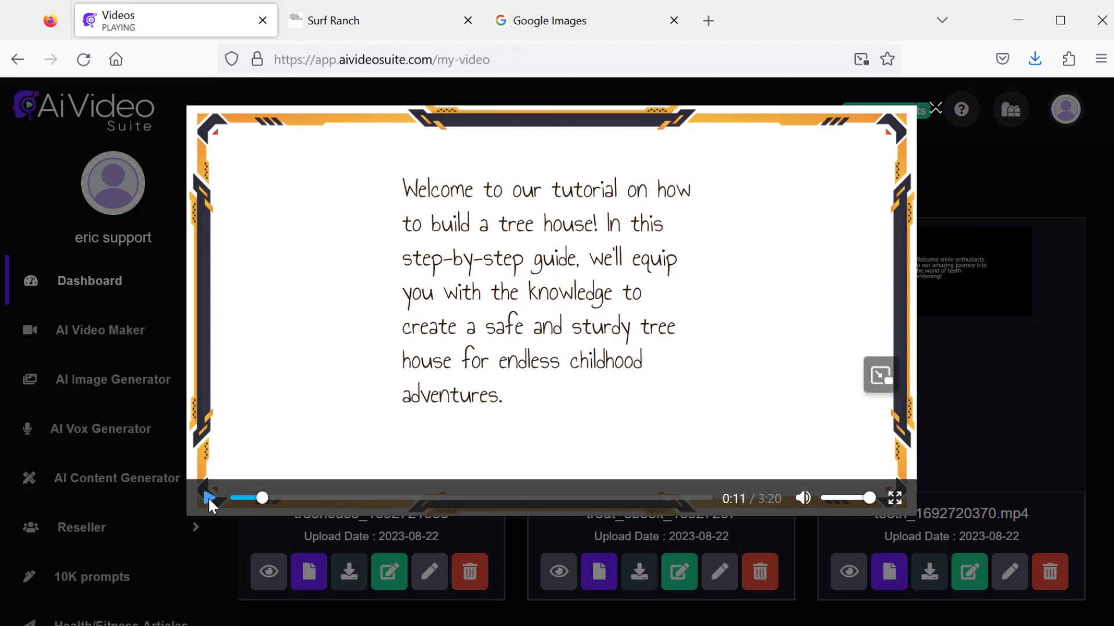
left_click(935, 109)
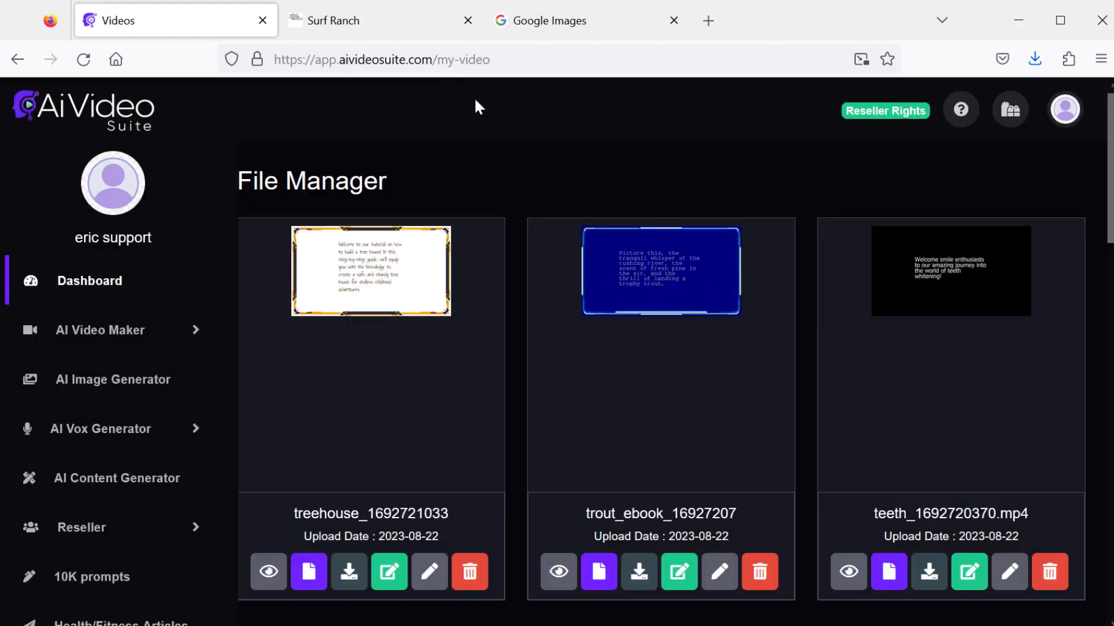
- Start a keyword-search slideshow video and search for 10 images of surfing
left_click(196, 334)
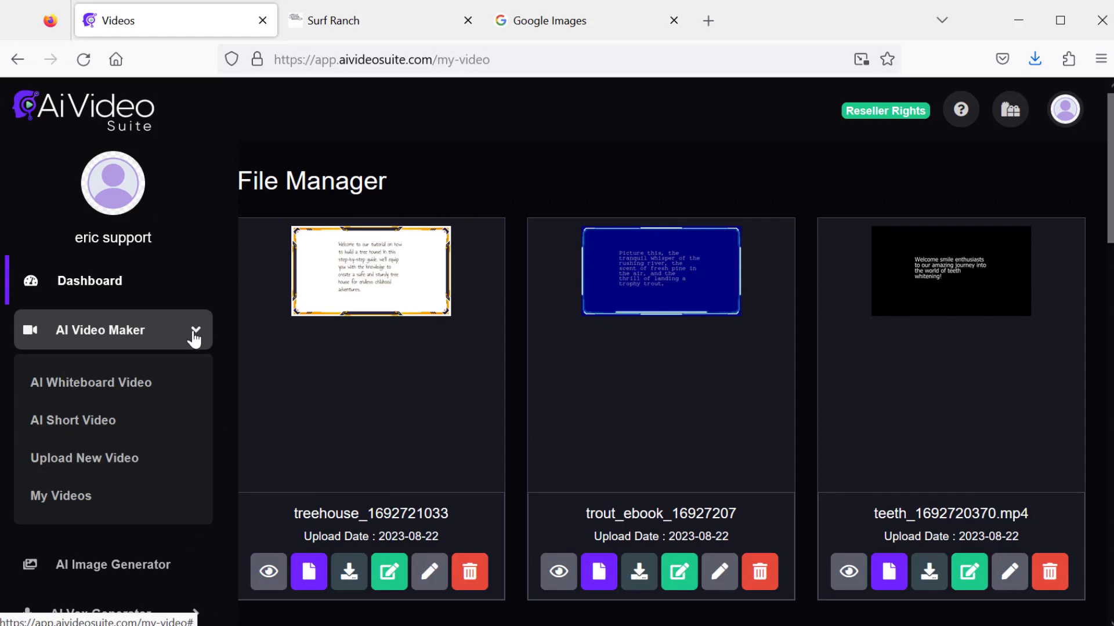
left_click(158, 384)
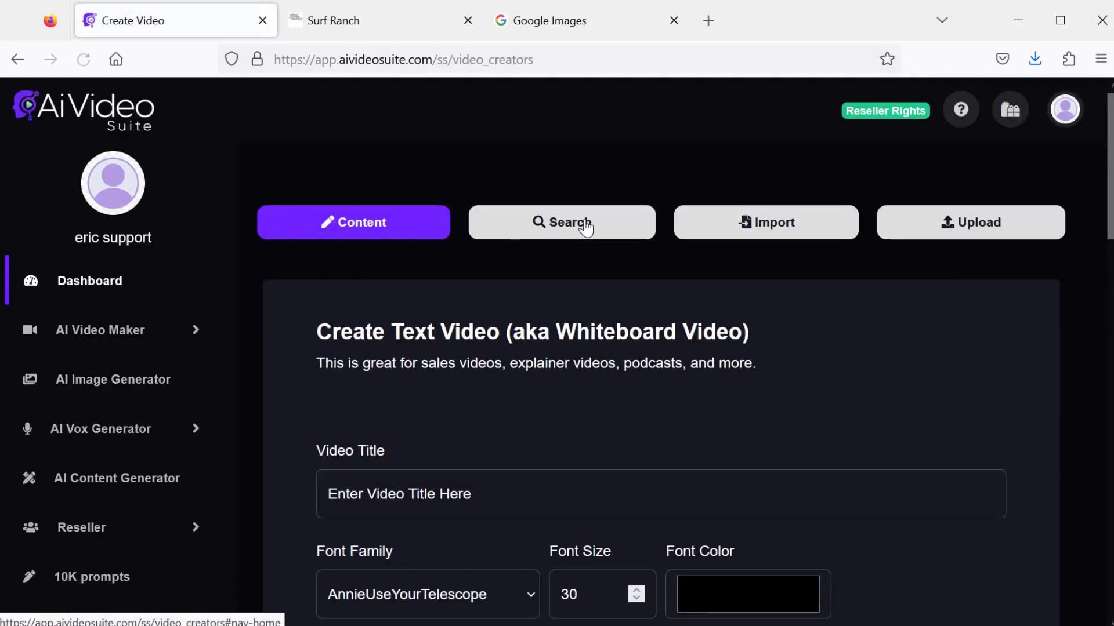
left_click(575, 225)
scroll(604, 391, "down", 3)
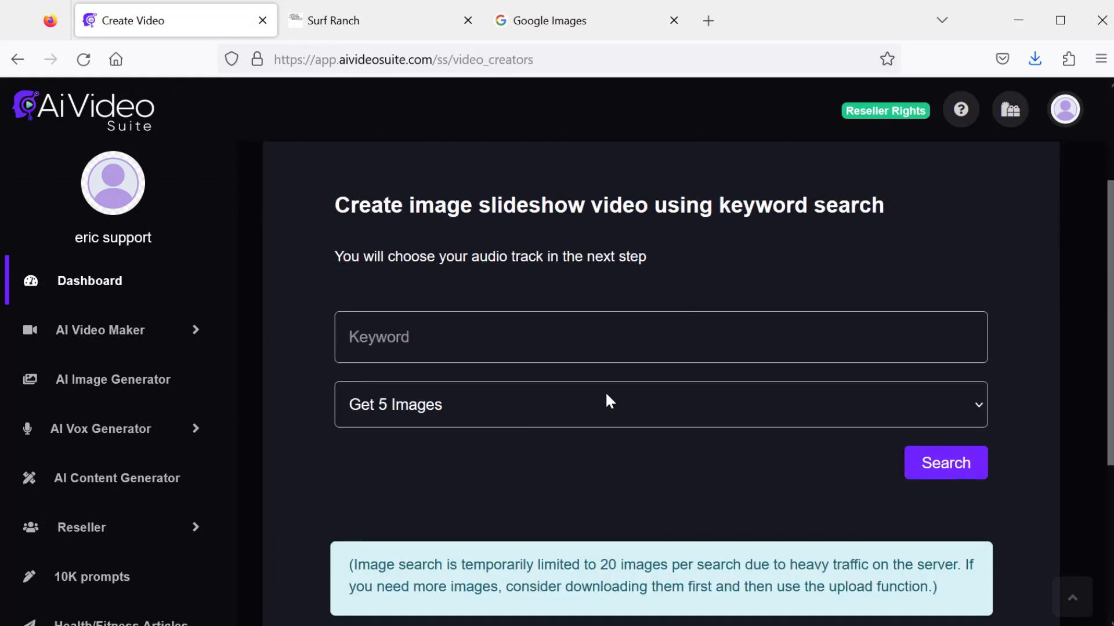
scroll(599, 453, "up", 2)
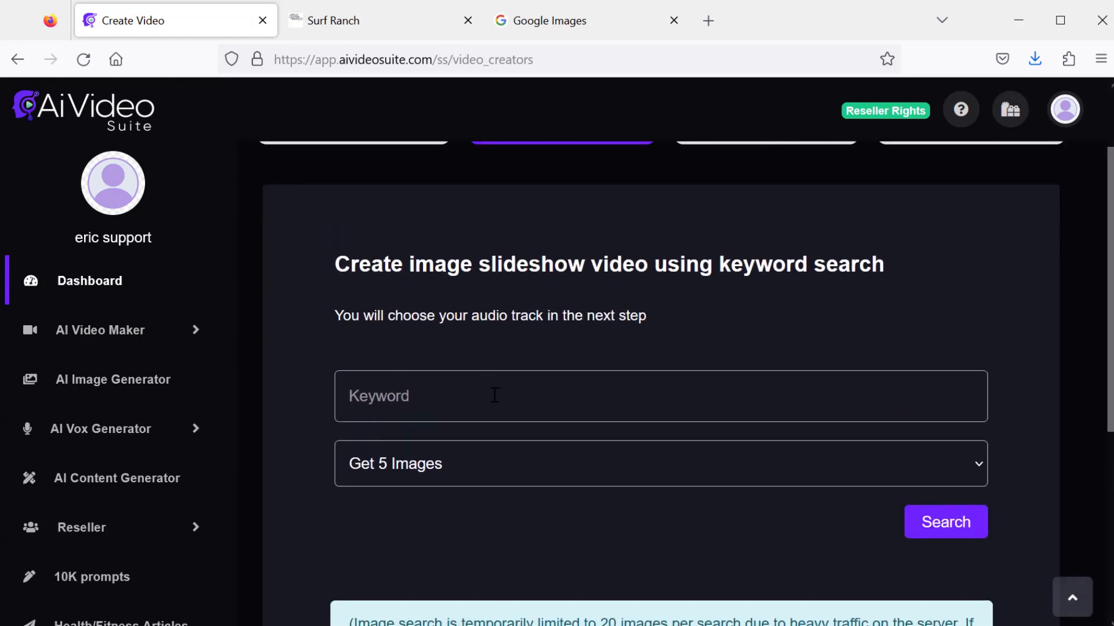
left_click(495, 396)
type("surfing")
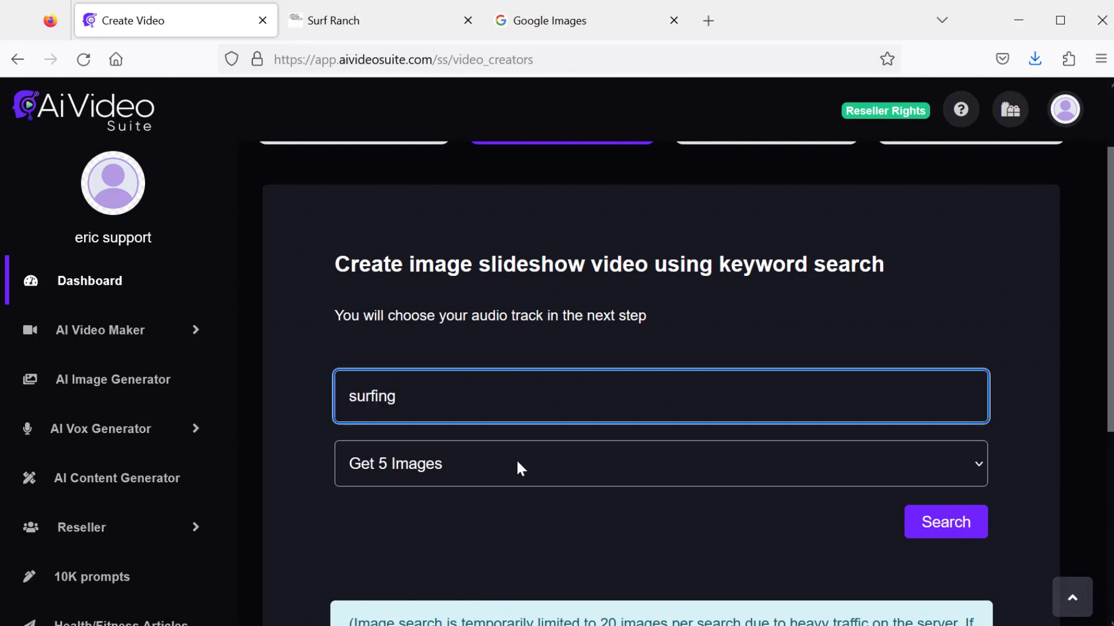
left_click(516, 458)
left_click(490, 531)
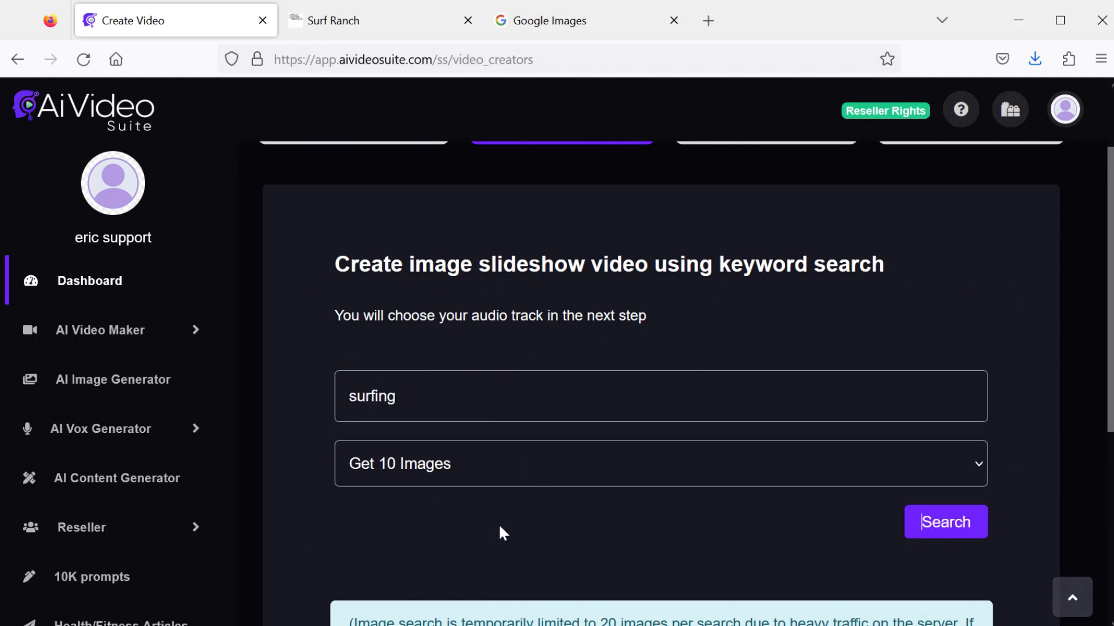
left_click(944, 522)
- Remove the two laptop images and the bikini surfer image from the search results
scroll(833, 489, "down", 10)
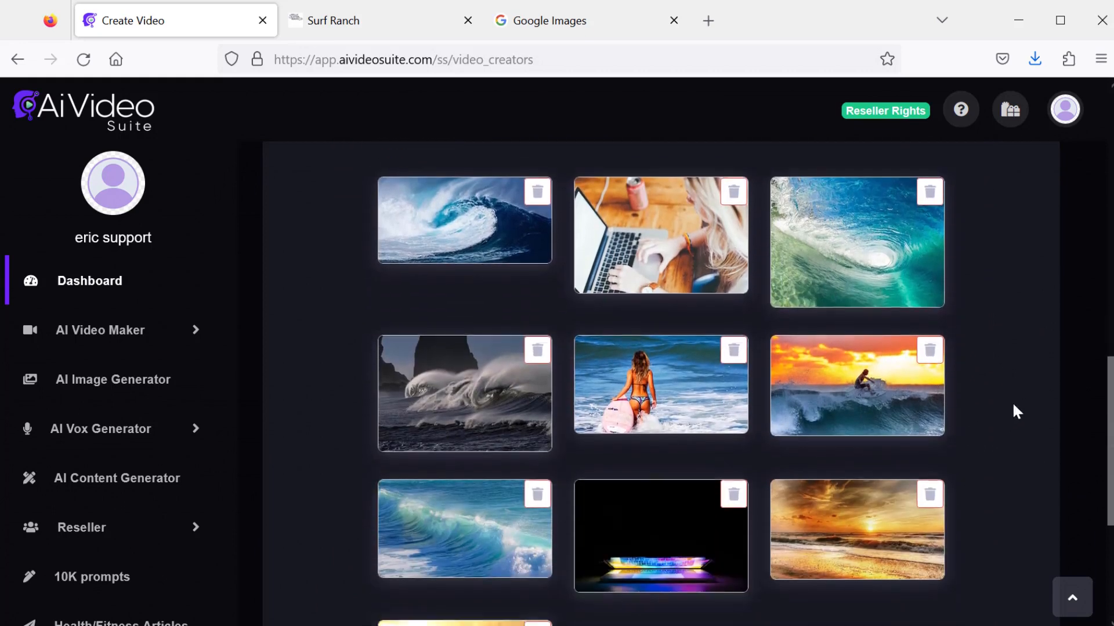
left_click_drag(1109, 377, 1102, 318)
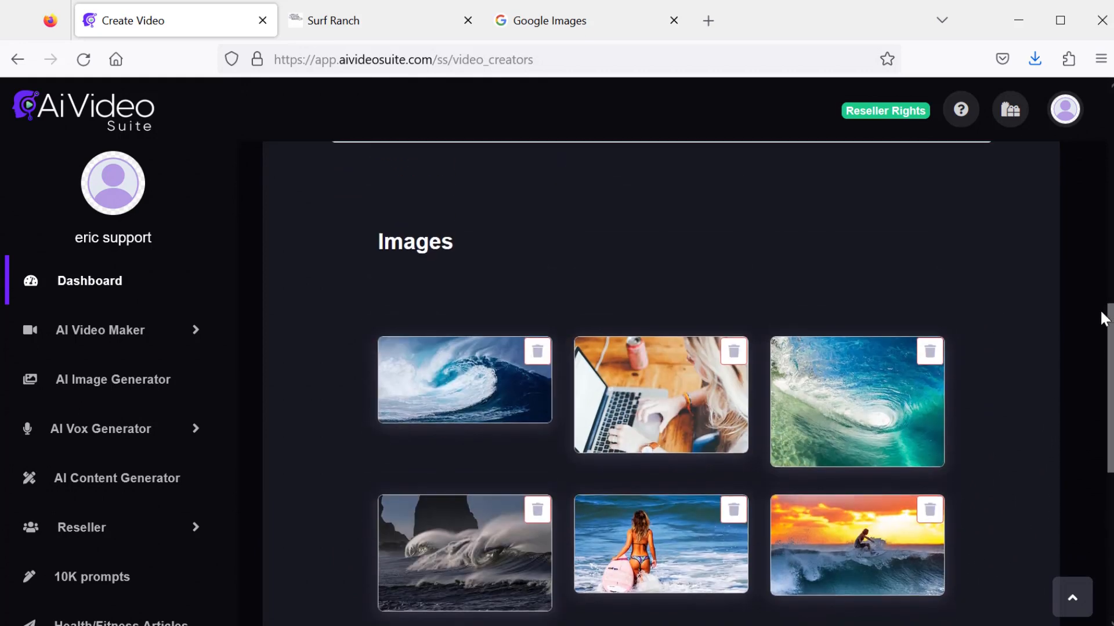
left_click(734, 352)
scroll(628, 400, "down", 2)
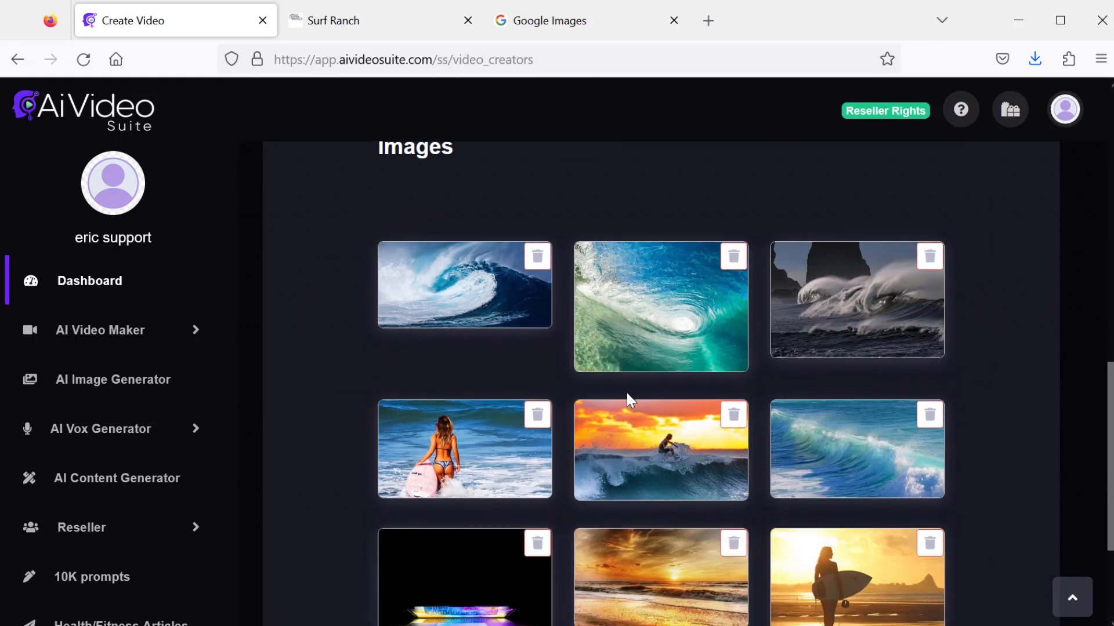
left_click(538, 415)
scroll(666, 449, "down", 2)
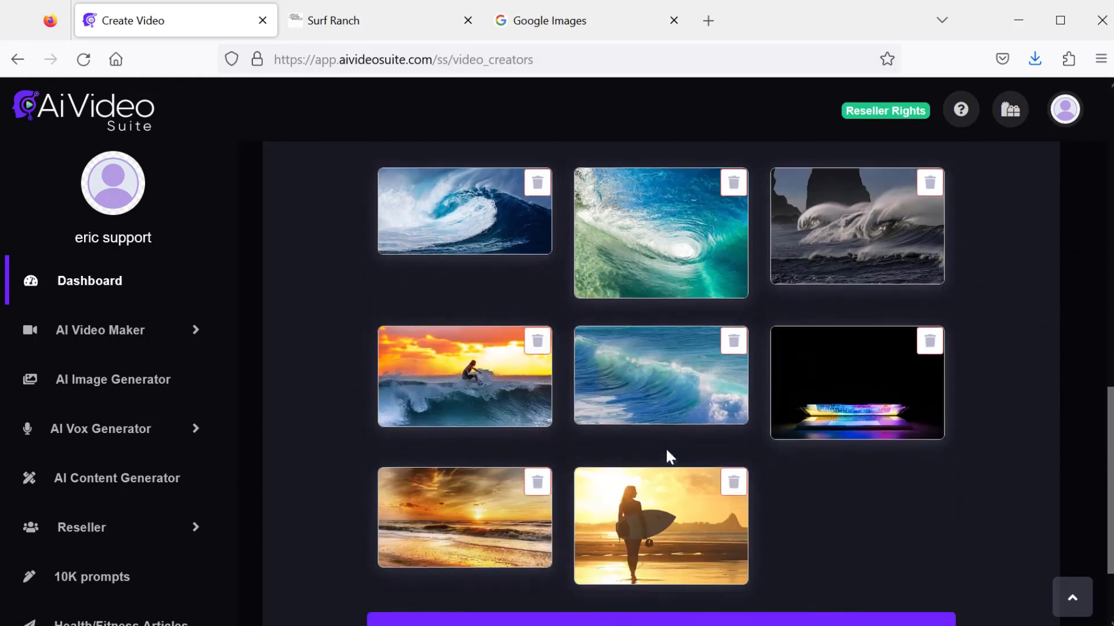
left_click(931, 329)
scroll(995, 367, "up", 2)
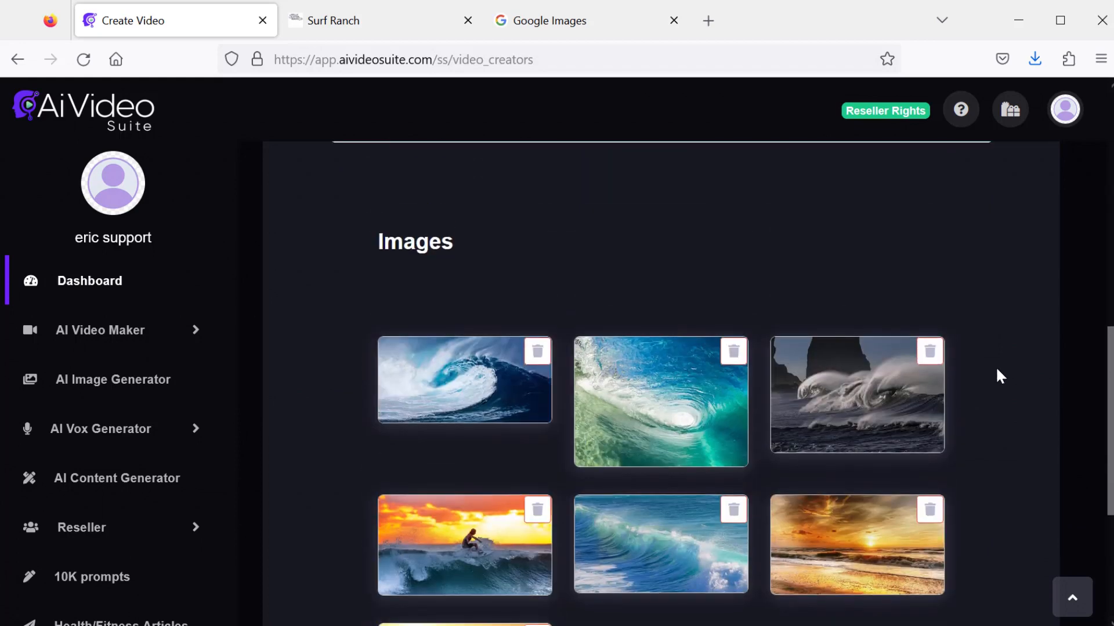
scroll(995, 374, "down", 2)
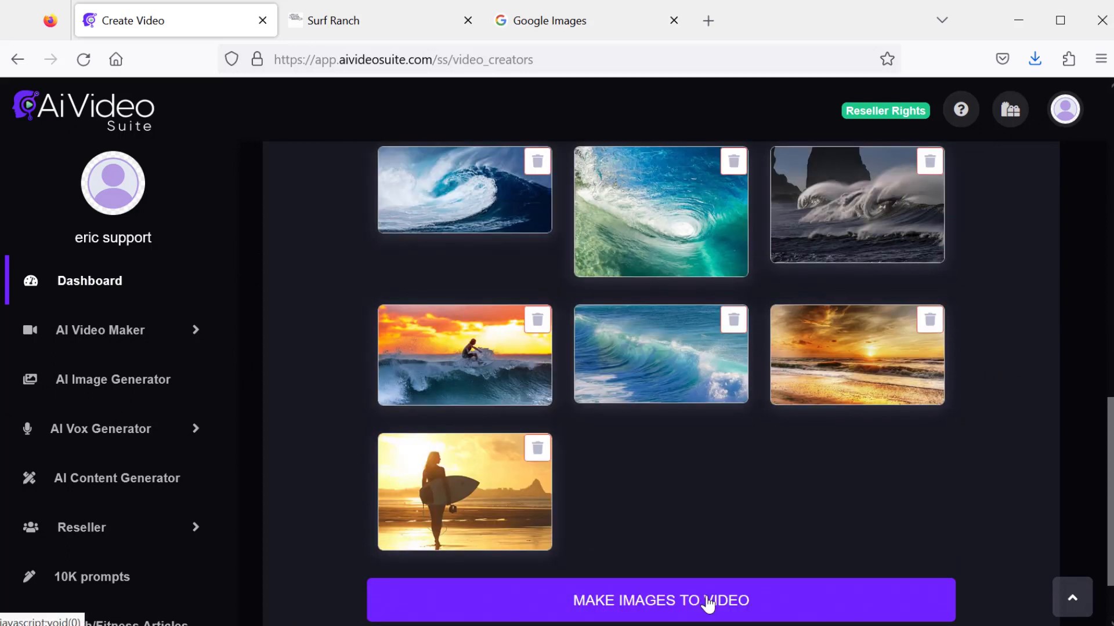
- Make the images into a video titled surf pics at Full HD 1080p with 3 seconds per image
left_click(707, 603)
left_click(489, 201)
type("surf pics")
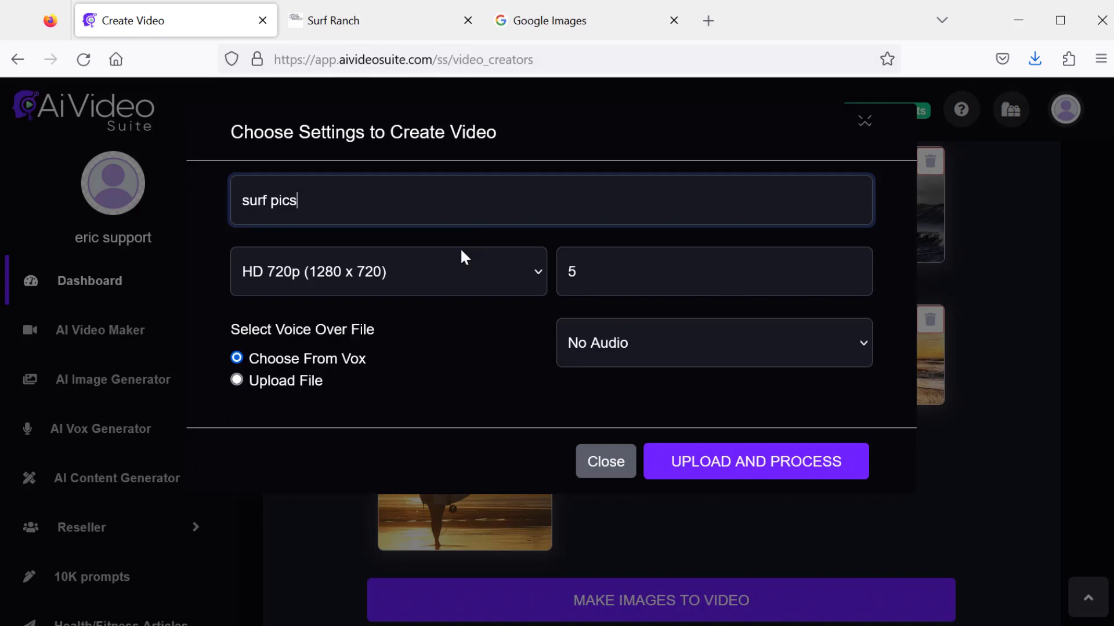
left_click(460, 249)
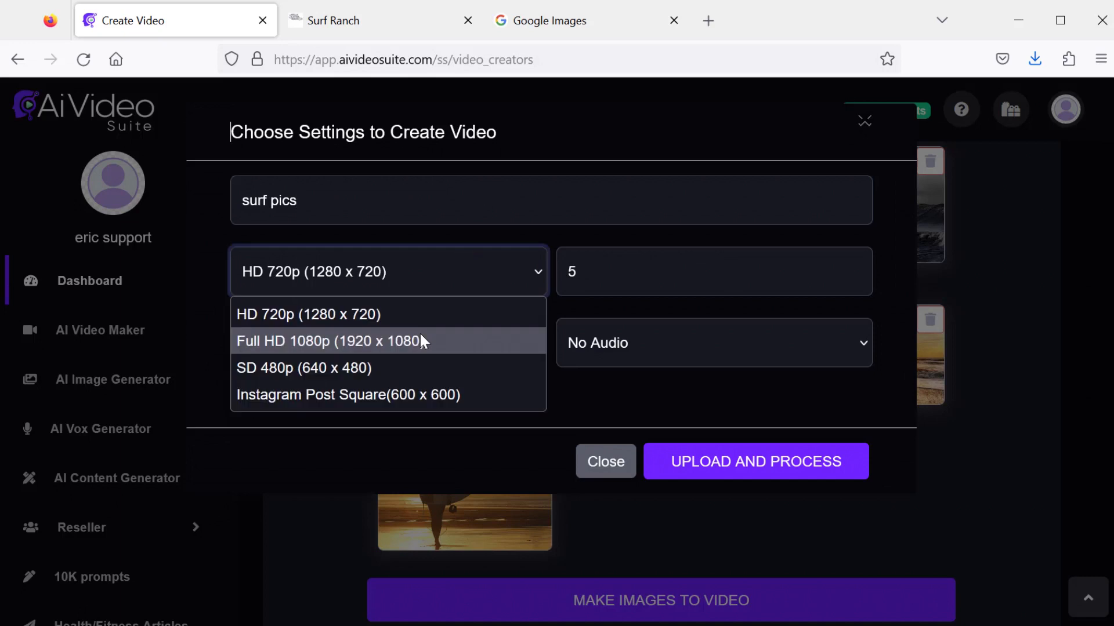
left_click(419, 336)
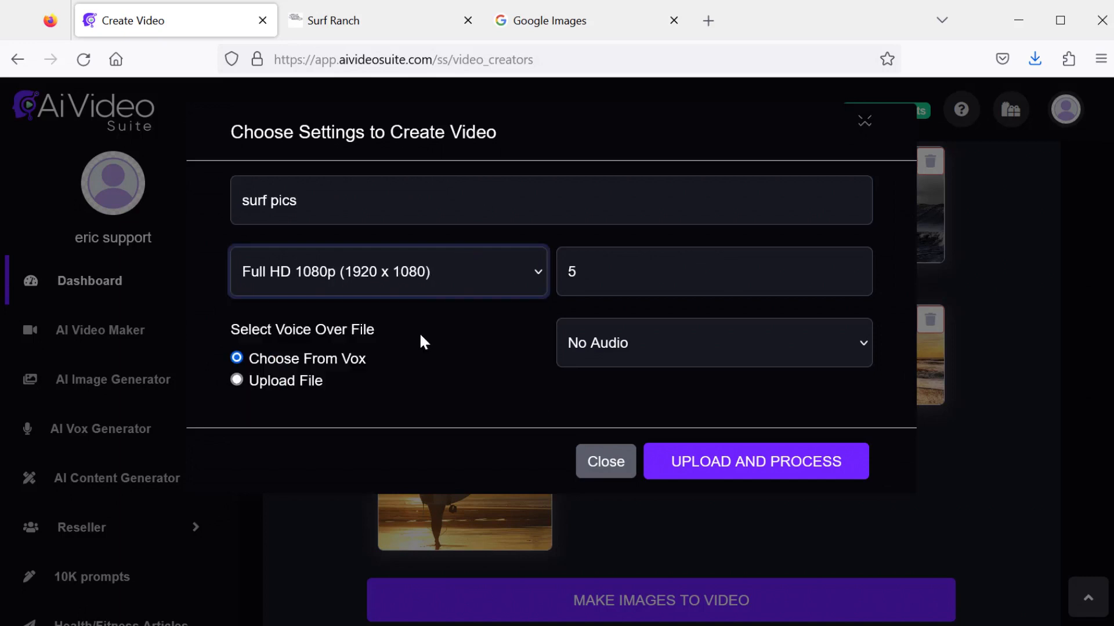
left_click_drag(592, 270, 557, 266)
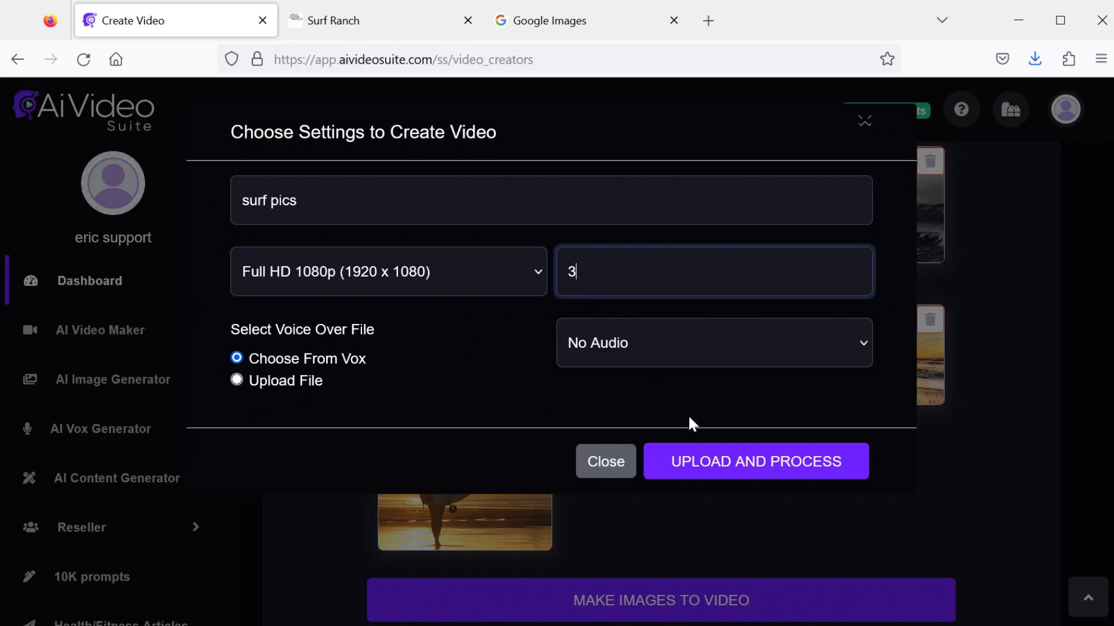
left_click(742, 469)
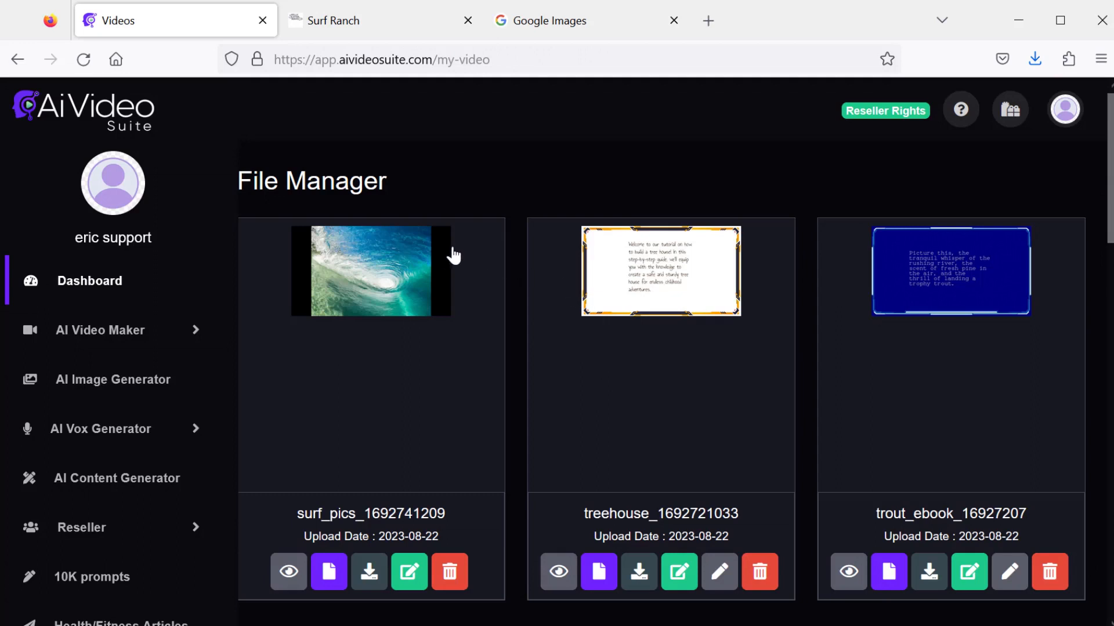
- Preview the surf pics video
left_click(289, 571)
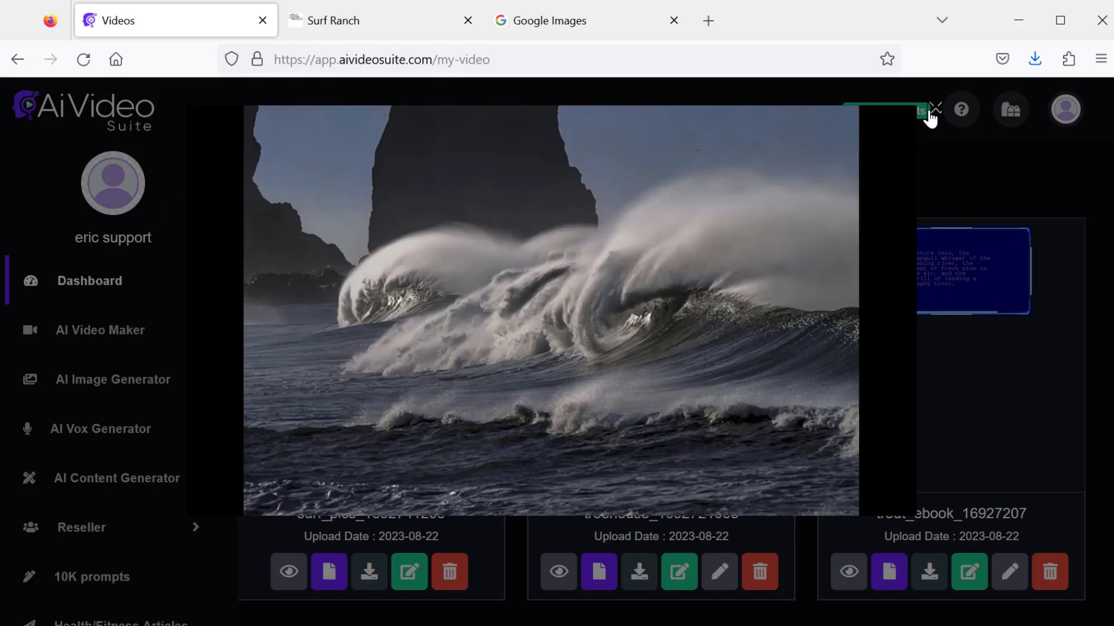
left_click(934, 109)
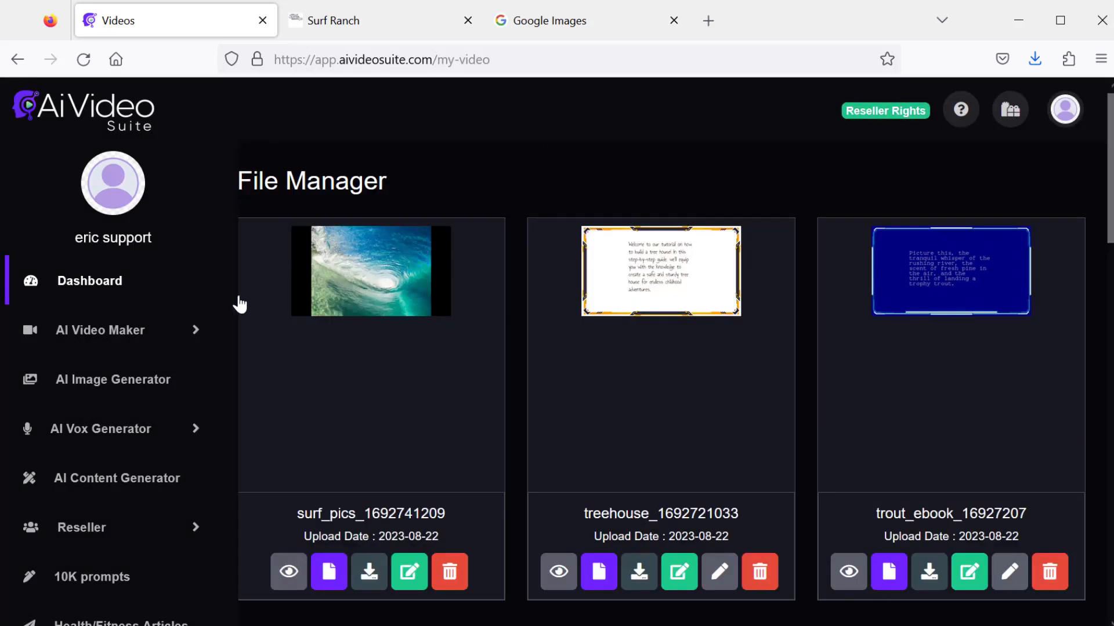
- Open a new vox and title it trout vox
left_click(198, 330)
left_click(161, 387)
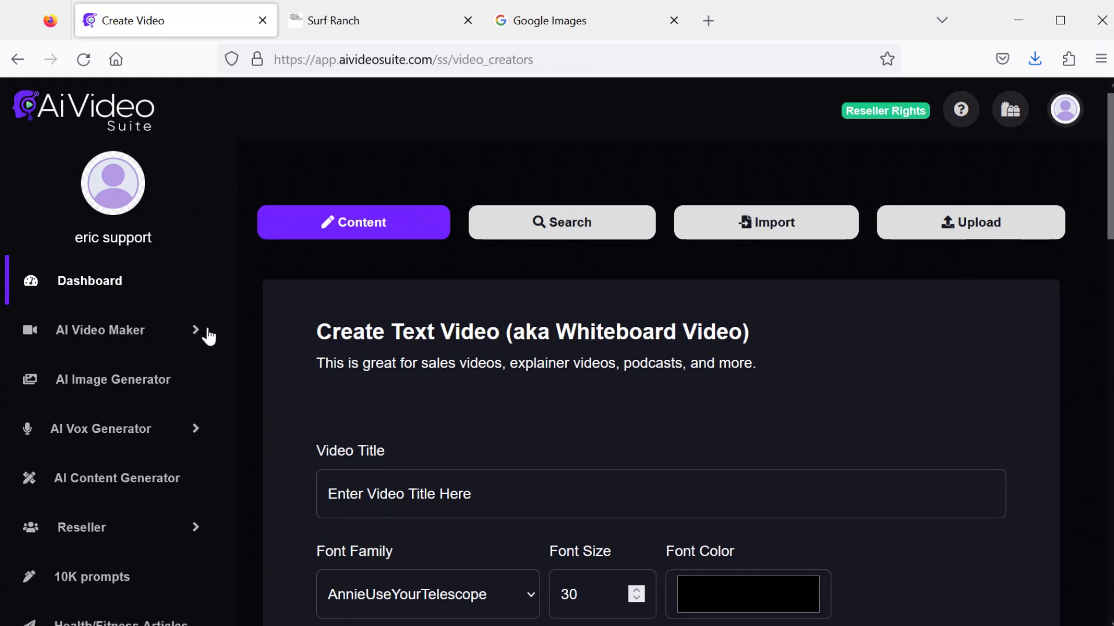
scroll(174, 371, "down", 2)
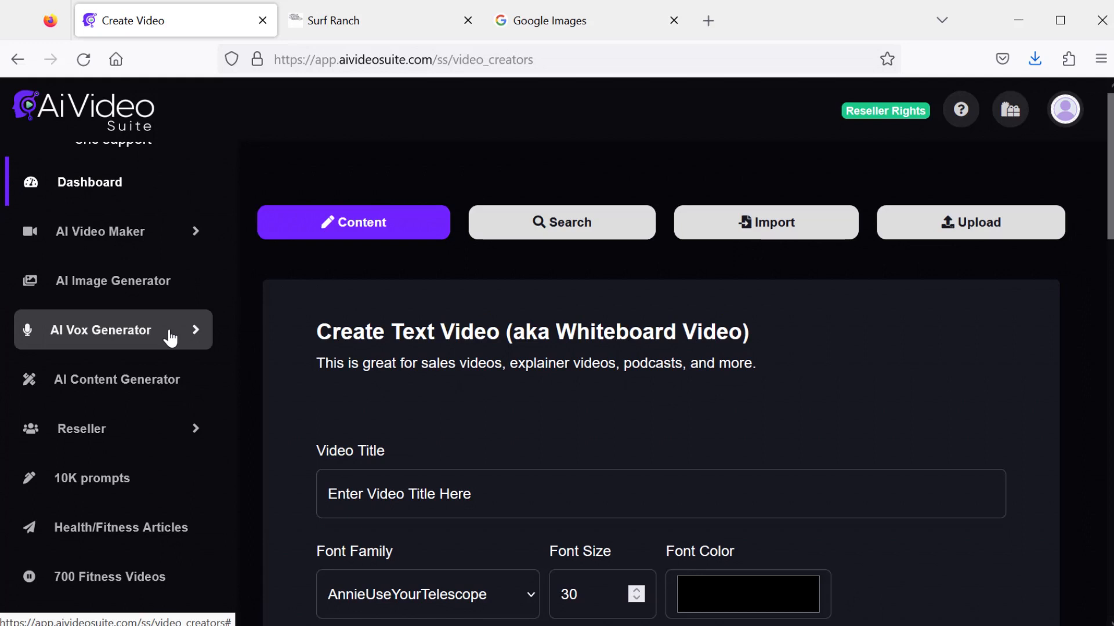
left_click(121, 340)
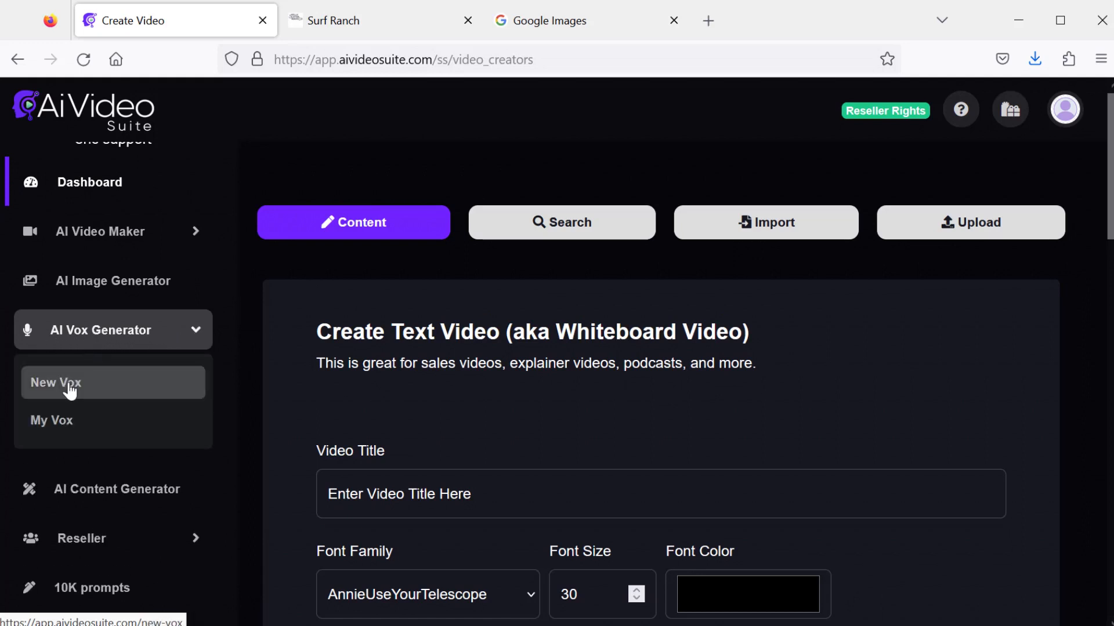
left_click(69, 385)
type("x")
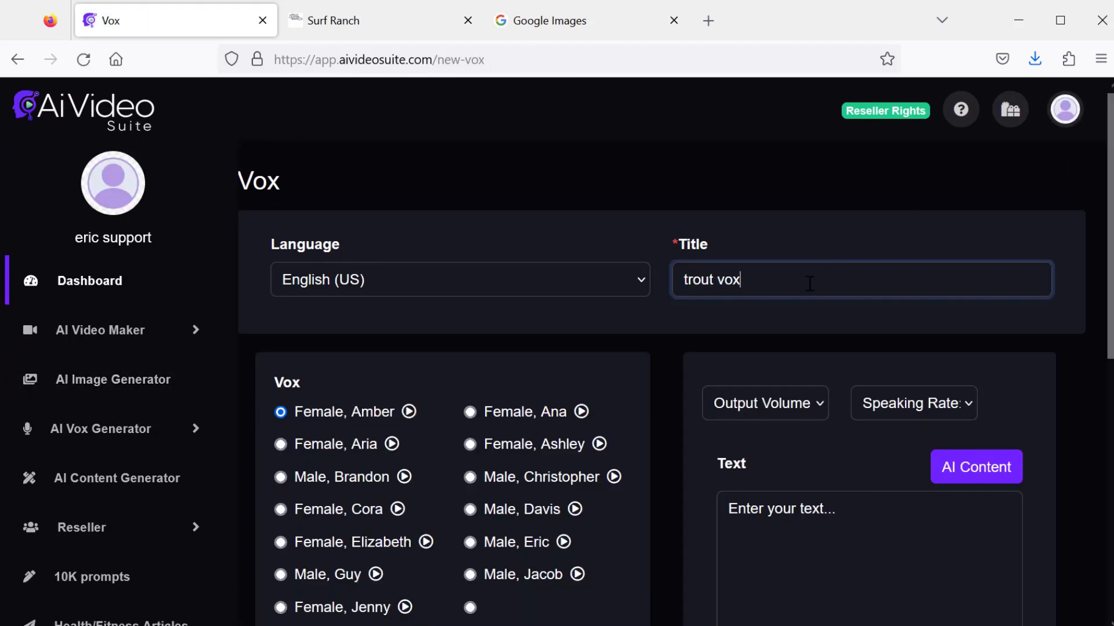
- Generate AI content with the prompt 'Write a 100 word video script about trout fishing' and insert it as the vox text
scroll(810, 284, "down", 2)
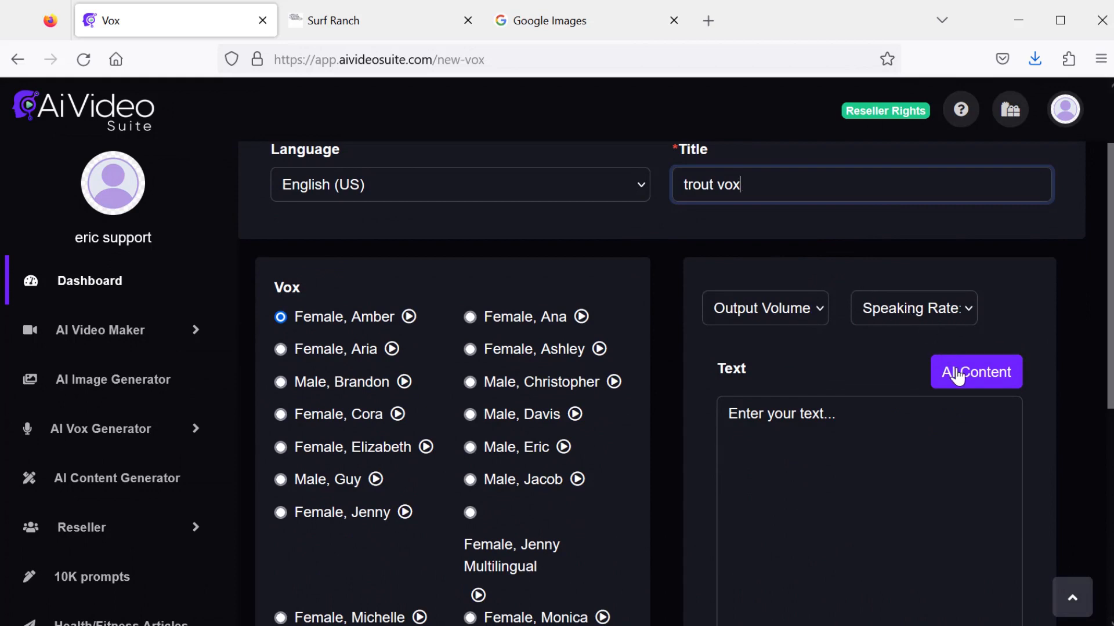
scroll(836, 492, "down", 1)
scroll(861, 452, "up", 3)
left_click(962, 371)
left_click(612, 228)
type("Write a 100 word video script about trout fishing")
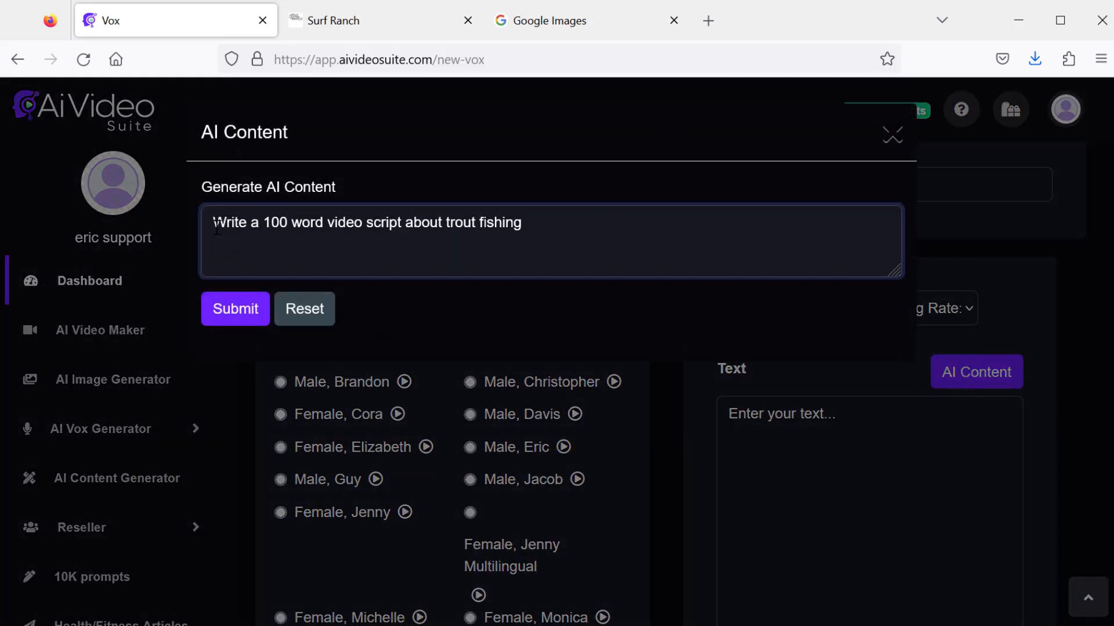
left_click(238, 310)
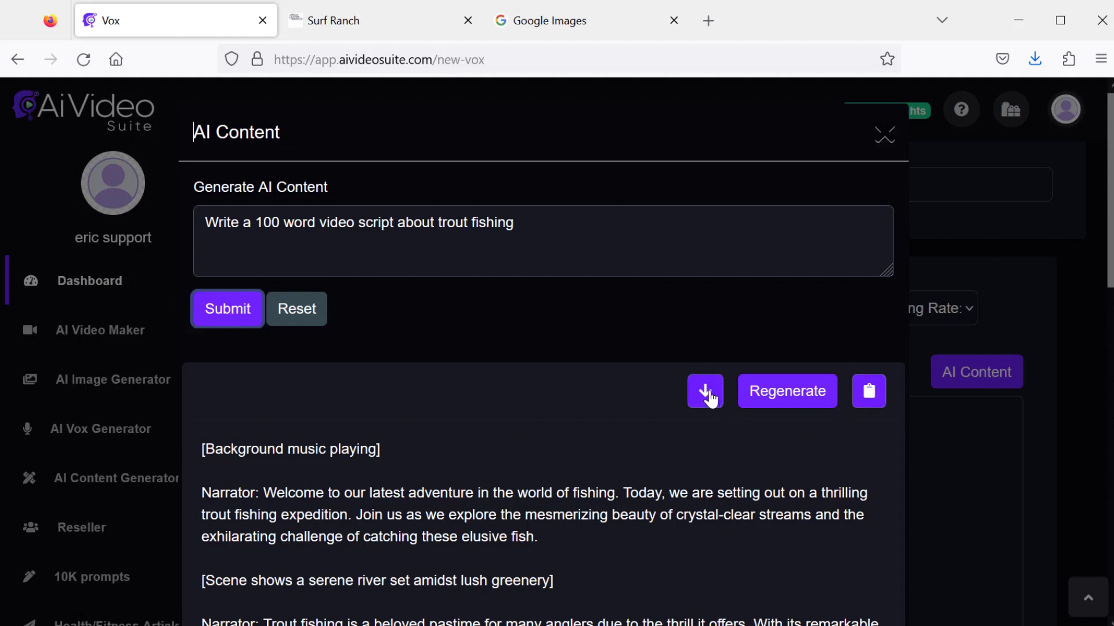
left_click(709, 398)
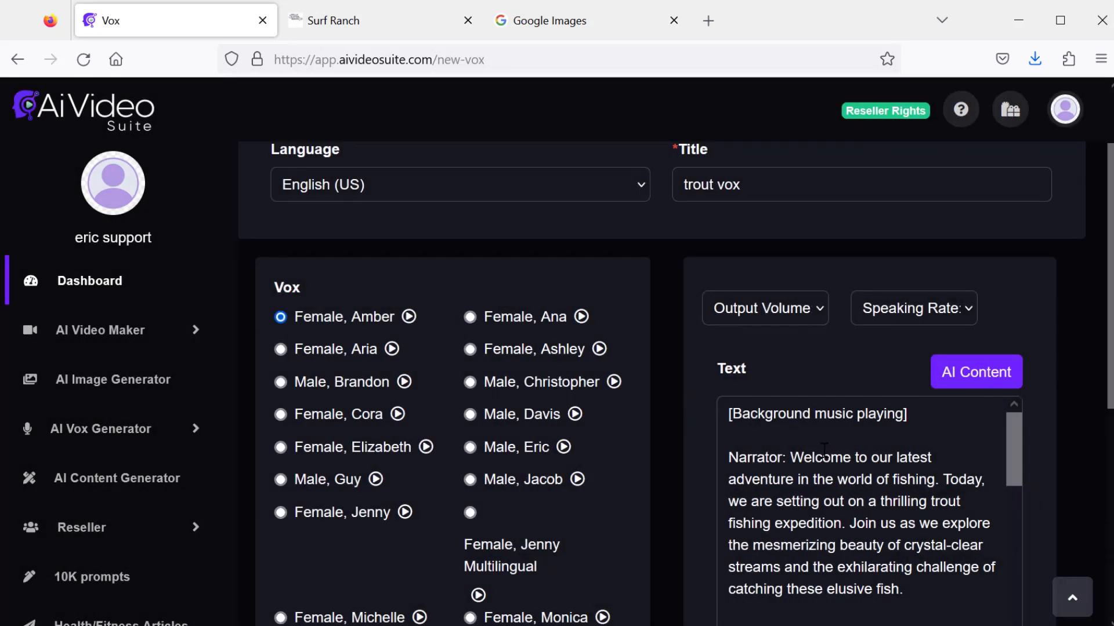
- Delete the background-music and scene-description lines from the start of the script
left_click_drag(733, 461, 725, 408)
key("BackSpace")
scroll(820, 490, "down", 3)
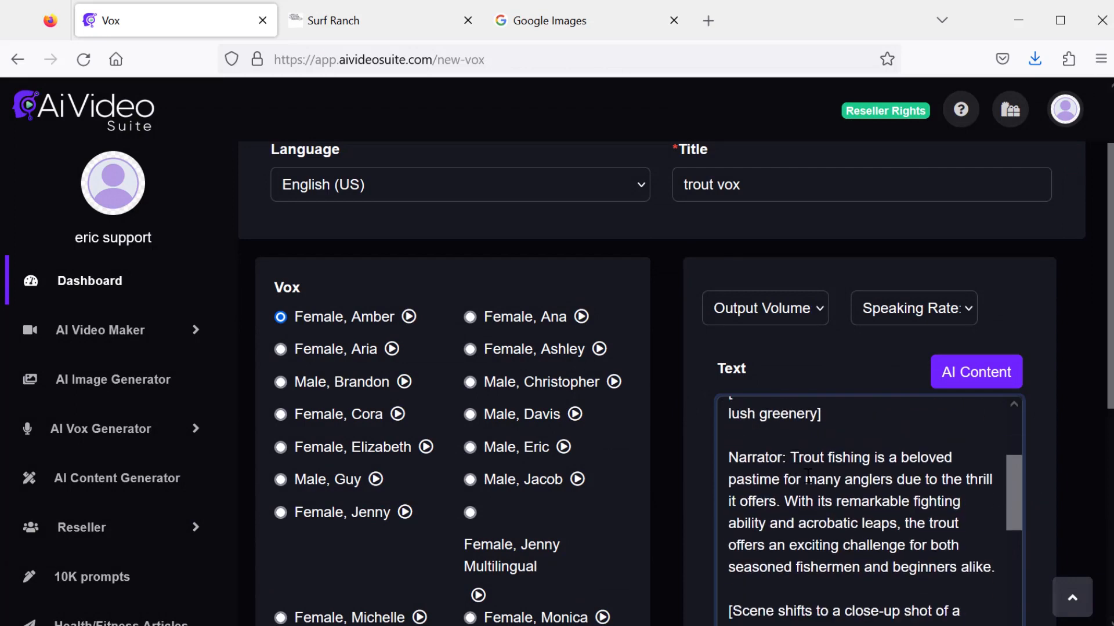
scroll(819, 490, "up", 2)
left_click_drag(832, 513, 728, 491)
key("BackSpace")
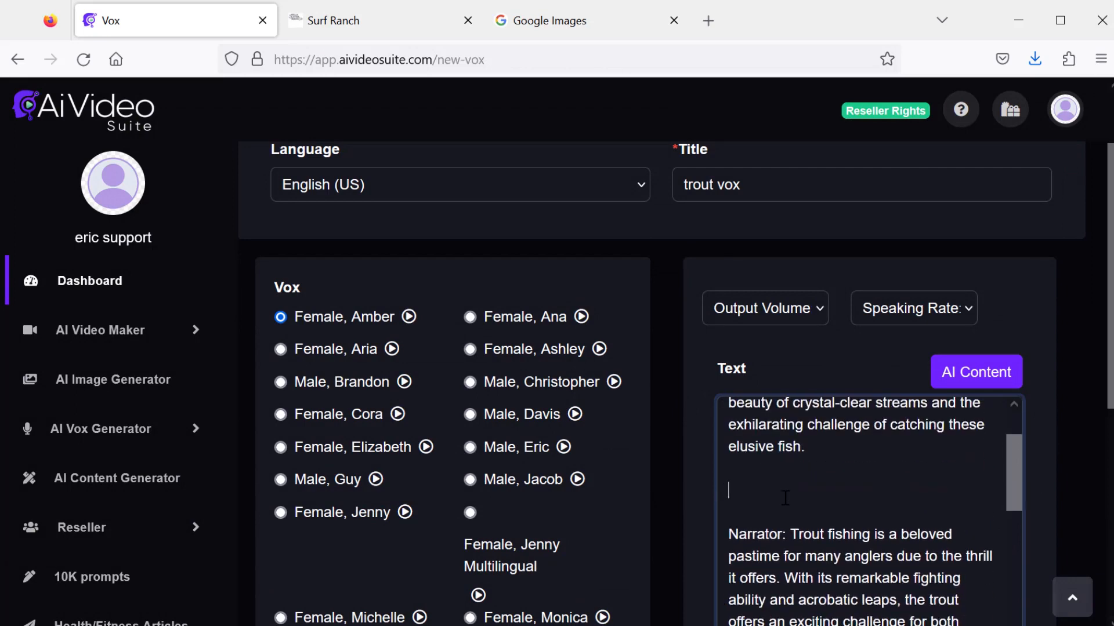
key("BackSpace")
key("BackSpace")
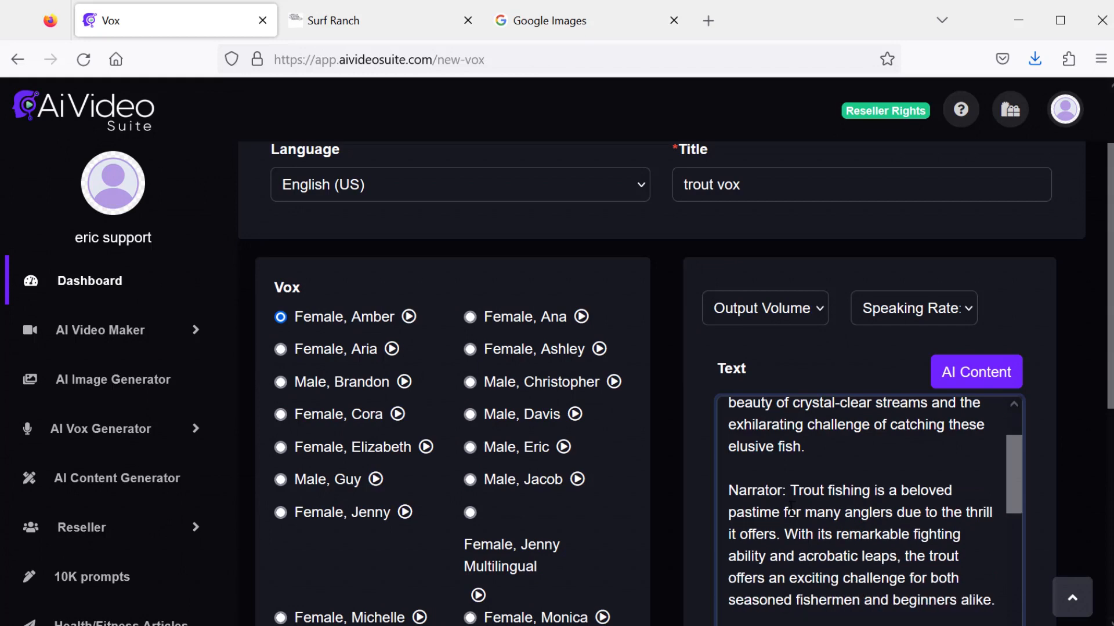
- Remove the Narrator labels and scene-description lines from the trout fishing script
left_click_drag(748, 496, 728, 490)
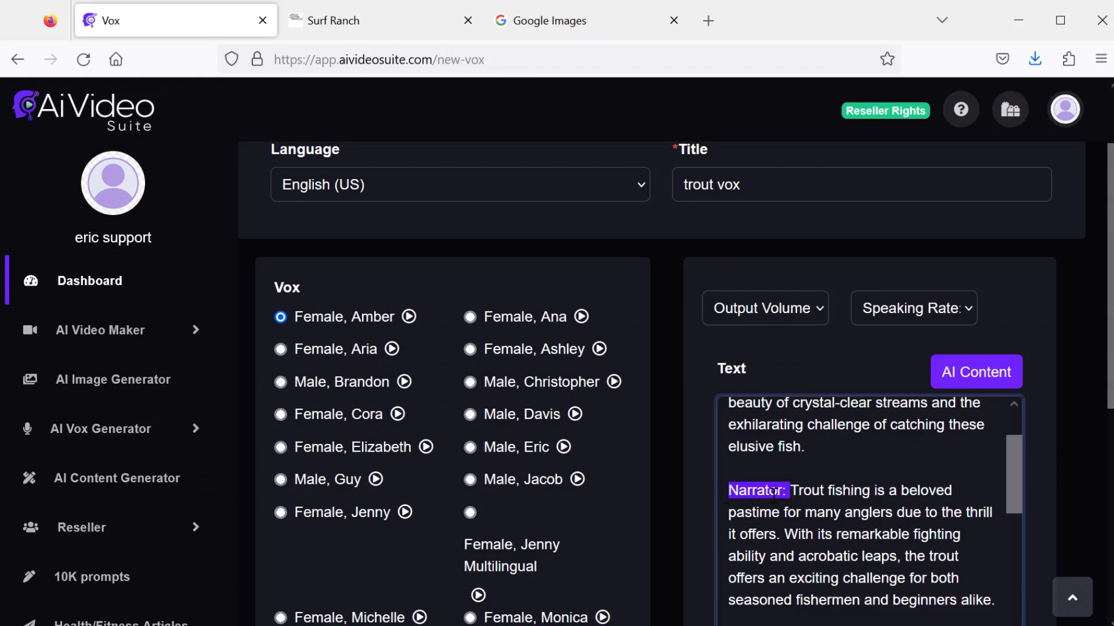
key("BackSpace")
scroll(831, 490, "down", 3)
left_click_drag(912, 472, 728, 449)
key("BackSpace")
key("BackSpace")
key("BackSpace")
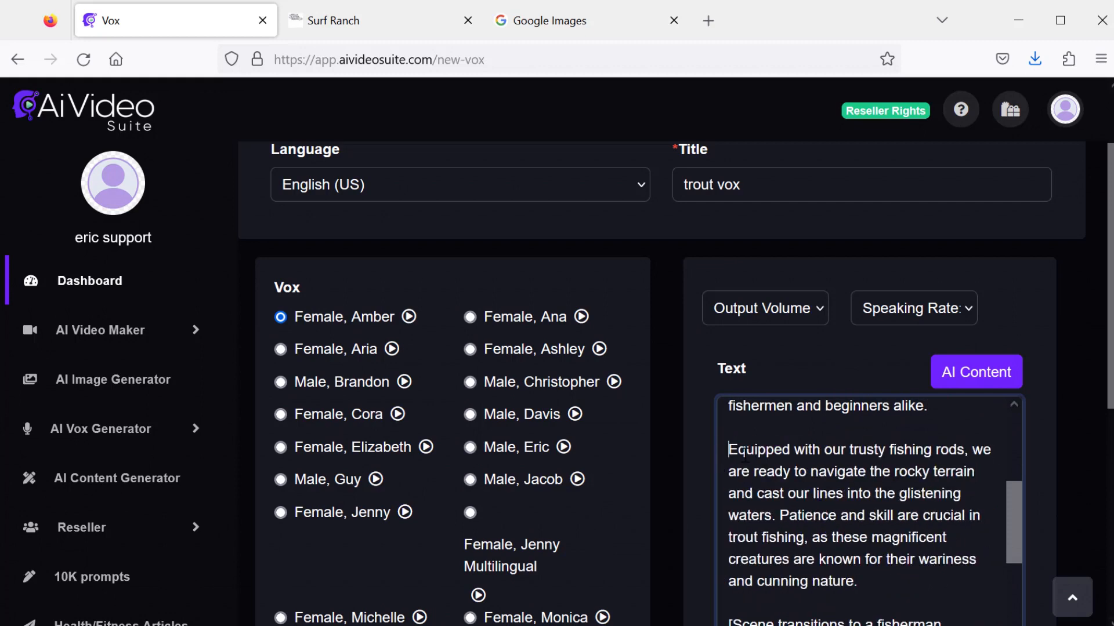
scroll(840, 546, "down", 3)
left_click_drag(910, 550, 728, 525)
key("BackSpace")
key("BackSpace")
key("BackSpace")
scroll(806, 493, "down", 10)
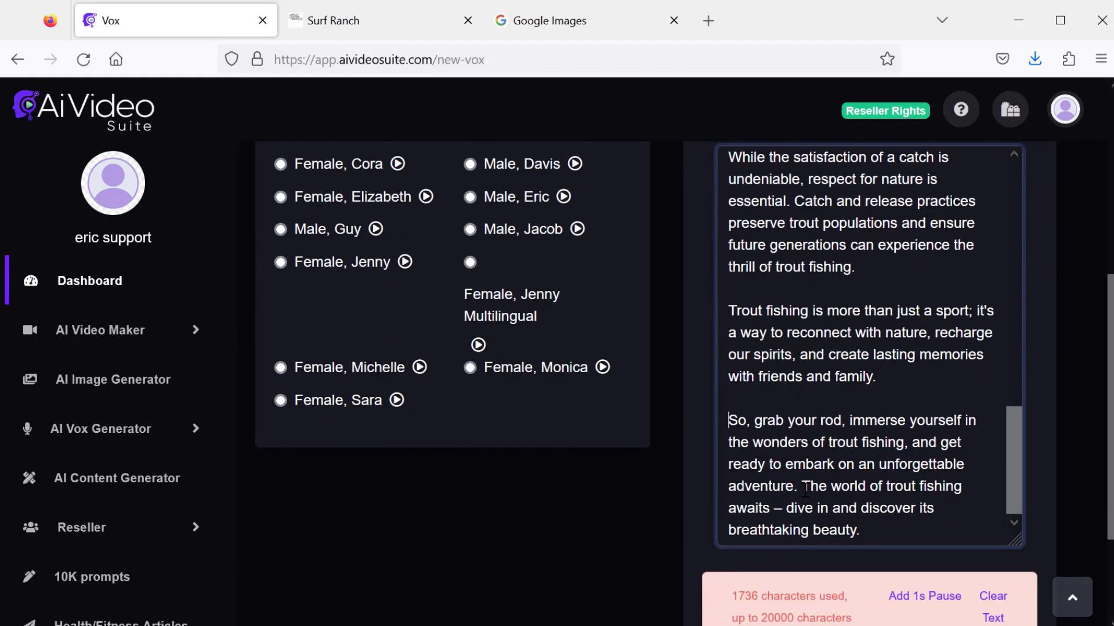
- Generate the trout vox and preview it in the vox player
scroll(801, 437, "up", 5)
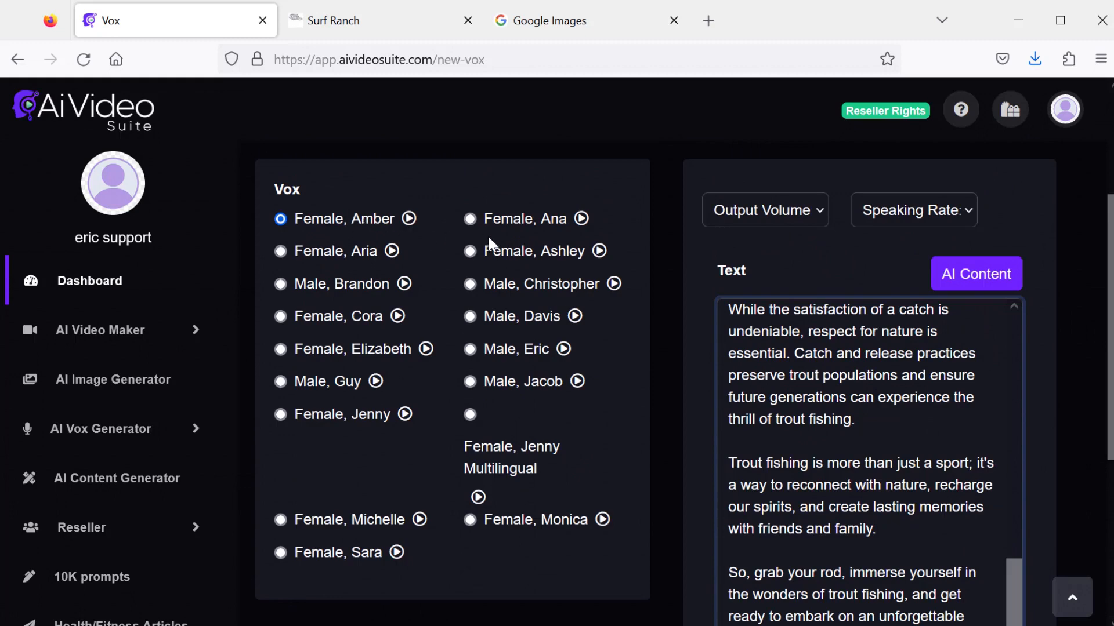
scroll(893, 398, "down", 5)
left_click(952, 564)
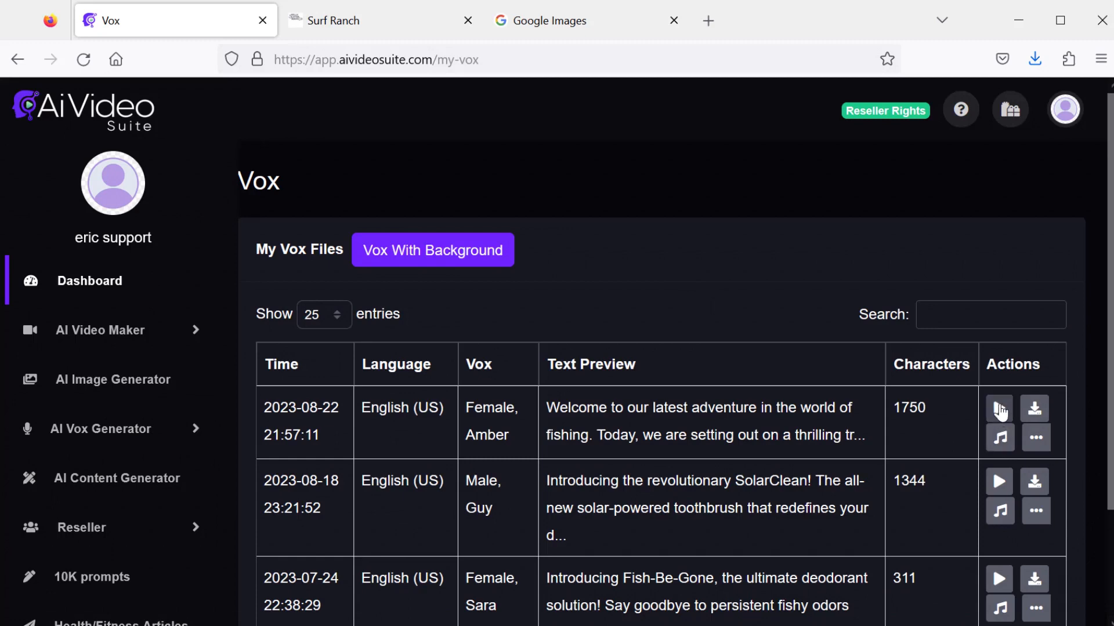
left_click(999, 409)
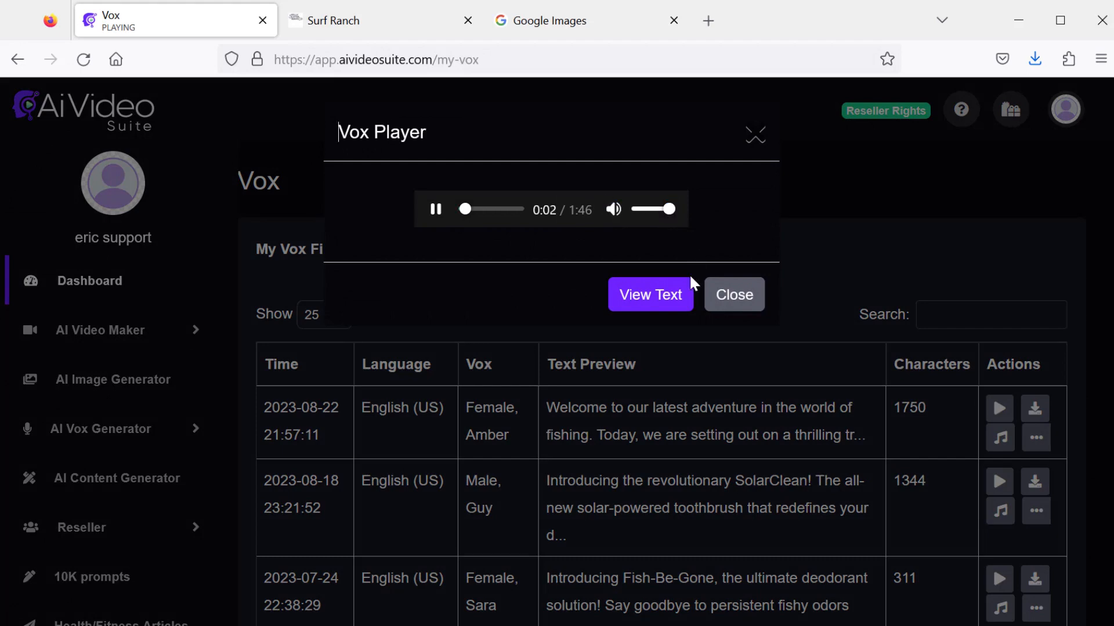
left_click(732, 303)
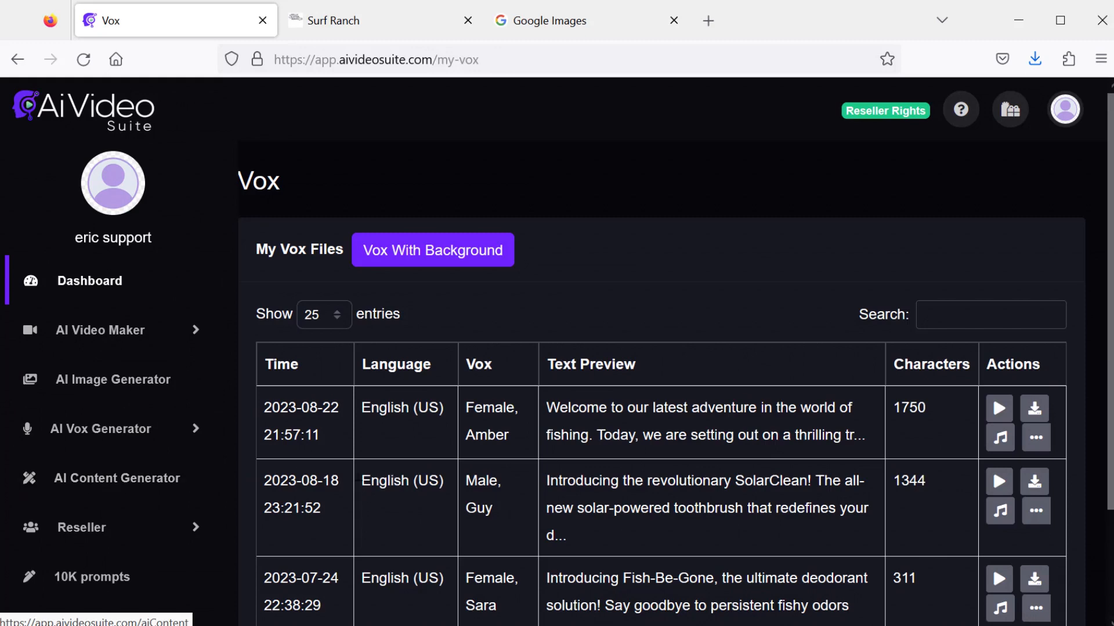
- Generate AI content from the Video Script Product Promo 10 prompt with the product titled The Ultimate Chocolate Cookbook
left_click(123, 481)
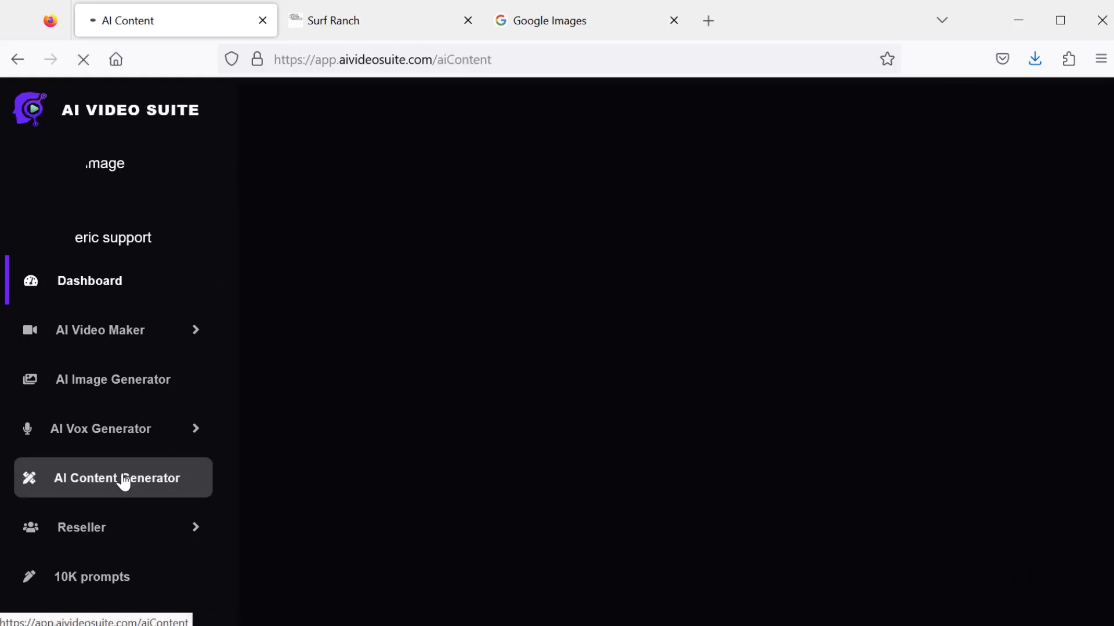
left_click(992, 235)
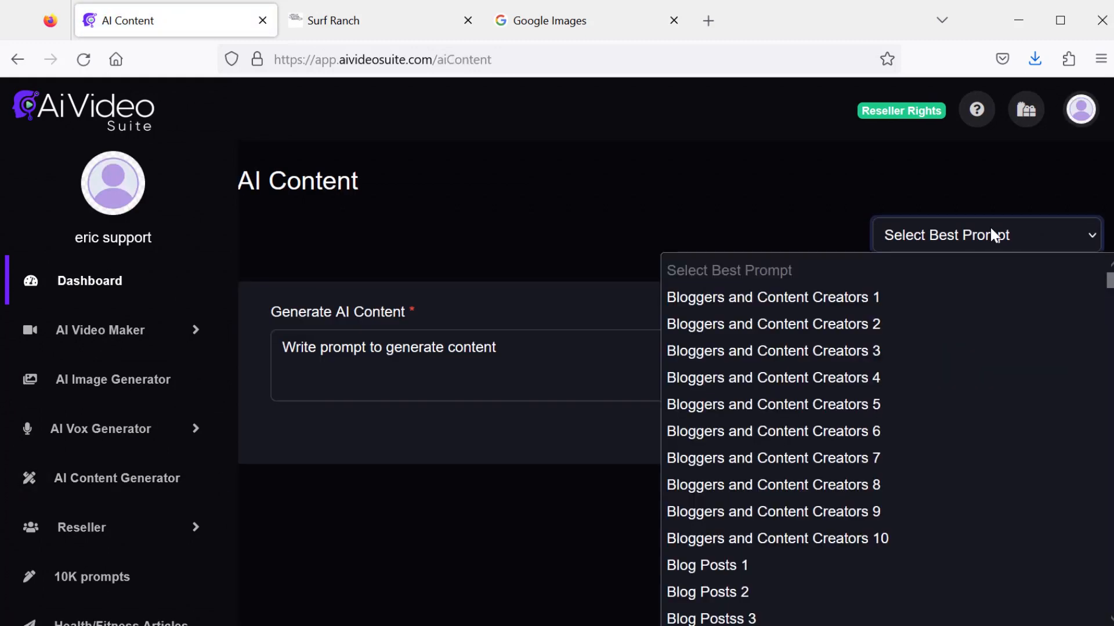
left_click_drag(1105, 279, 1110, 616)
left_click(908, 587)
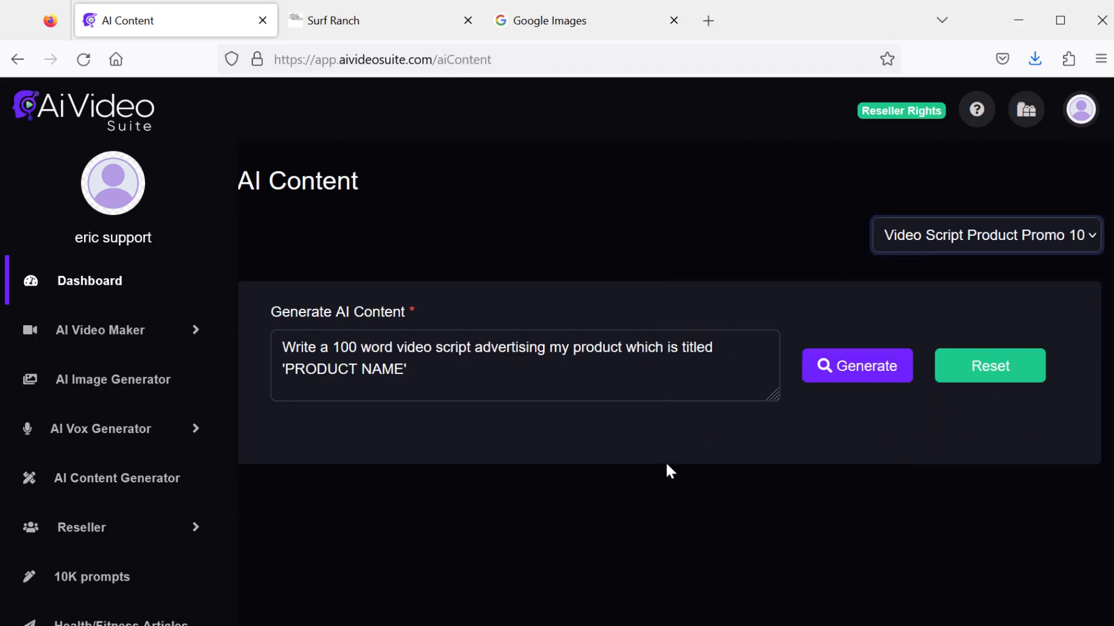
left_click_drag(447, 365, 262, 363)
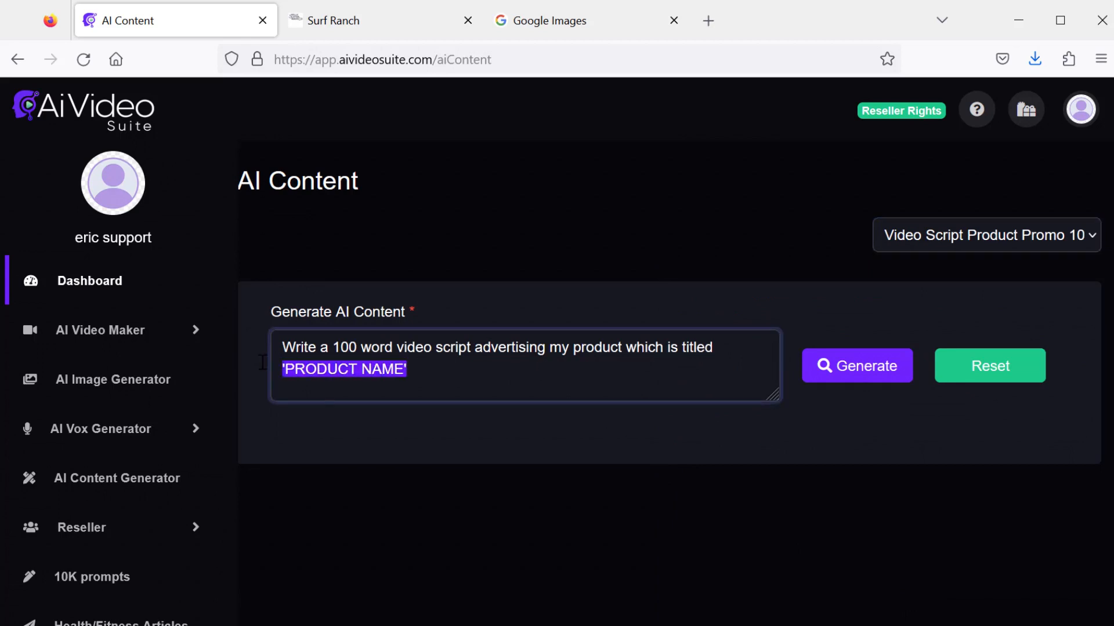
type("The Ultimate Chocolate Cookbook")
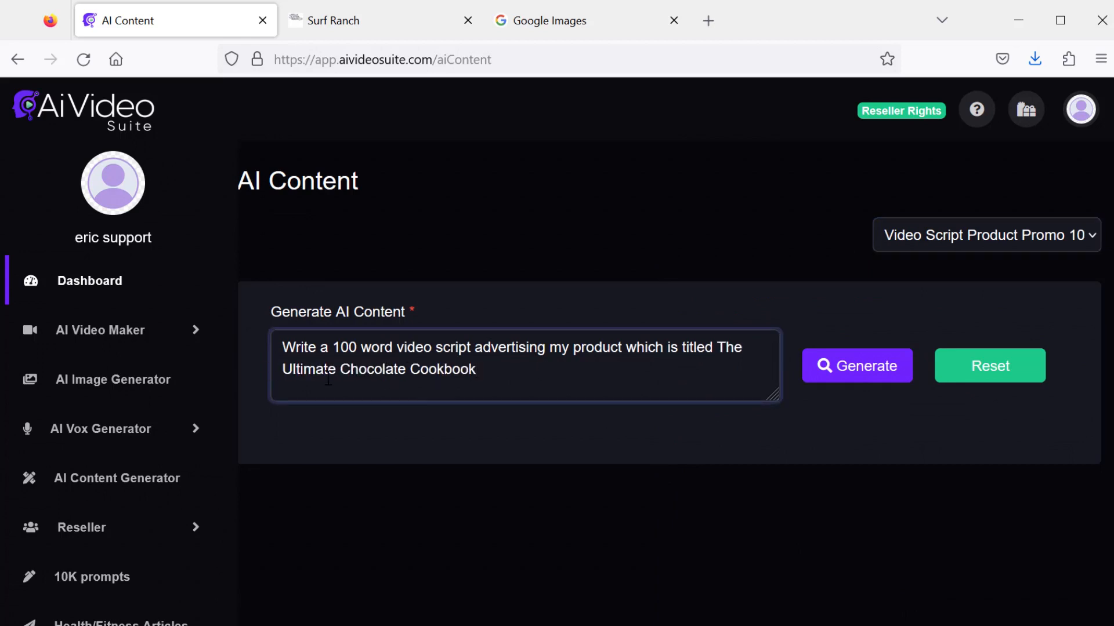
left_click(840, 372)
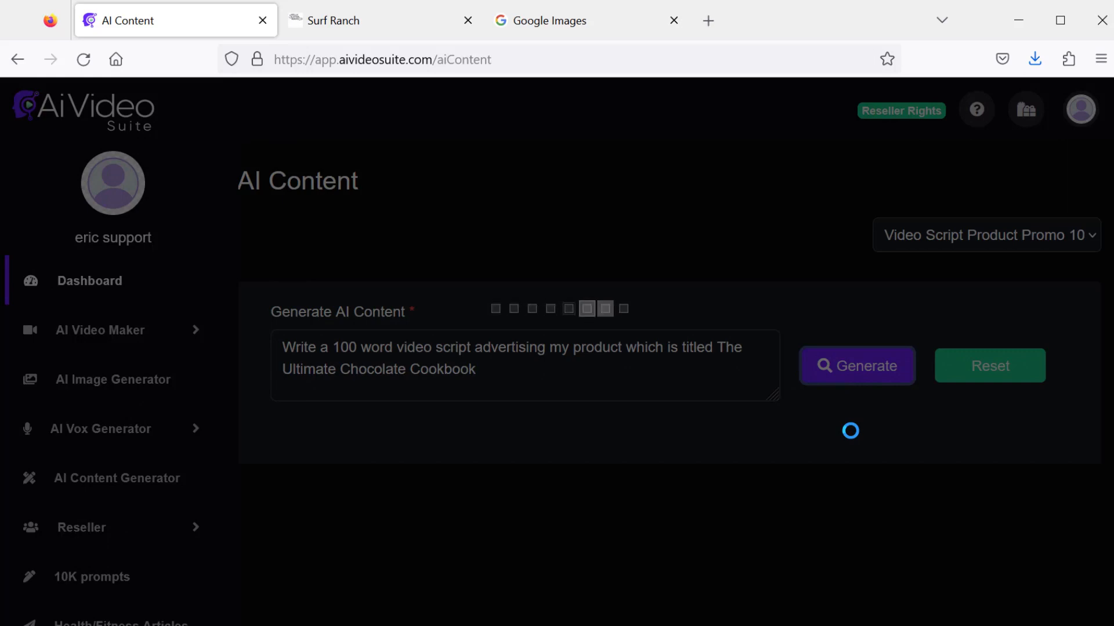
- Copy the generated chocolate cookbook script to the clipboard
scroll(891, 457, "up", 2)
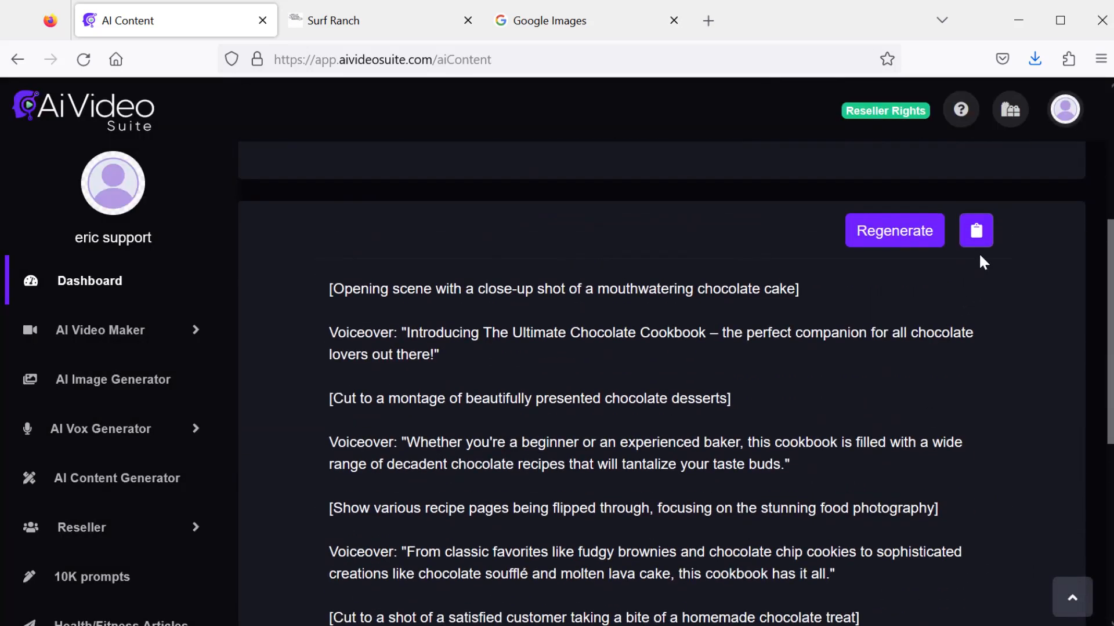
left_click(977, 231)
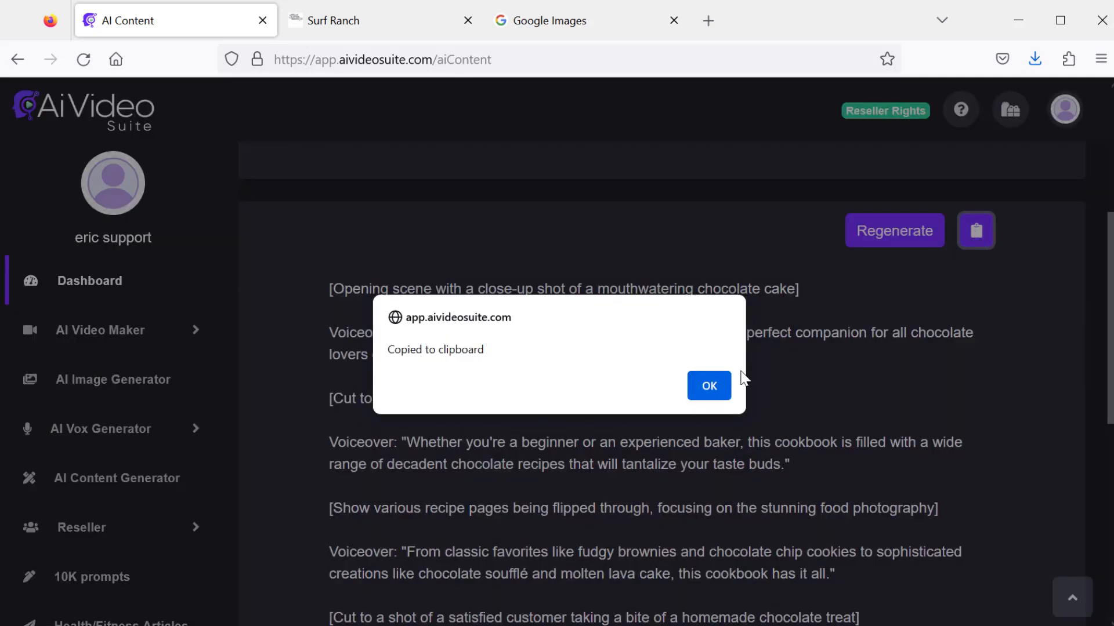
left_click(717, 386)
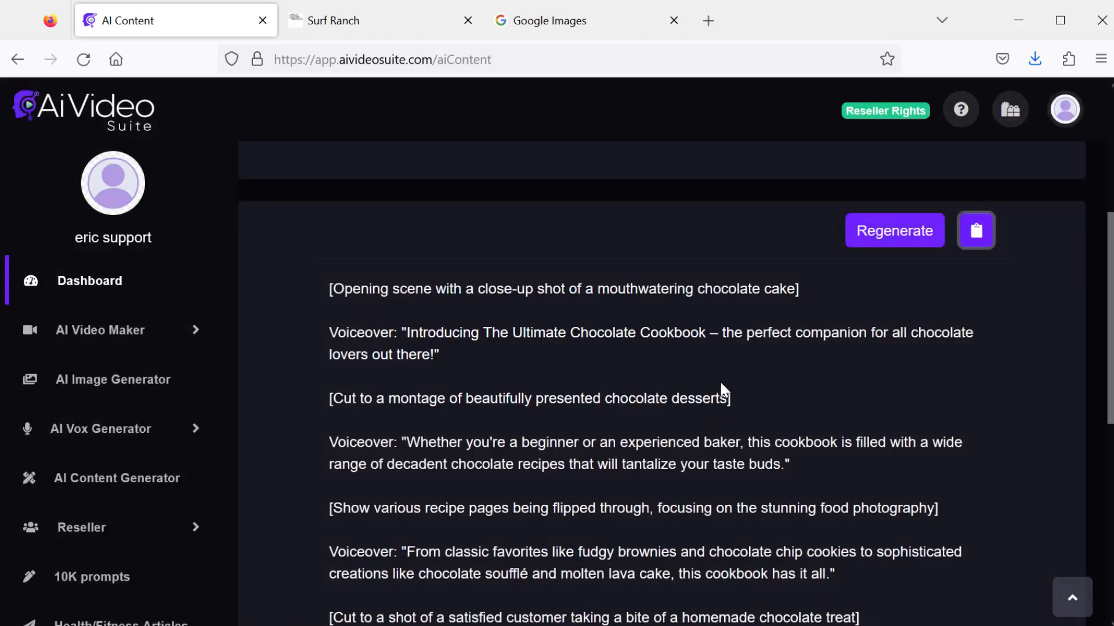
- Open a new vox and paste the cookbook script into its text field
left_click(207, 427)
left_click(104, 485)
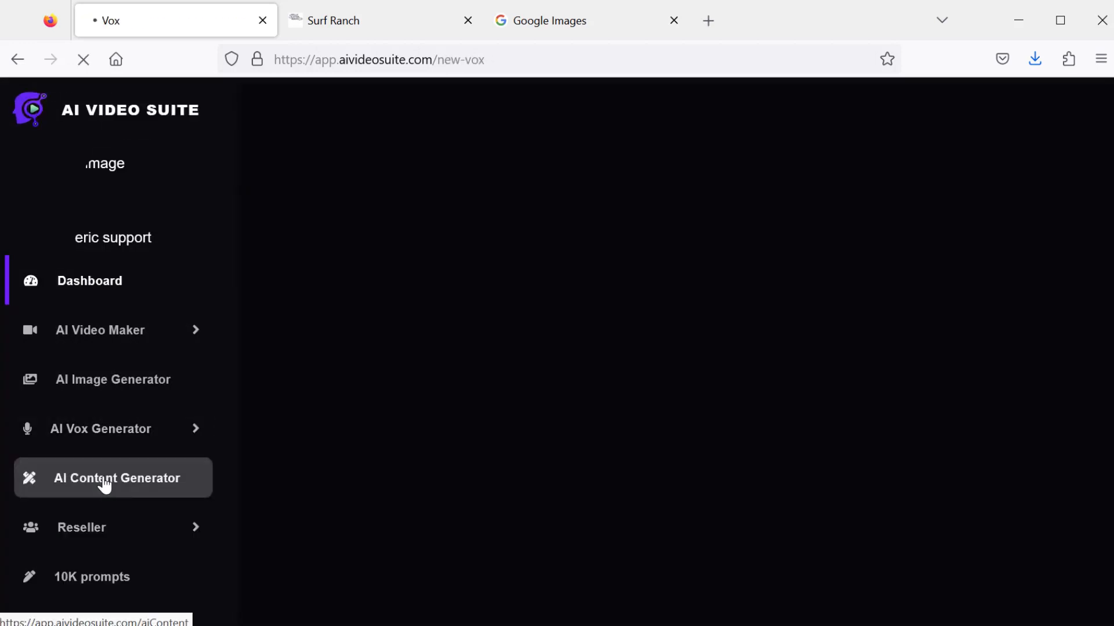
scroll(667, 377, "down", 6)
scroll(748, 361, "up", 3)
scroll(748, 361, "up", 1)
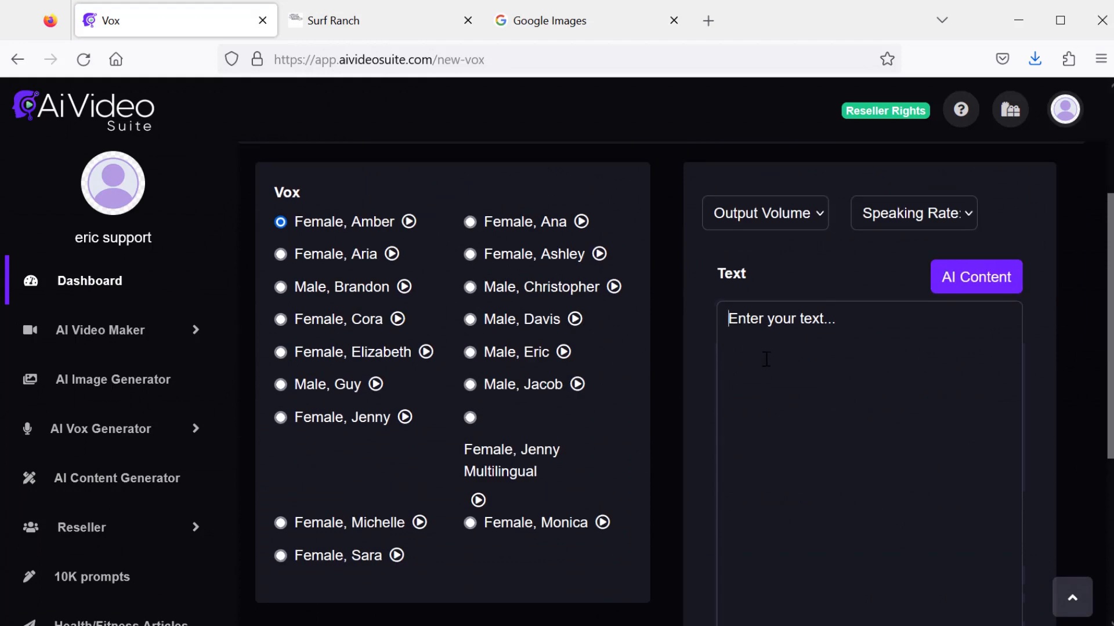
left_click(765, 364)
key("ctrl+v")
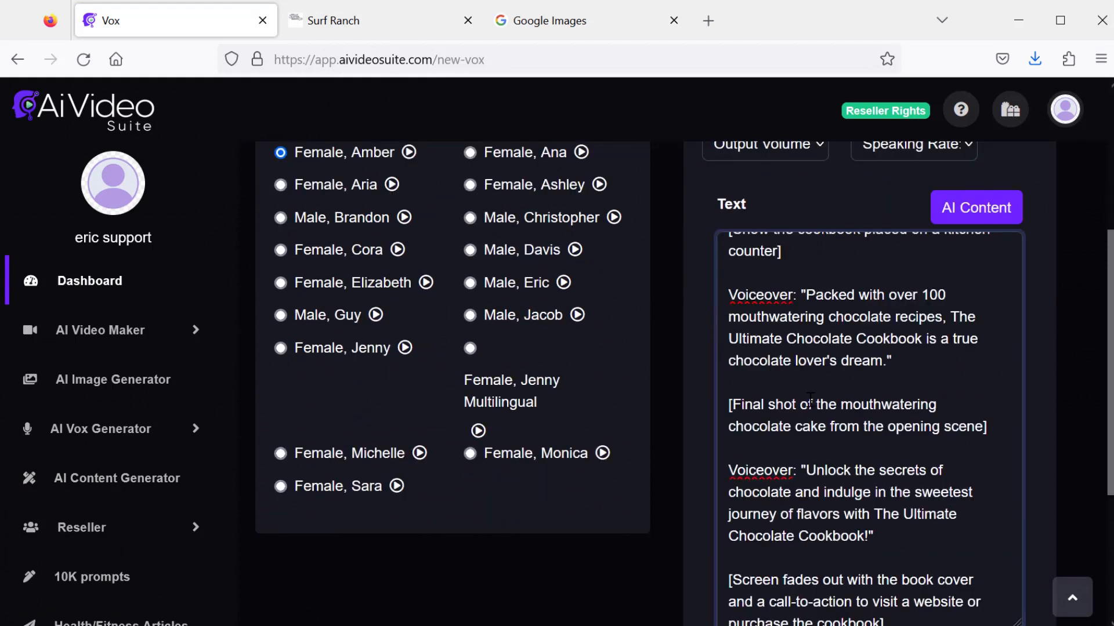
- Delete the scene-direction lines and Voiceover labels from the cookbook script
scroll(809, 400, "up", 3)
scroll(805, 376, "up", 8)
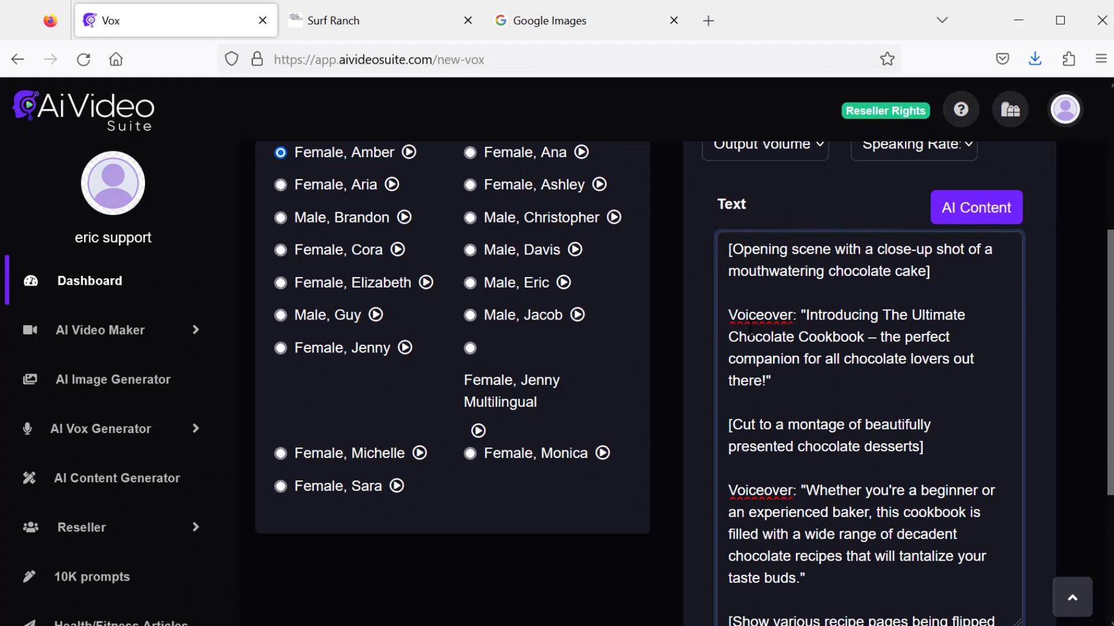
left_click_drag(803, 312, 730, 250)
key("BackSpace")
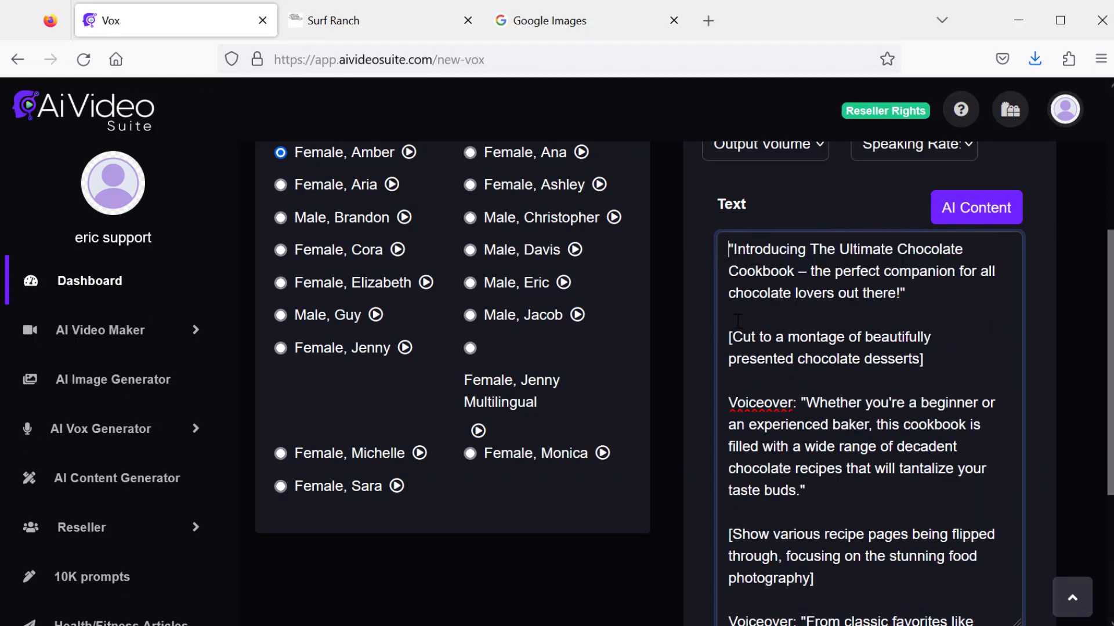
scroll(737, 319, "down", 10)
left_click_drag(800, 465, 728, 398)
key("BackSpace")
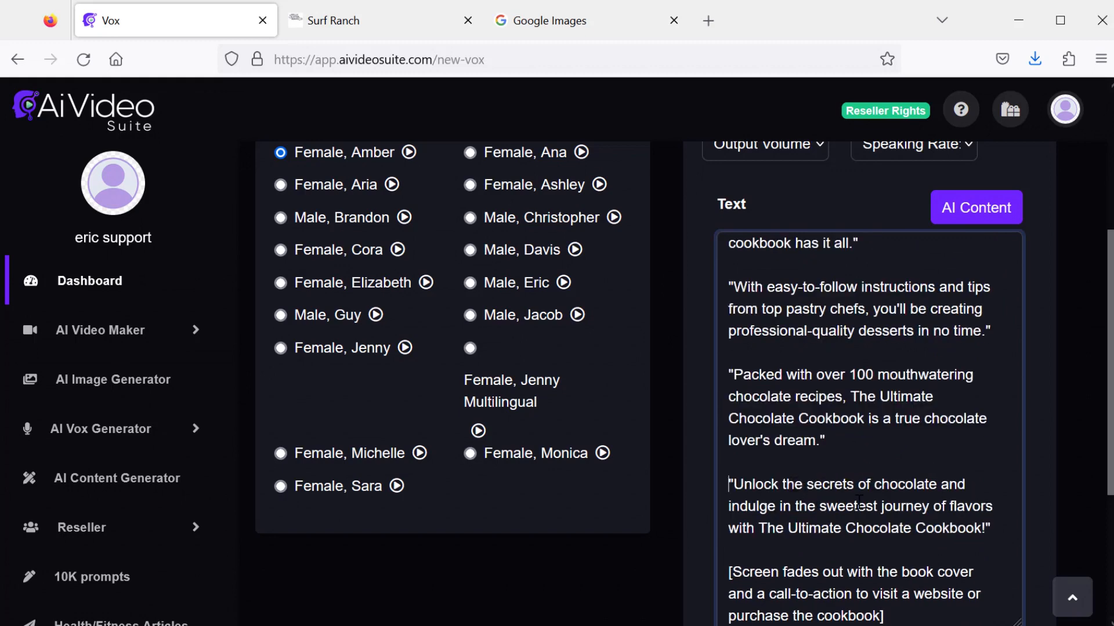
scroll(835, 514, "down", 3)
left_click_drag(916, 527, 729, 477)
key("BackSpace")
scroll(638, 444, "up", 5)
scroll(639, 447, "up", 3)
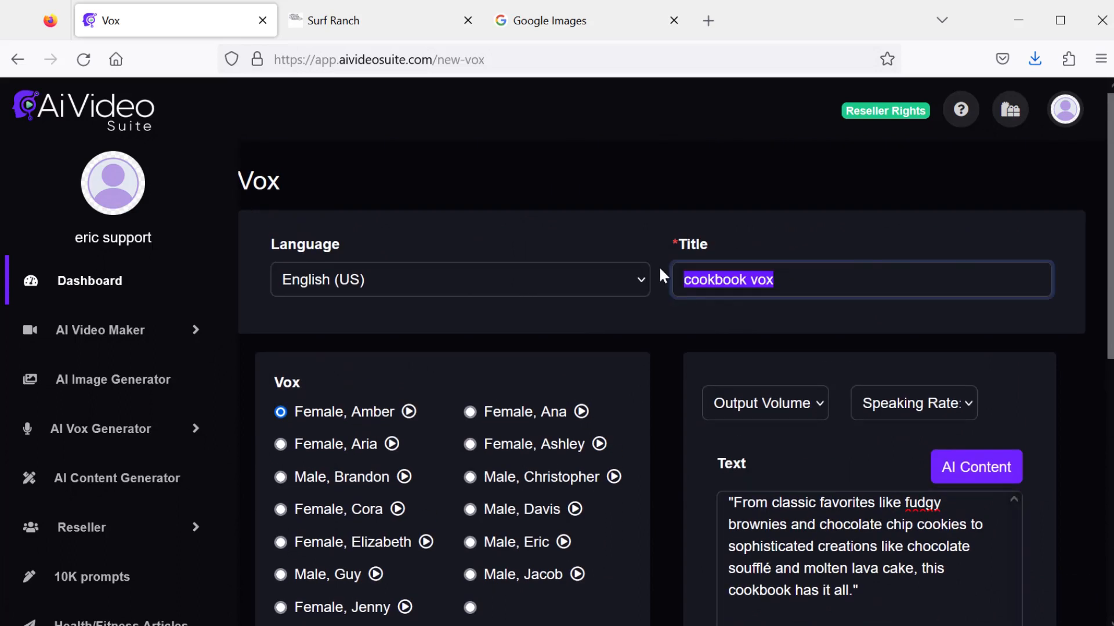
- Title the vox cookbook vox and select the Female, Aria voice
left_click(802, 280)
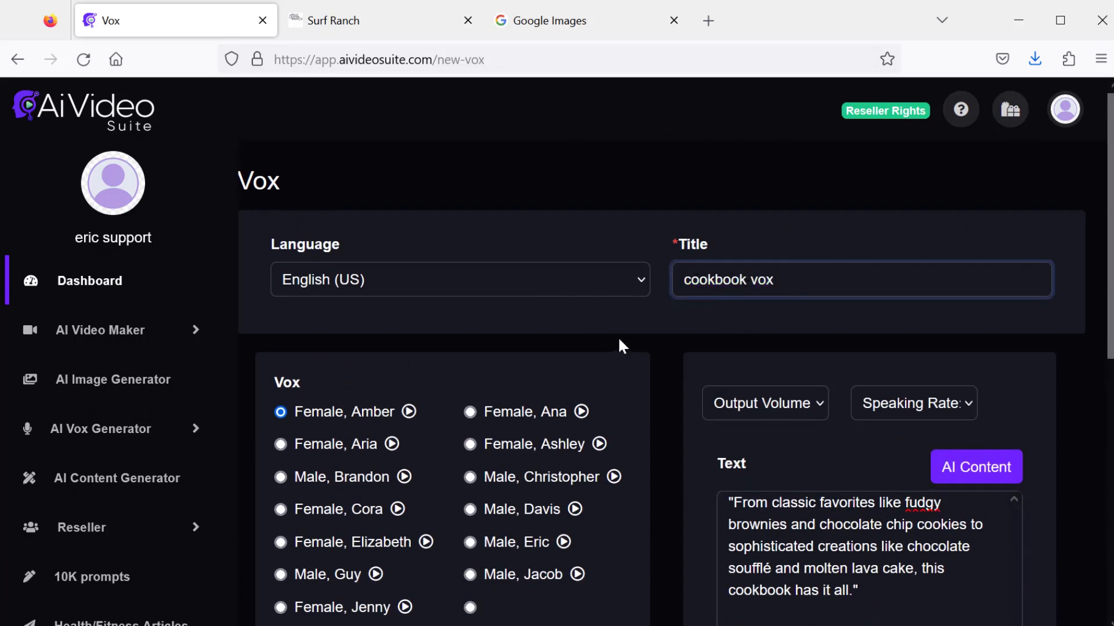
left_click(281, 444)
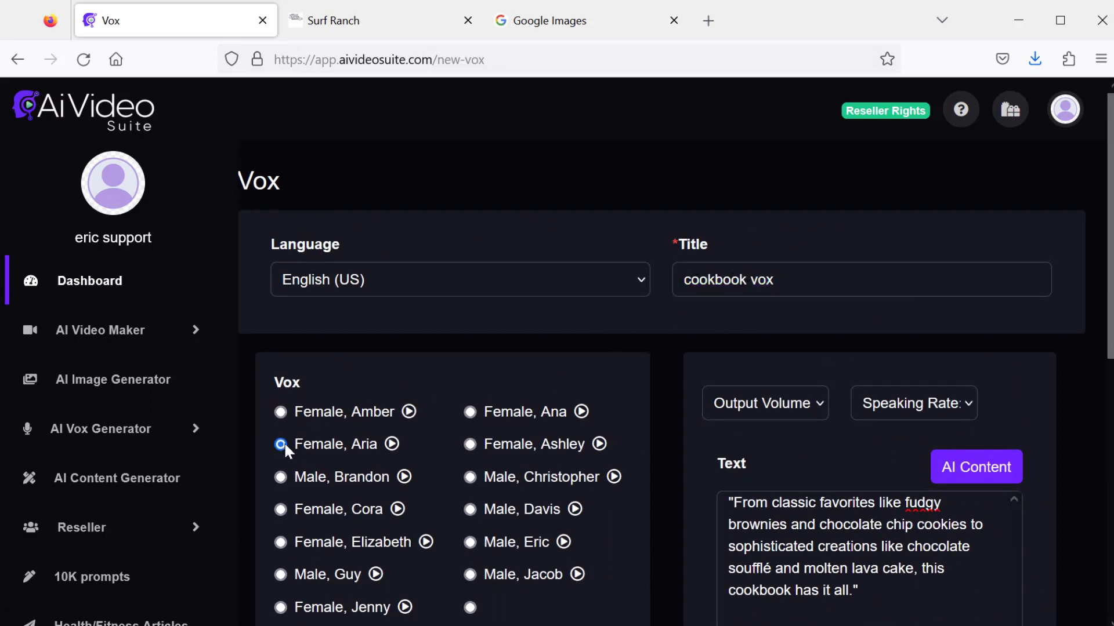
- Generate the cookbook vox and play it back in the vox player
scroll(573, 413, "down", 3)
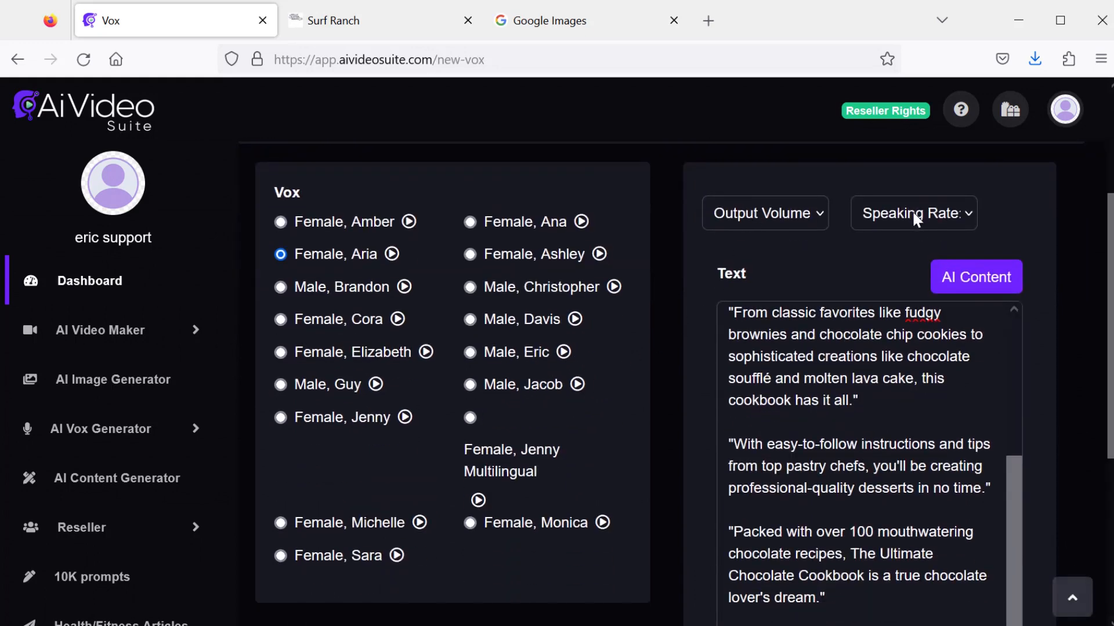
scroll(640, 366, "down", 5)
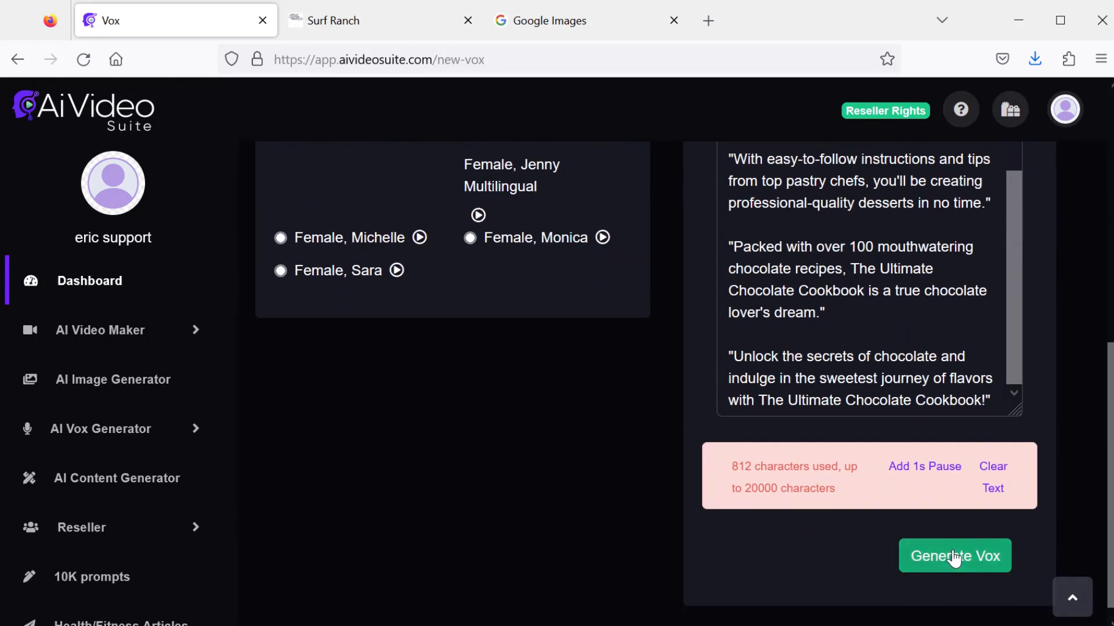
left_click(954, 557)
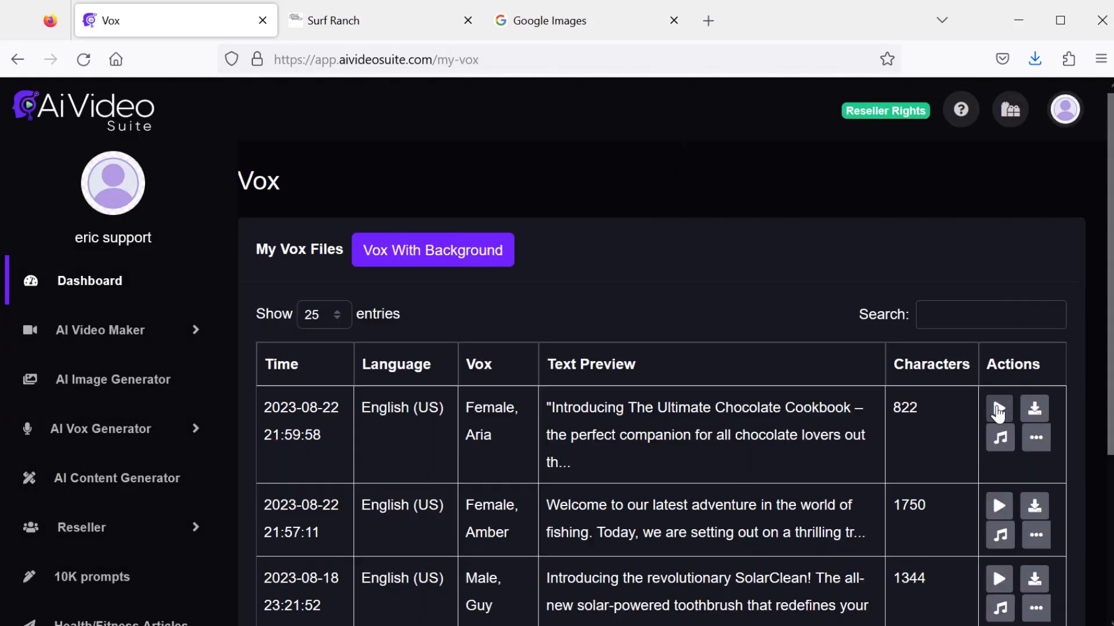
left_click(998, 410)
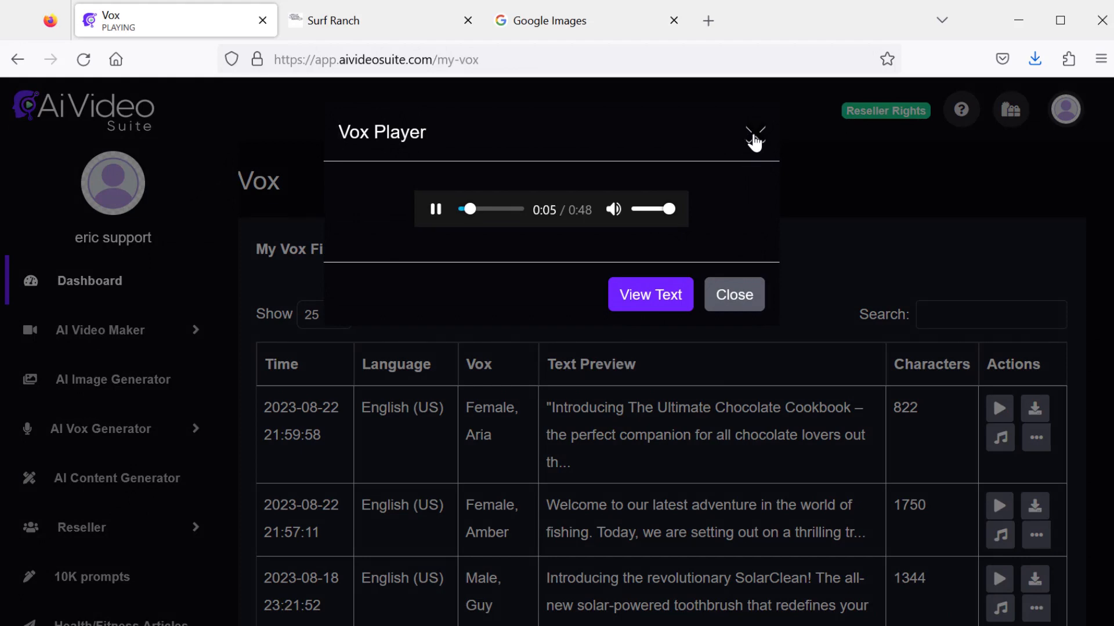
left_click(734, 296)
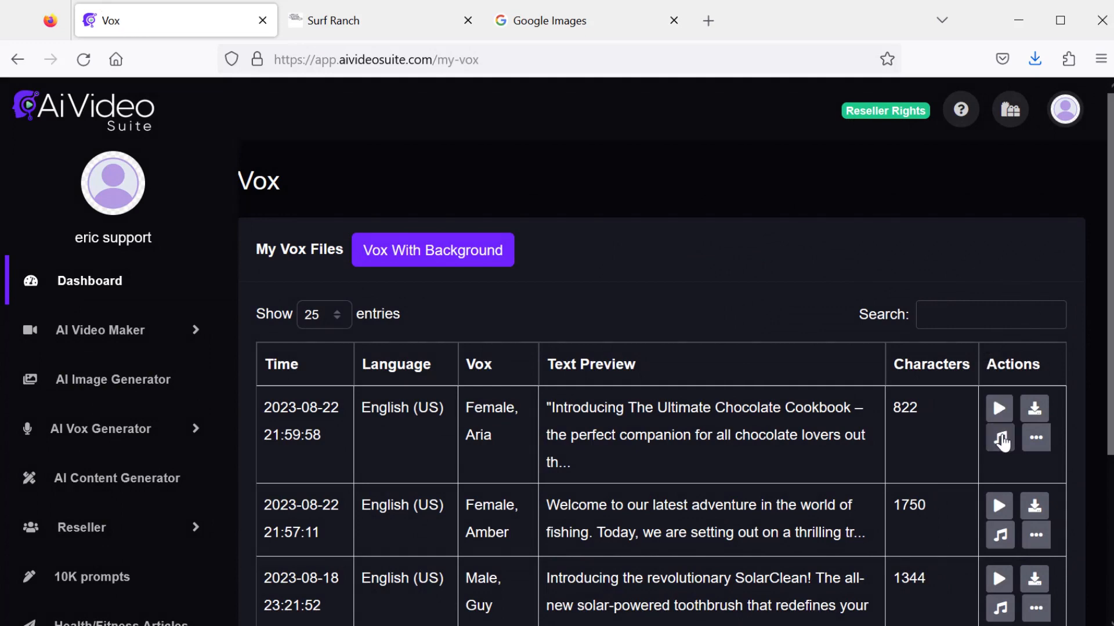
- Open the video creator for the cookbook vox and switch to importing images from URLs
left_click(1002, 442)
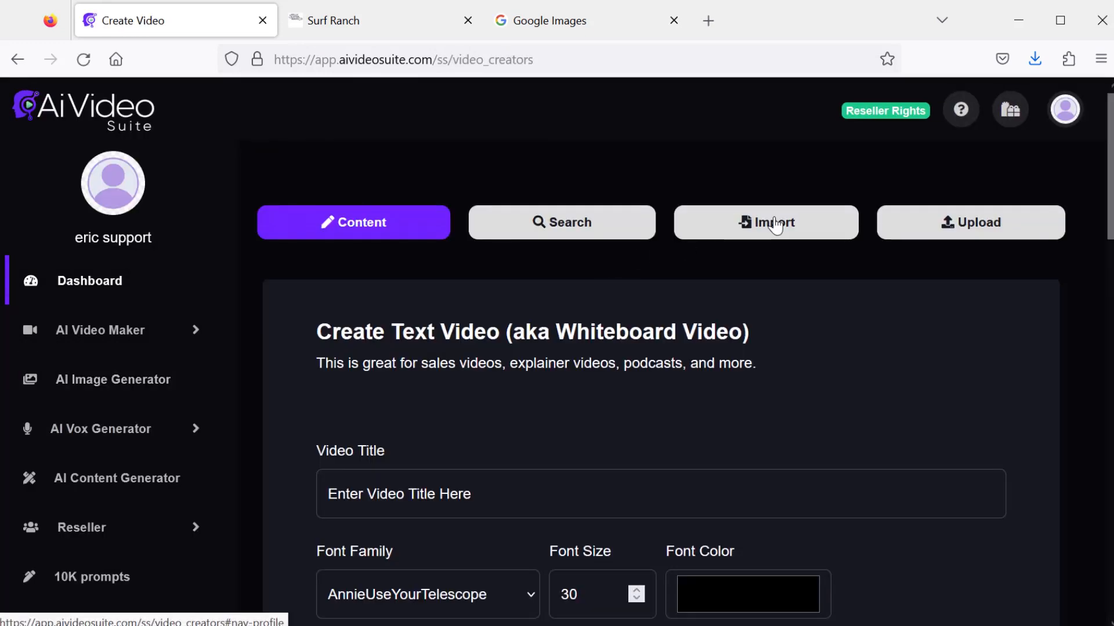
left_click(776, 226)
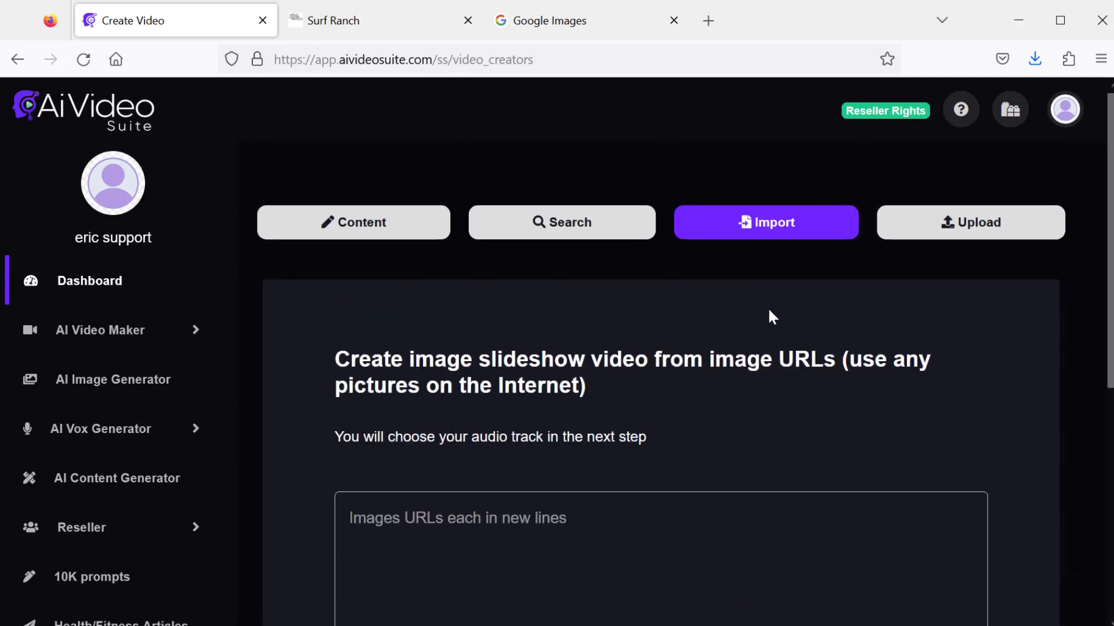
scroll(770, 313, "down", 3)
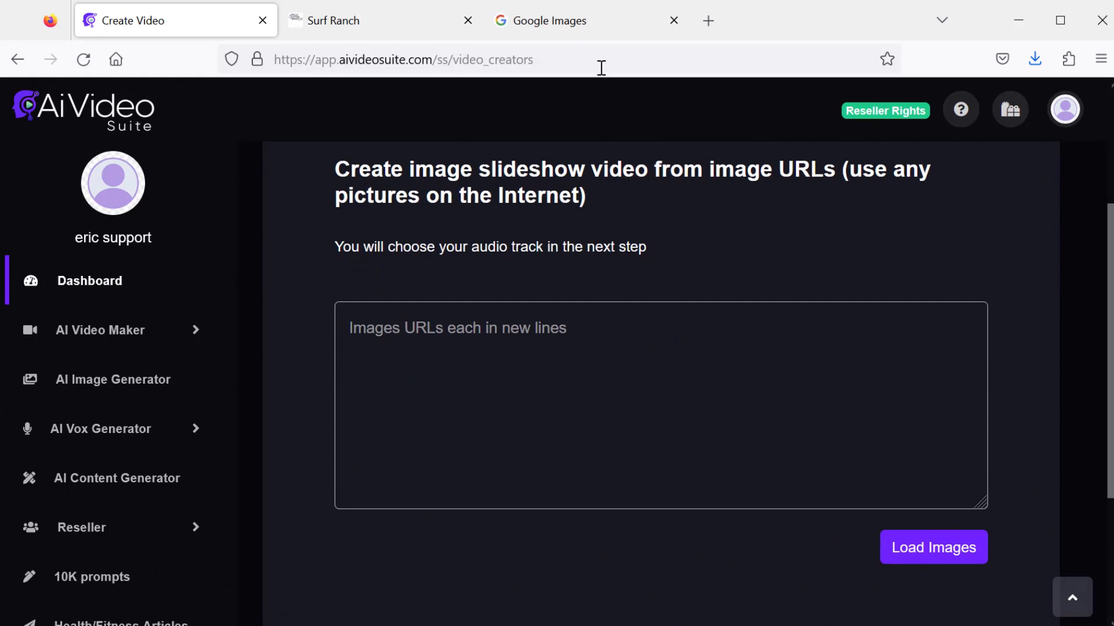
- Search Google Images for trout fishing in the other tab
left_click(597, 21)
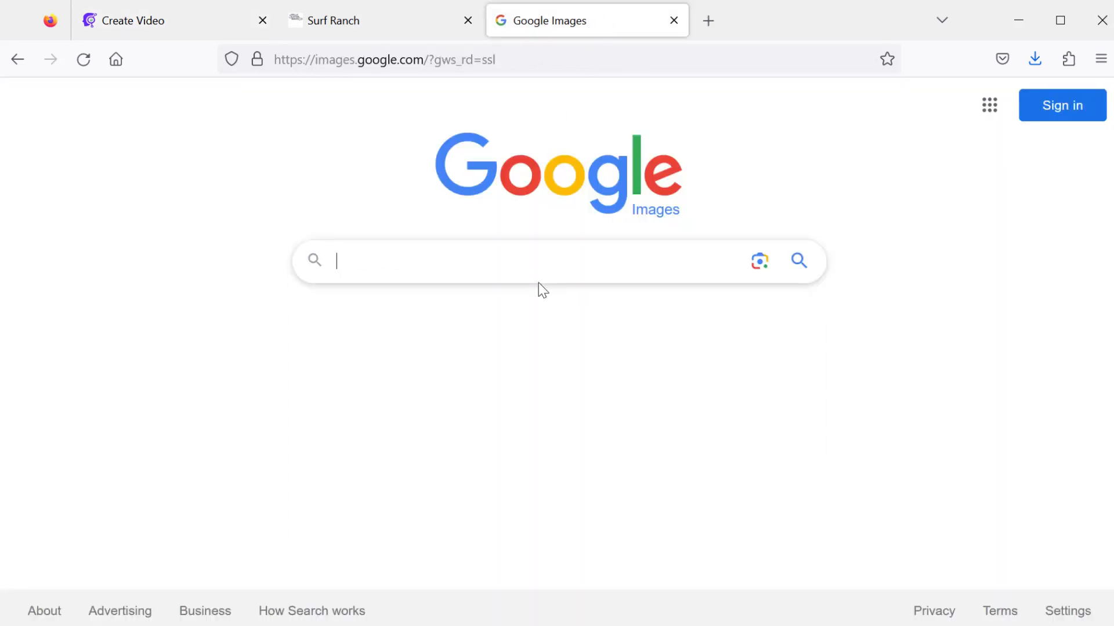
type("trout fishing")
key("Return")
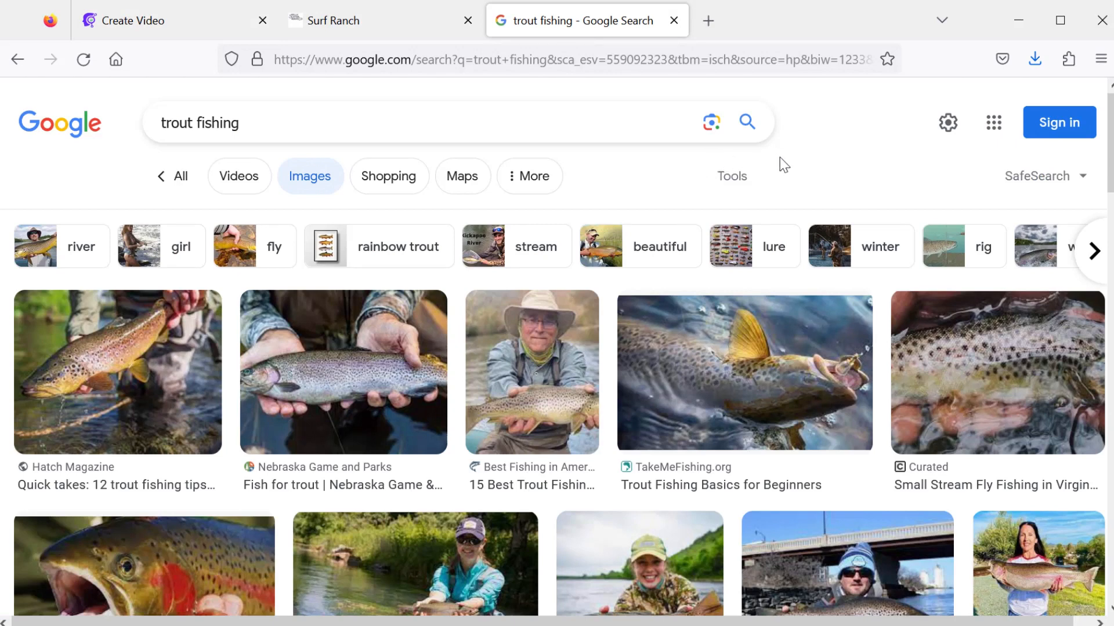
- Filter the trout fishing image results to Creative Commons licenses
left_click(737, 180)
left_click(691, 227)
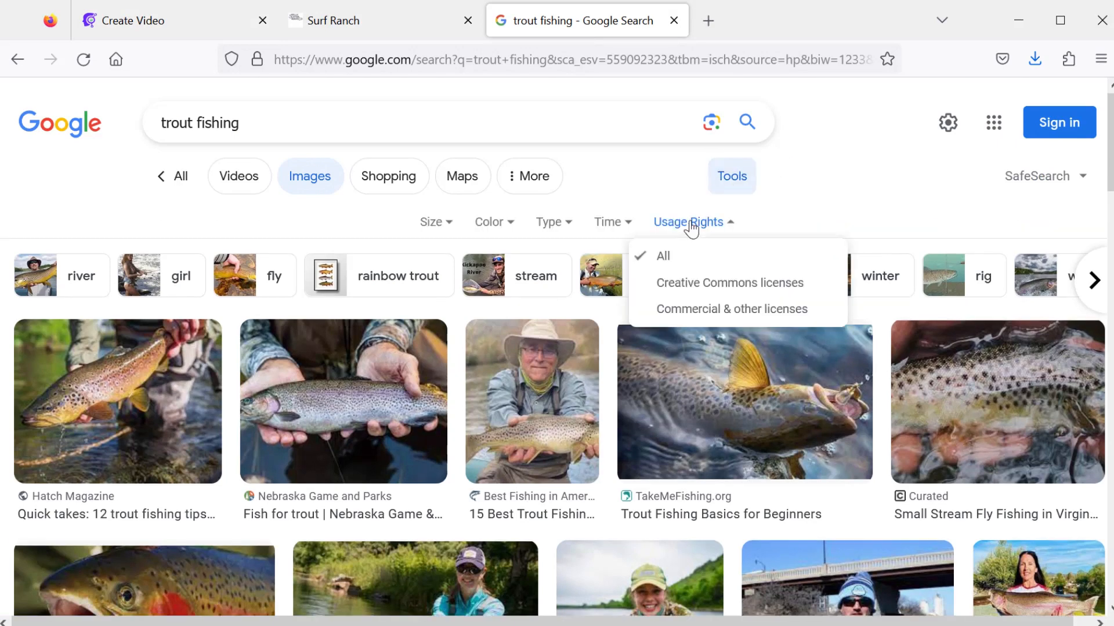
left_click(706, 284)
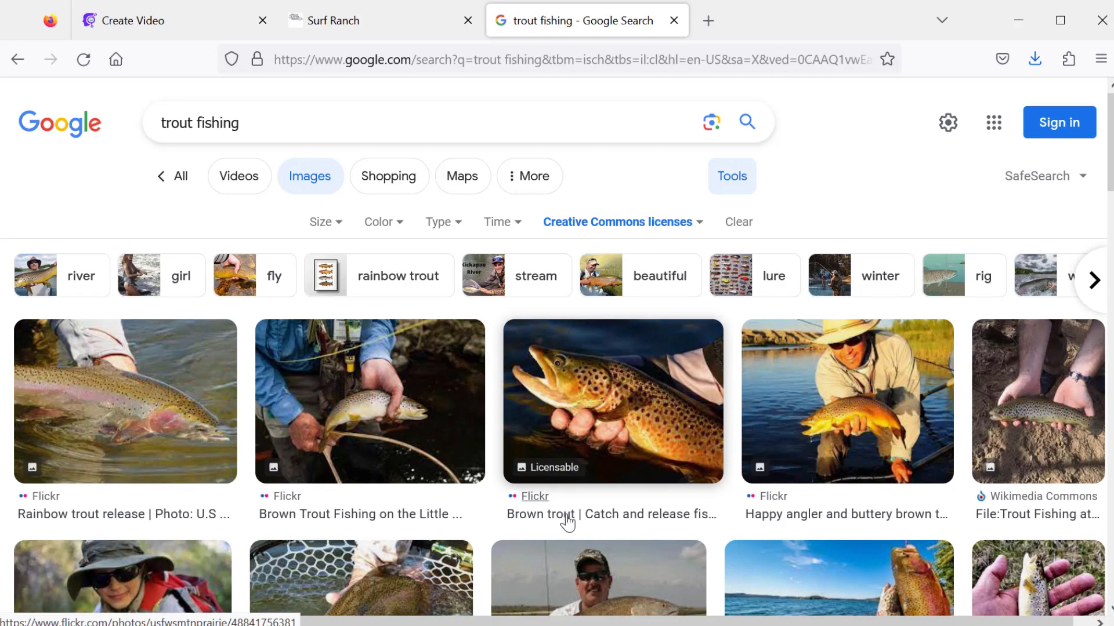
- Paste the copied trout image URLs into the slideshow URL box and load the images
left_click(168, 20)
left_click(412, 329)
key("ctrl+v")
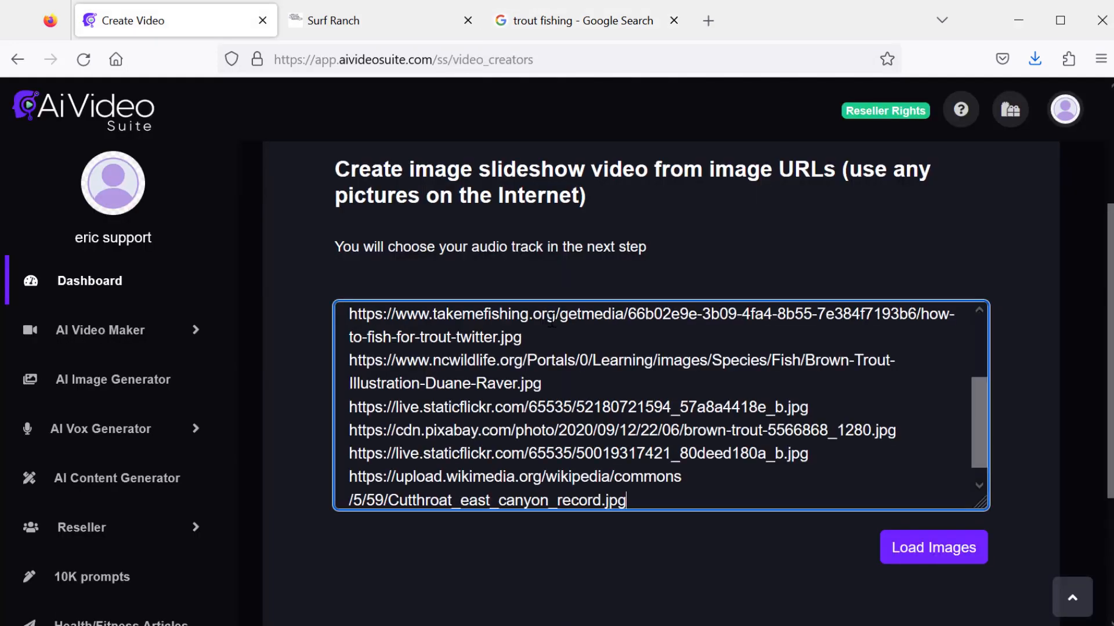
left_click(929, 551)
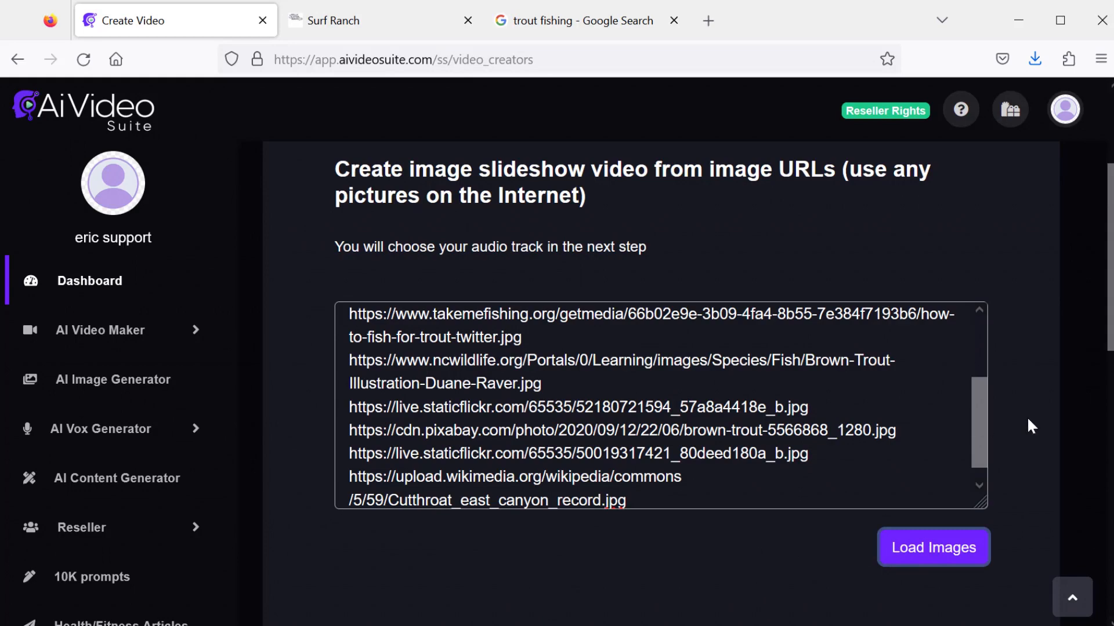
- Start making the images into a video, title it trout fishing and choose Full HD 1080p resolution
scroll(777, 406, "down", 2)
scroll(750, 427, "down", 2)
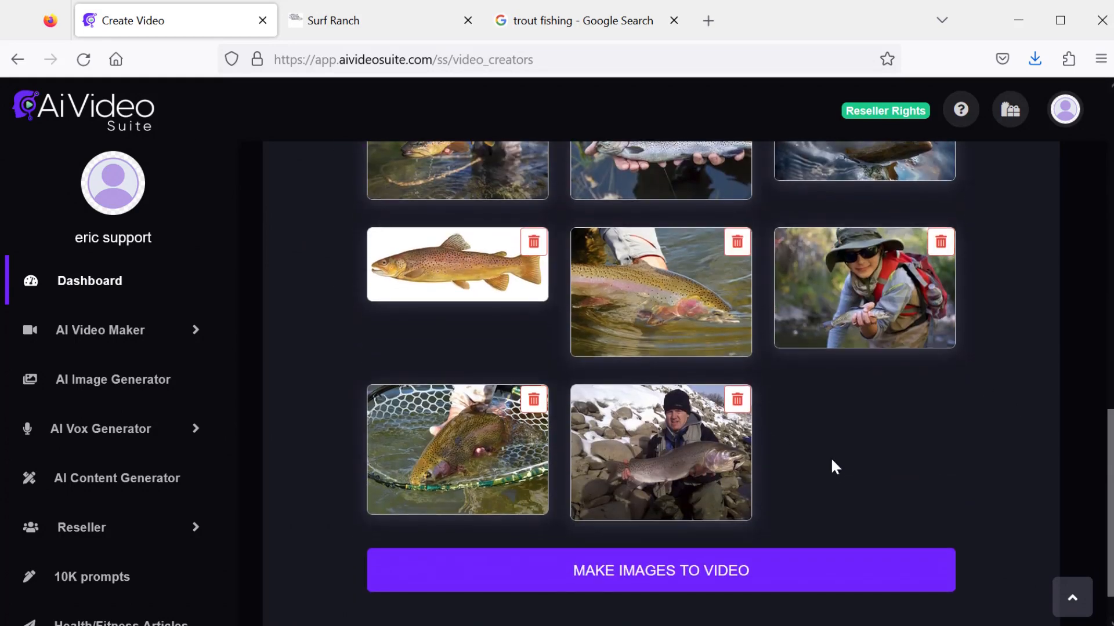
left_click(677, 567)
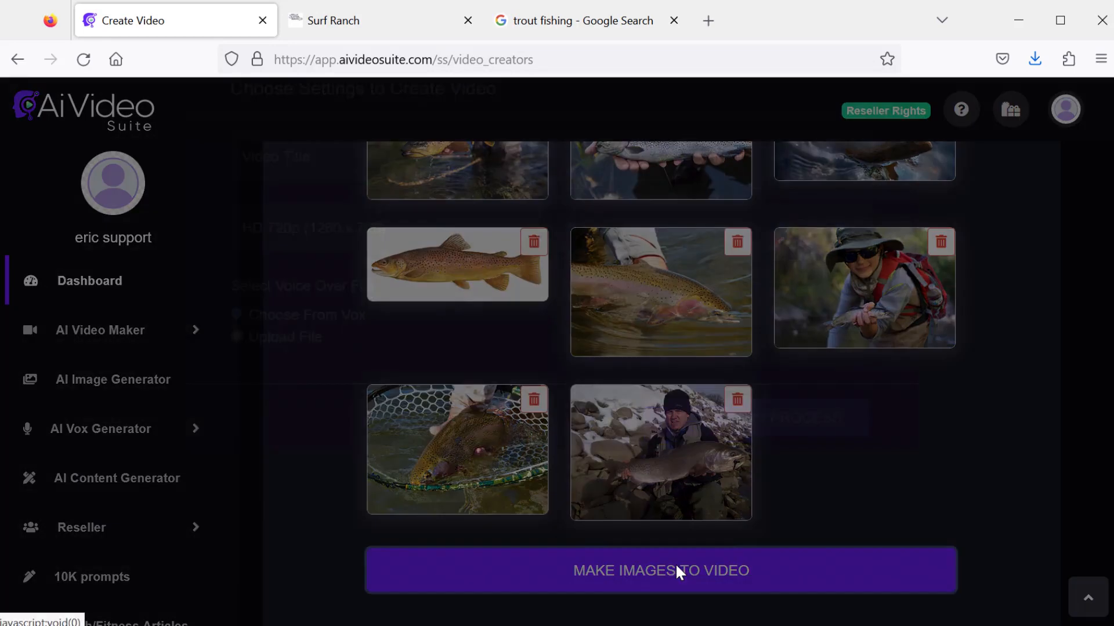
left_click(420, 190)
type("trout fishing")
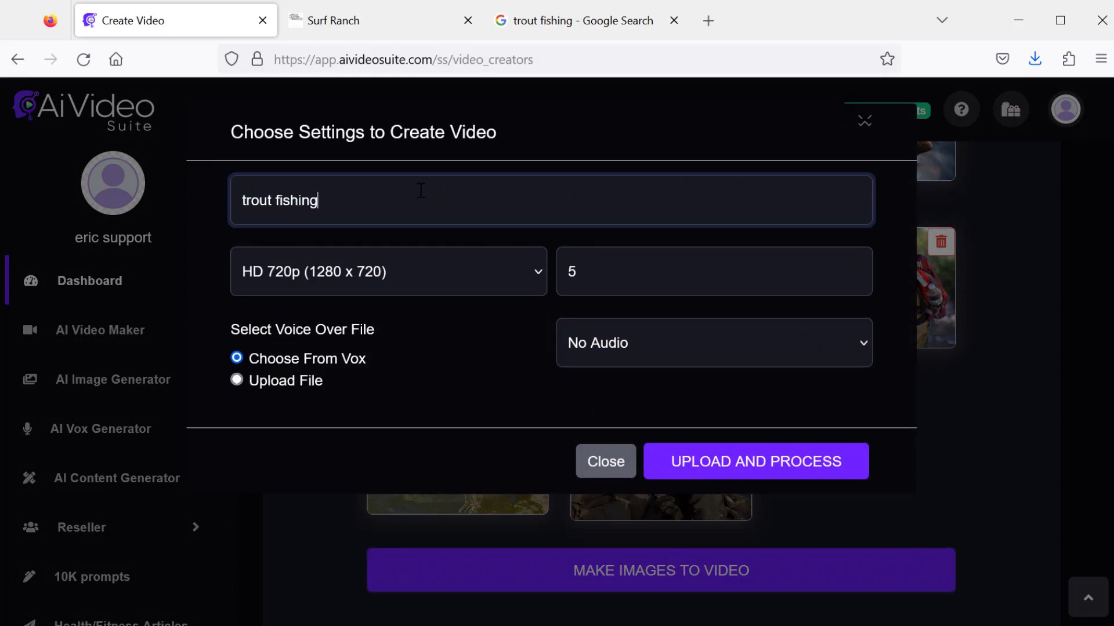
left_click(412, 267)
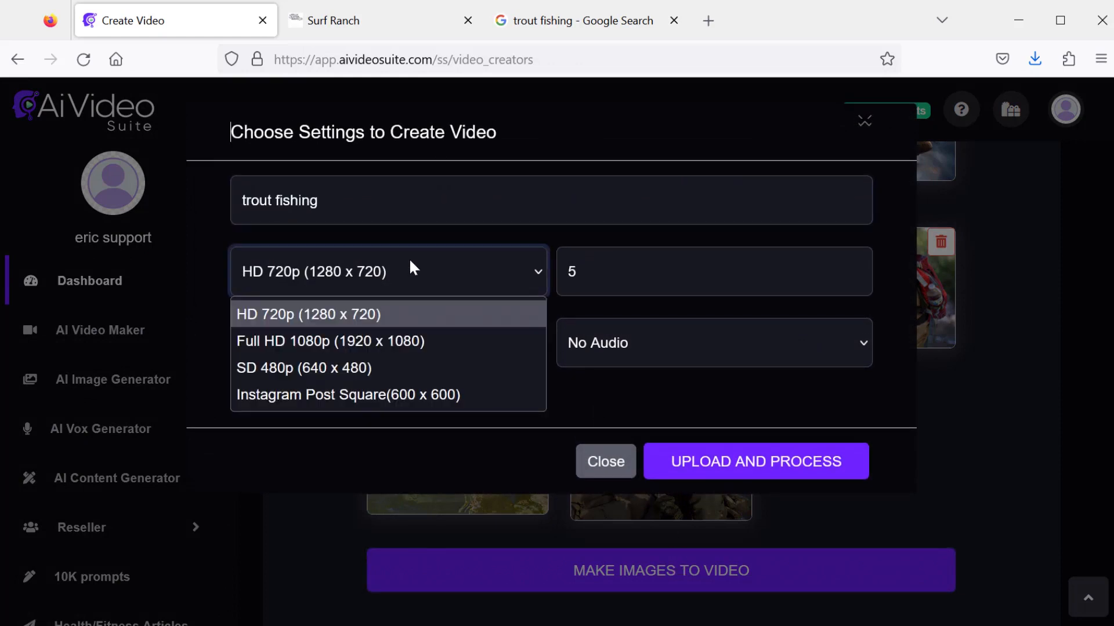
left_click(406, 342)
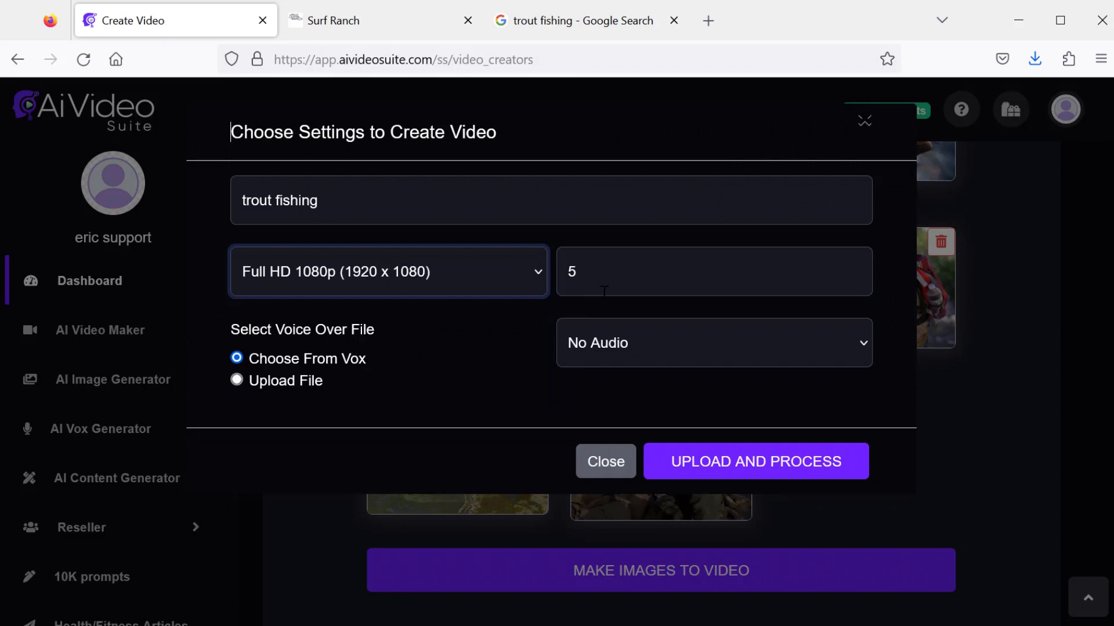
- Pick trout vox as the voice-over file and upload and process the slideshow video
key("Tab")
left_click(592, 272)
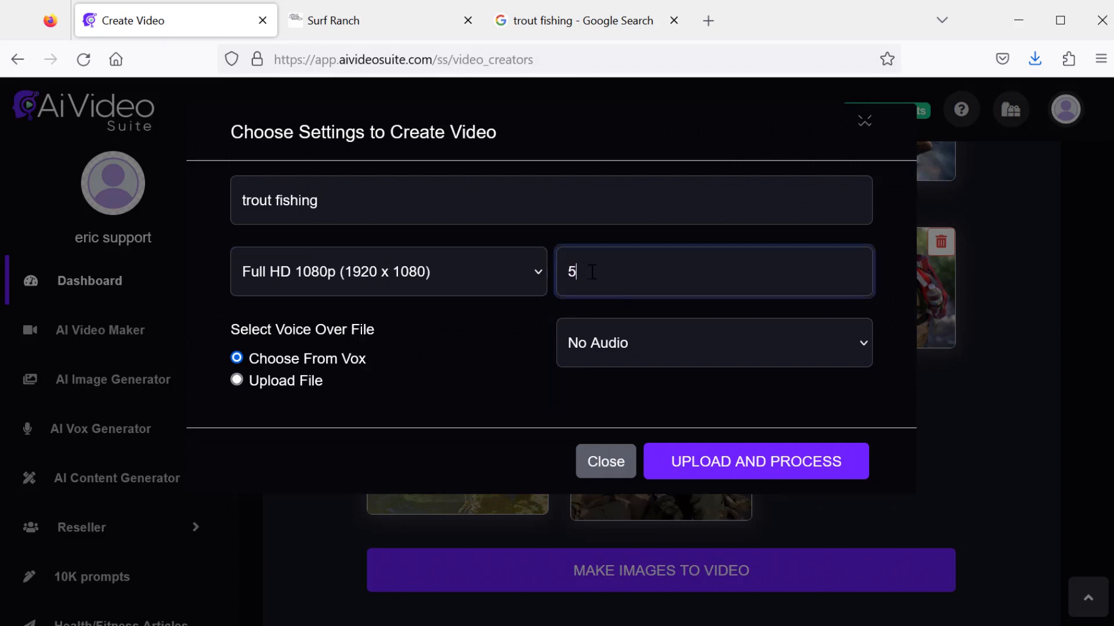
scroll(475, 340, "down", 1)
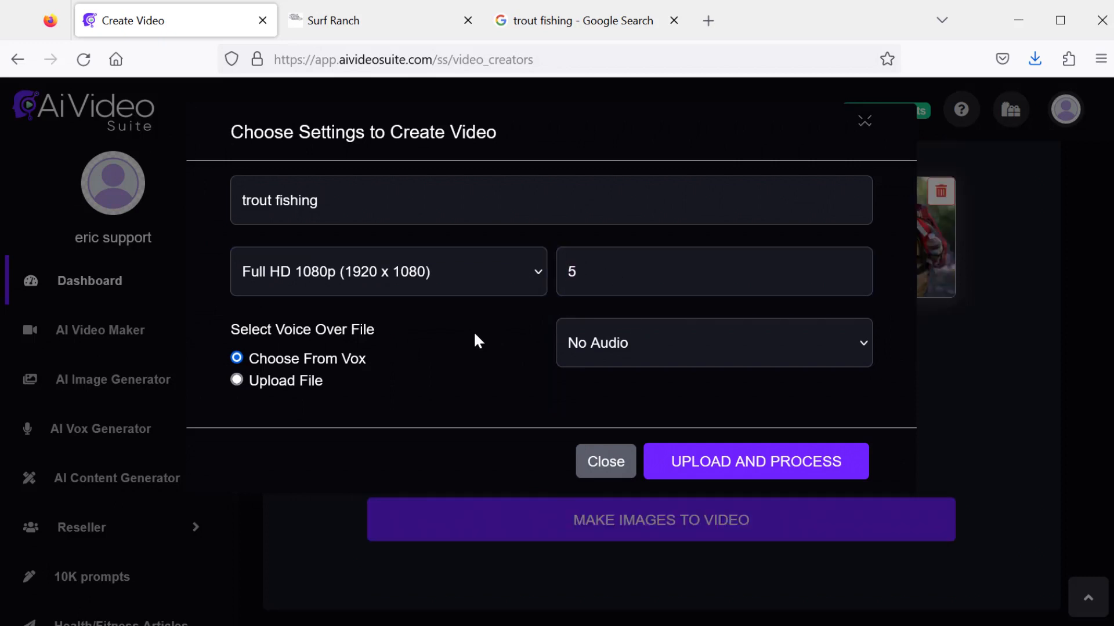
left_click(622, 337)
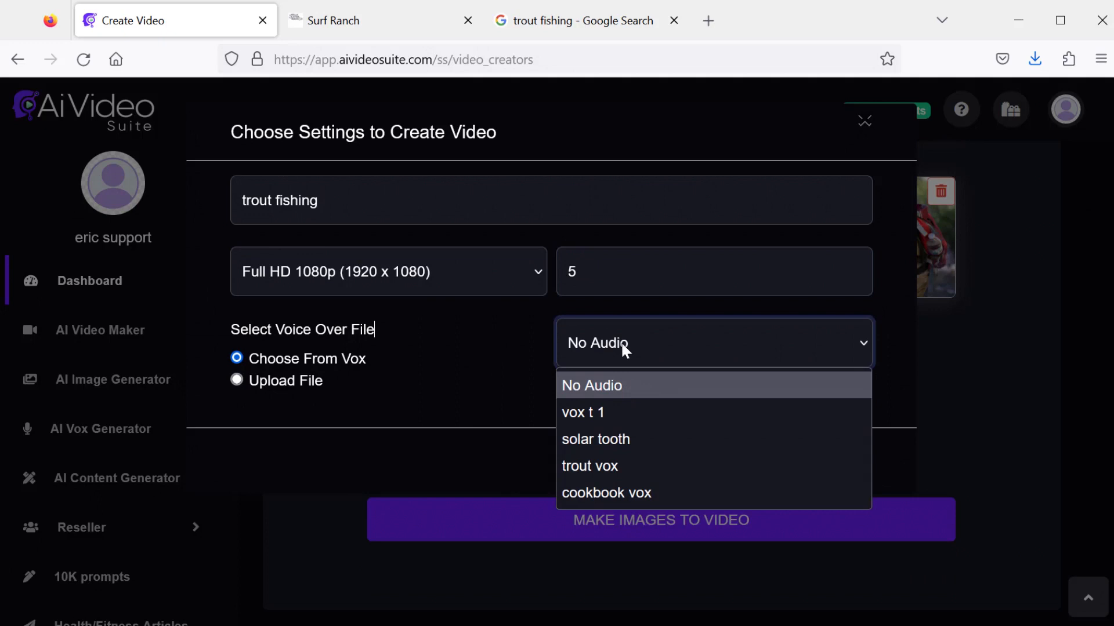
left_click(614, 470)
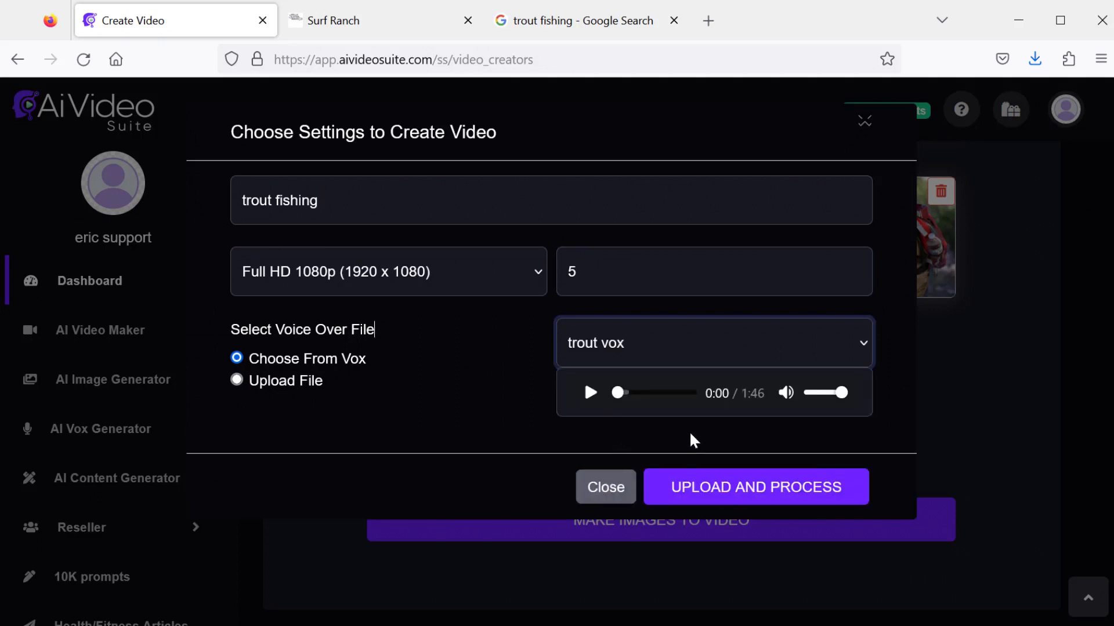
left_click(730, 490)
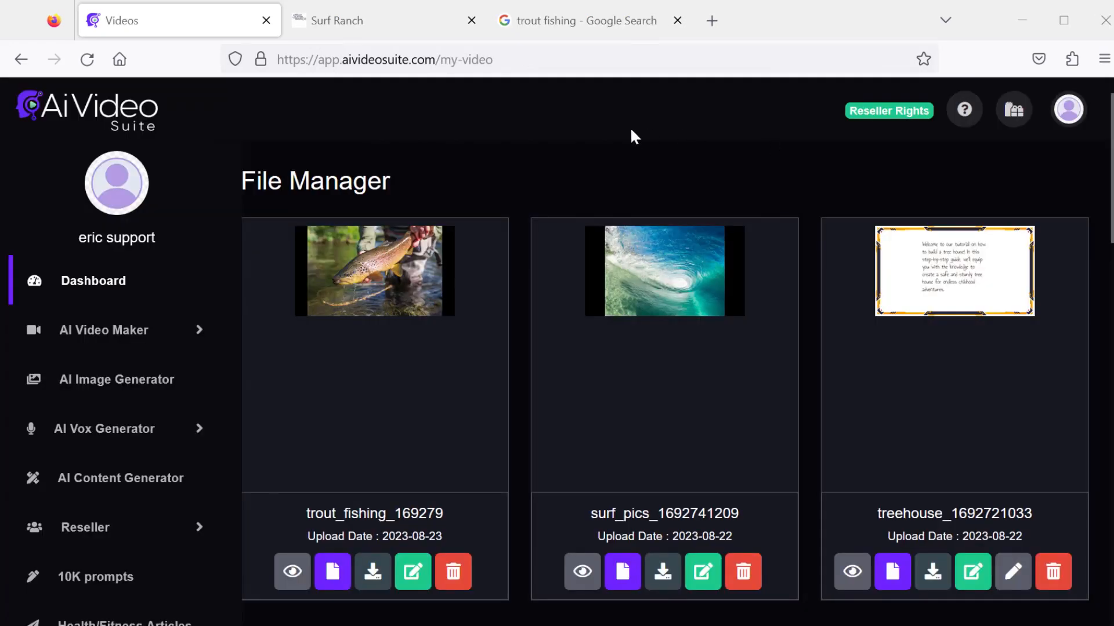
- Play the trout_fishing video from the file manager, then pause and close the player
left_click(292, 572)
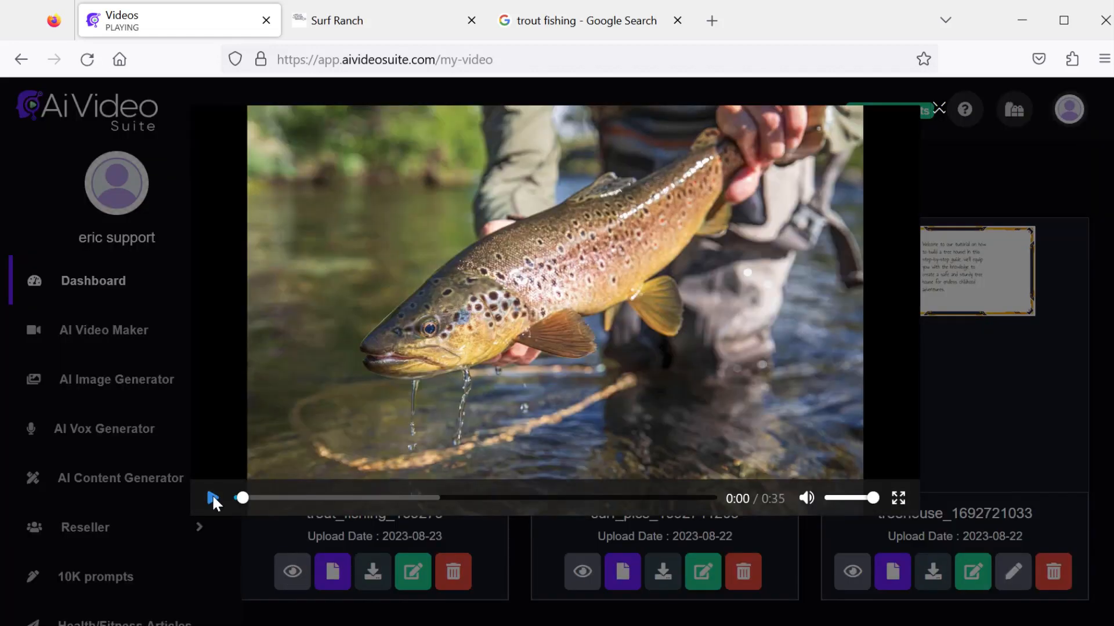
left_click(212, 498)
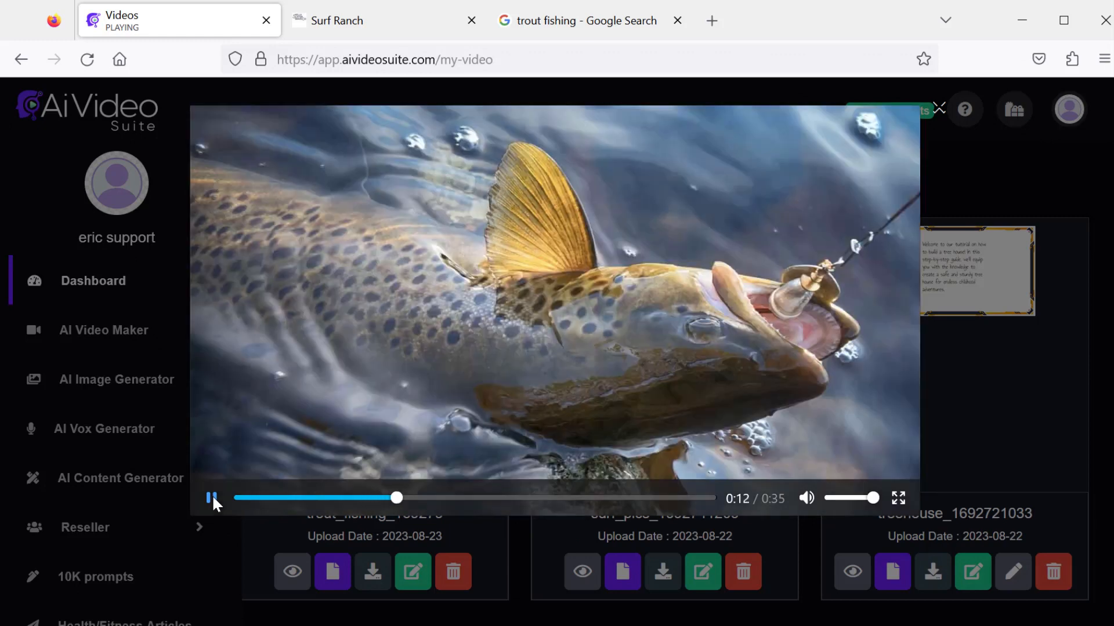
left_click(211, 497)
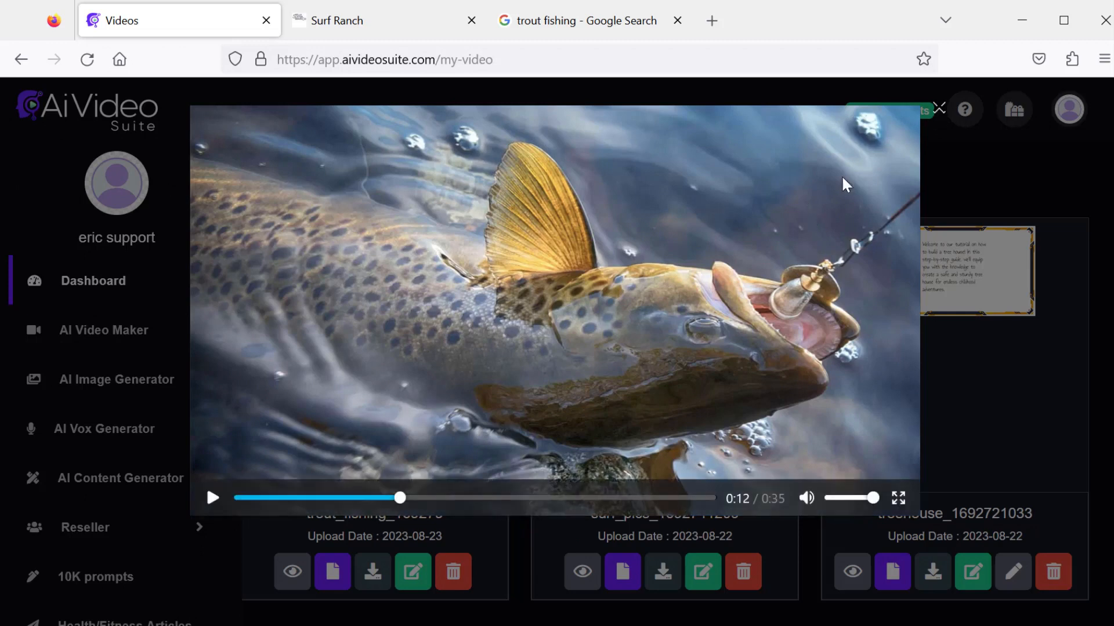
left_click(940, 111)
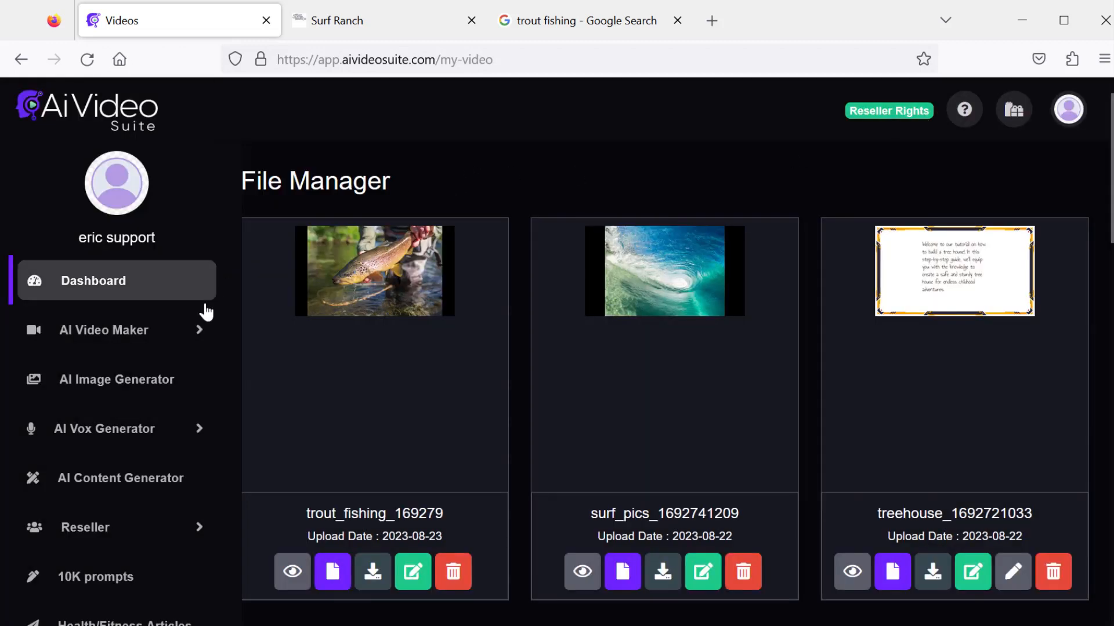
- Open the slideshow uploader and select the ten chocolate JPG files in the Pictures folder
left_click(198, 330)
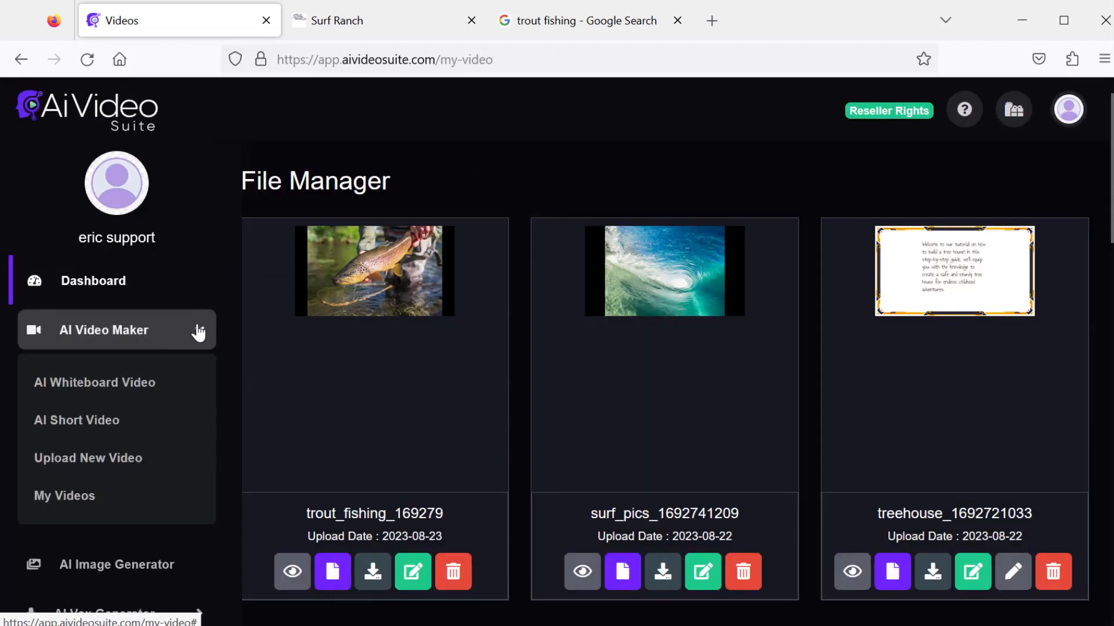
left_click(164, 383)
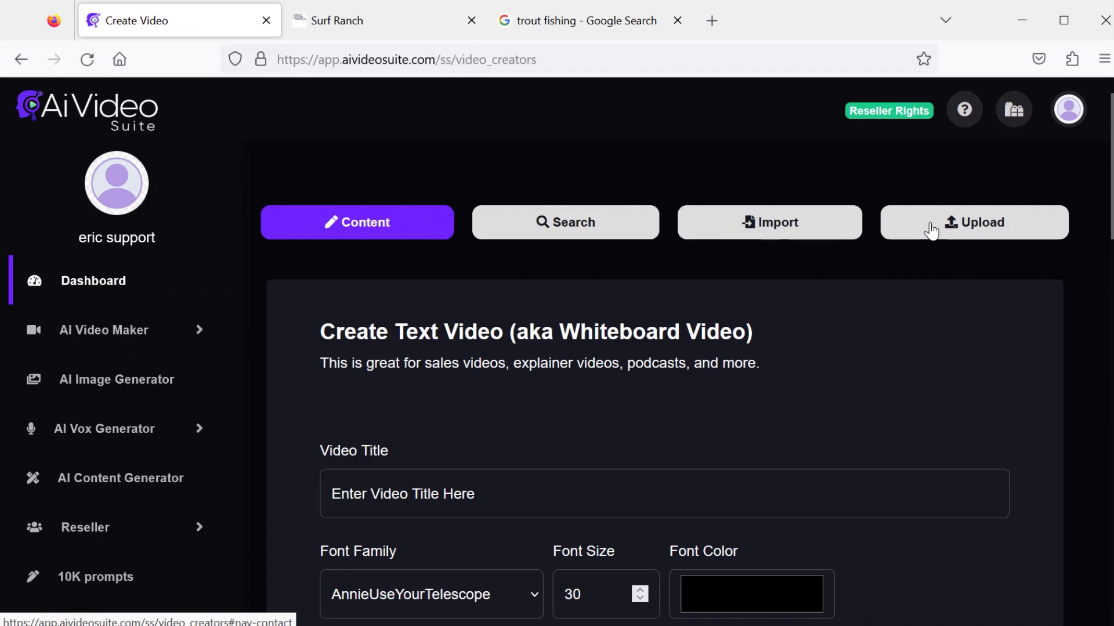
left_click(931, 230)
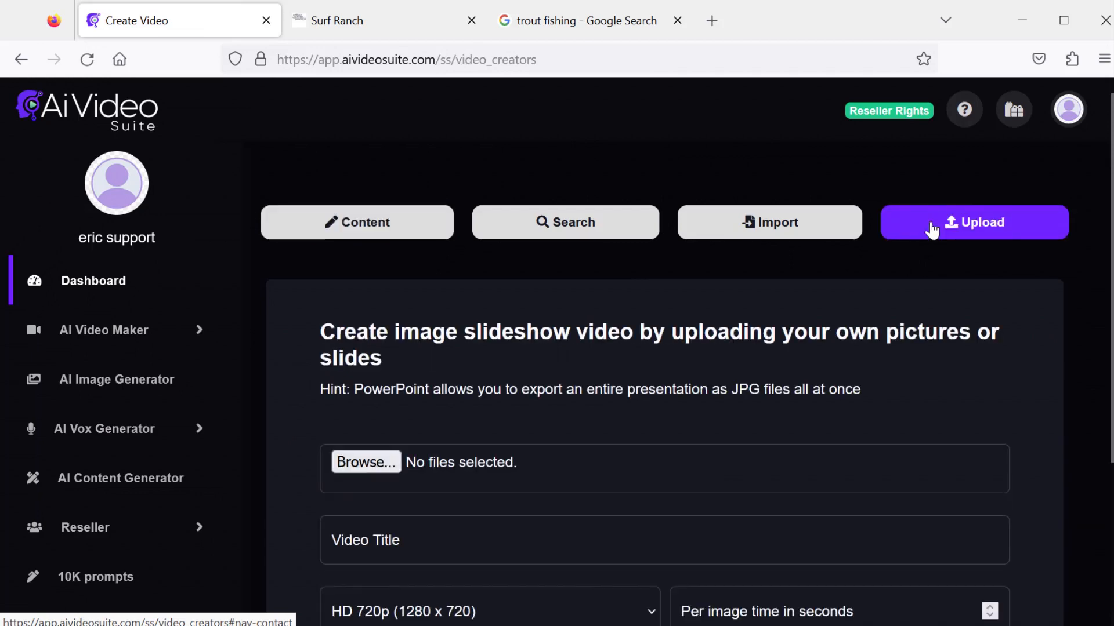
scroll(464, 308, "down", 2)
scroll(464, 308, "down", 2)
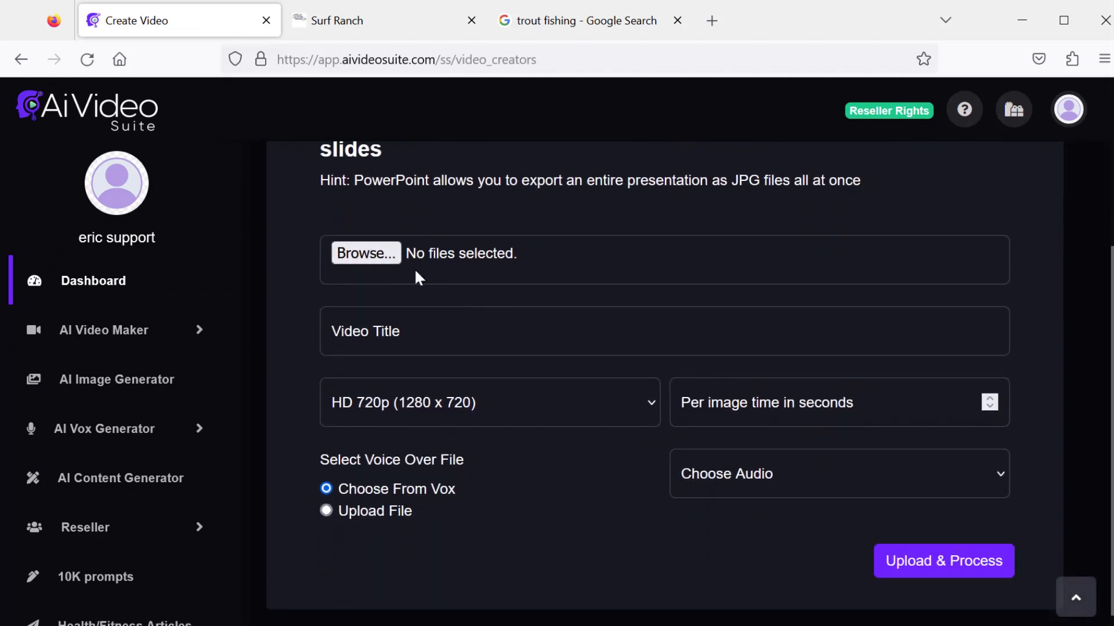
left_click(382, 255)
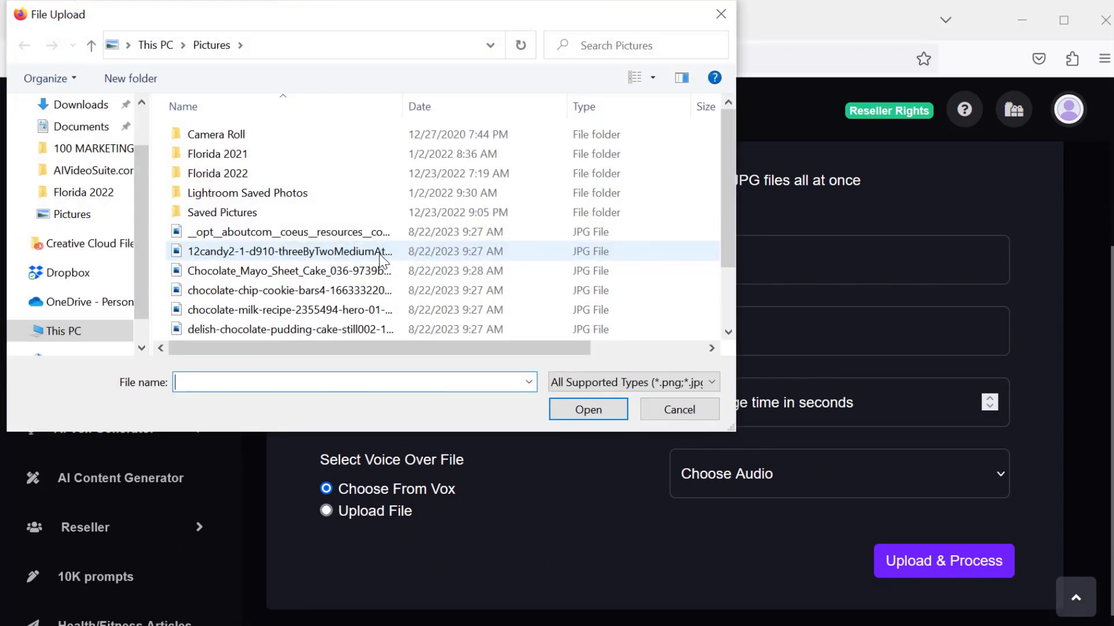
left_click(317, 237)
key("shift+Down")
key("shift+Down")
key("shift+Down")
key("shift+Down")
key("shift+Down")
key("shift+Down")
key("shift+Down")
key("shift+Down")
key("shift+Down")
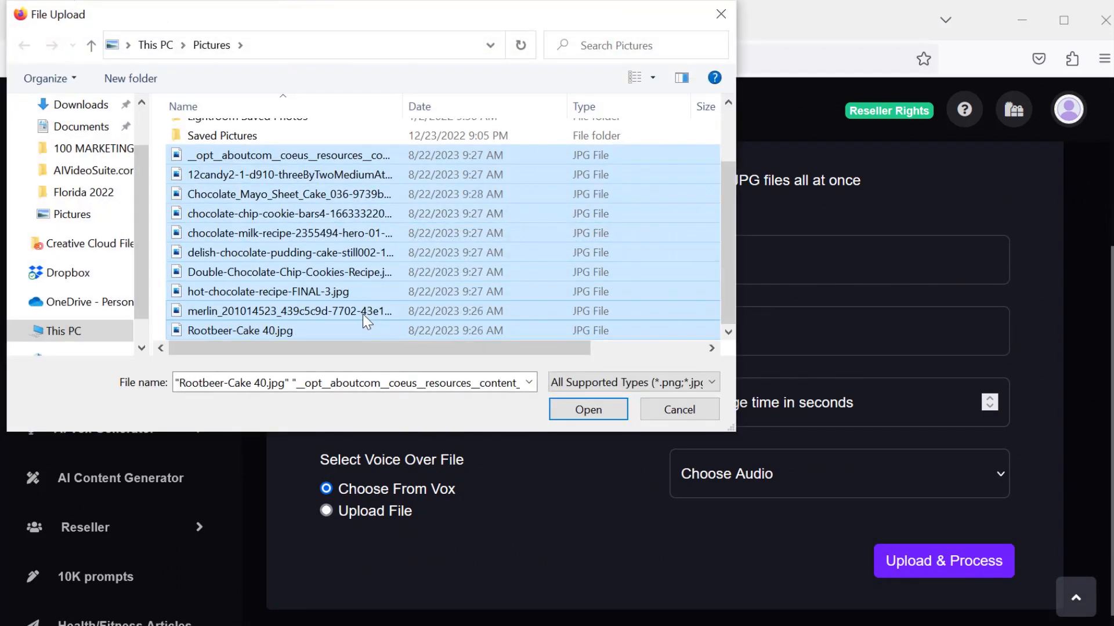
left_click(588, 409)
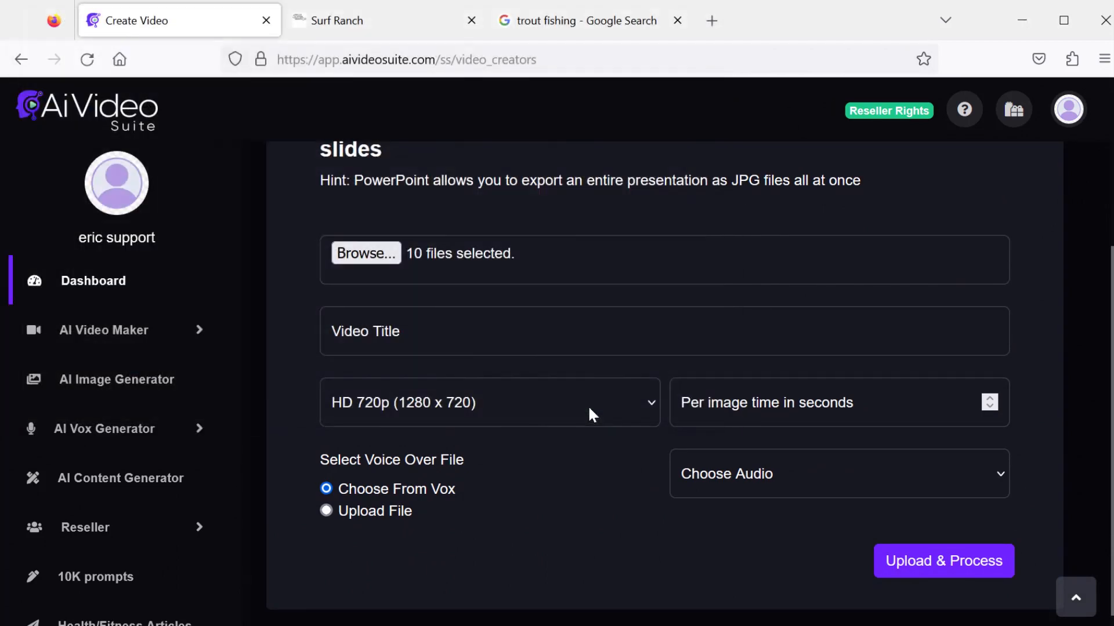
- Title the slideshow chocolate cookbook, choose Full HD 1080p and set 5 seconds per image
left_click(505, 321)
type("choc")
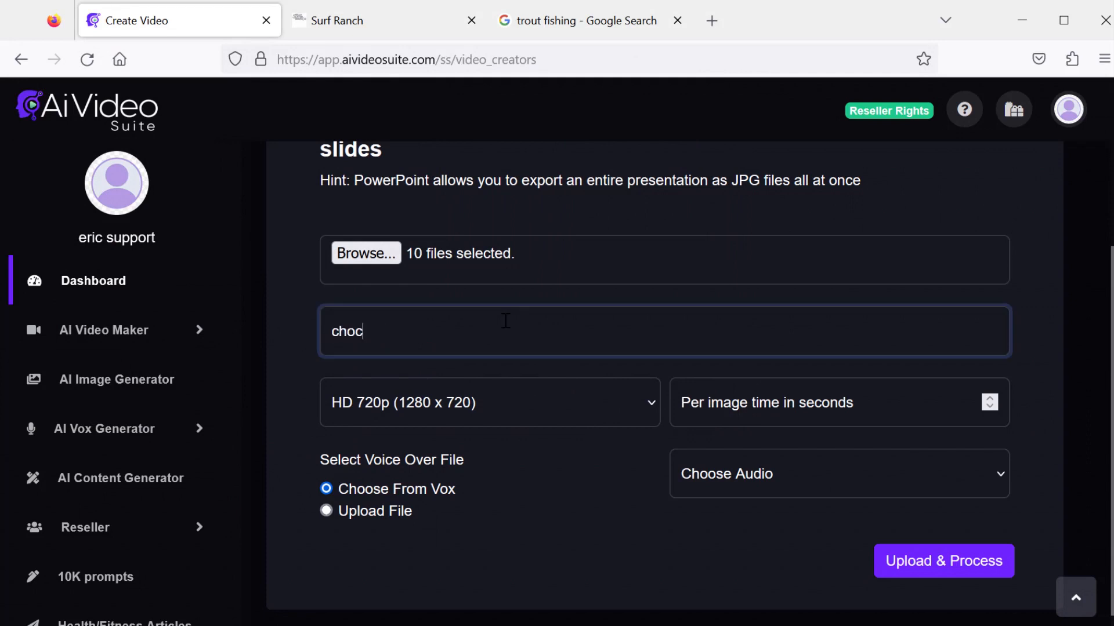
type("olate cookbook")
left_click(530, 393)
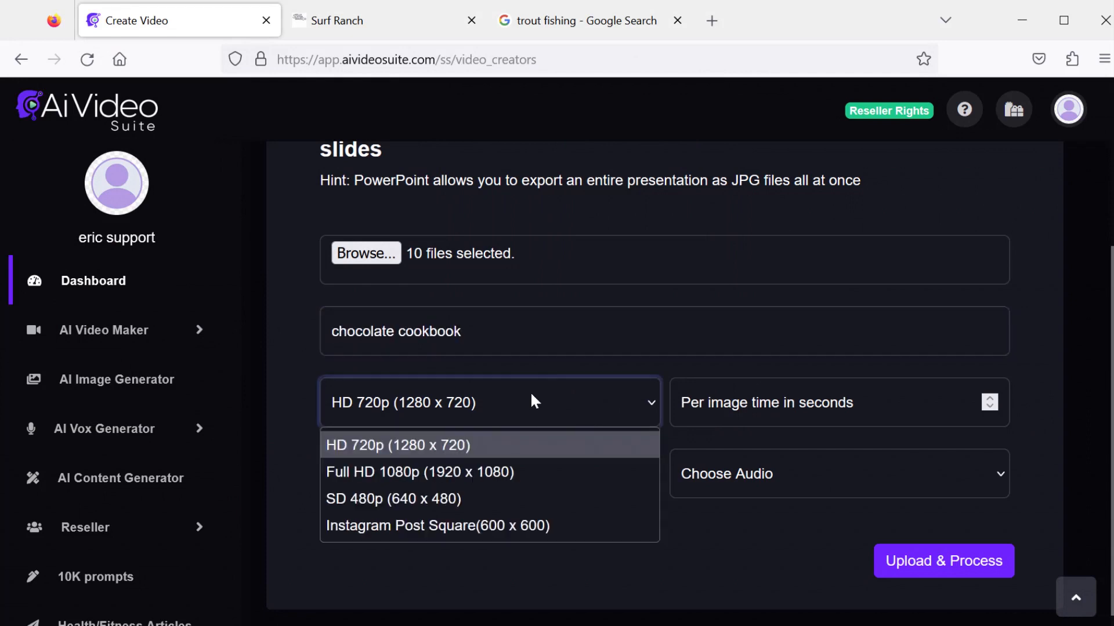
left_click(493, 467)
left_click(708, 408)
type("5")
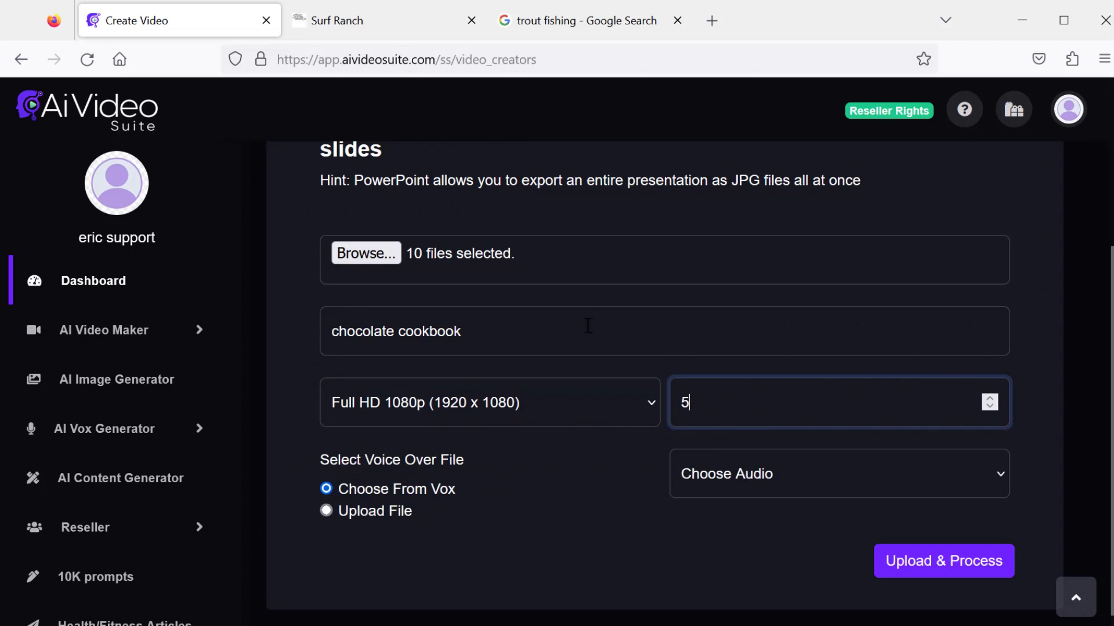
- Select cookbook vox as the voice-over and upload and process the chocolate slideshow
left_click(742, 482)
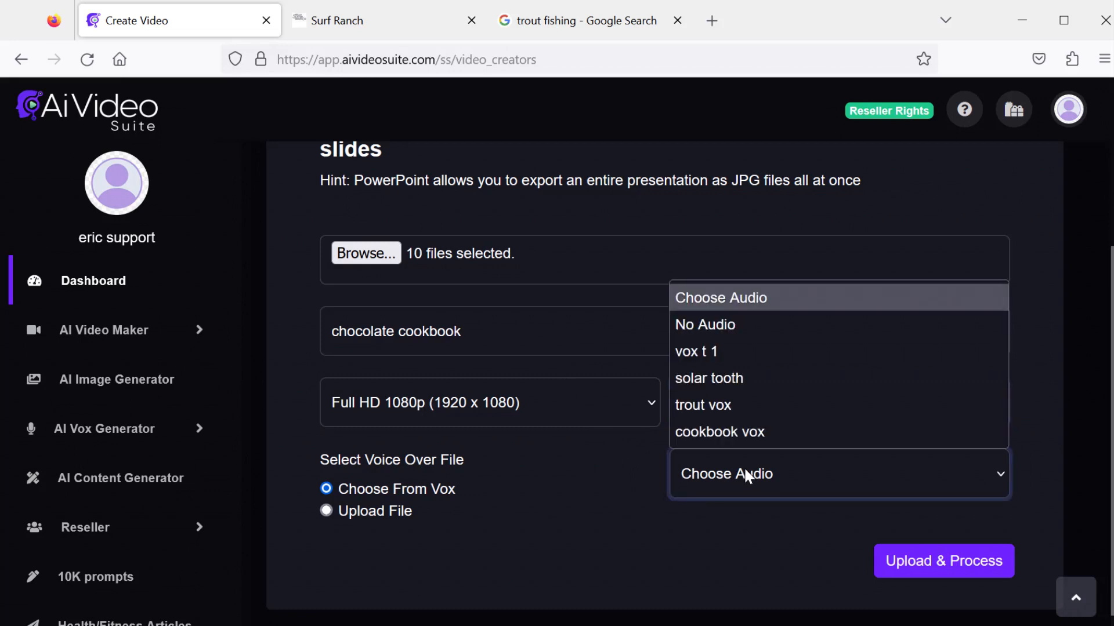
left_click(744, 432)
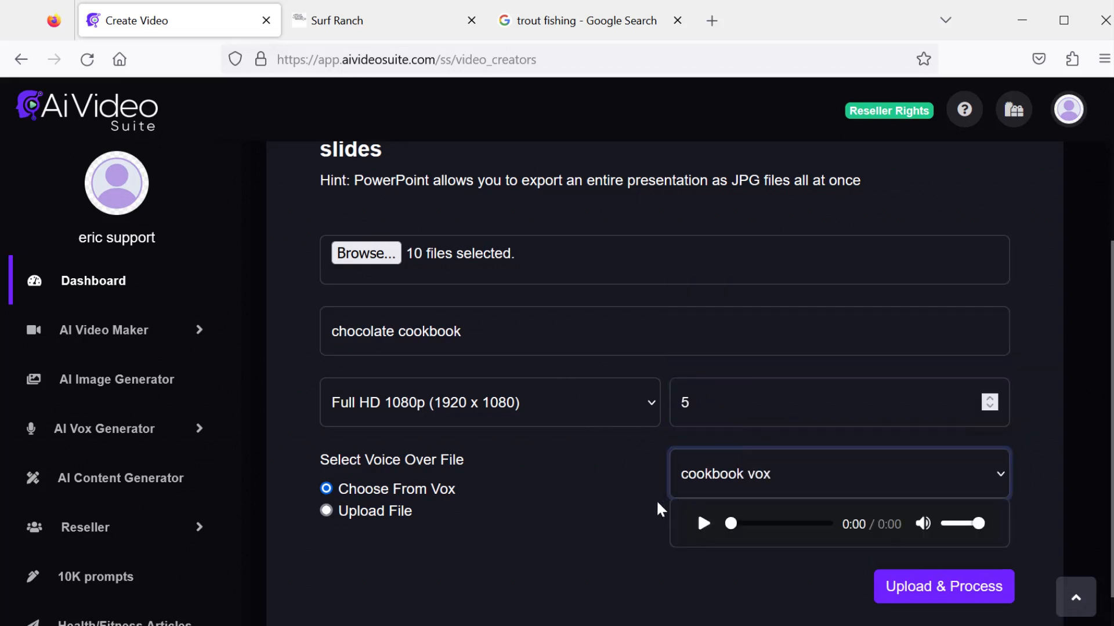
left_click(925, 586)
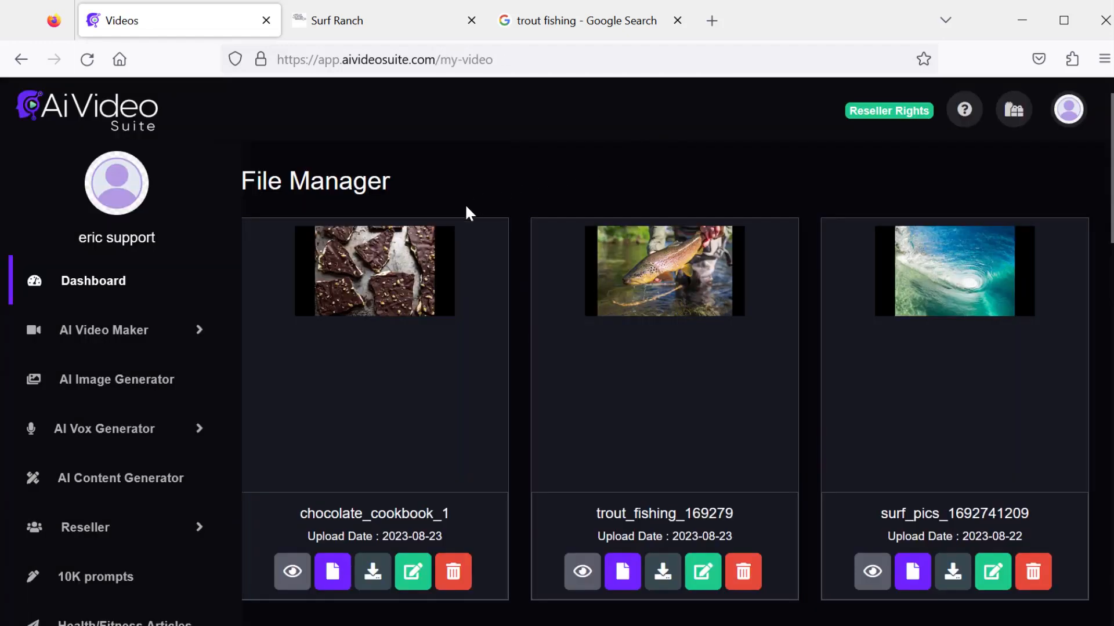
- Preview the chocolate_cookbook_1 video in the file manager and close the player
left_click(294, 572)
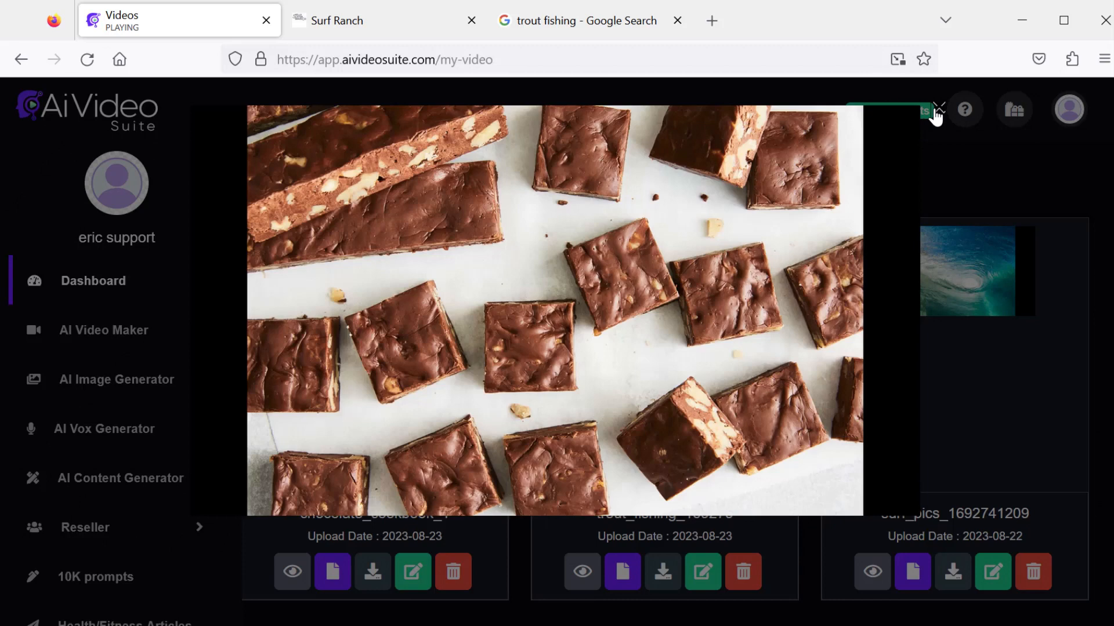
left_click(938, 109)
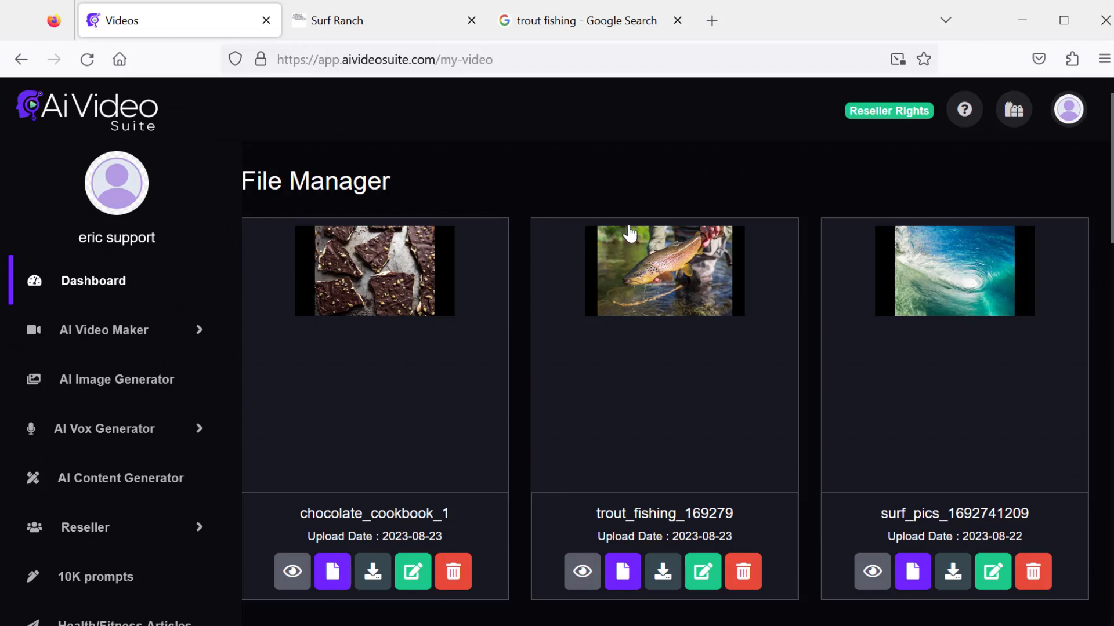
left_click(199, 335)
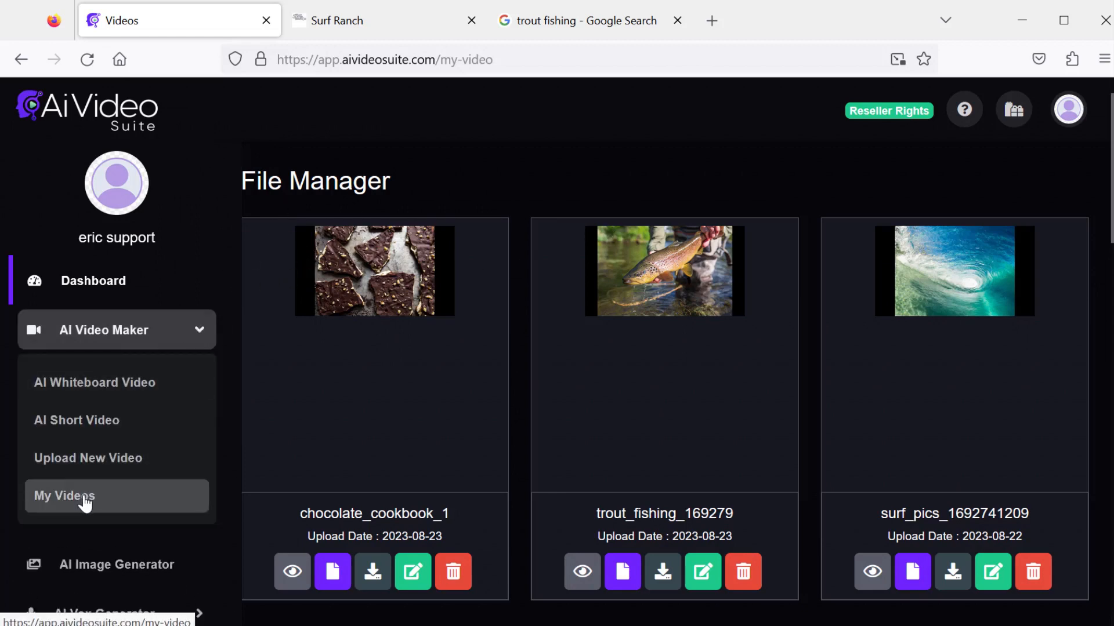
scroll(341, 333, "down", 2)
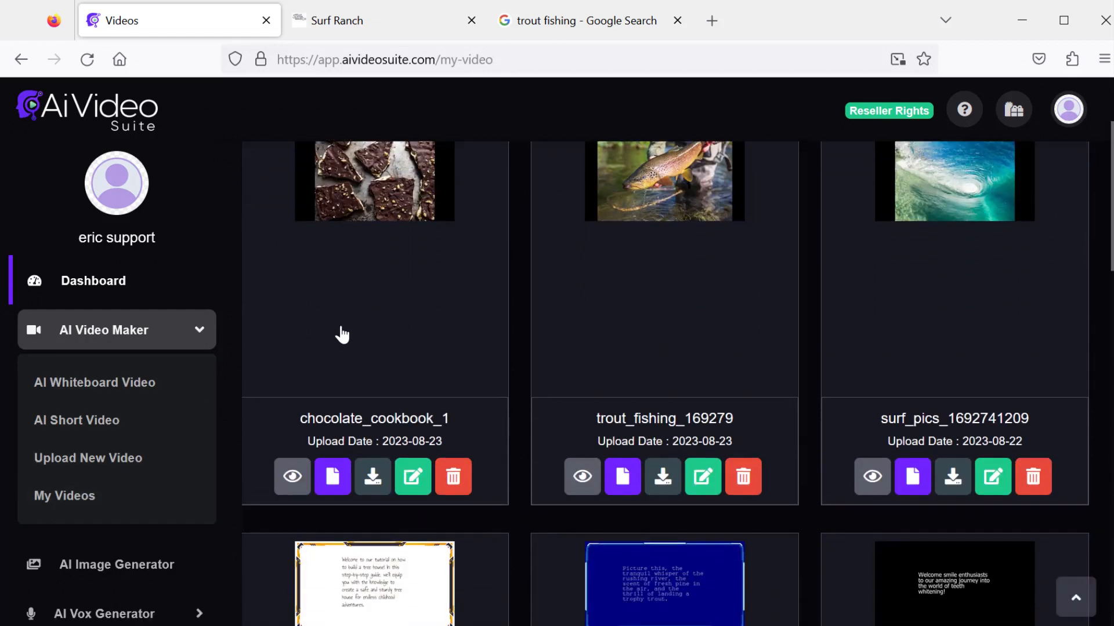
- Open chocolate_cookbook_1 for editing and enter The Chocolate Cookbook as a text watermark
left_click(414, 477)
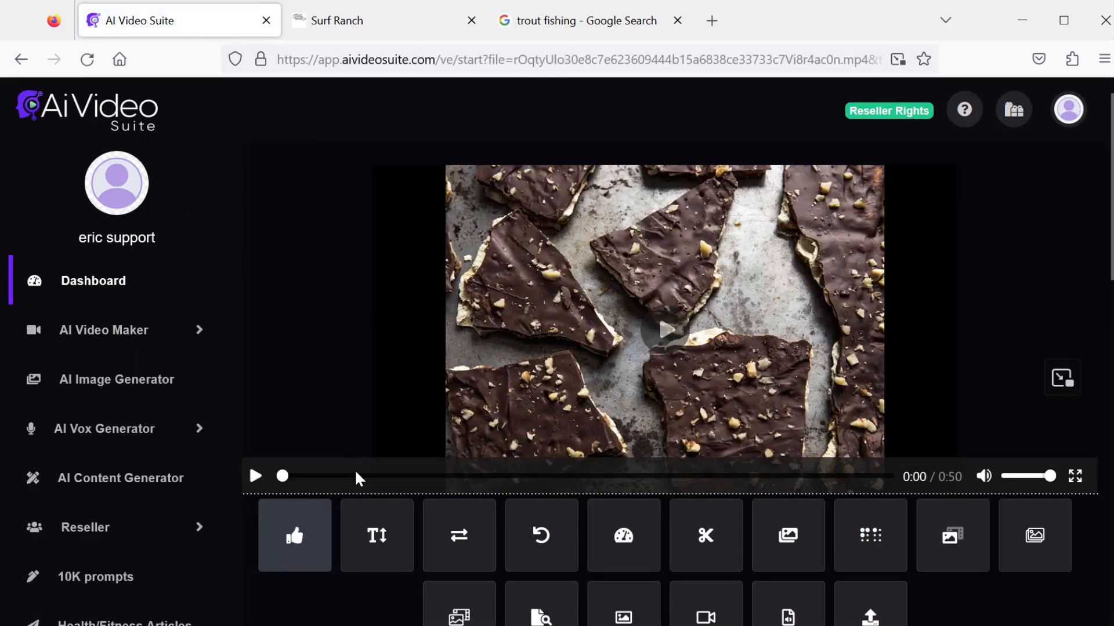
left_click(369, 537)
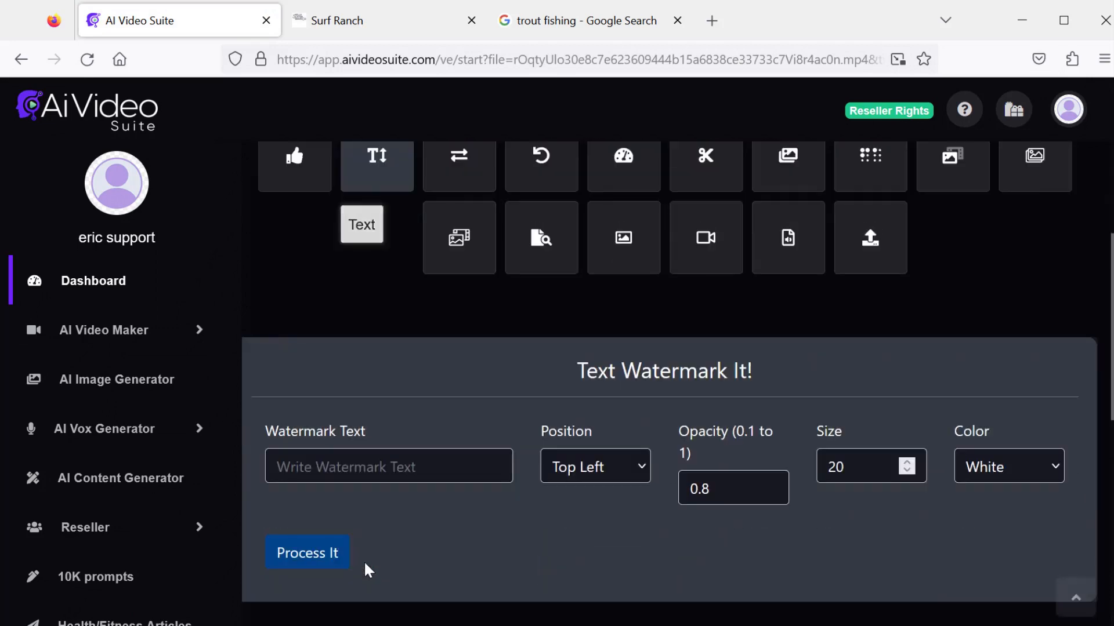
left_click(377, 467)
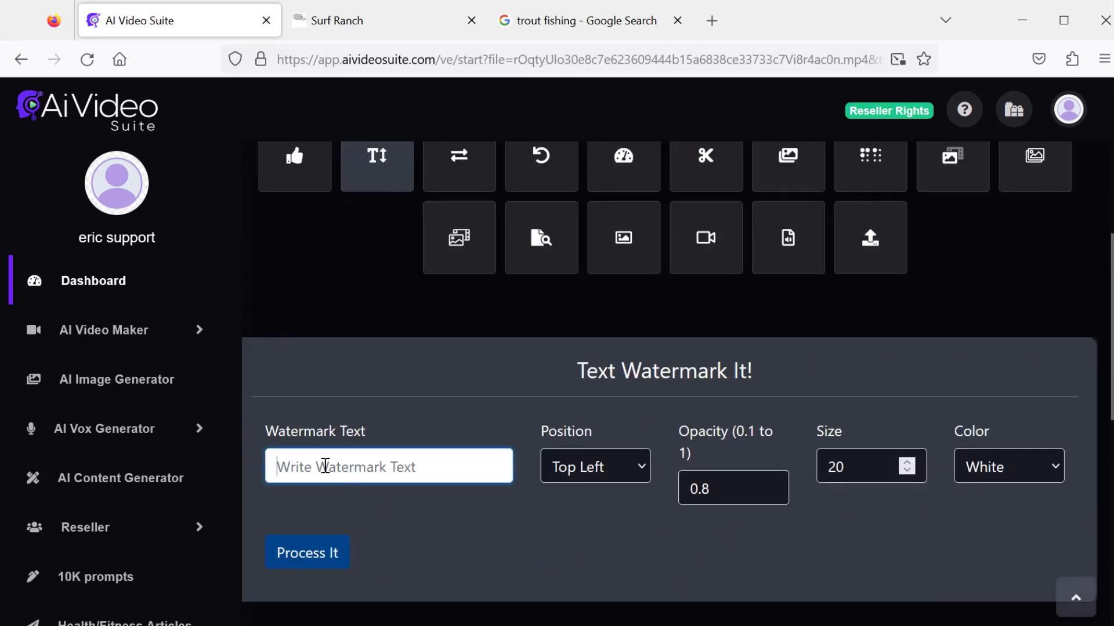
left_click(323, 465)
left_click(325, 493)
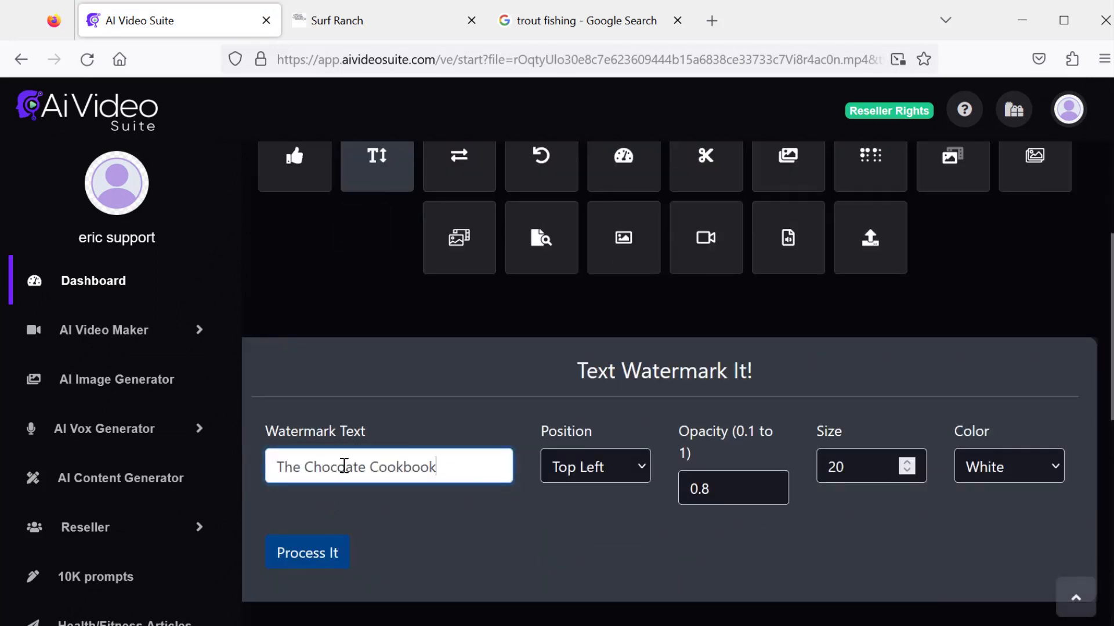
left_click(346, 467)
type("l")
- Set the watermark to Center Top, size 80 and Yellow, and process it
left_click(591, 467)
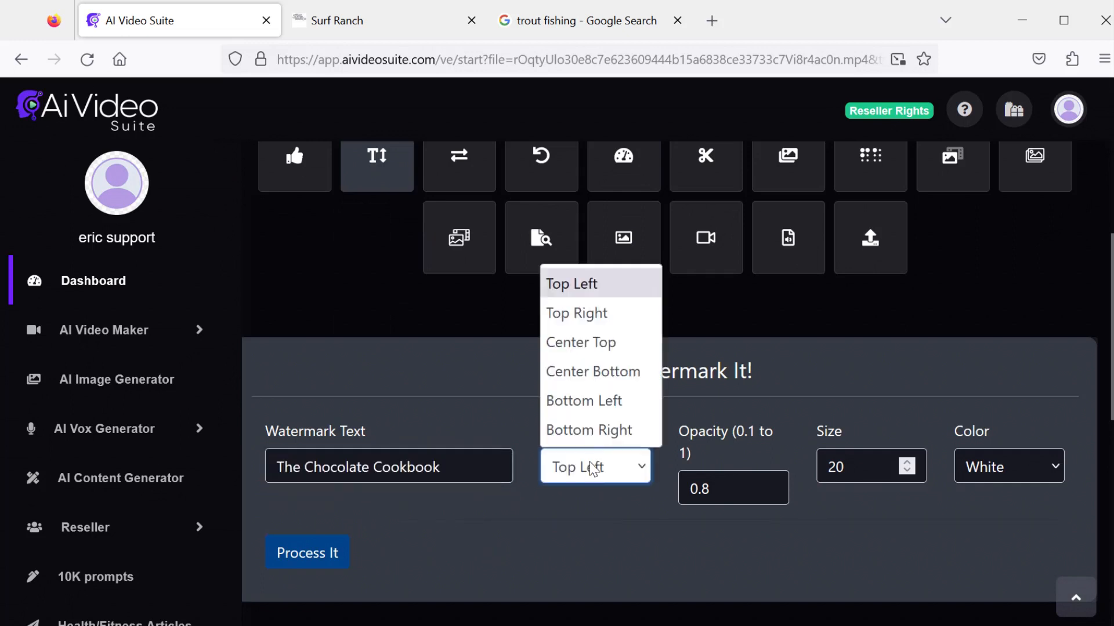
left_click(593, 341)
key("Tab")
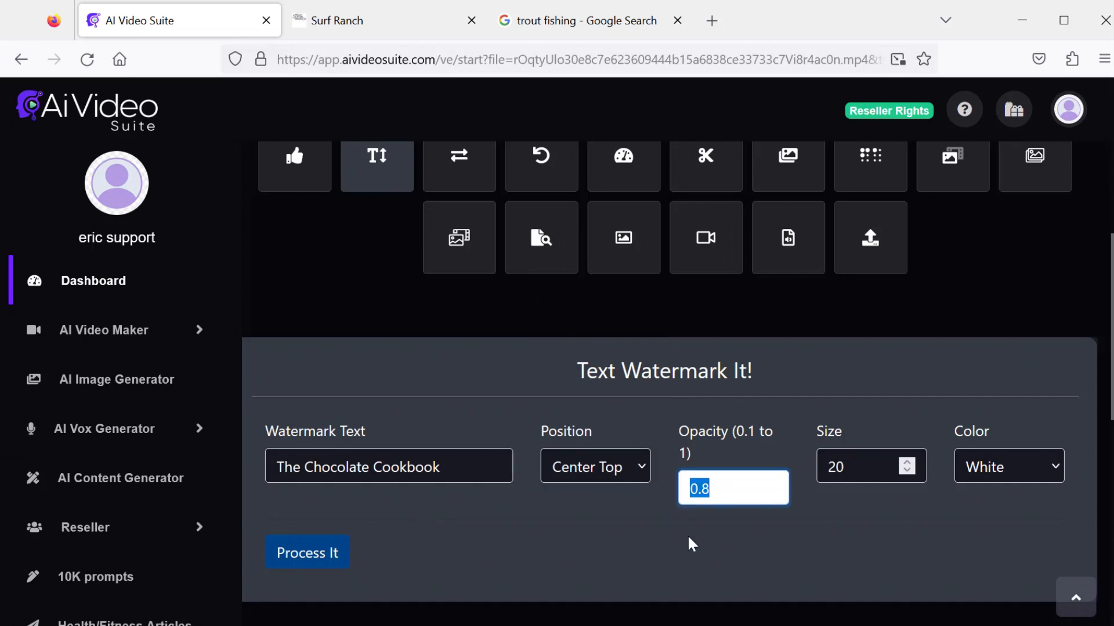
left_click(747, 487)
left_click(832, 473)
double_click(833, 473)
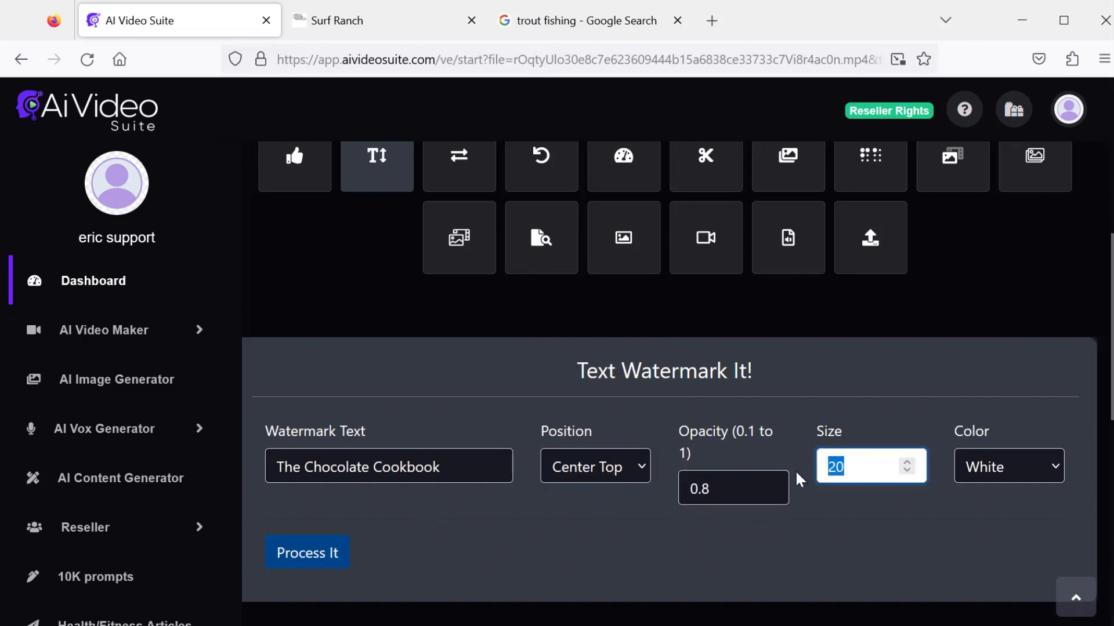
type("80")
left_click(1003, 473)
left_click(1004, 590)
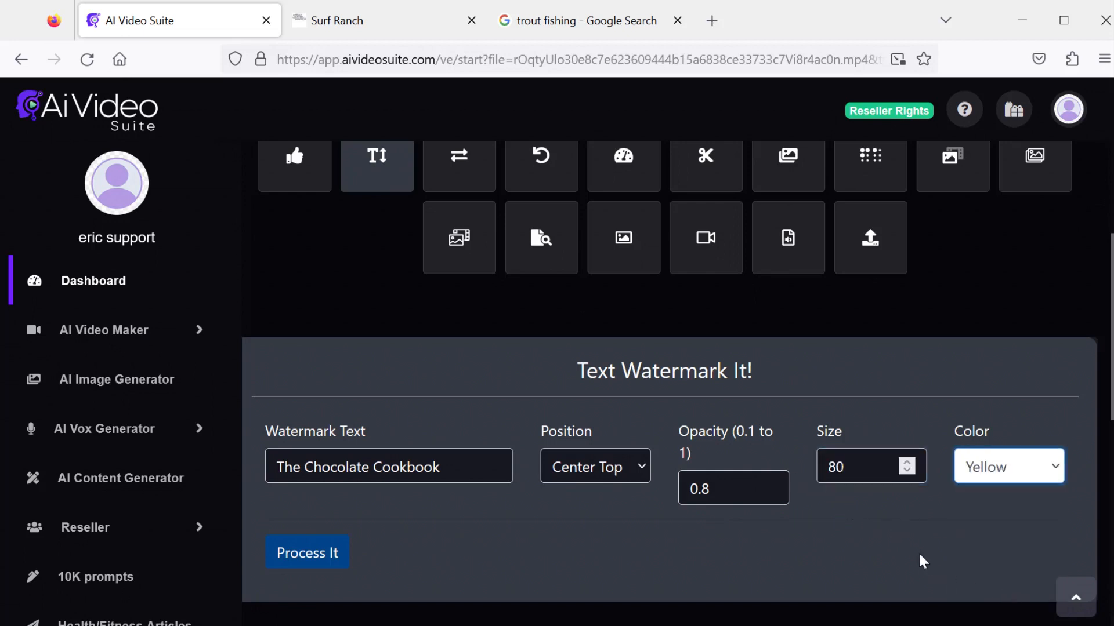
left_click(915, 551)
left_click(316, 558)
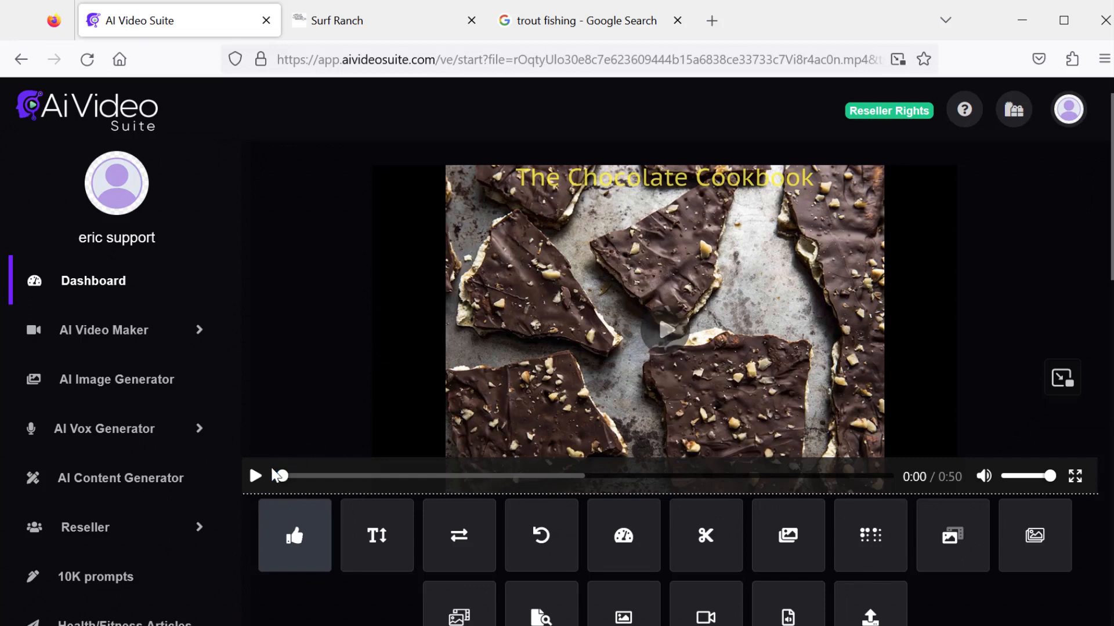
- Play and pause the watermarked video to check the title
left_click(255, 476)
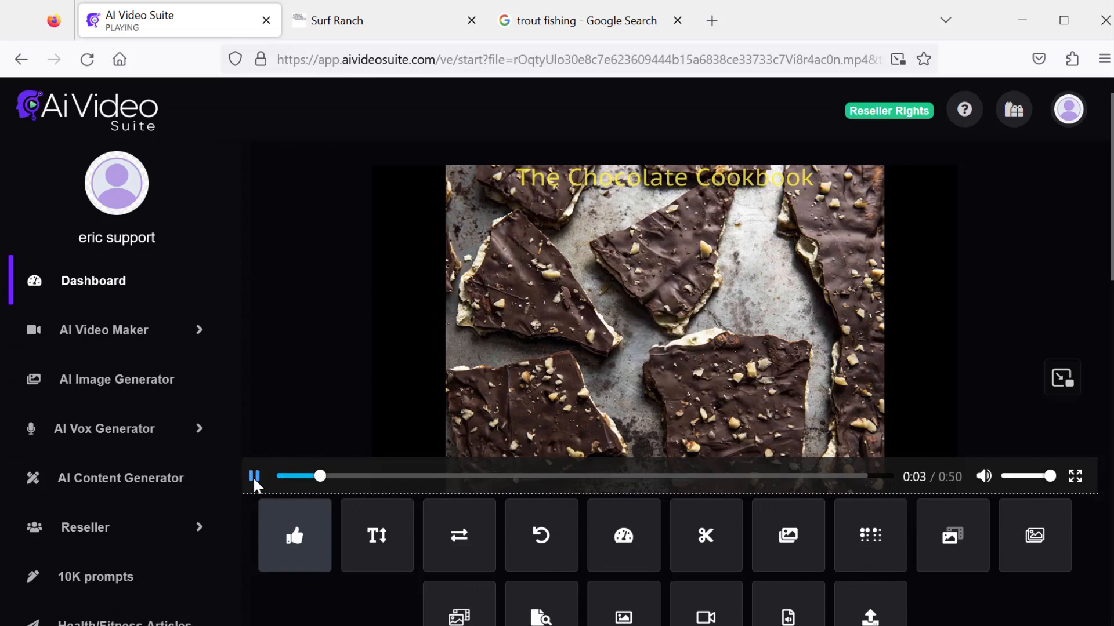
left_click(253, 477)
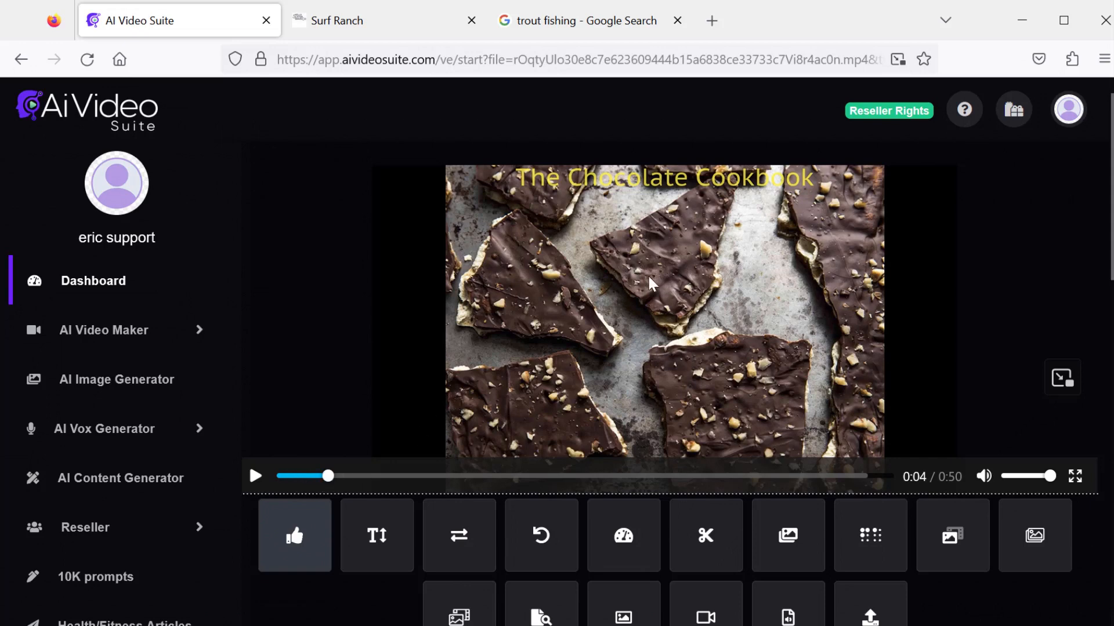
- Open Background Audio And Vox and choose cookbook vox as voice and Moonlight as background music
scroll(616, 270, "down", 2)
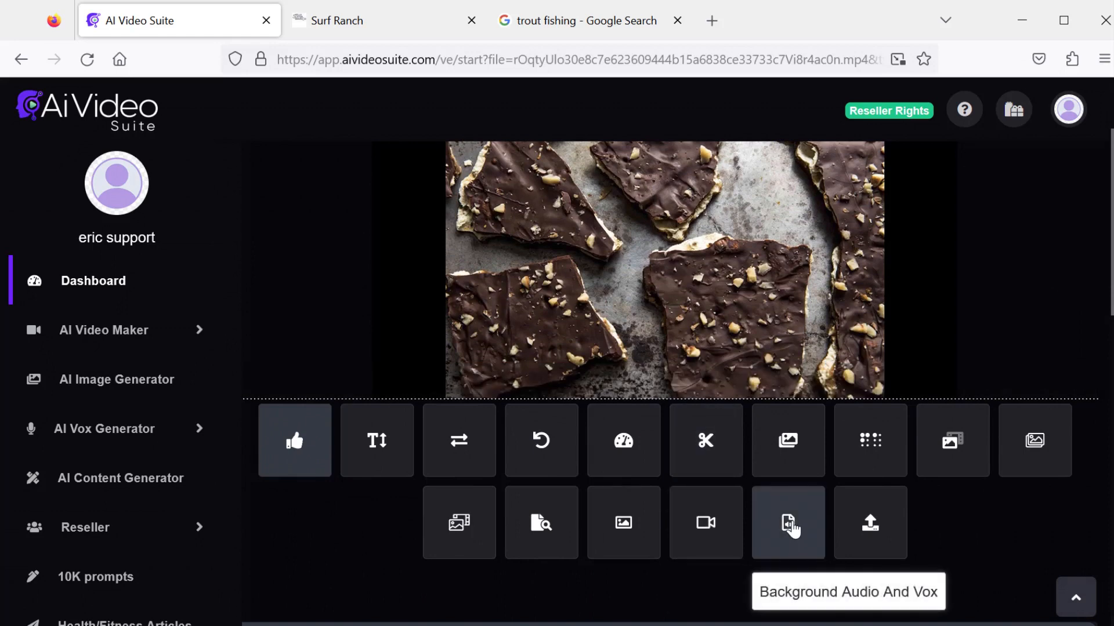
left_click(791, 525)
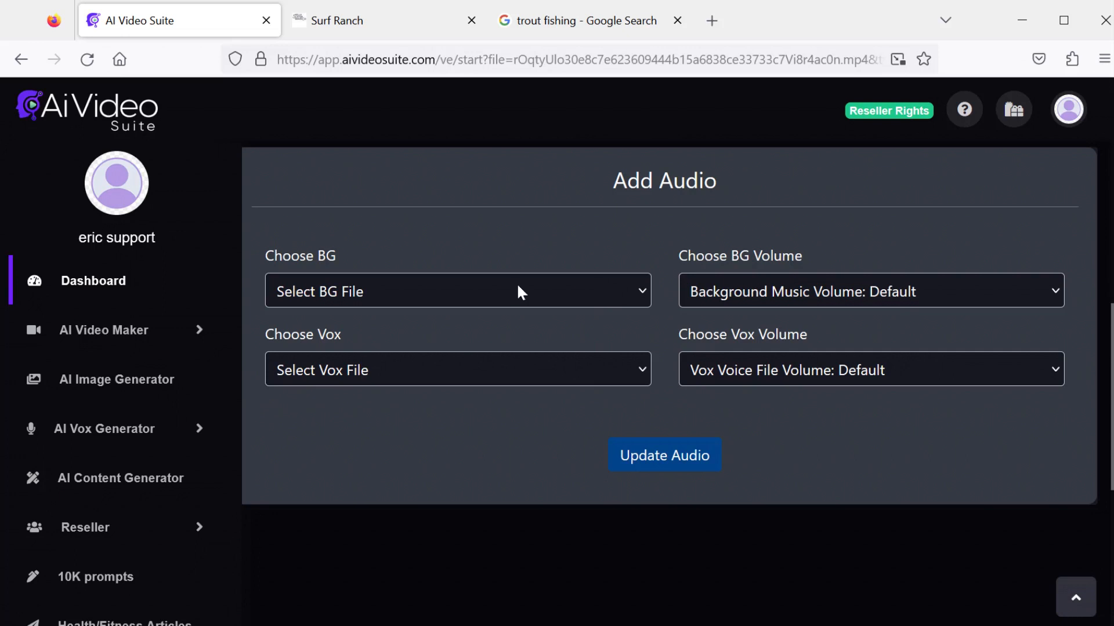
left_click(518, 376)
left_click(360, 434)
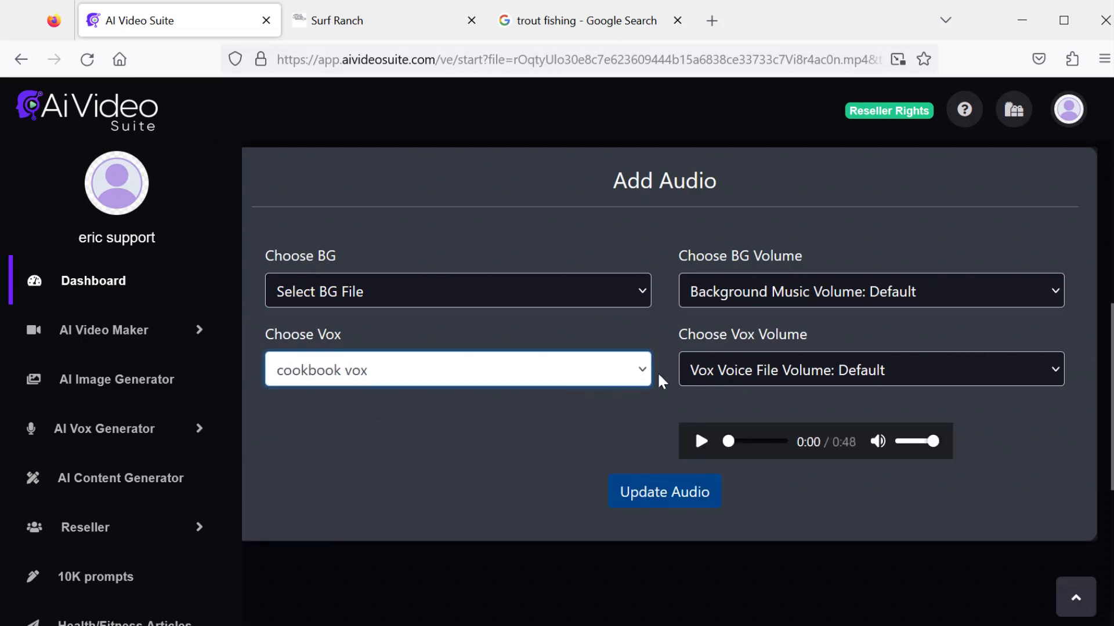
left_click(487, 293)
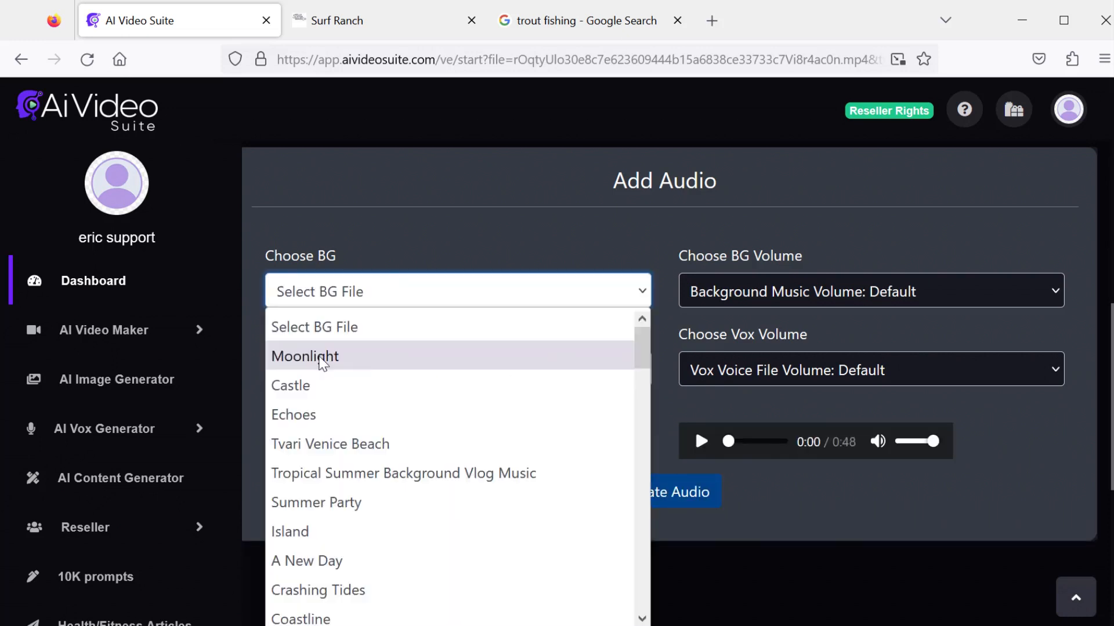
left_click(322, 360)
- Set the background music volume to 0.10 and update the audio
left_click(779, 297)
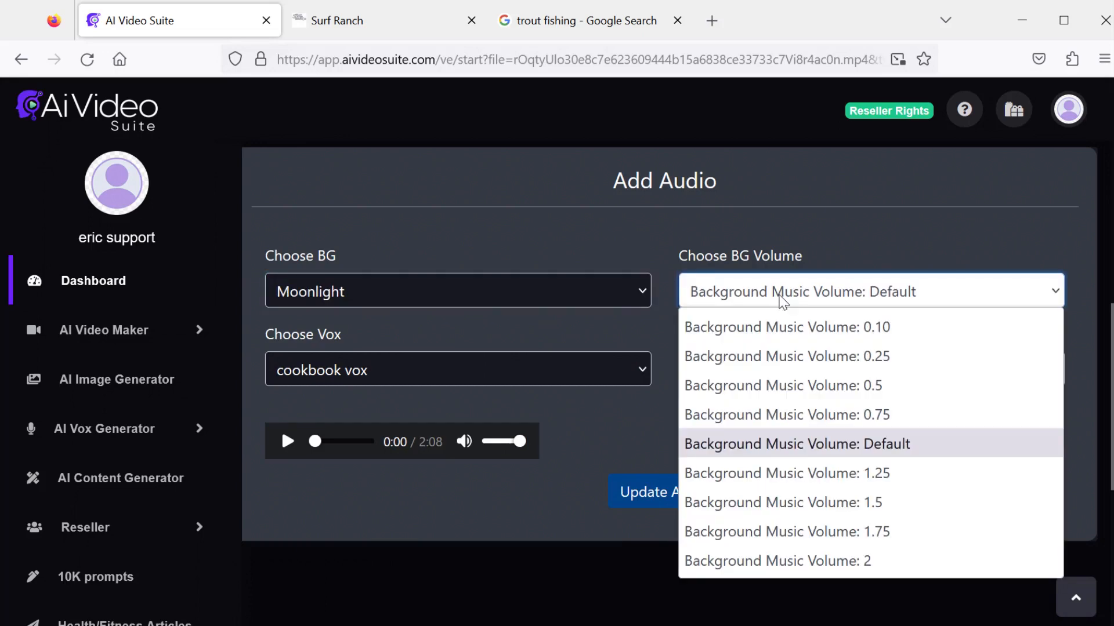
left_click(778, 323)
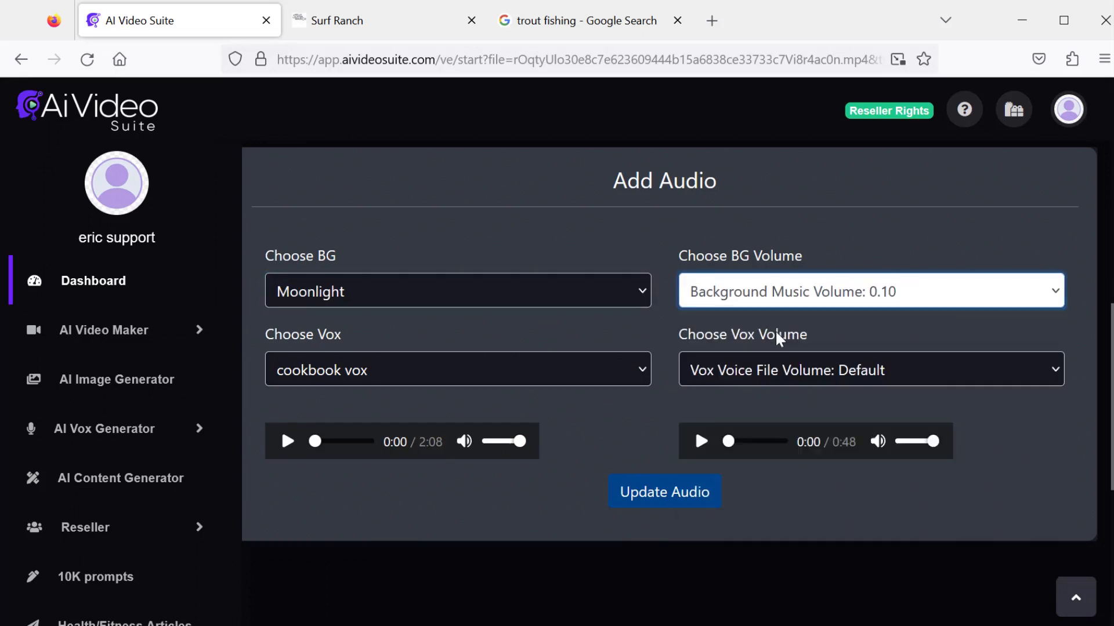
left_click(778, 371)
left_click(779, 371)
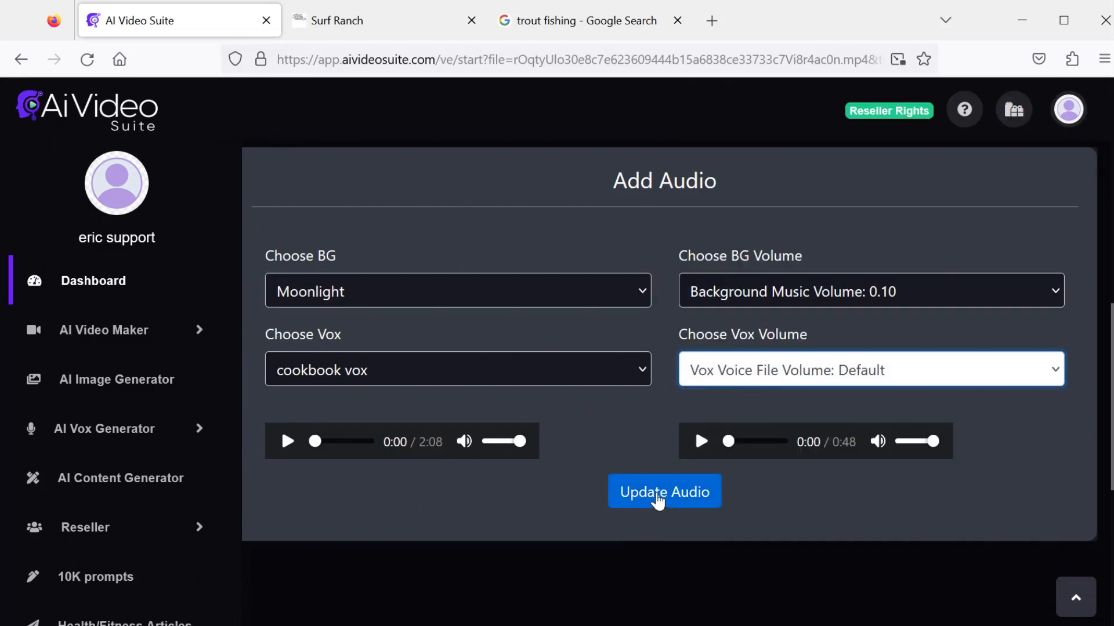
left_click(638, 503)
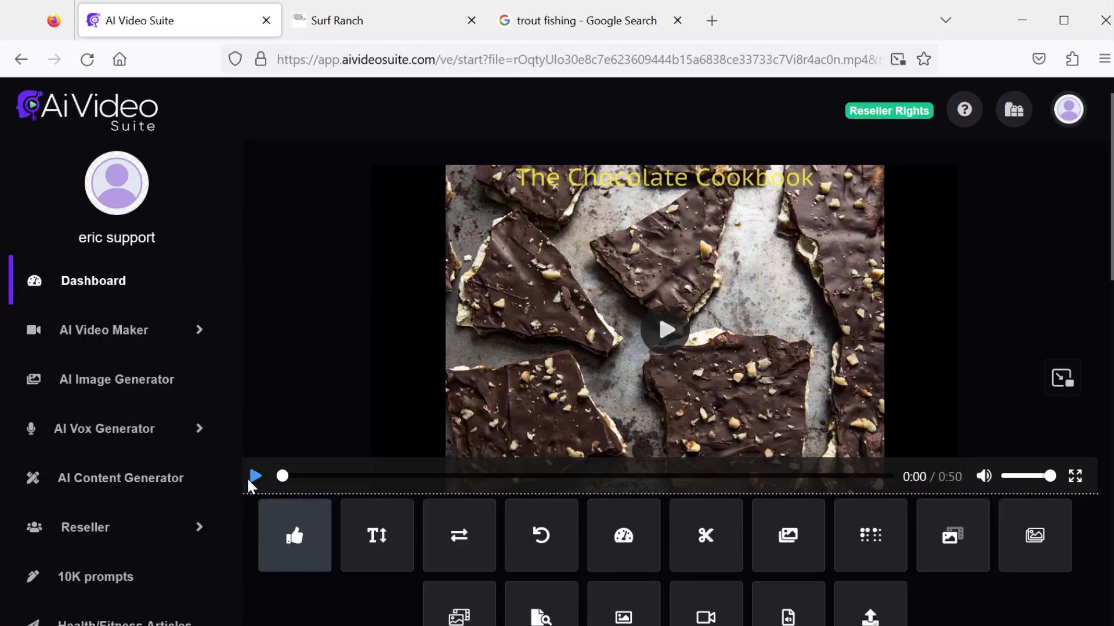
- Play and pause the video to check the new audio
left_click(256, 476)
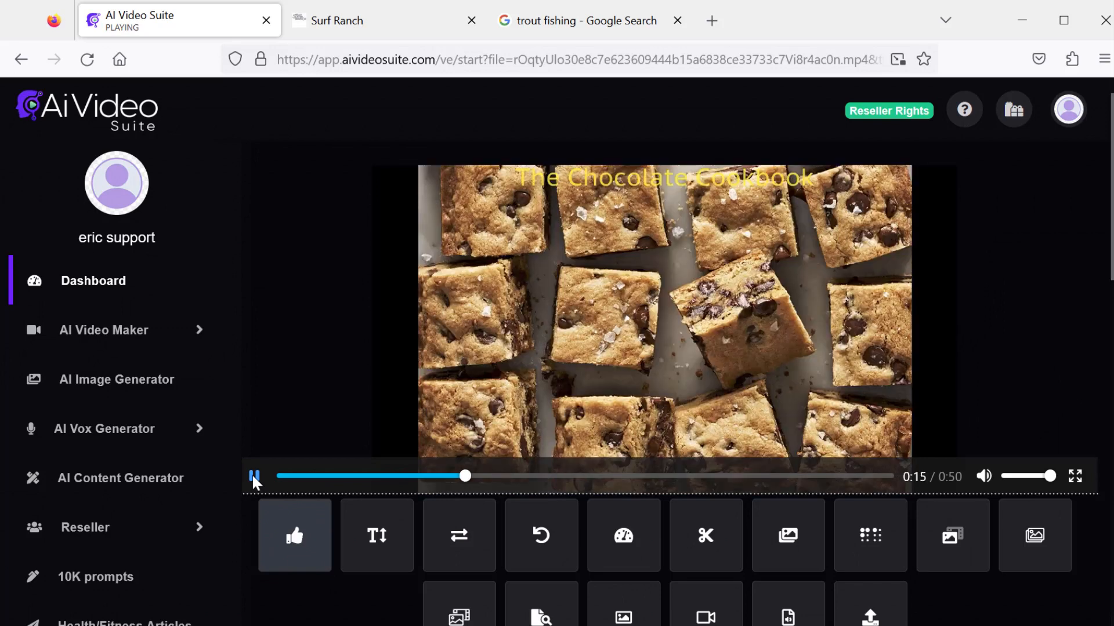
left_click(253, 478)
- Open the surf_ranch video for editing from My Videos
left_click(199, 331)
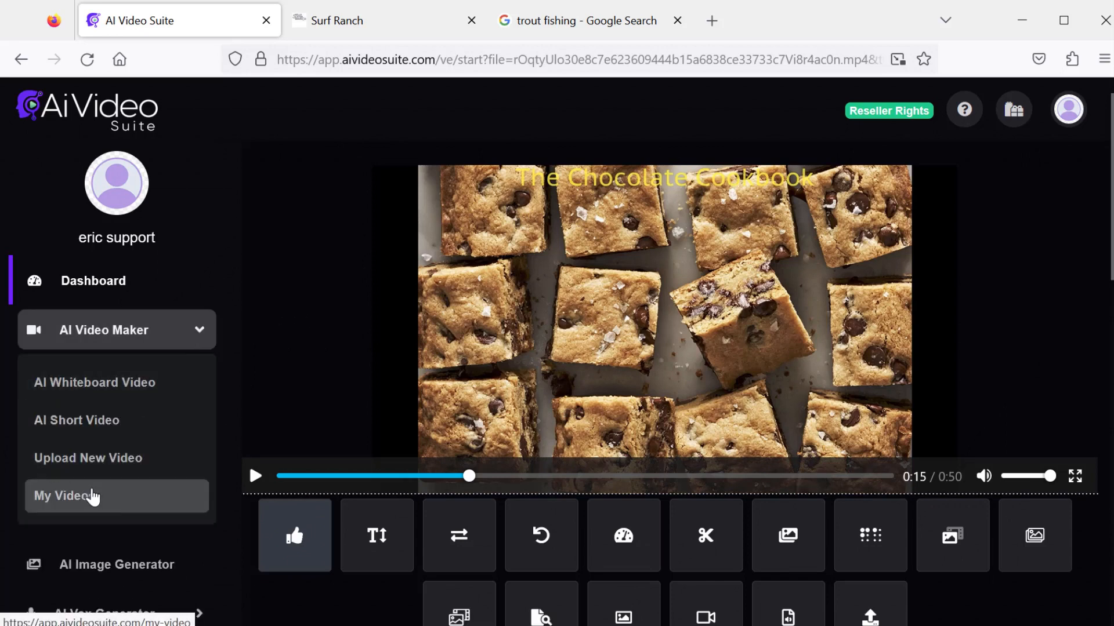
left_click(91, 497)
scroll(697, 224, "down", 3)
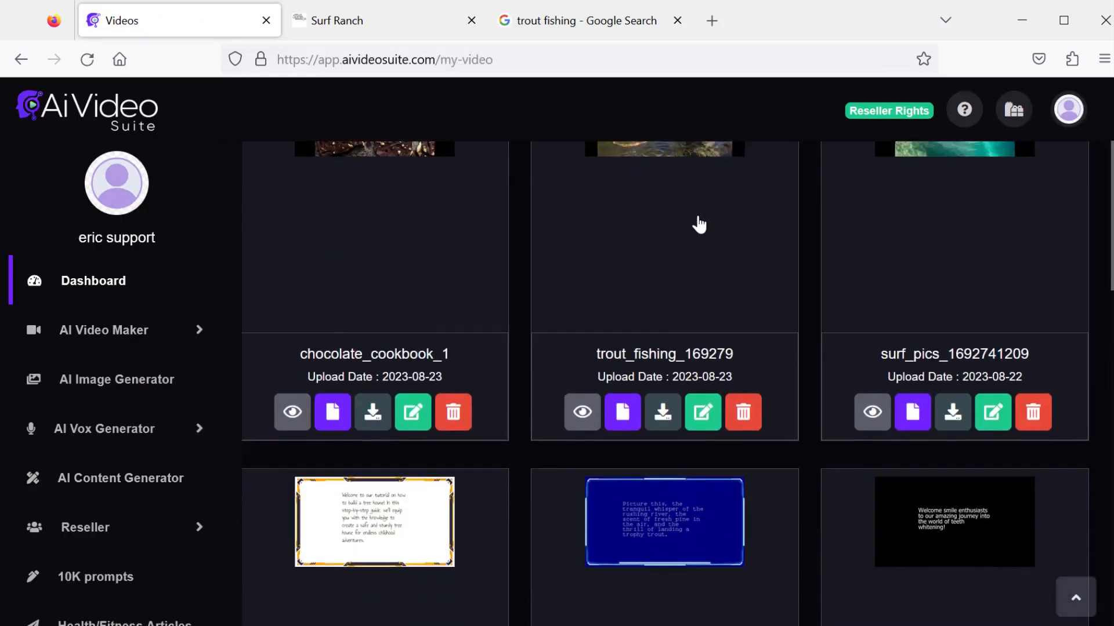
scroll(698, 224, "down", 5)
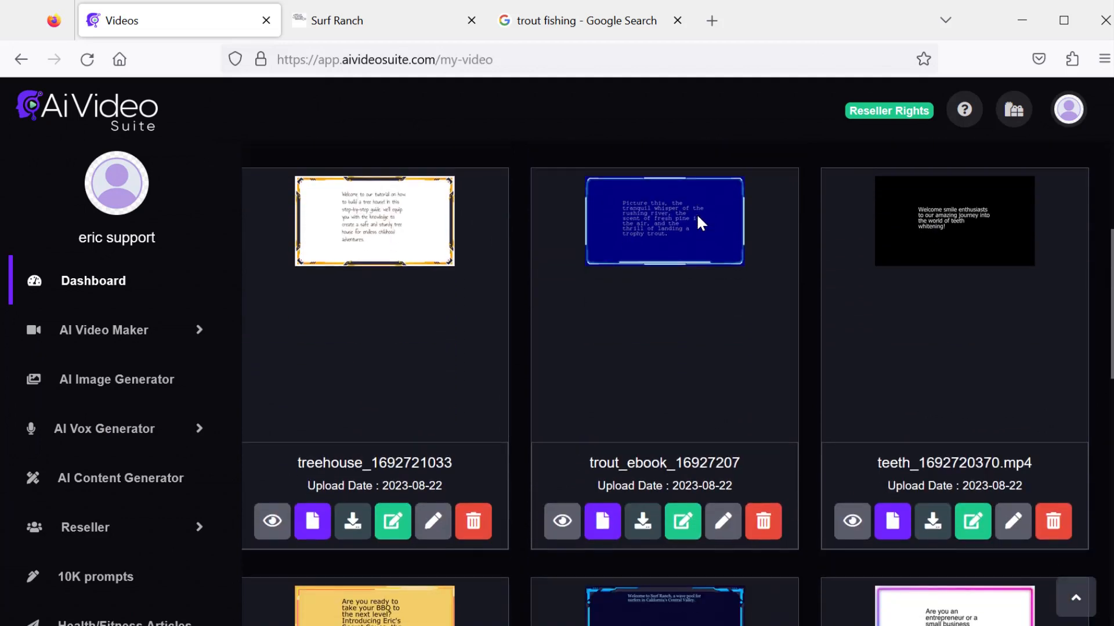
scroll(698, 225, "down", 4)
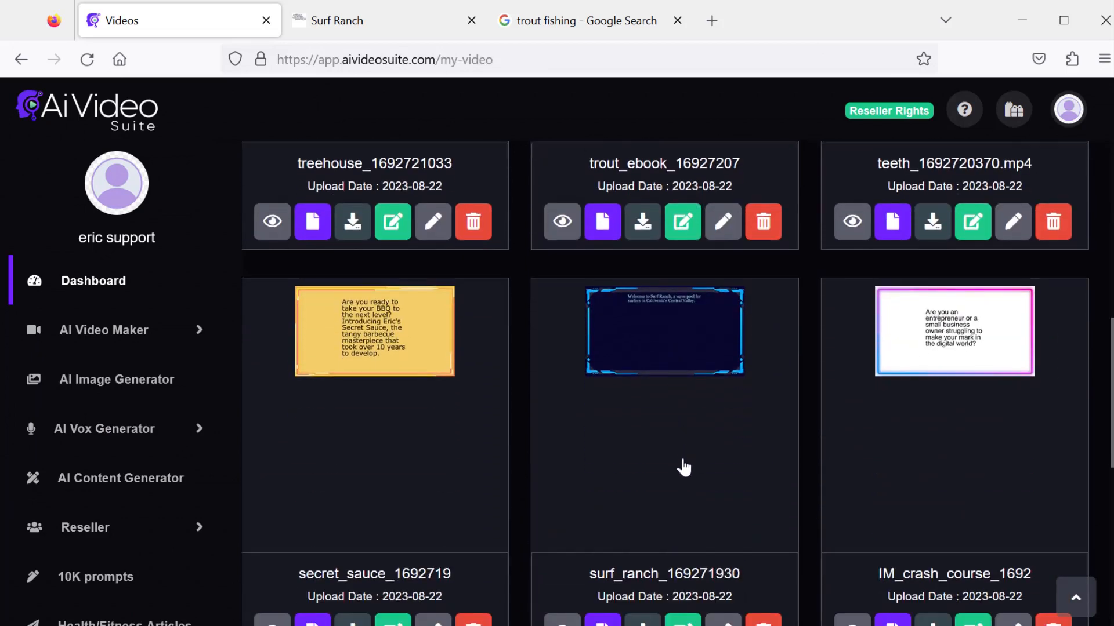
left_click(683, 620)
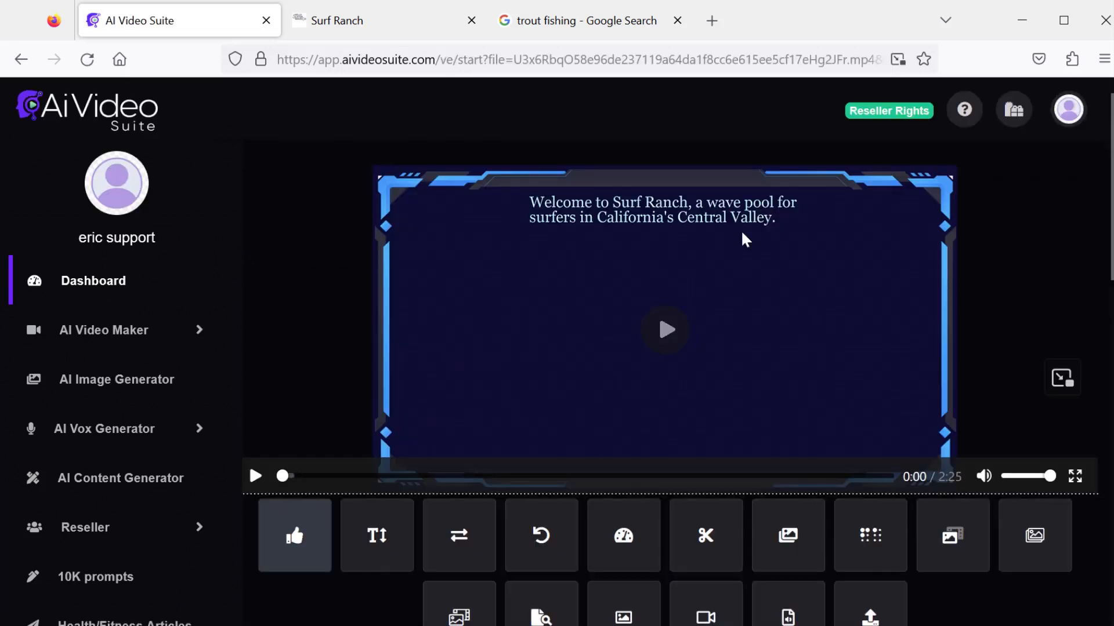
- Open Overlay Existing Video and select surf_pics_1692741209.mp4 as the overlay
scroll(745, 243, "down", 2)
scroll(745, 243, "down", 2)
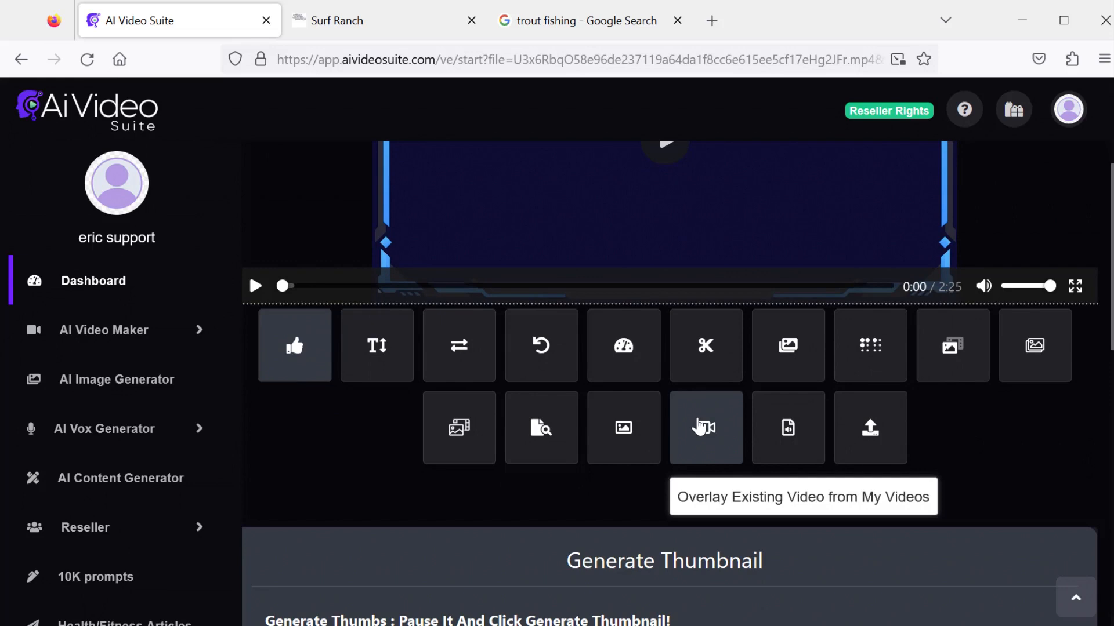
left_click(700, 426)
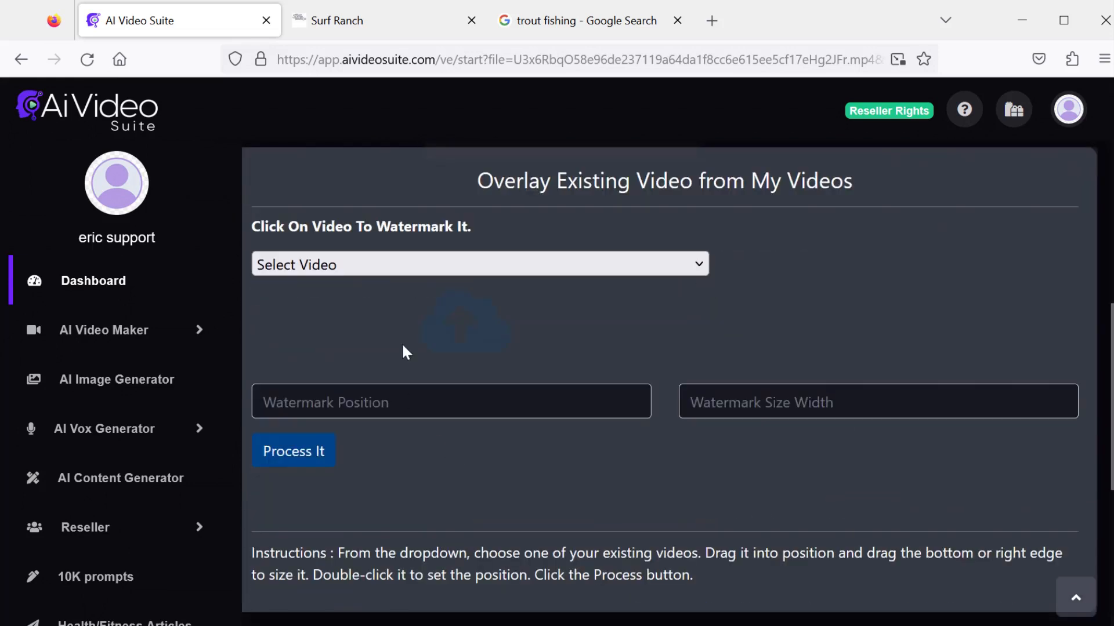
left_click(392, 271)
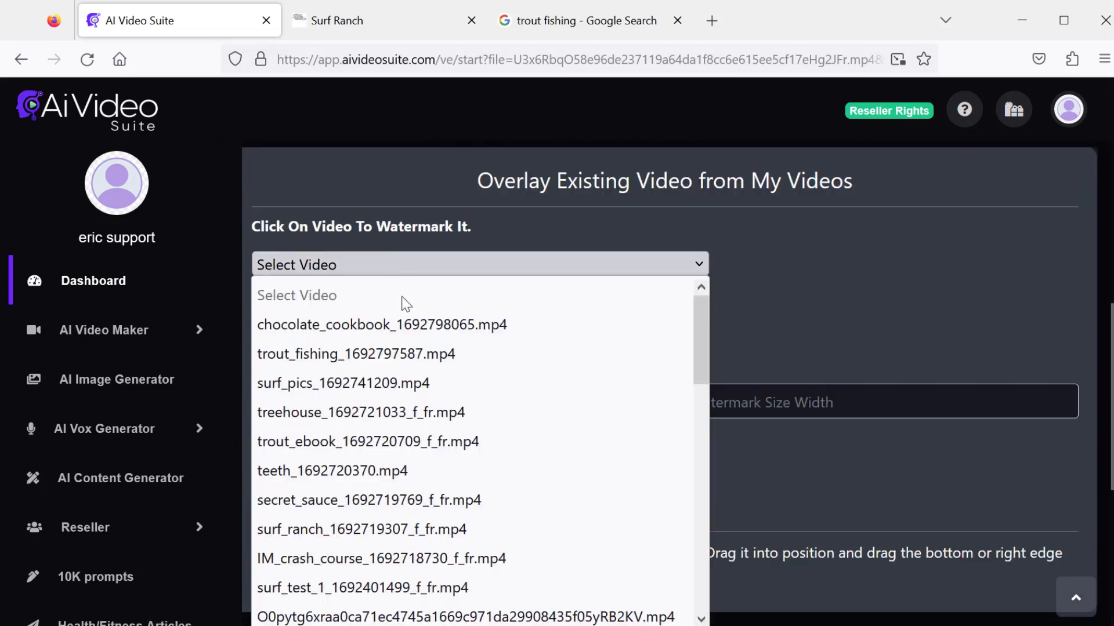
left_click(312, 384)
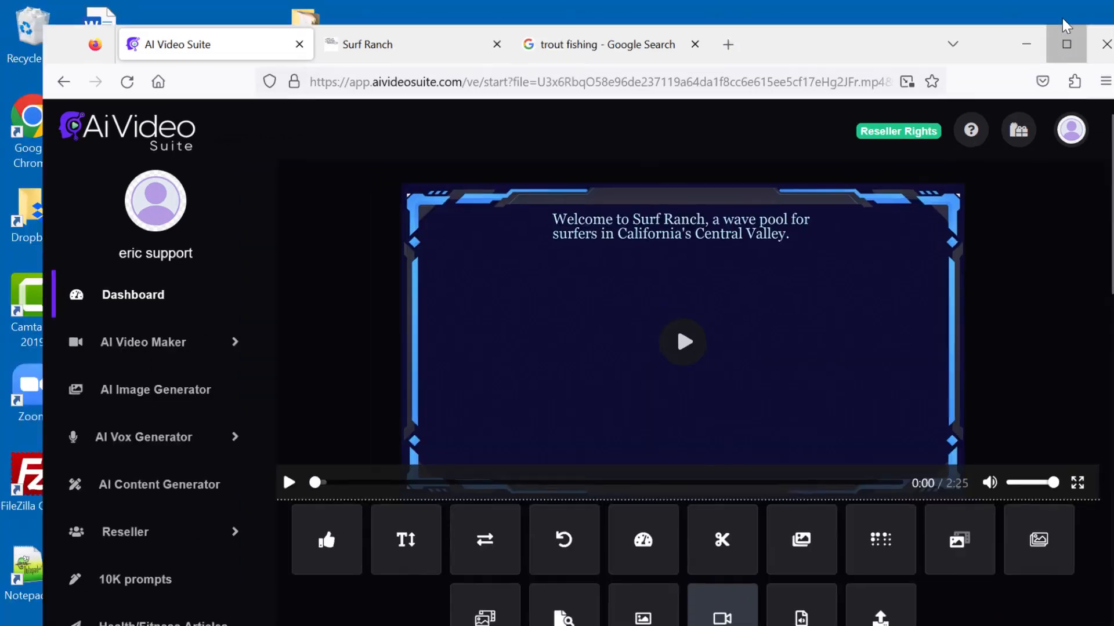
- Move the surf_pics overlay onto the video below the welcome text and enlarge it
left_click(1066, 29)
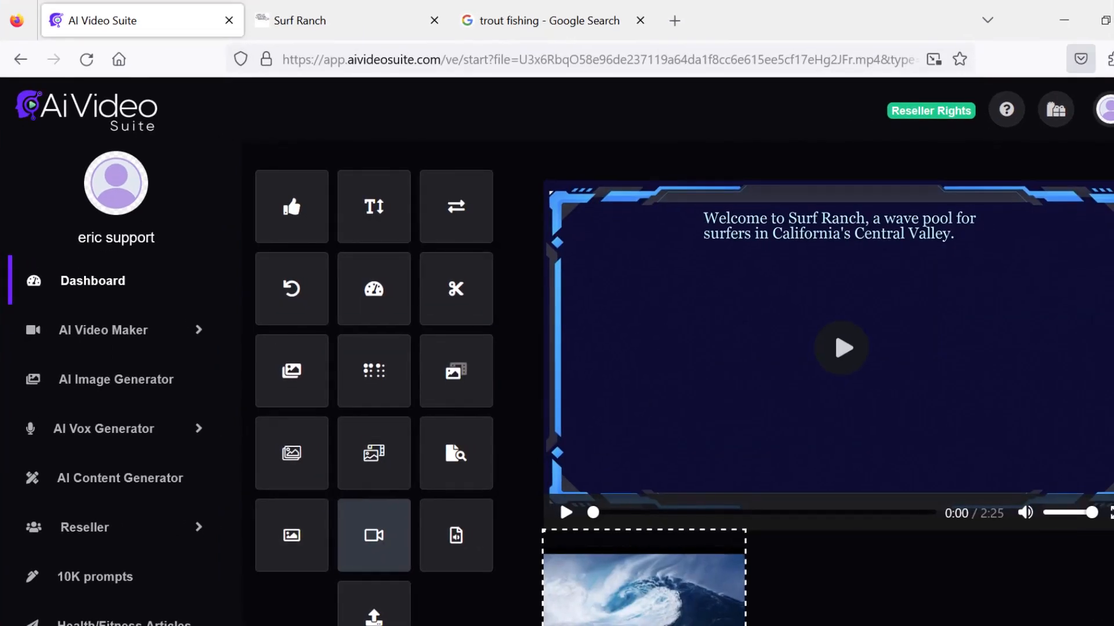
scroll(684, 391, "down", 2)
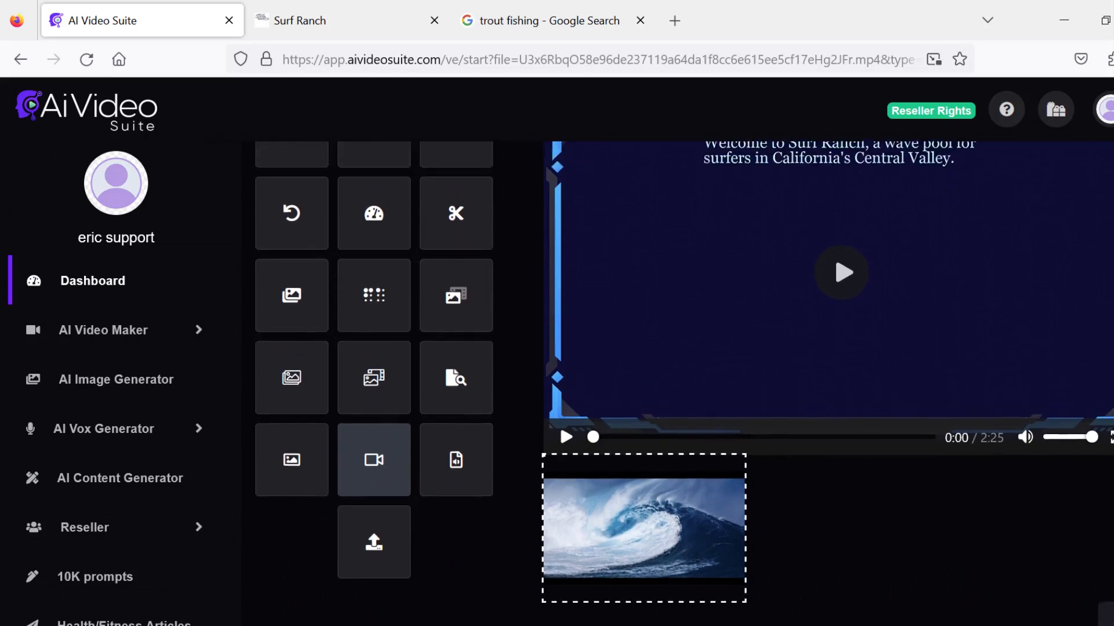
scroll(623, 450, "down", 1)
left_click_drag(623, 451, 710, 249)
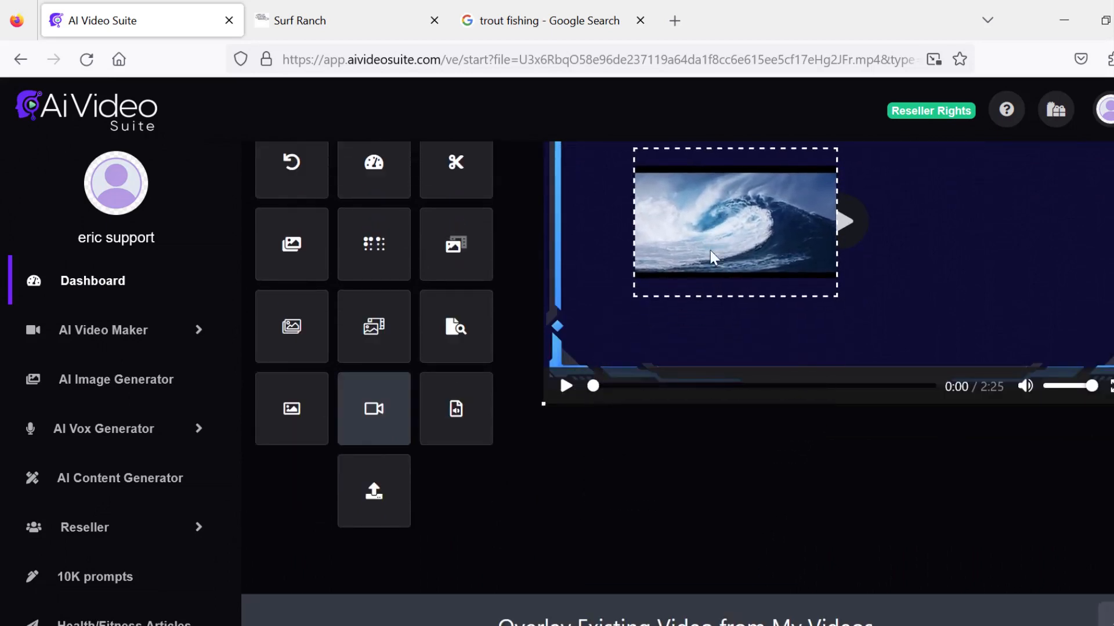
scroll(709, 250, "up", 3)
left_click_drag(718, 347, 738, 335)
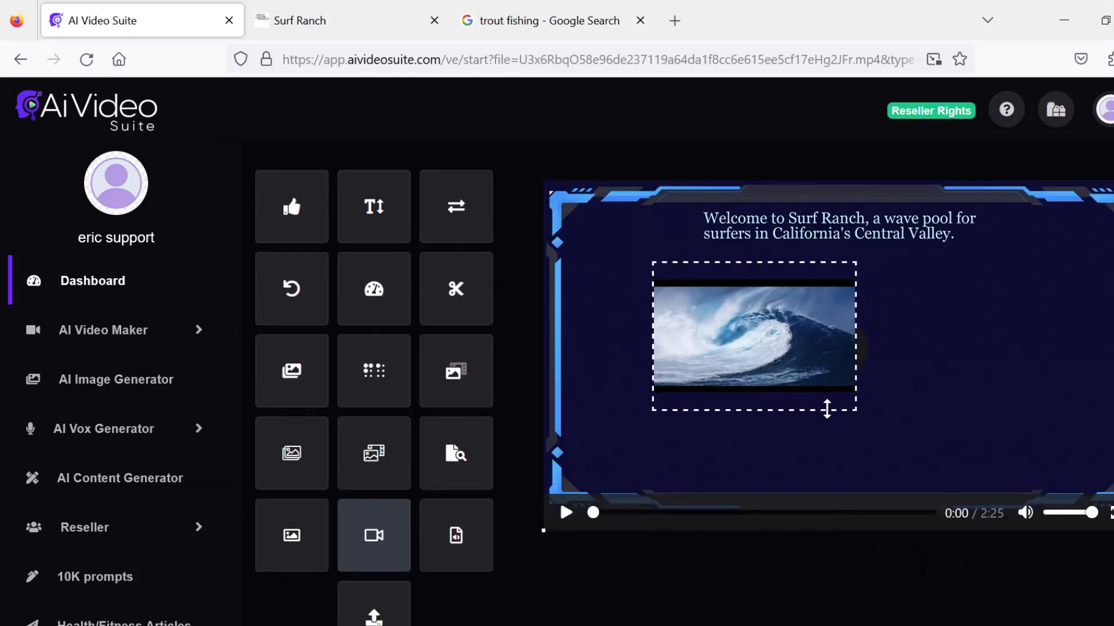
left_click_drag(827, 409, 891, 482)
scroll(841, 372, "down", 6)
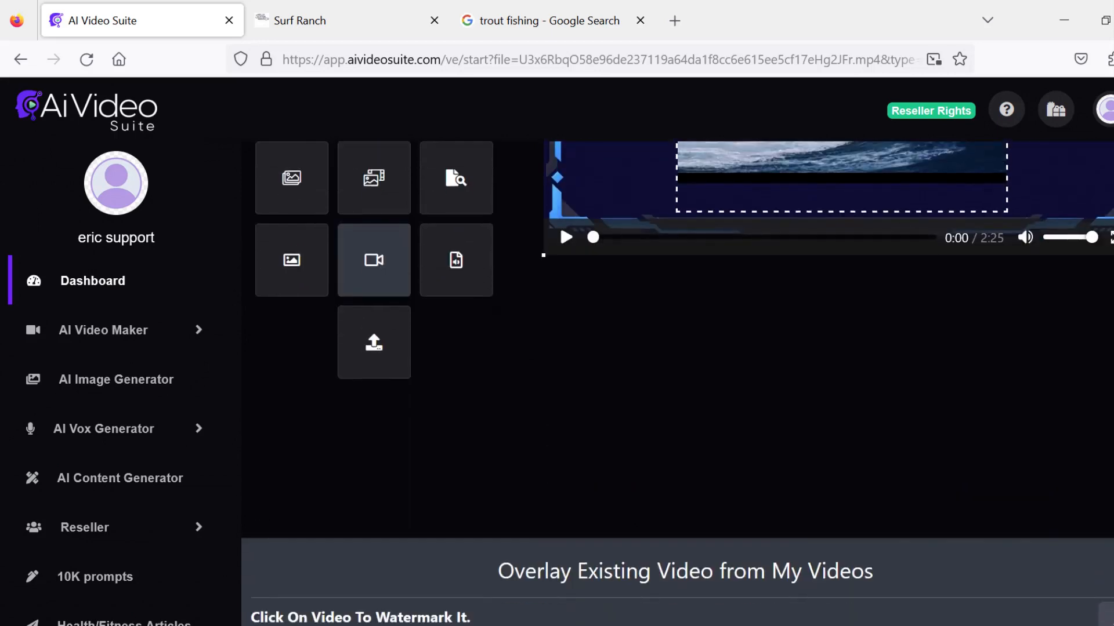
scroll(841, 372, "up", 3)
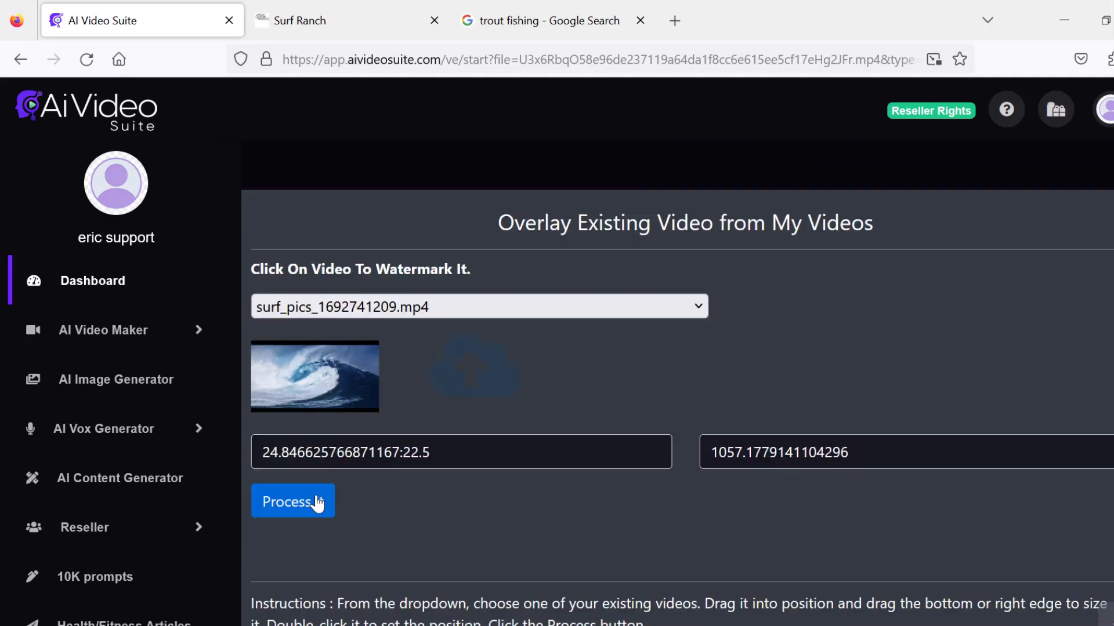
- Process the surf_pics overlay and play through the resulting video to check it
left_click(317, 503)
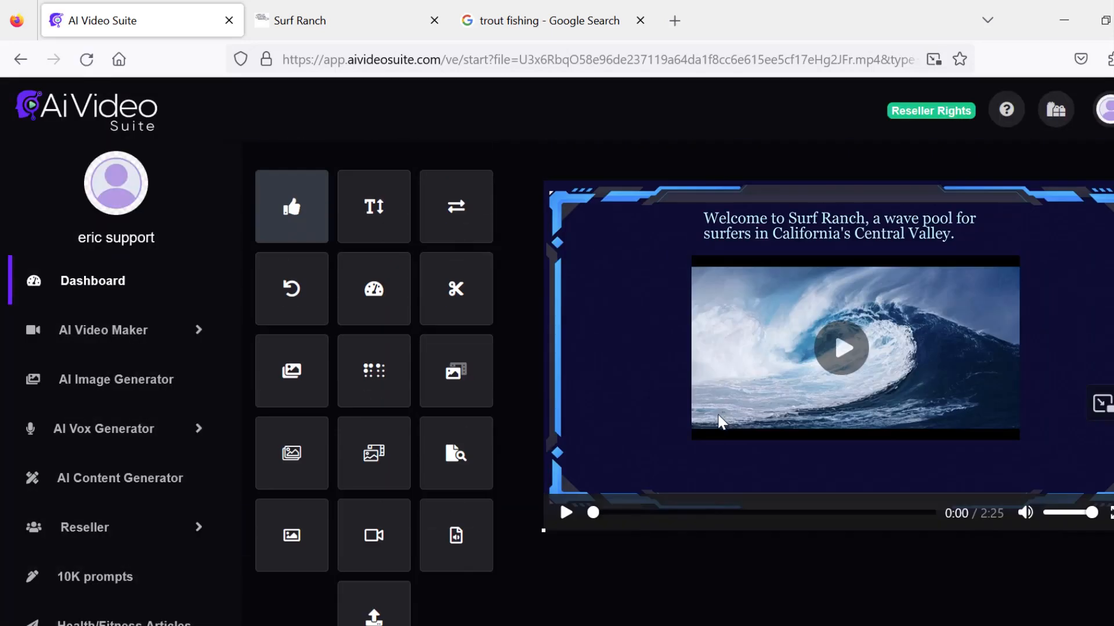
left_click(847, 350)
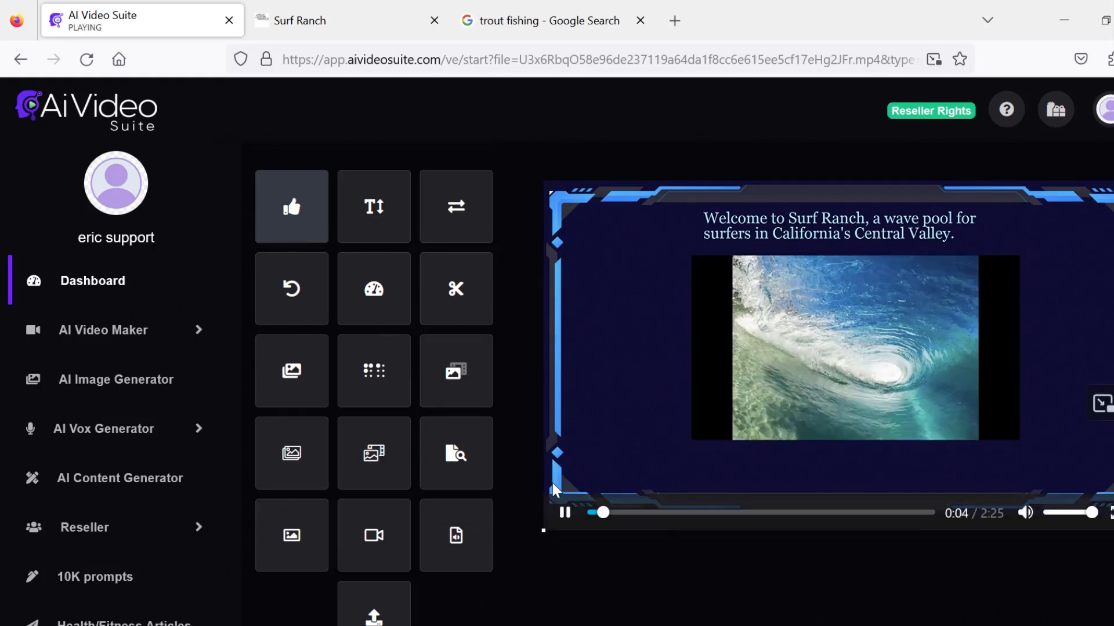
left_click(564, 514)
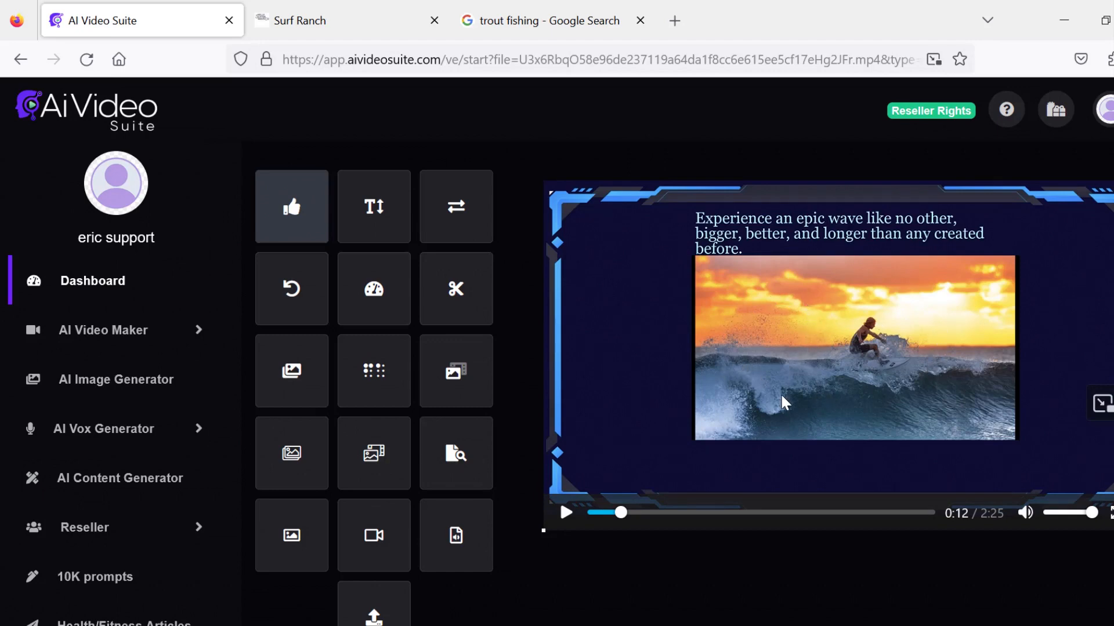
left_click(614, 513)
left_click_drag(612, 511, 597, 514)
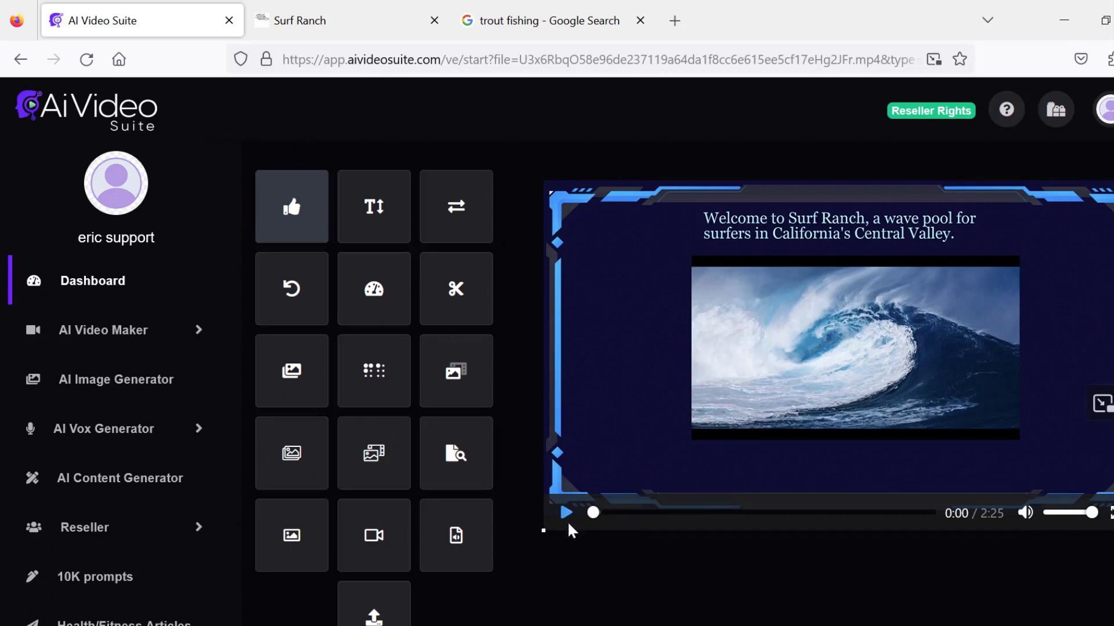
left_click(565, 503)
left_click(565, 506)
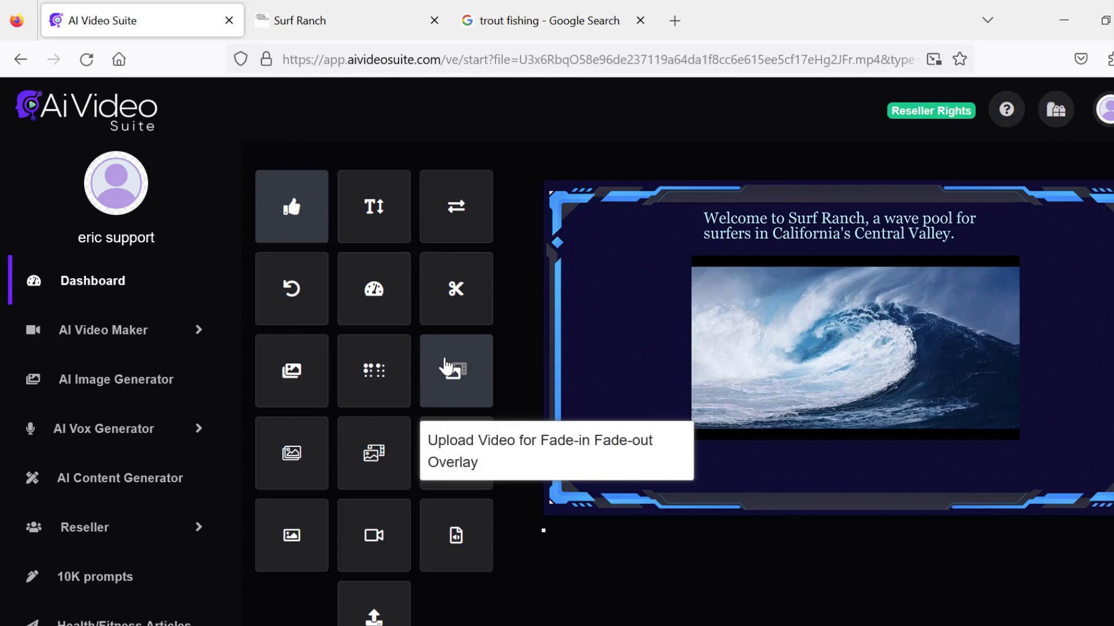
- Search fade-in fade-out overlay images for surfing and add the photo of the woman on a surfboard
left_click(294, 452)
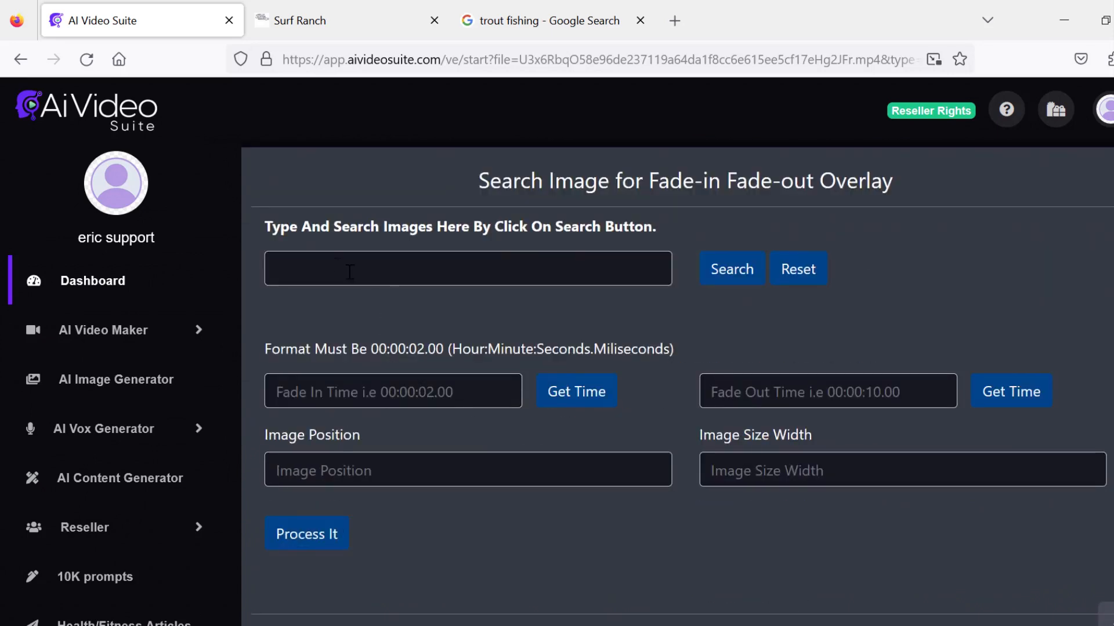
left_click(338, 266)
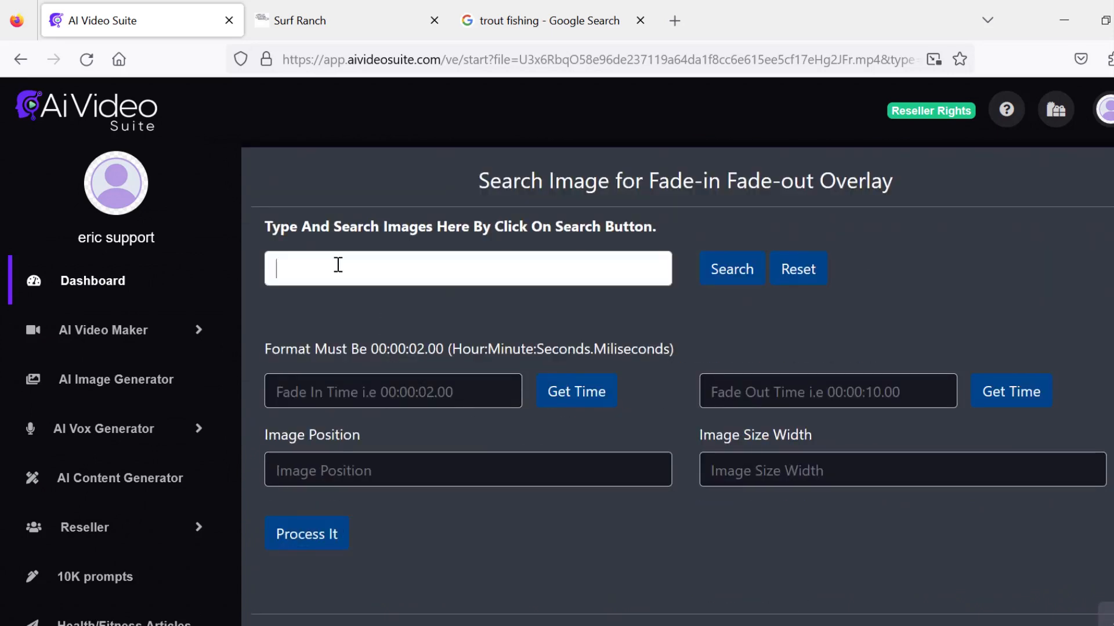
left_click(337, 265)
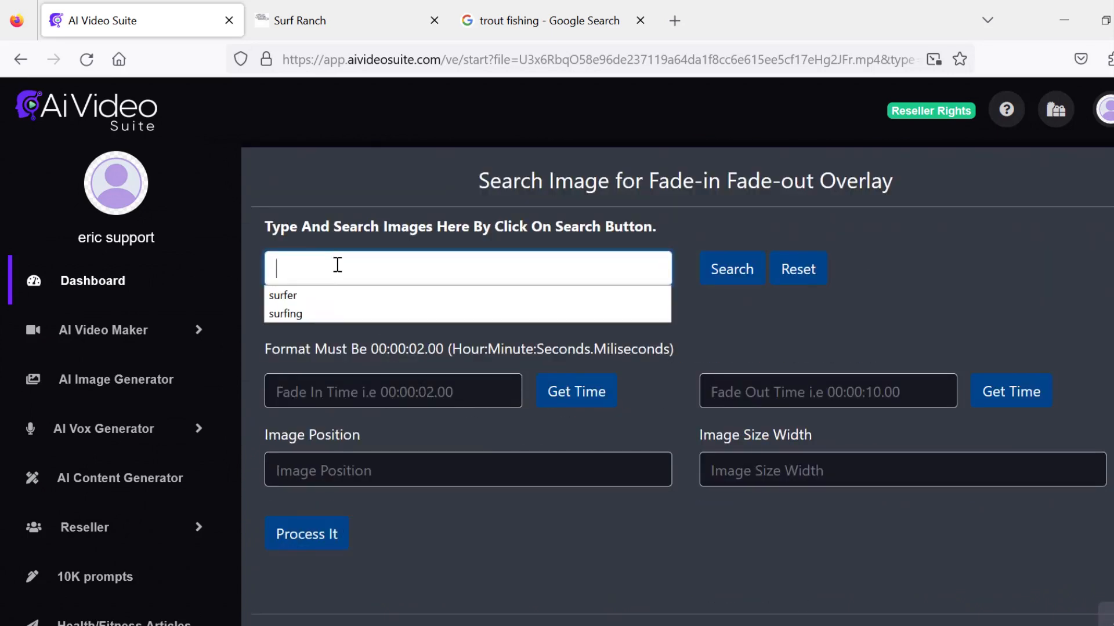
left_click(315, 312)
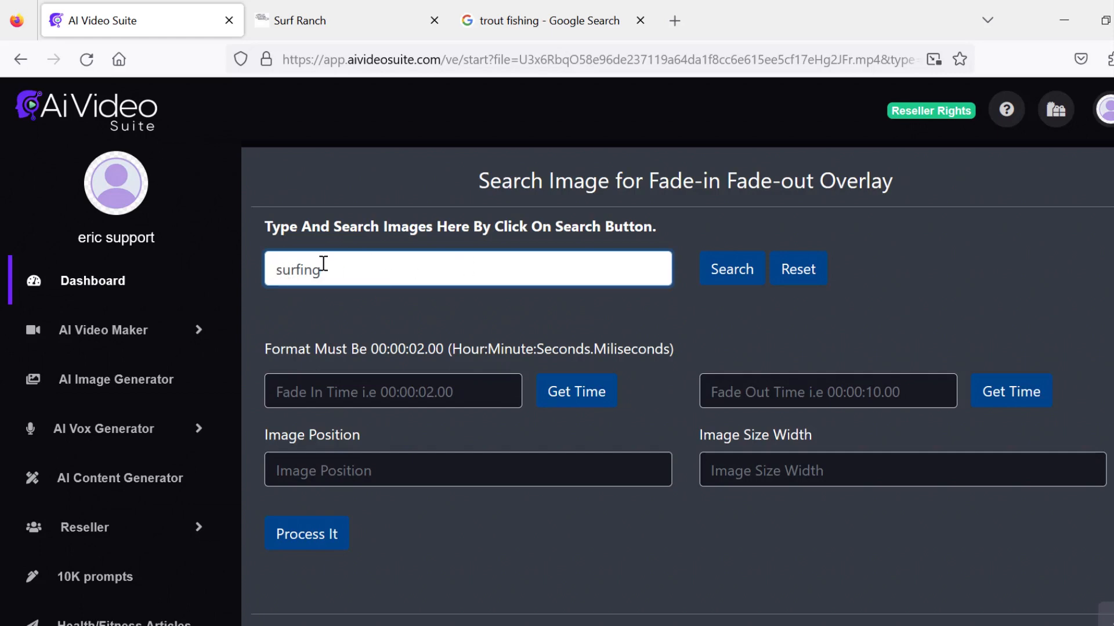
left_click(726, 273)
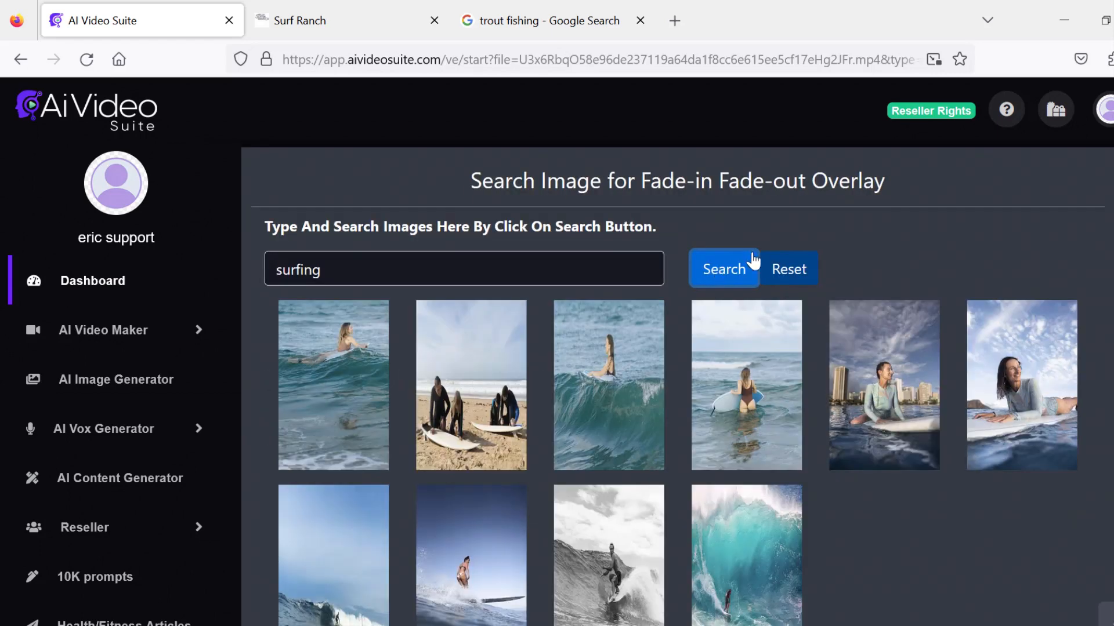
scroll(852, 346, "down", 3)
scroll(870, 417, "up", 3)
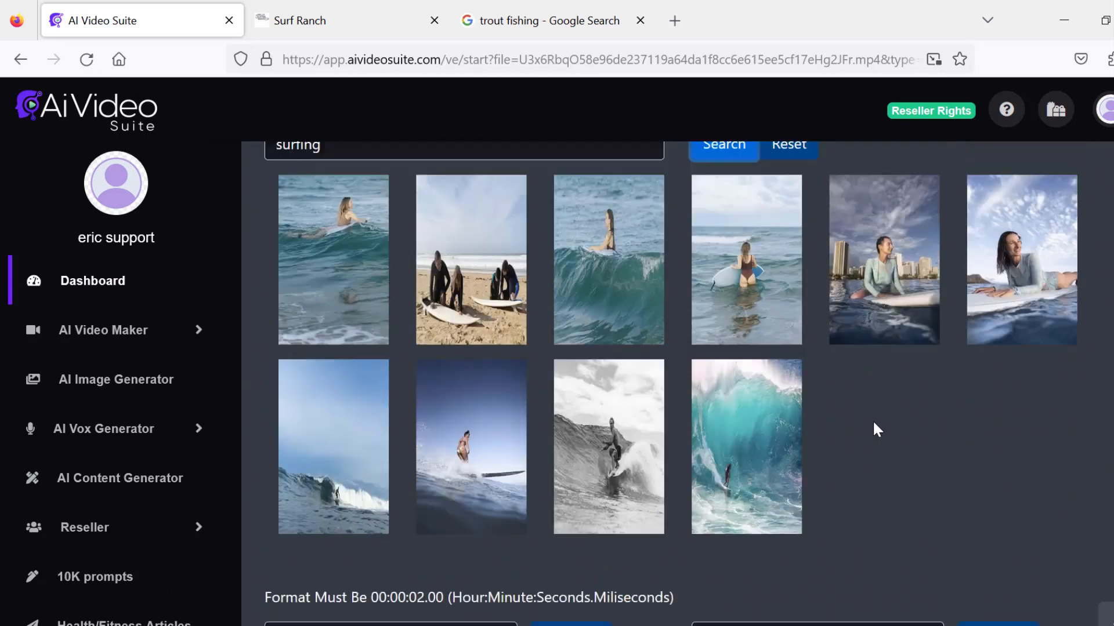
mouse_move(864, 419)
scroll(861, 412, "down", 3)
scroll(868, 423, "up", 3)
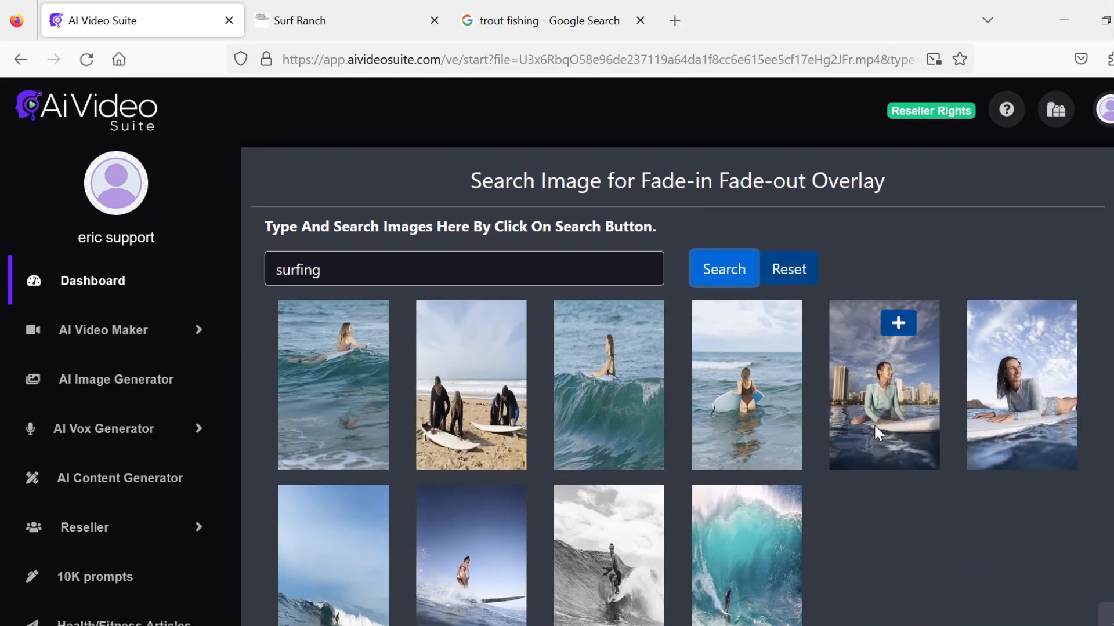
left_click(898, 323)
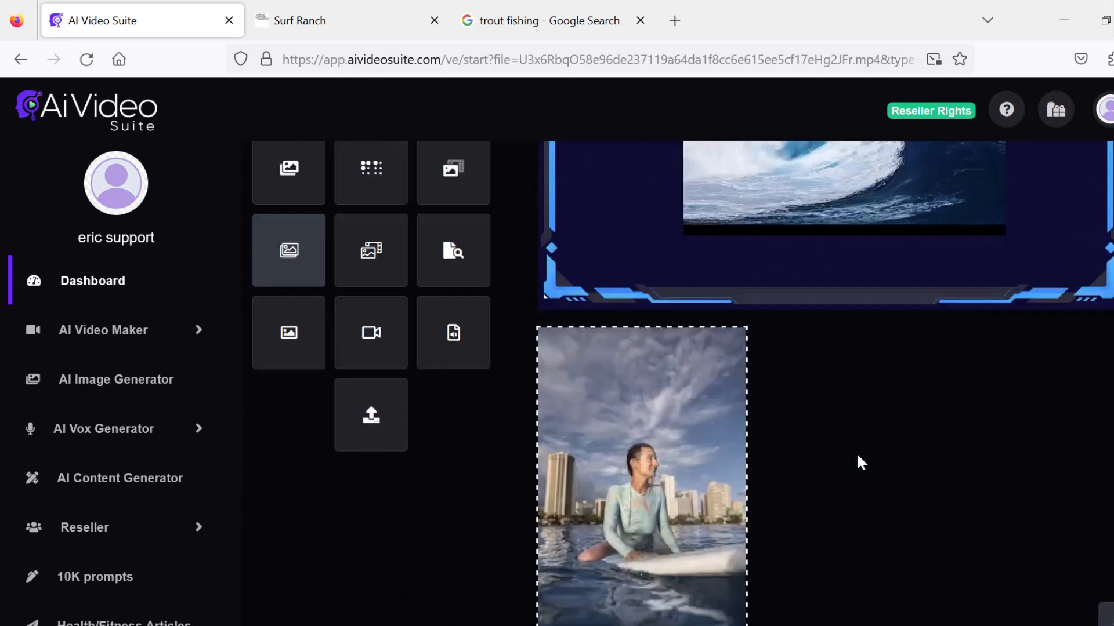
- Move the surfer image overlay onto the video over the wave clip and shrink it
scroll(855, 456, "up", 3)
scroll(847, 459, "down", 3)
left_click_drag(655, 504, 759, 320)
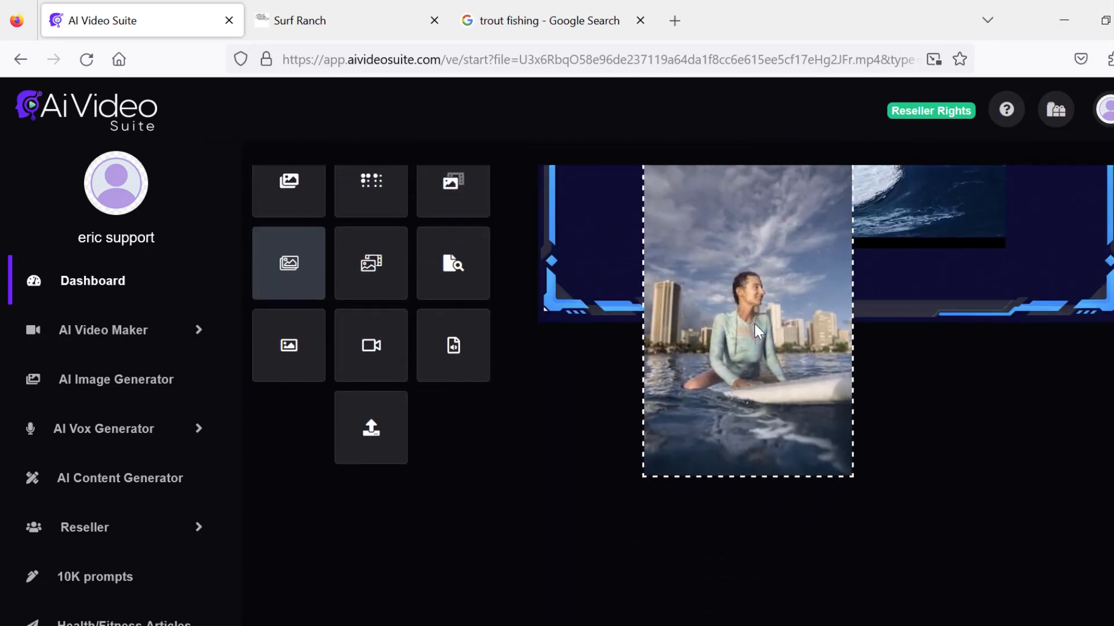
scroll(853, 429, "up", 3)
left_click_drag(757, 493, 797, 355)
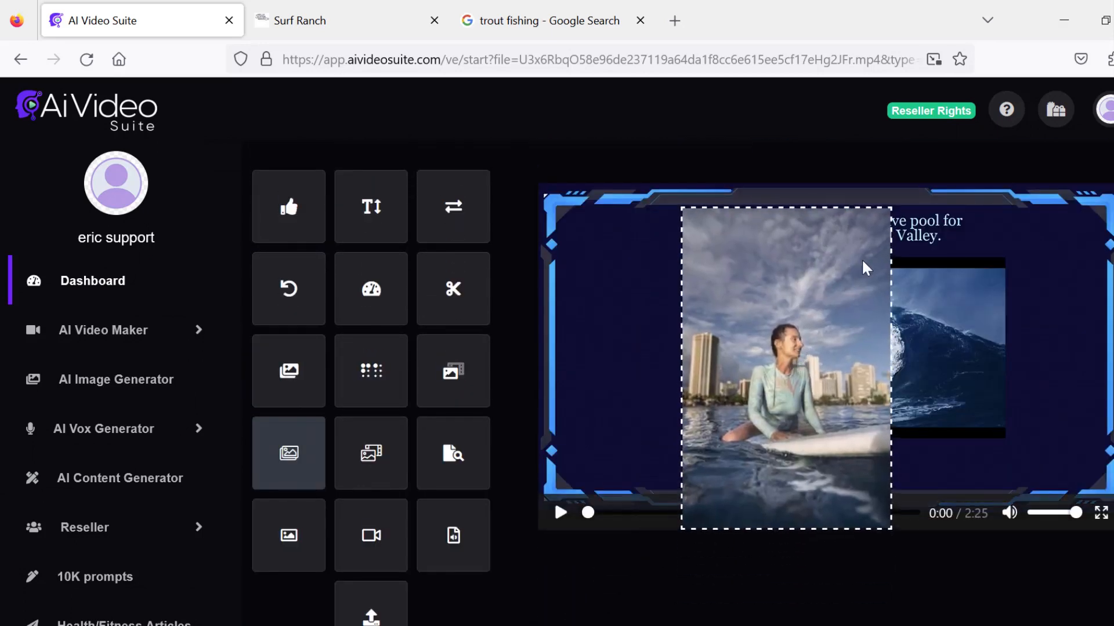
left_click_drag(782, 528, 753, 340)
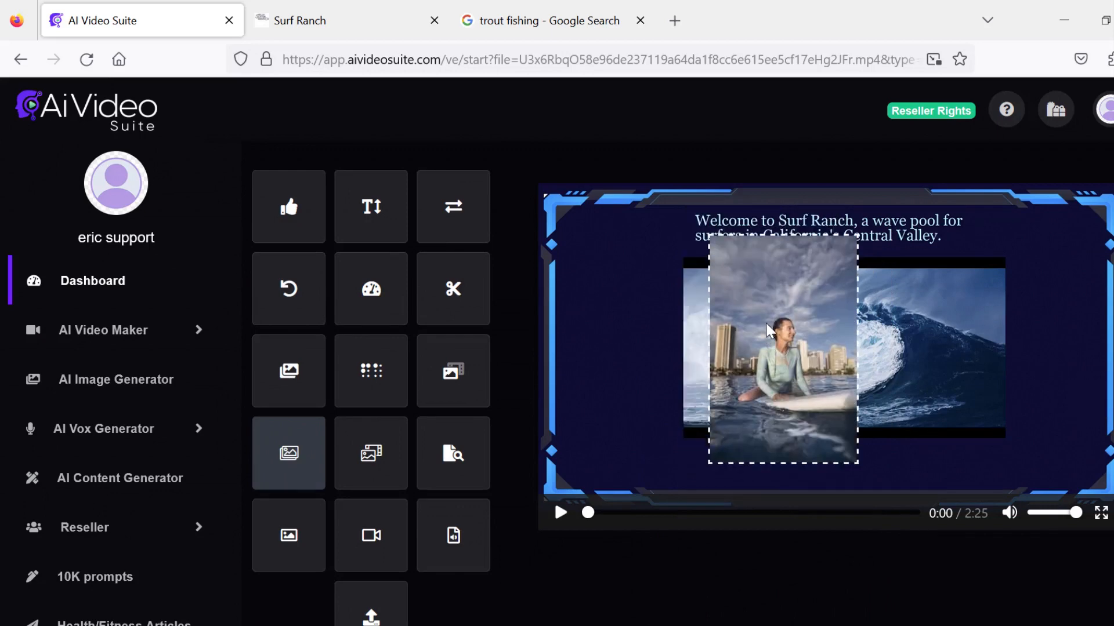
left_click_drag(767, 335, 767, 323)
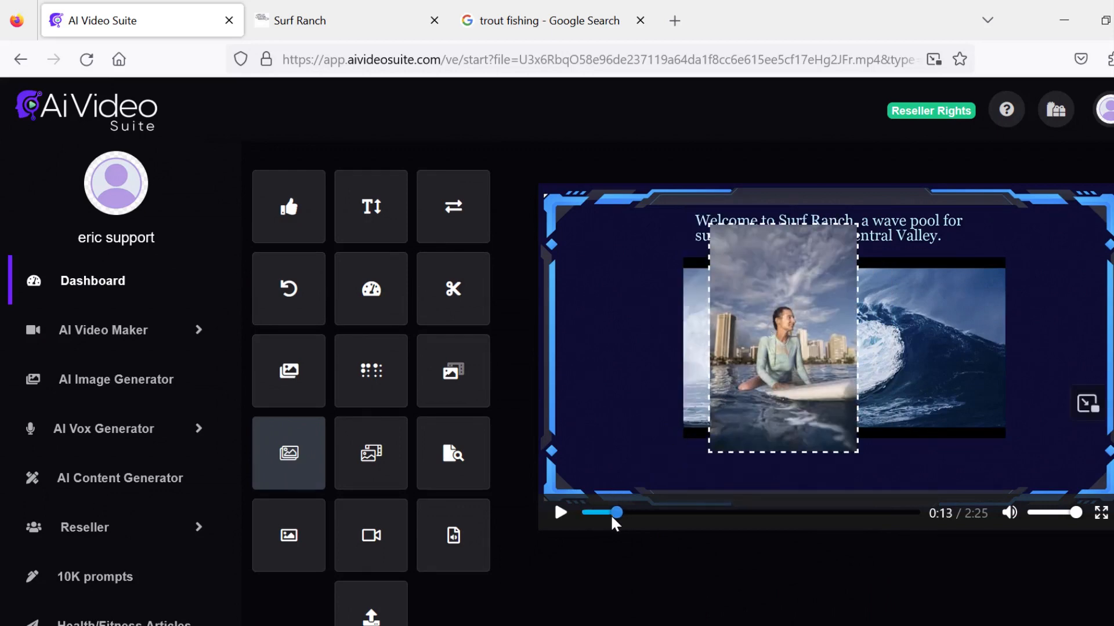
- Search fade-in fade-out overlay videos for surfing and add the clip of a surfer riding whitewater
left_click_drag(614, 521, 587, 516)
scroll(676, 539, "down", 5)
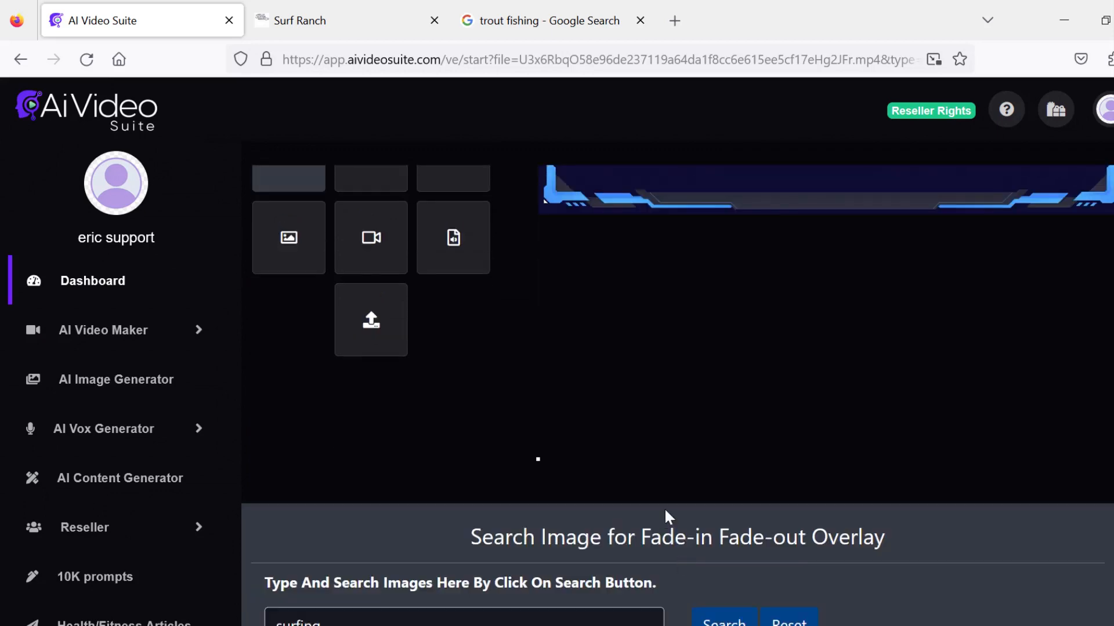
scroll(644, 488, "down", 15)
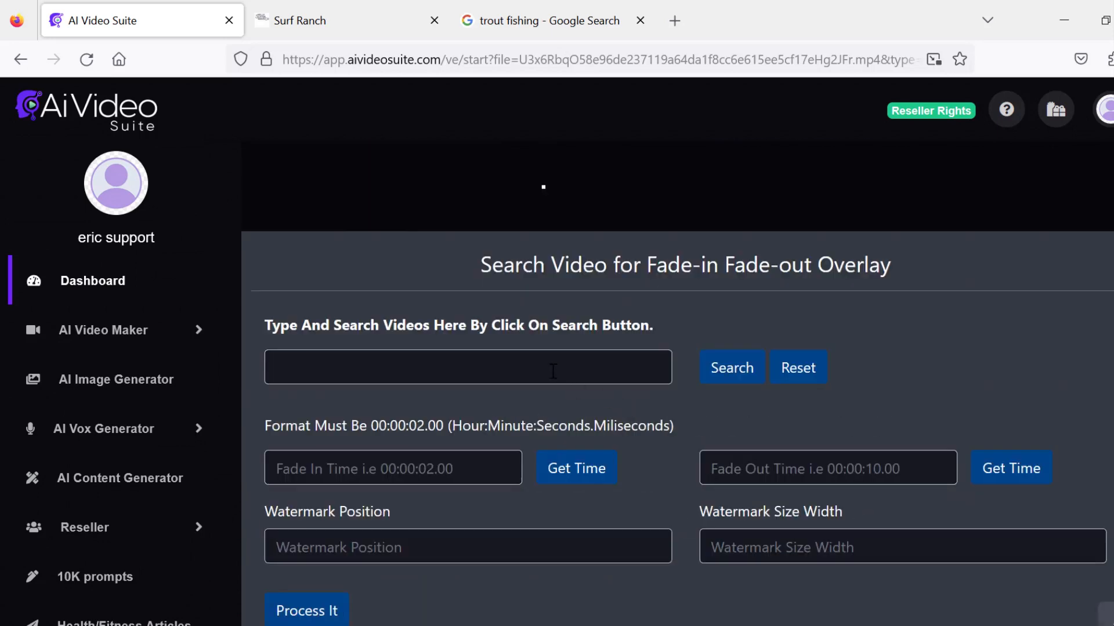
left_click(386, 369)
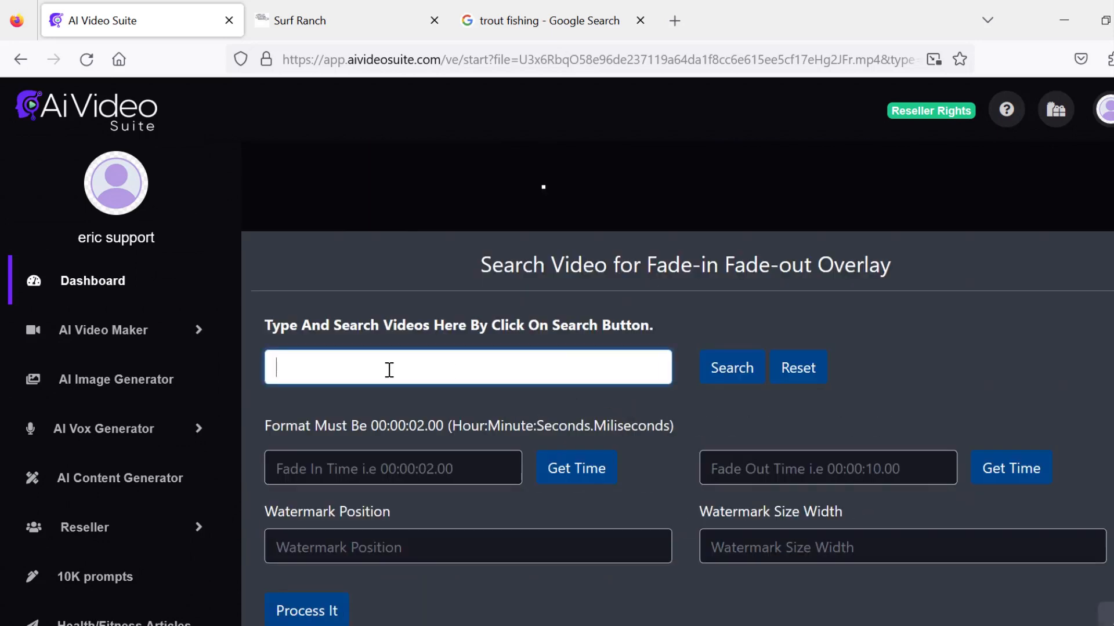
left_click(339, 394)
left_click(732, 368)
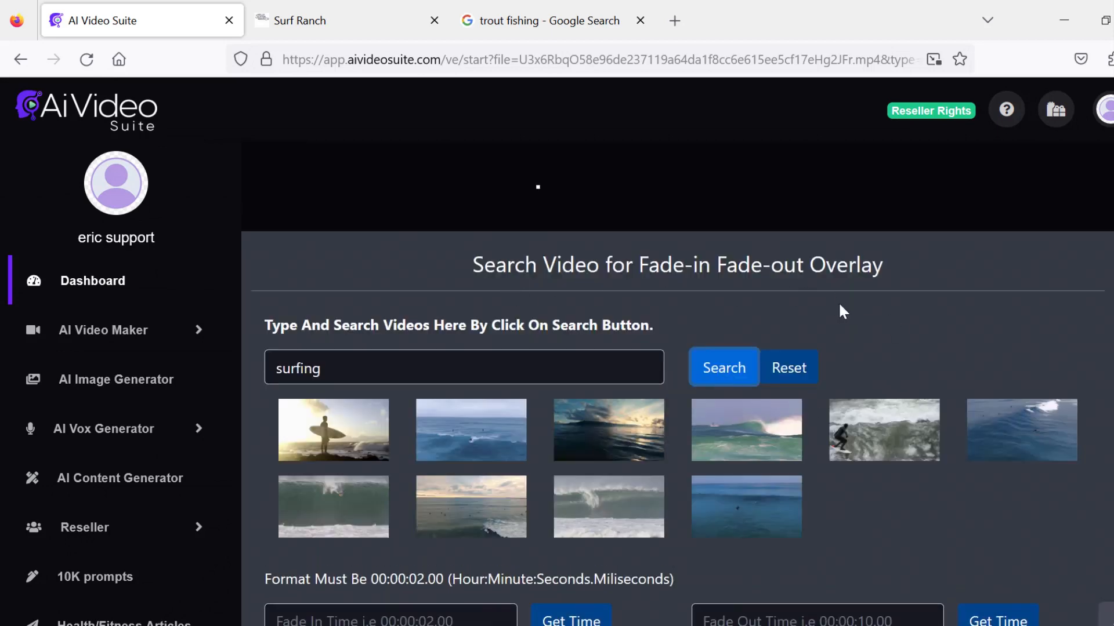
mouse_move(872, 429)
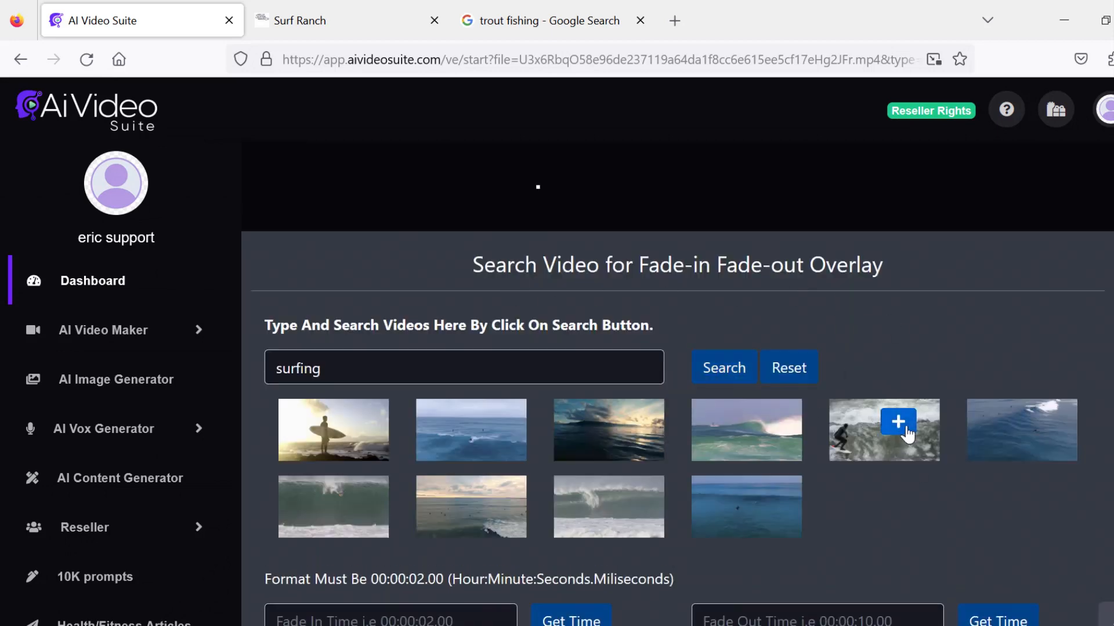
left_click(901, 432)
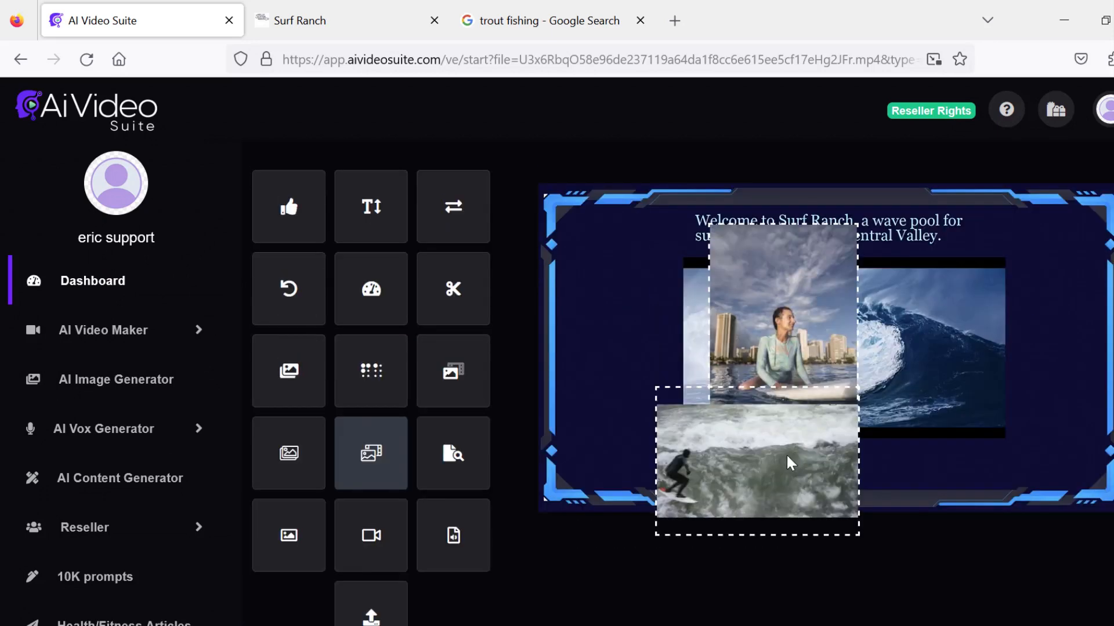
- Move the surfer video overlay over the wave clip and enlarge it to cover it
left_click_drag(786, 453, 807, 306)
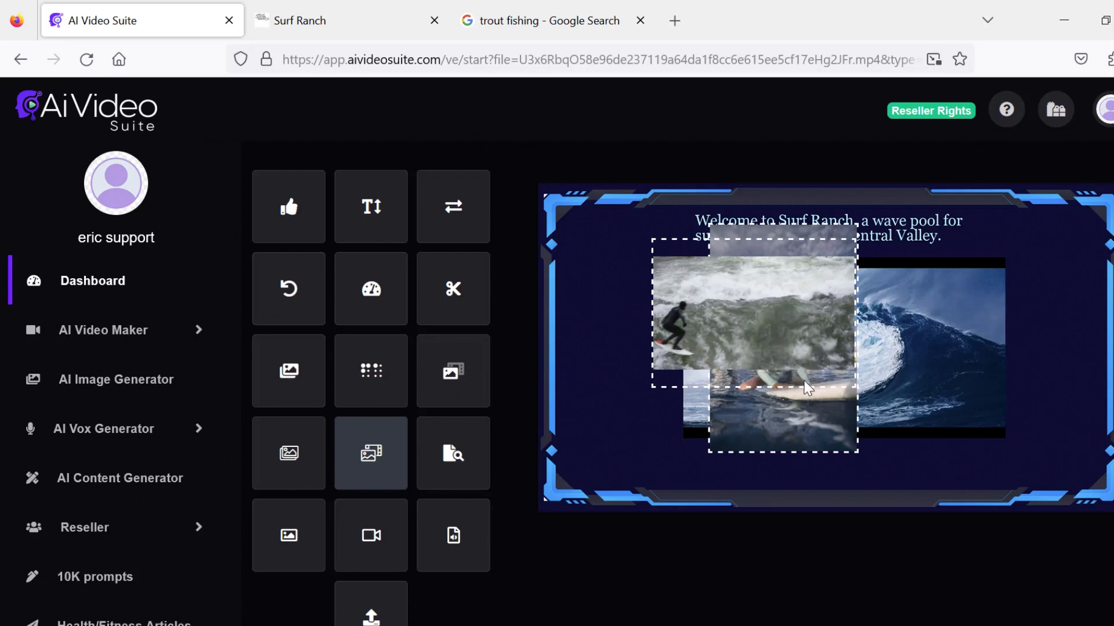
left_click_drag(807, 384, 854, 462)
left_click_drag(808, 410, 818, 414)
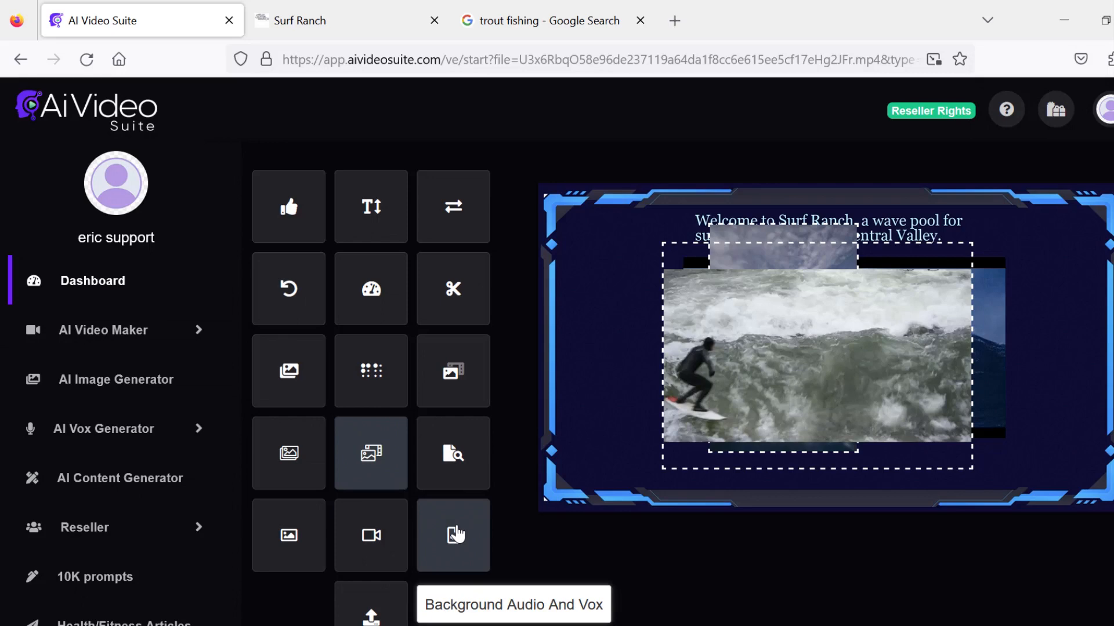
scroll(457, 534, "down", 2)
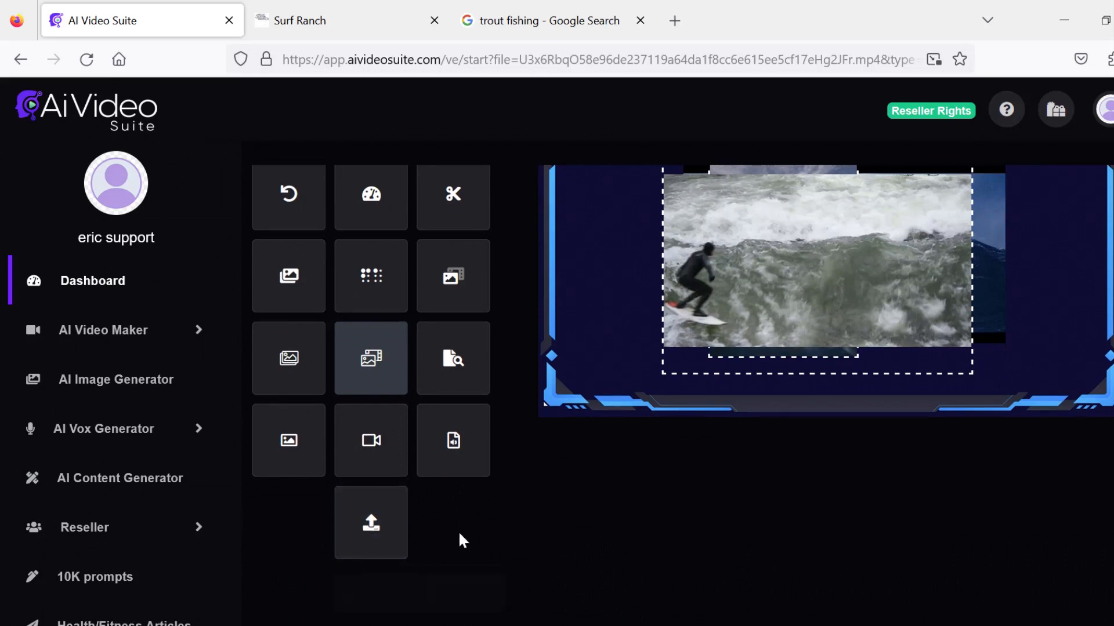
scroll(458, 537, "up", 2)
scroll(490, 539, "down", 1)
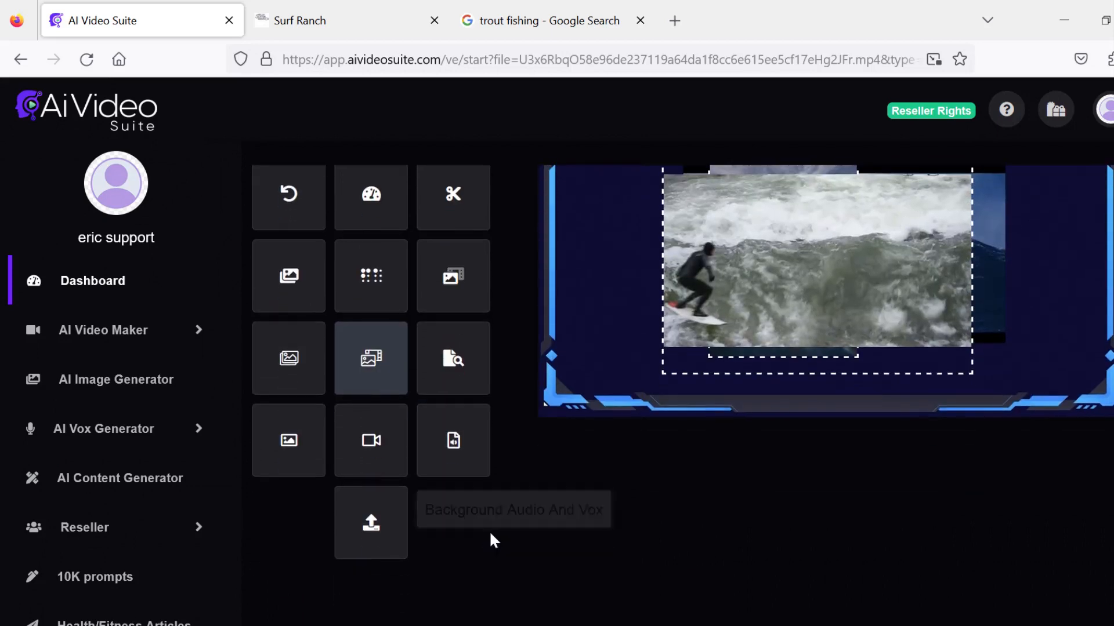
scroll(490, 537, "up", 1)
mouse_move(573, 352)
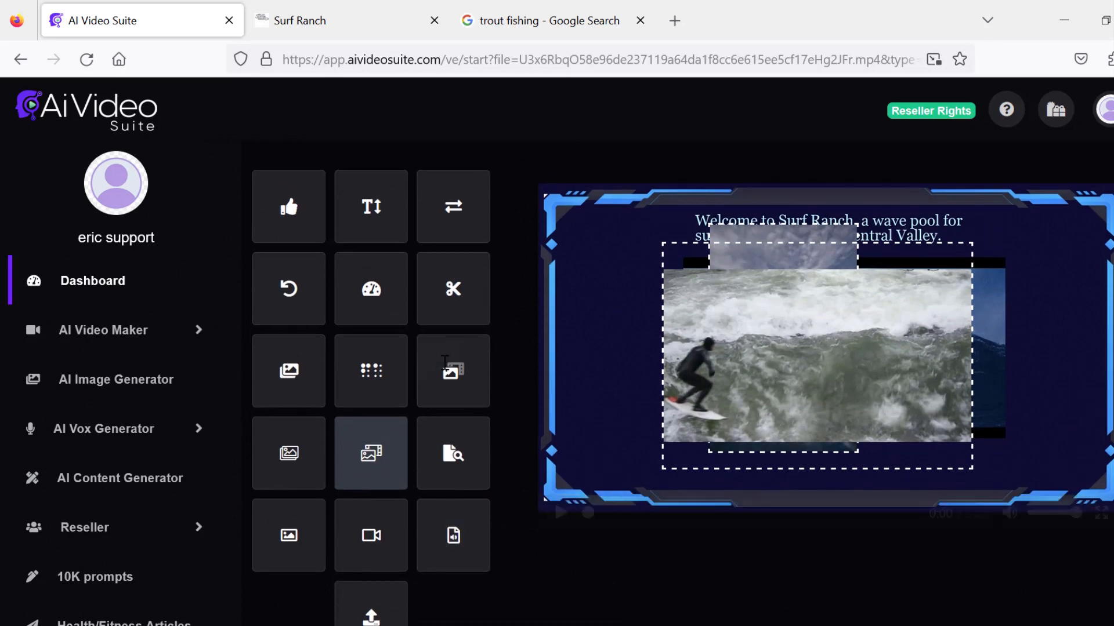
- Open the AI Short Video template library and browse landscape and portrait templates
left_click(191, 335)
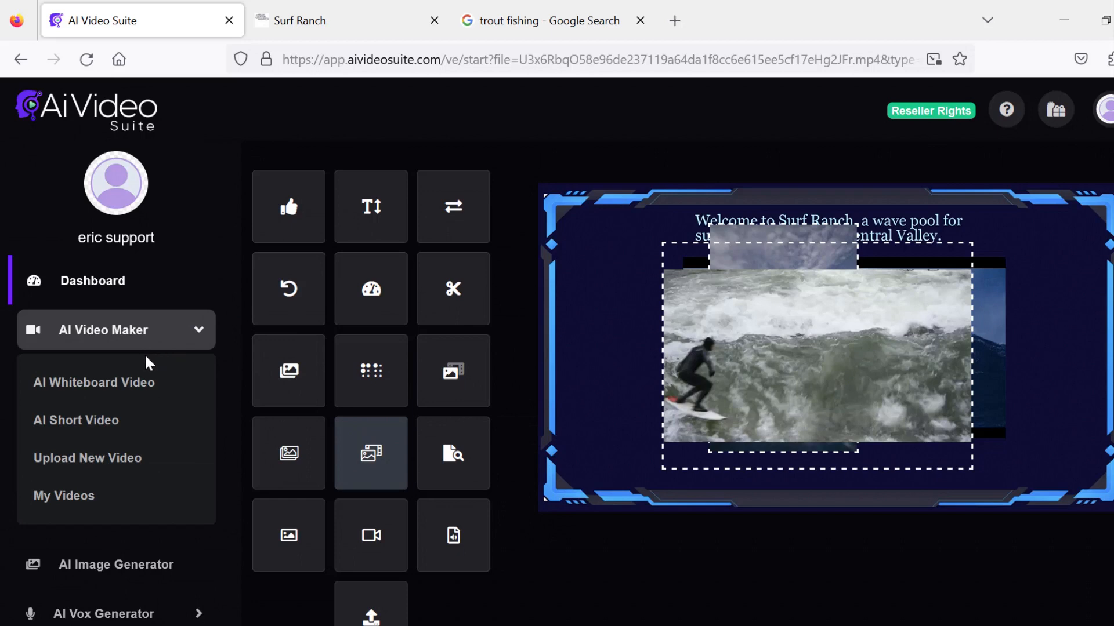
left_click(81, 426)
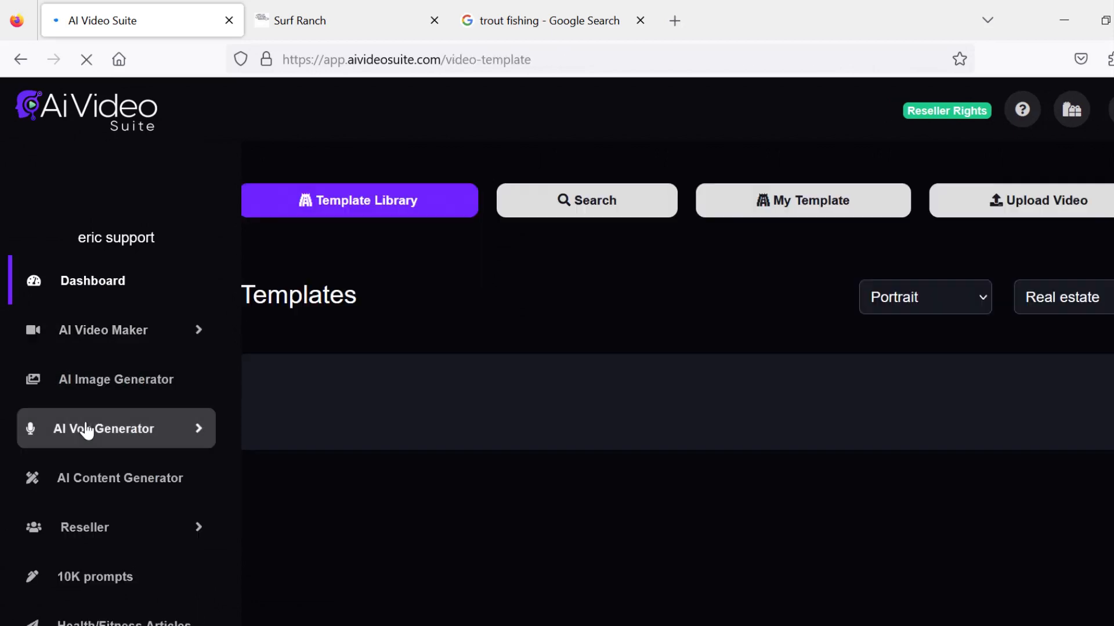
scroll(677, 383, "down", 3)
scroll(1022, 236, "up", 3)
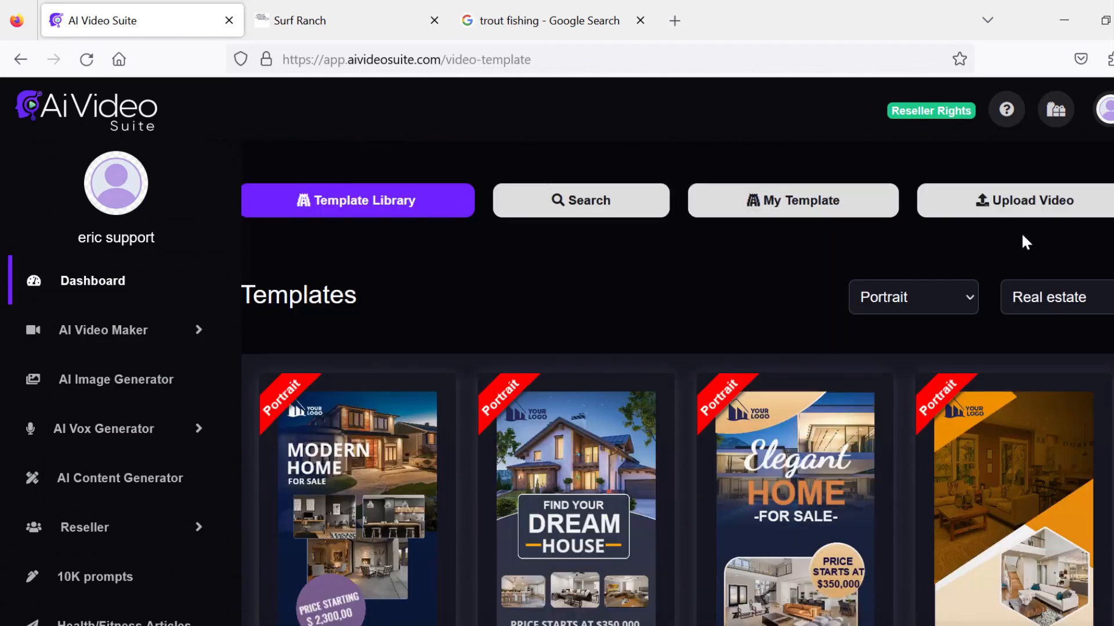
left_click(947, 291)
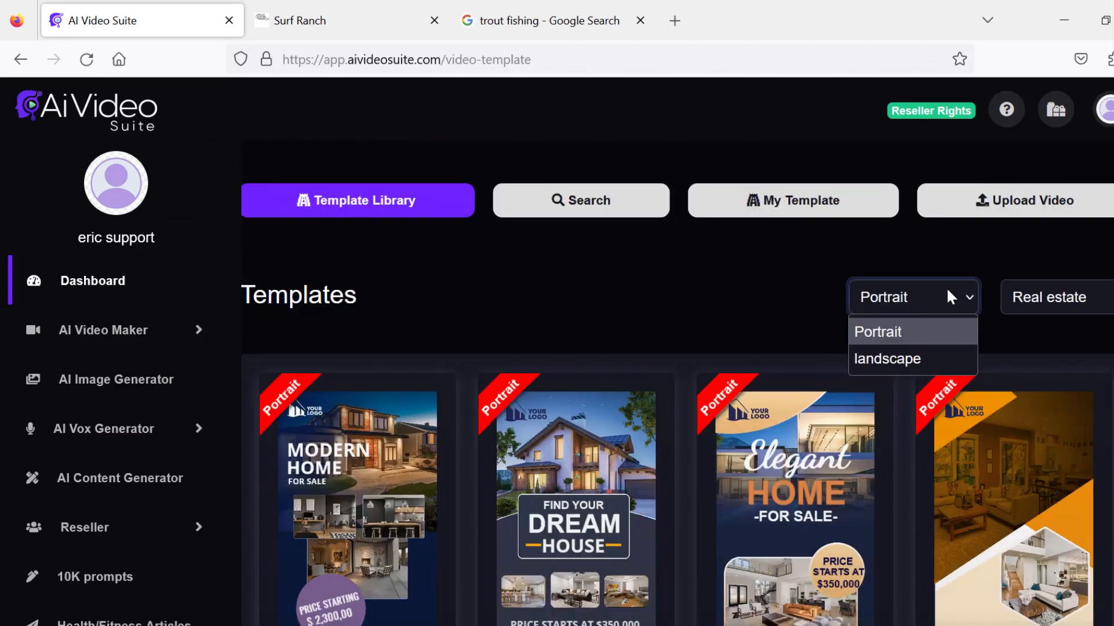
left_click(915, 360)
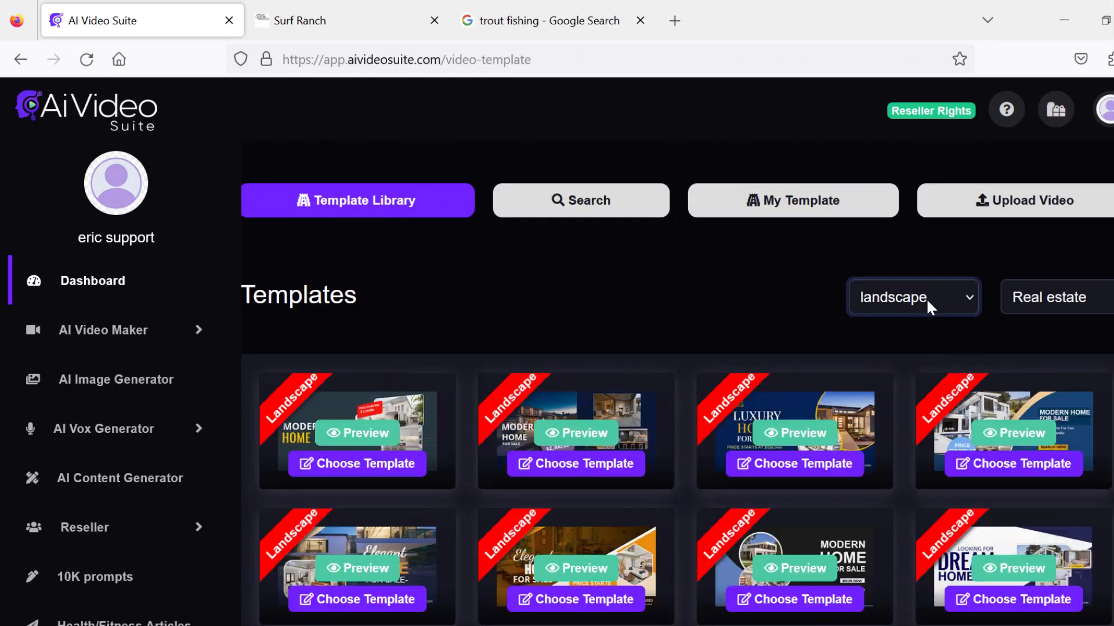
left_click(925, 297)
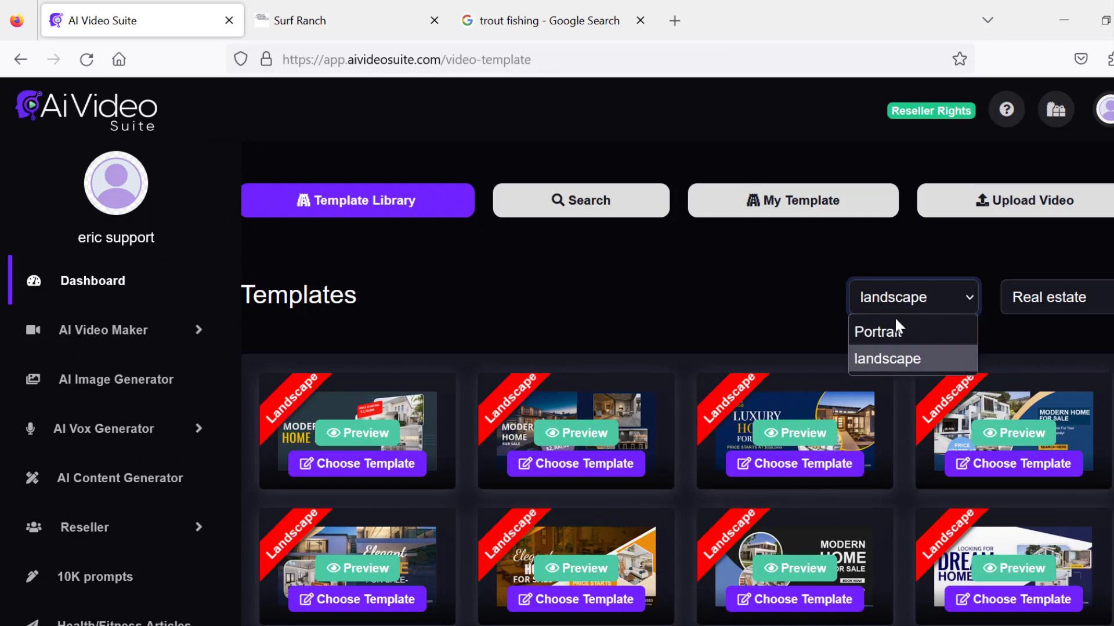
left_click(897, 332)
scroll(1032, 220, "down", 1)
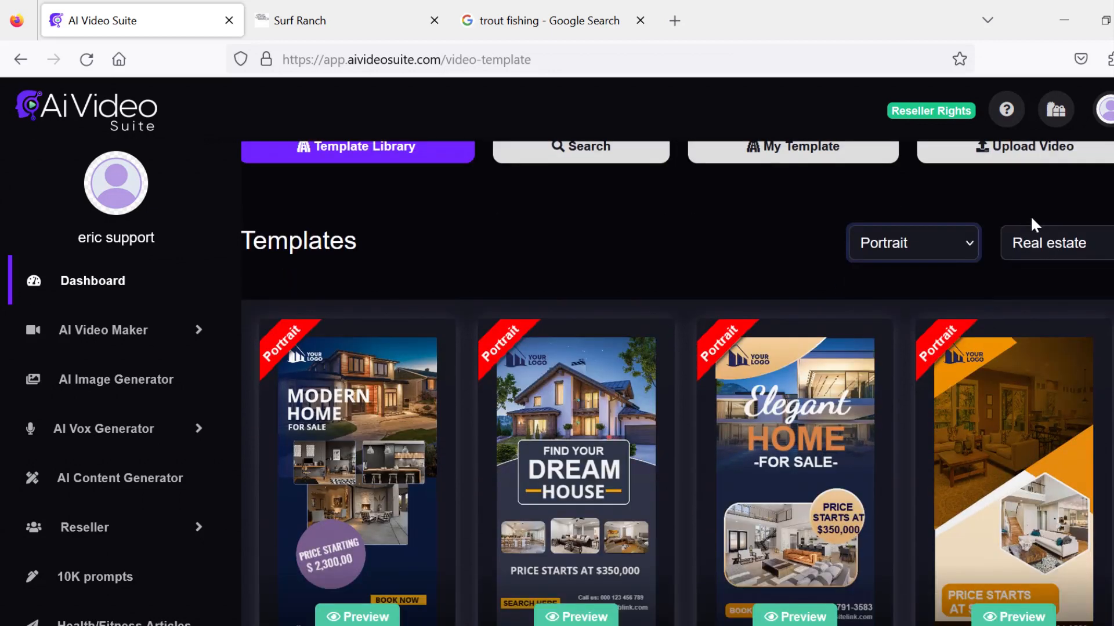
- Filter the portrait templates by the Fitness category and open the "THE SHAPE GET INTO" template for editing
left_click(1071, 243)
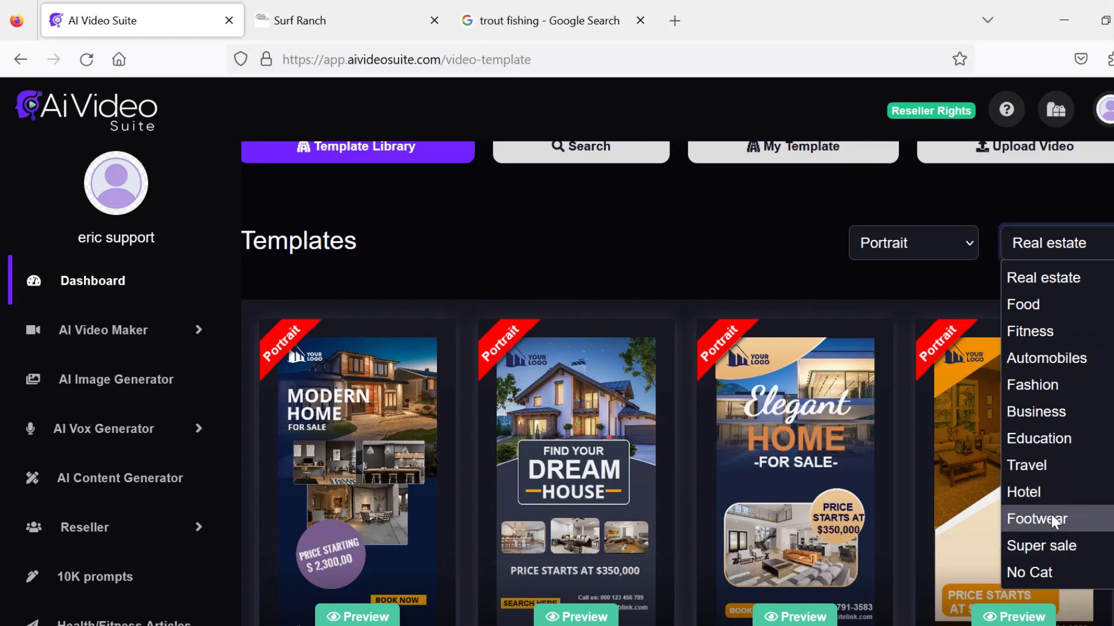
left_click(1035, 333)
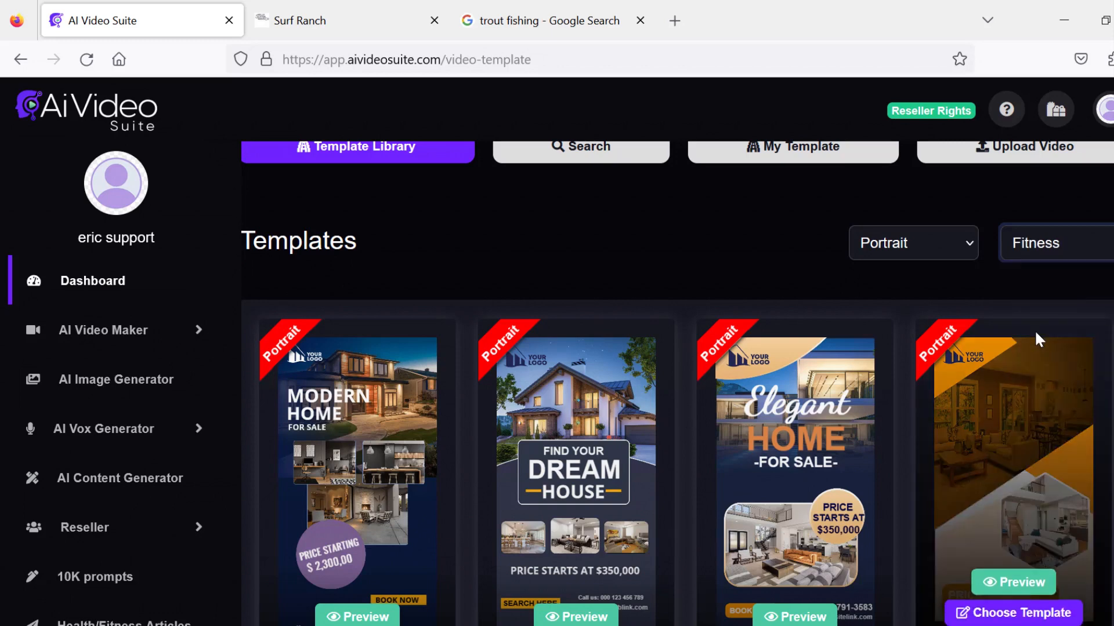
scroll(1035, 329, "down", 5)
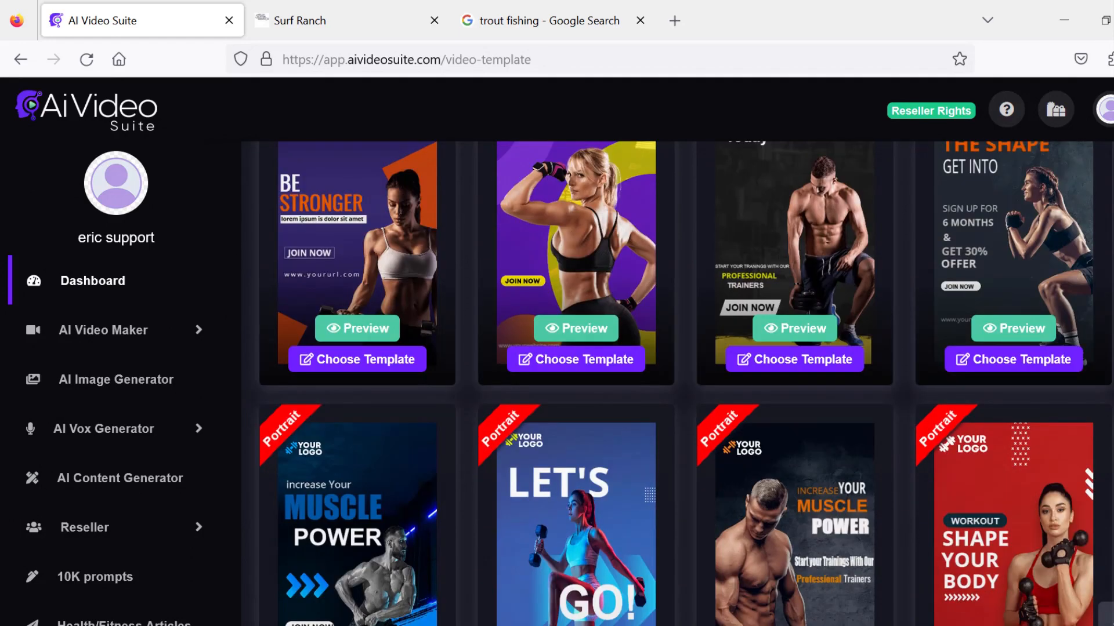
left_click(1023, 314)
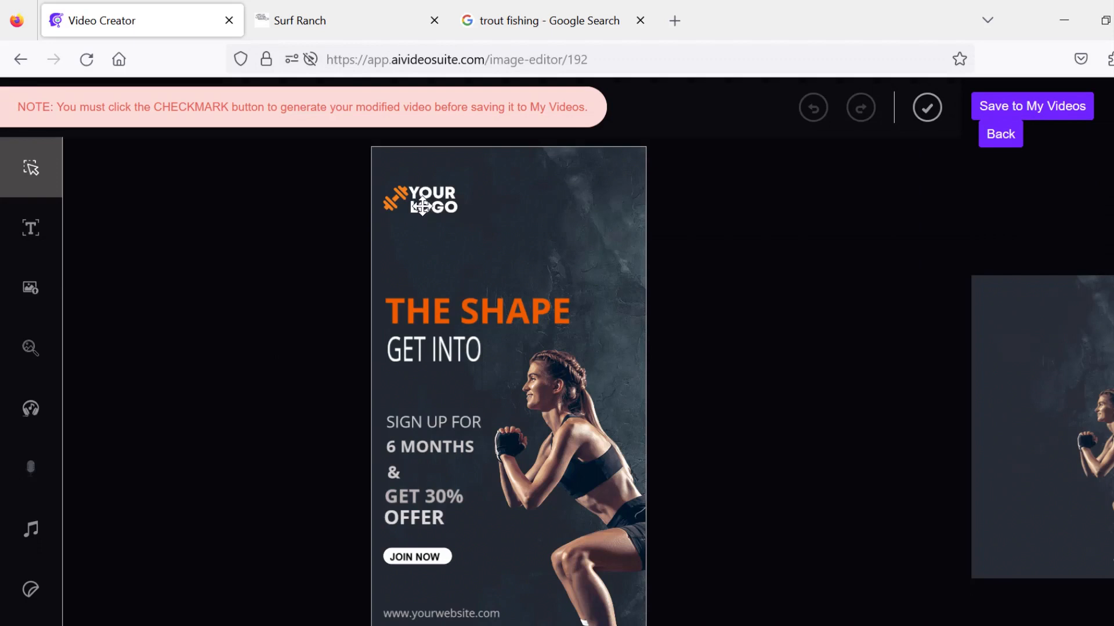
- Nudge the logo and move the THE SHAPE heading and the GET INTO text slightly upward
left_click_drag(421, 203, 438, 210)
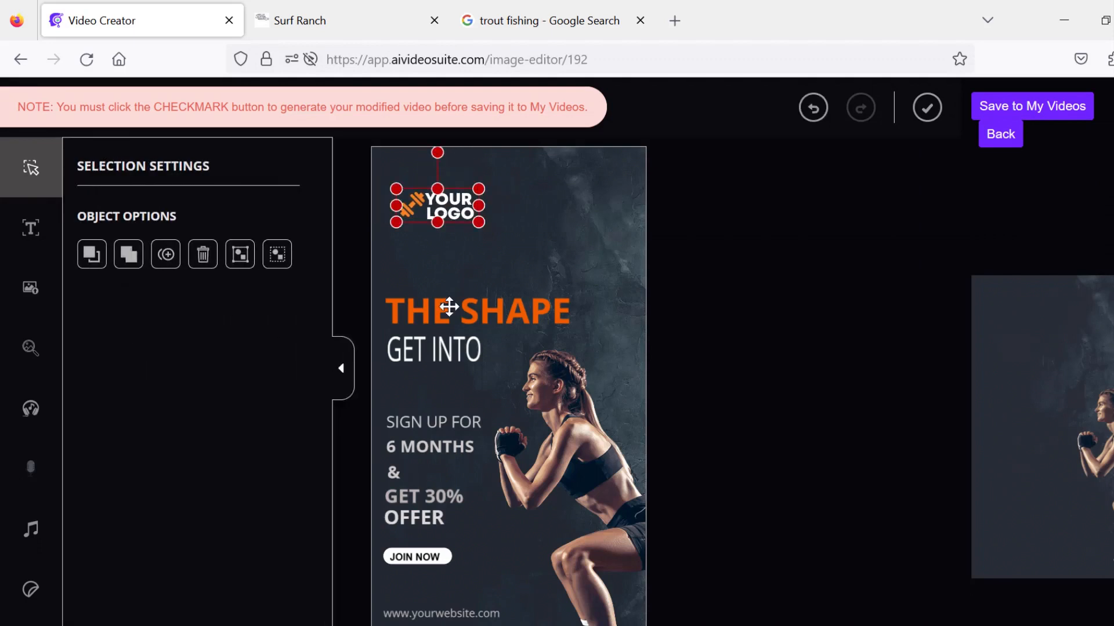
left_click_drag(449, 307, 450, 287)
left_click(432, 348)
left_click_drag(433, 348, 434, 338)
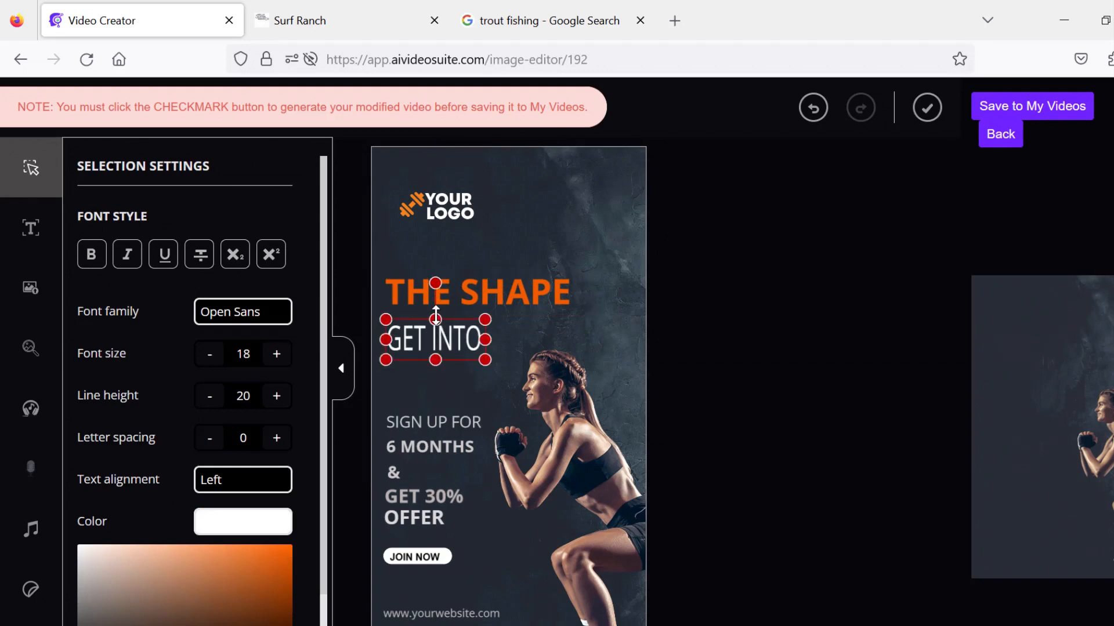
double_click(421, 296)
double_click(437, 335)
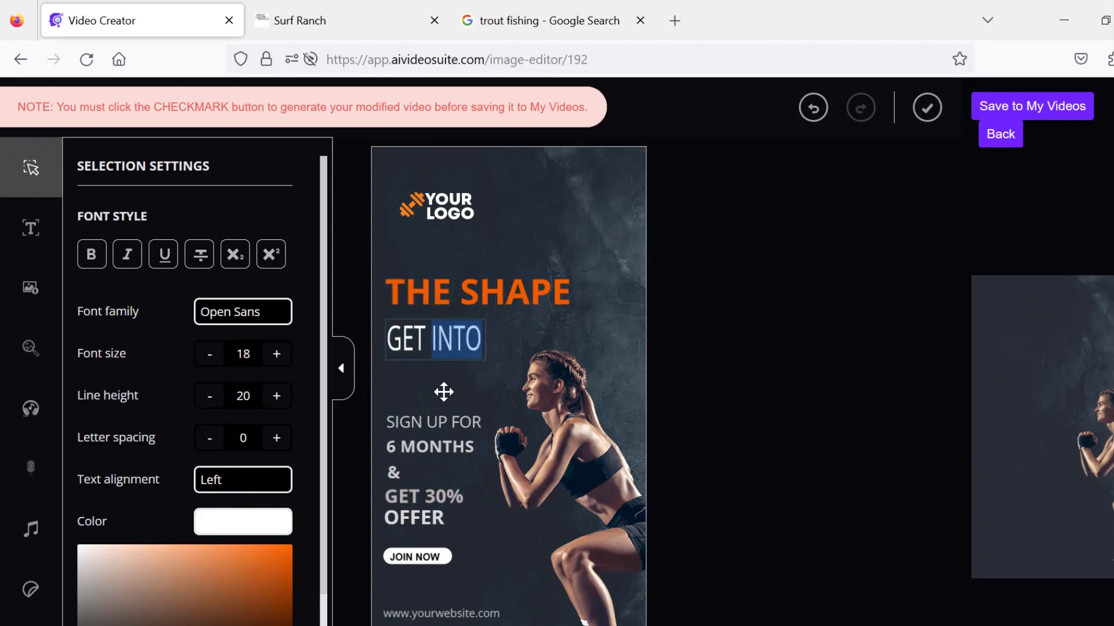
left_click(477, 384)
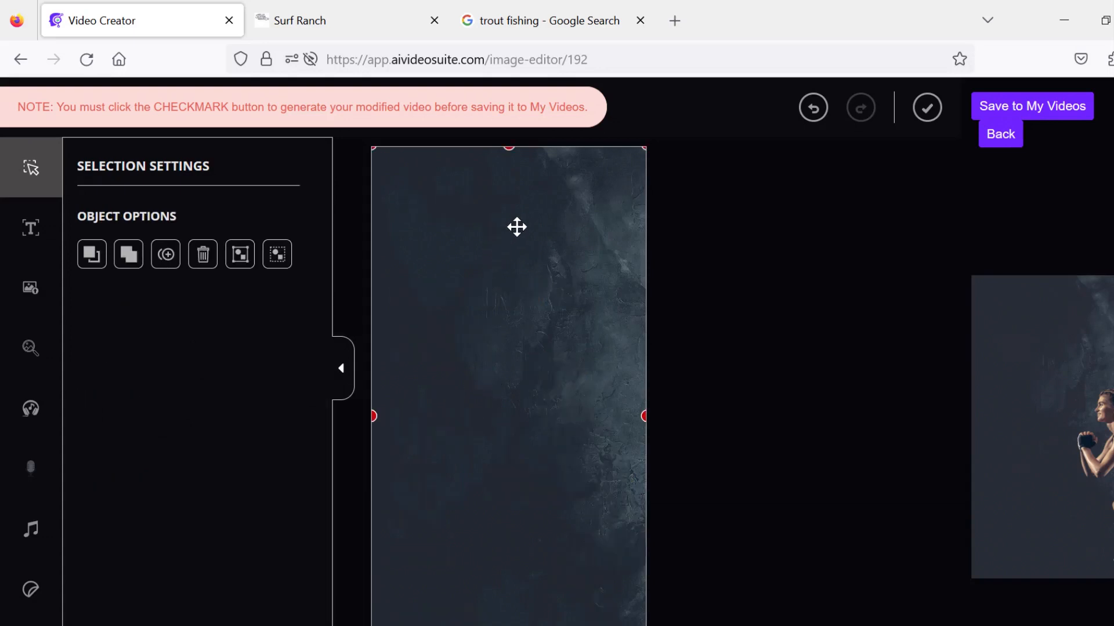
left_click(338, 363)
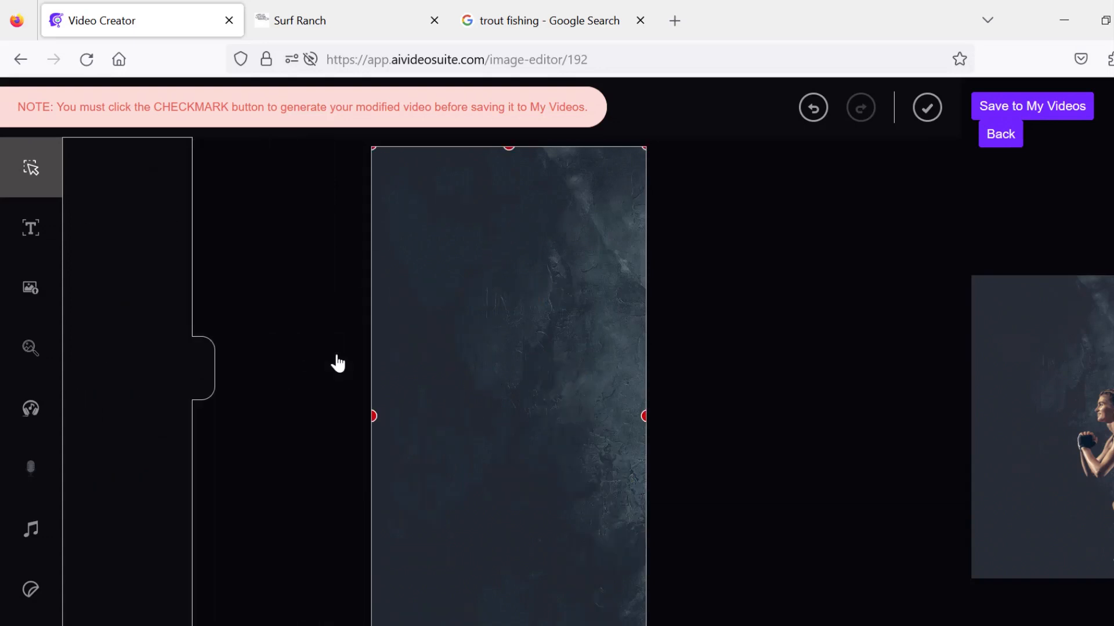
- Search Pixabay for fitness images in the image search panel and browse the results
left_click(54, 342)
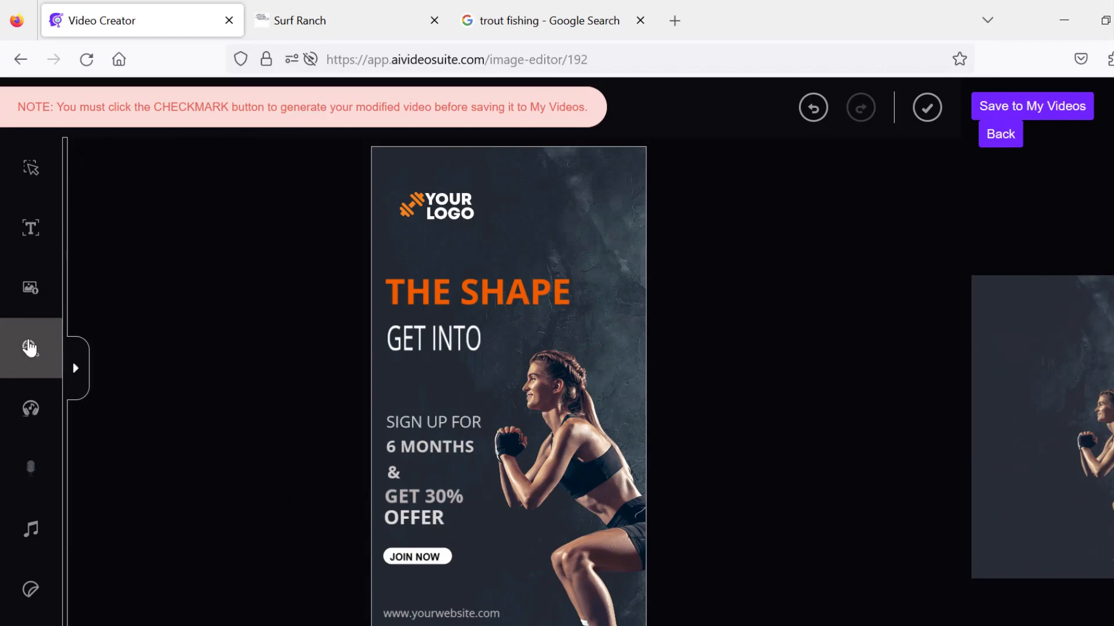
left_click(75, 366)
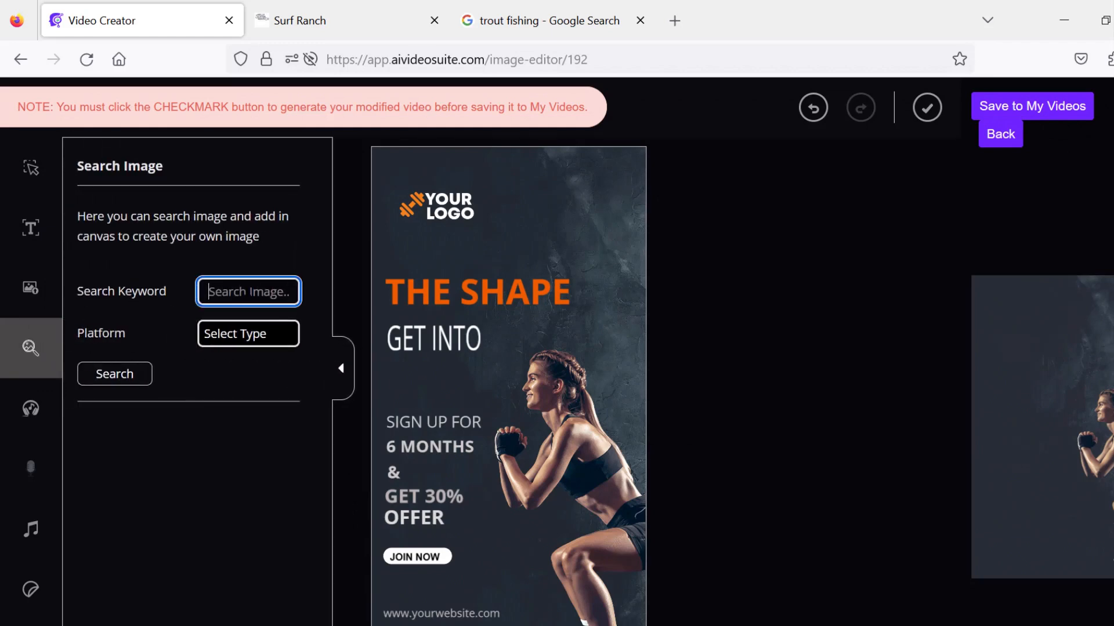
type("fitness")
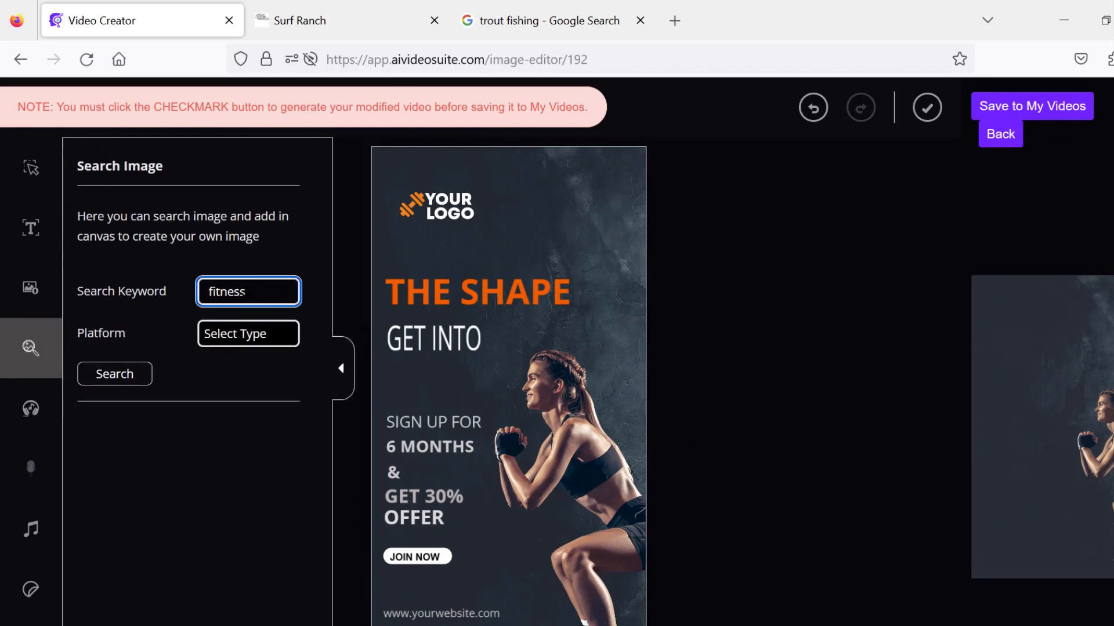
left_click(254, 335)
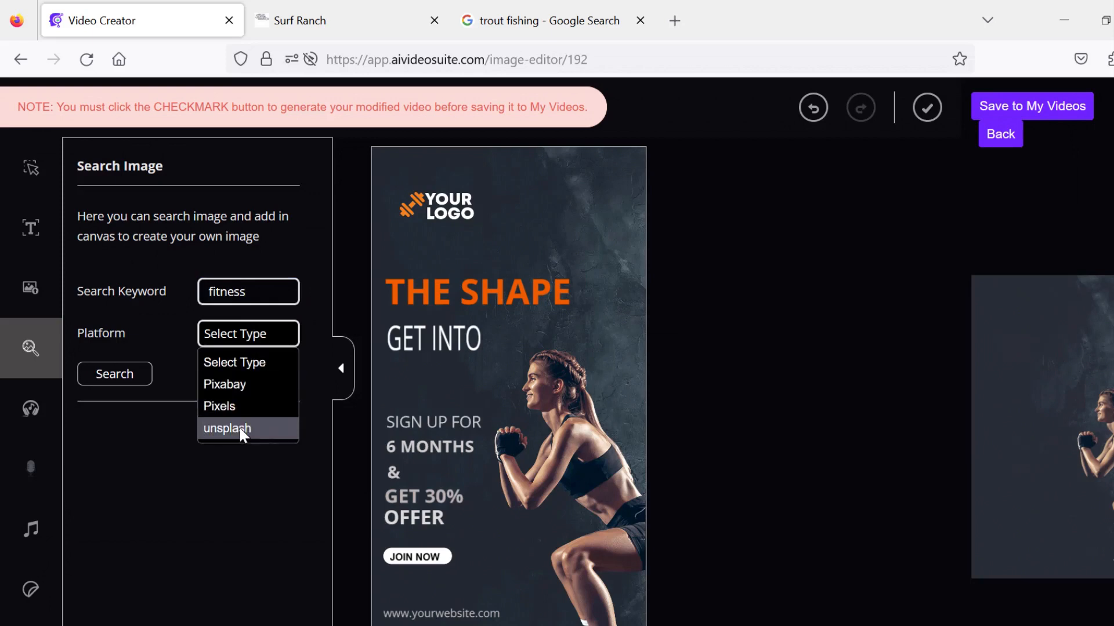
left_click(244, 385)
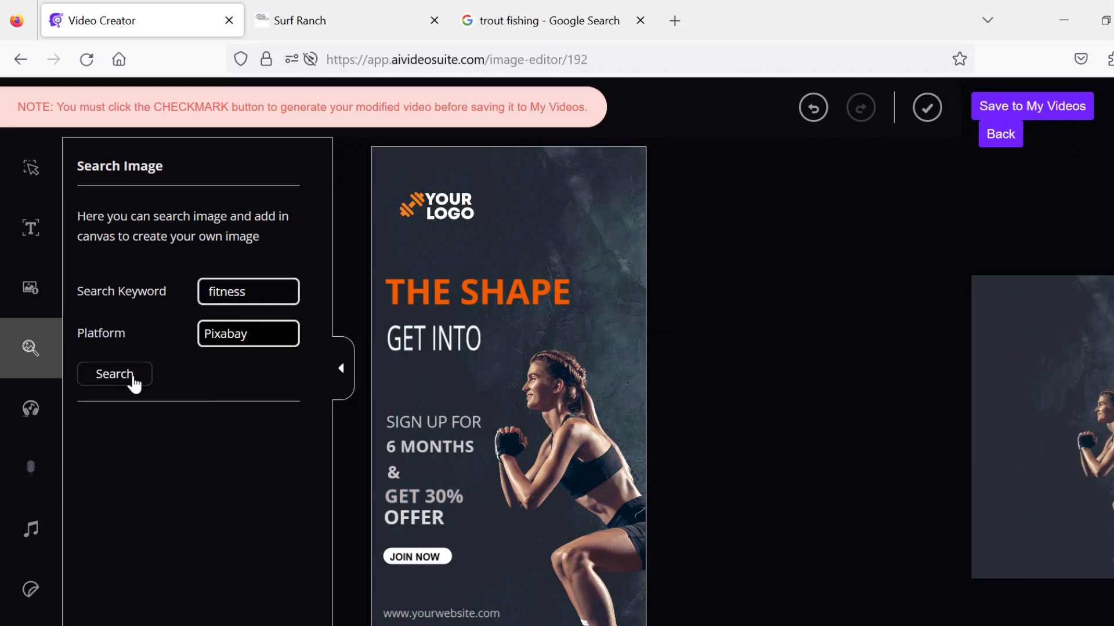
left_click(132, 377)
scroll(319, 263, "down", 2)
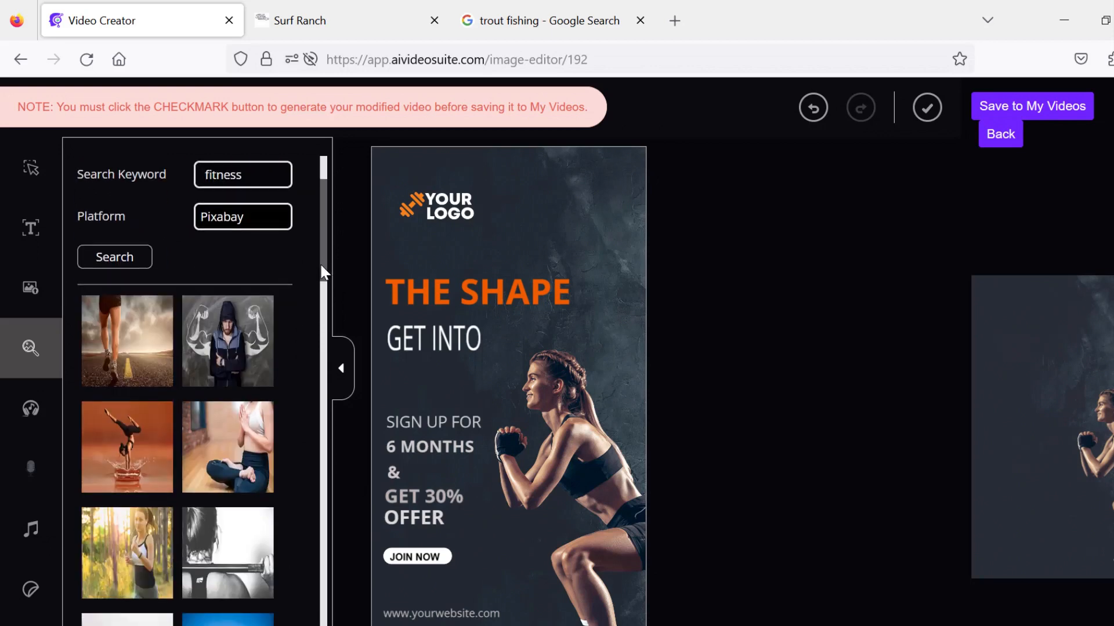
left_click_drag(321, 268, 329, 582)
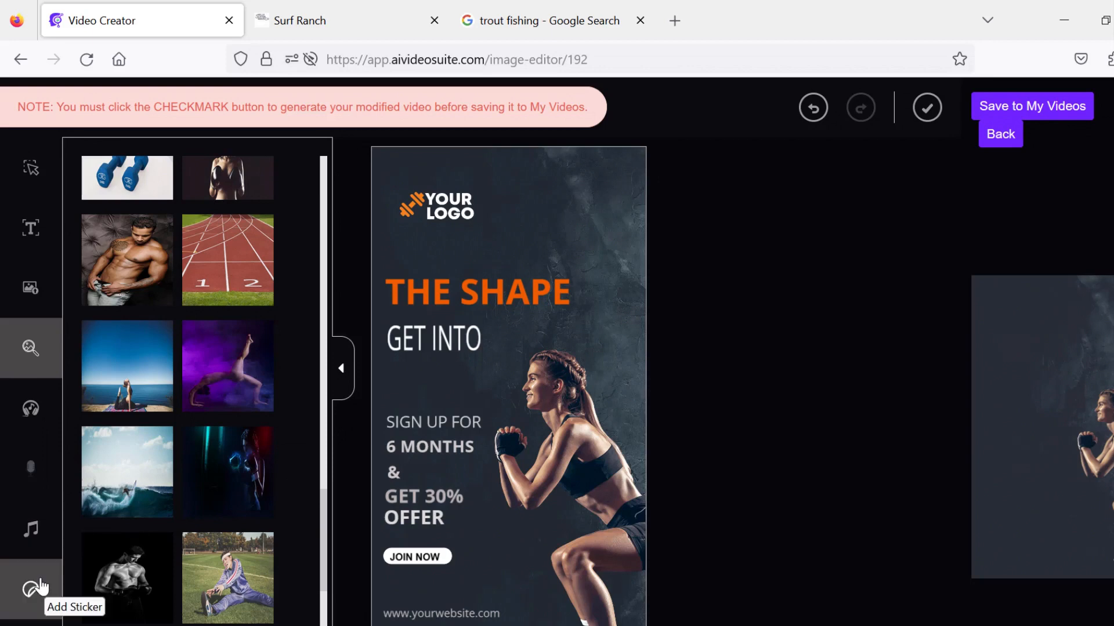
scroll(36, 583, "down", 3)
scroll(770, 288, "up", 3)
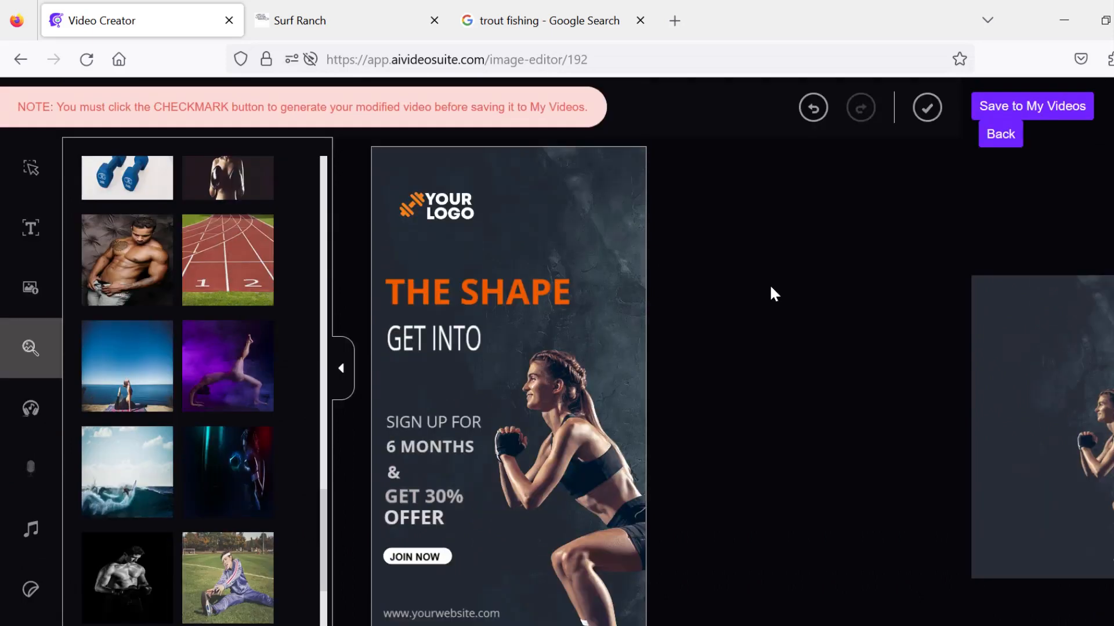
- Generate the modified template video and save it to My Videos
left_click(927, 108)
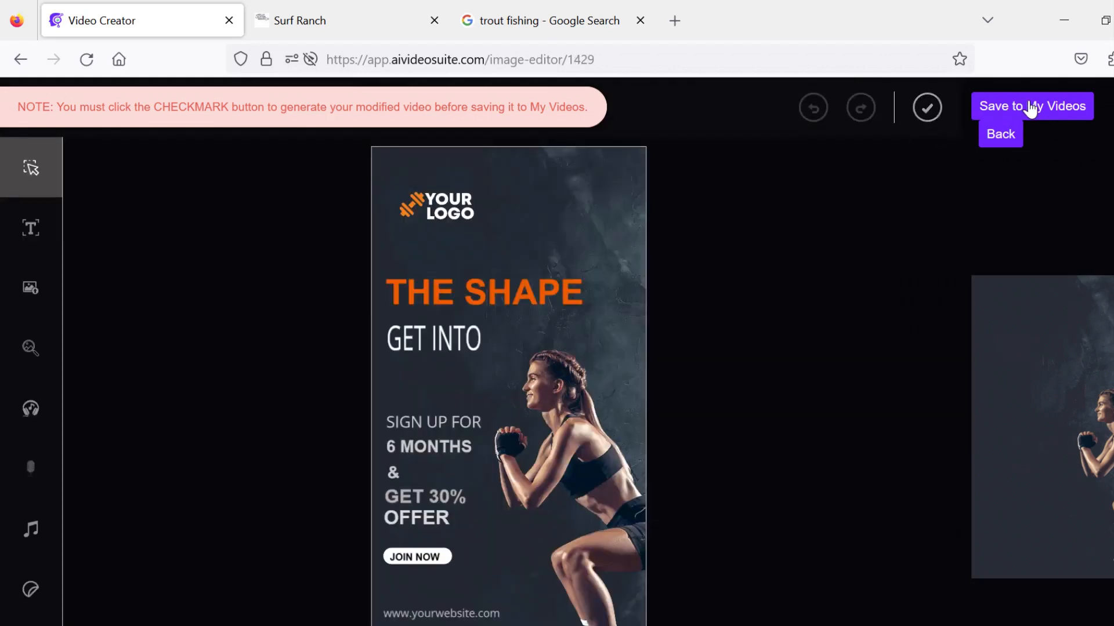
left_click(1030, 108)
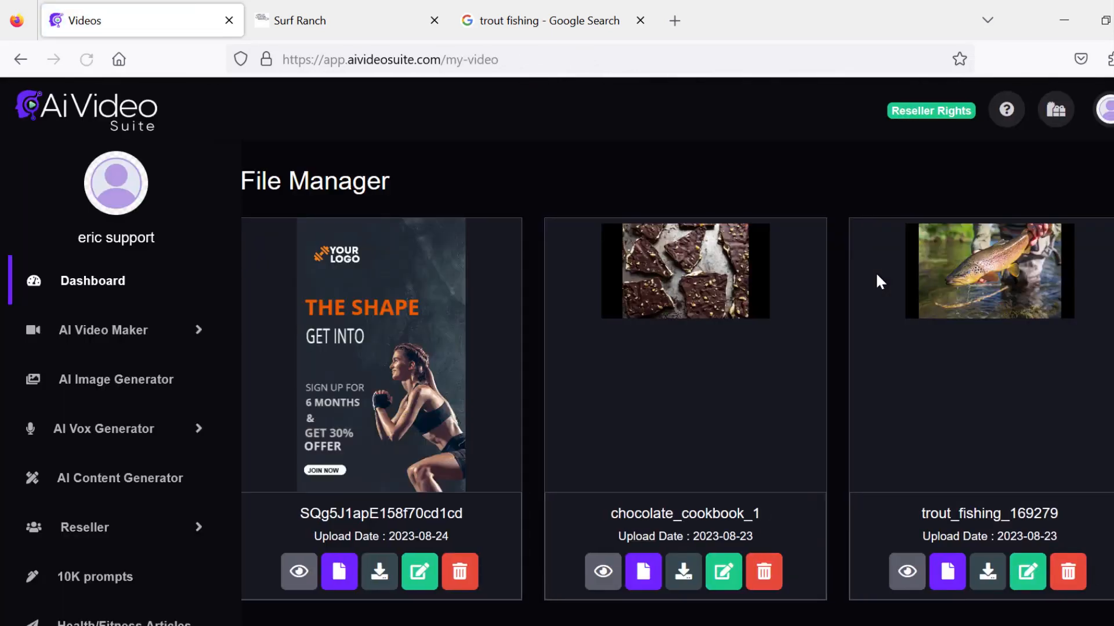
- Preview the saved fitness template video in the file manager, then pause and close it
scroll(525, 215, "down", 2)
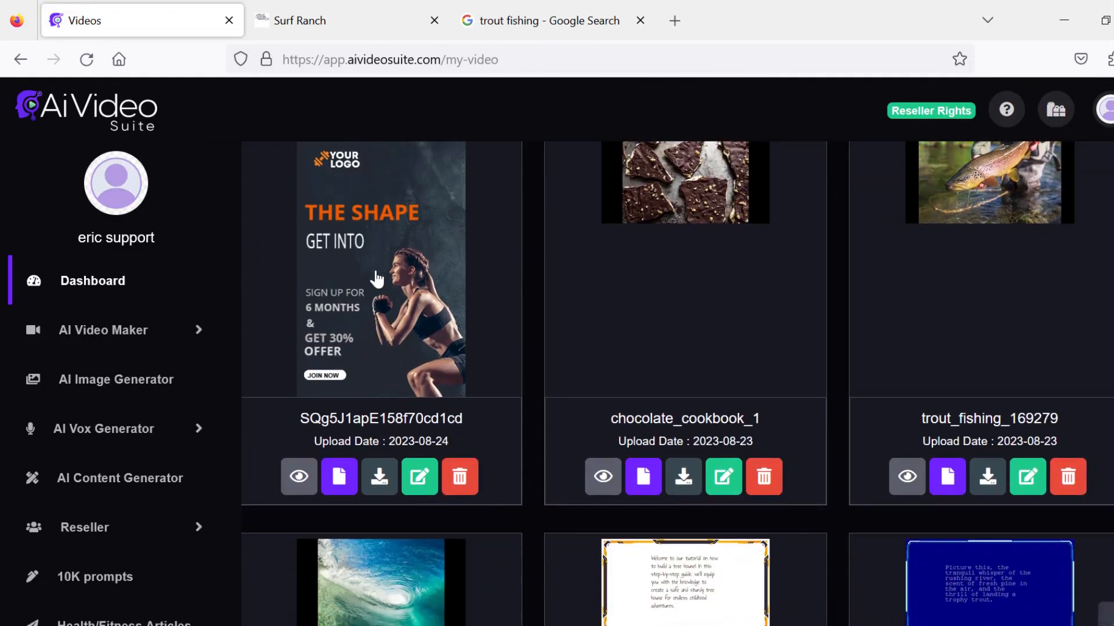
left_click(300, 479)
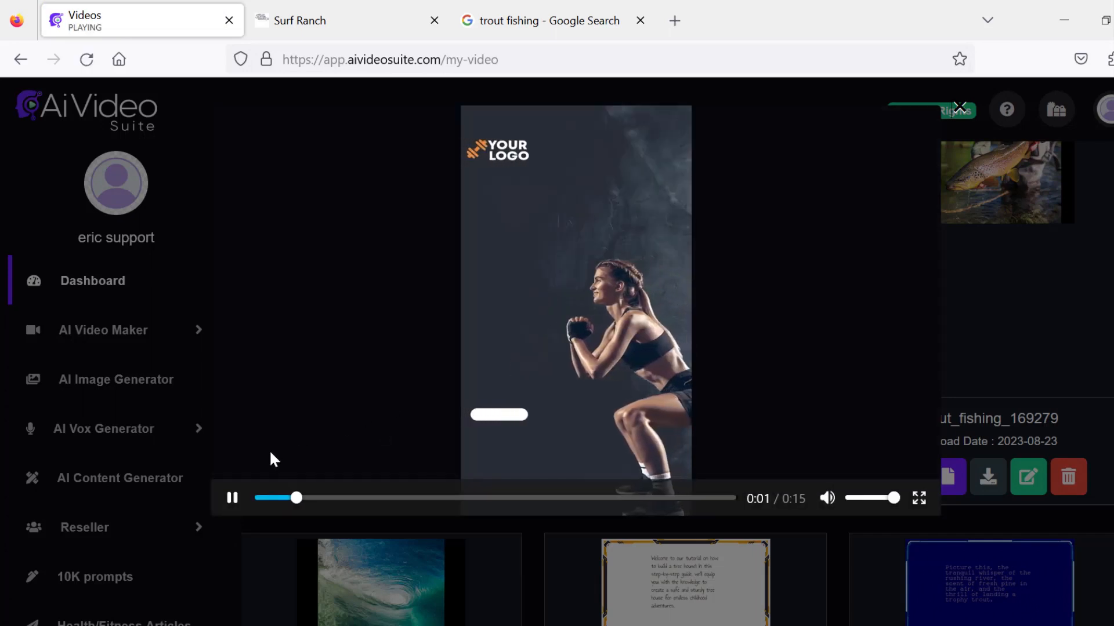
left_click(234, 495)
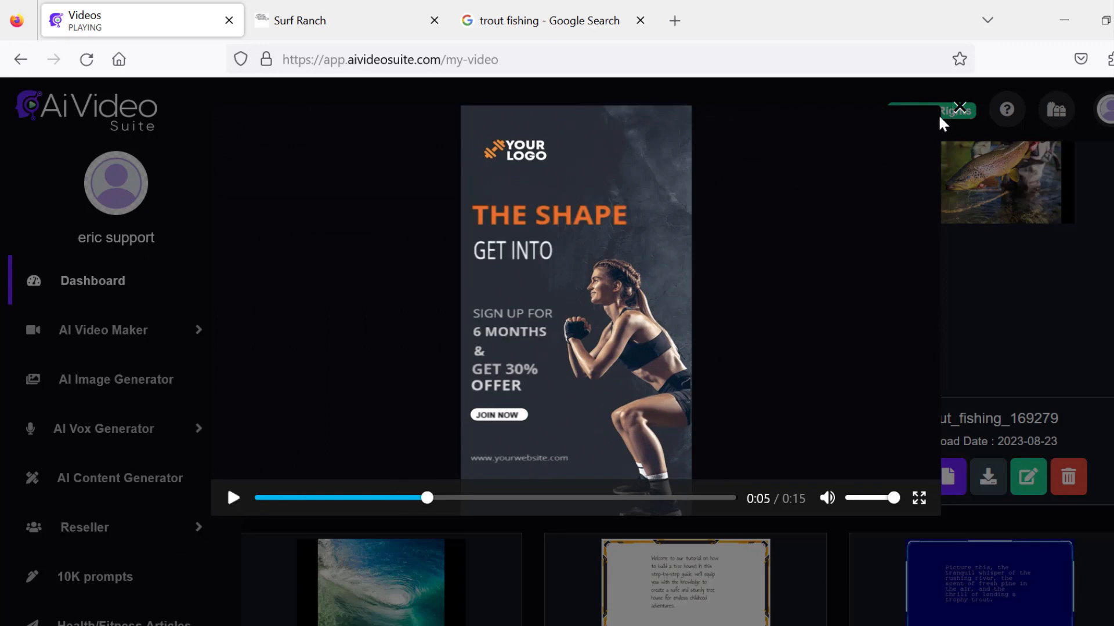
left_click(960, 111)
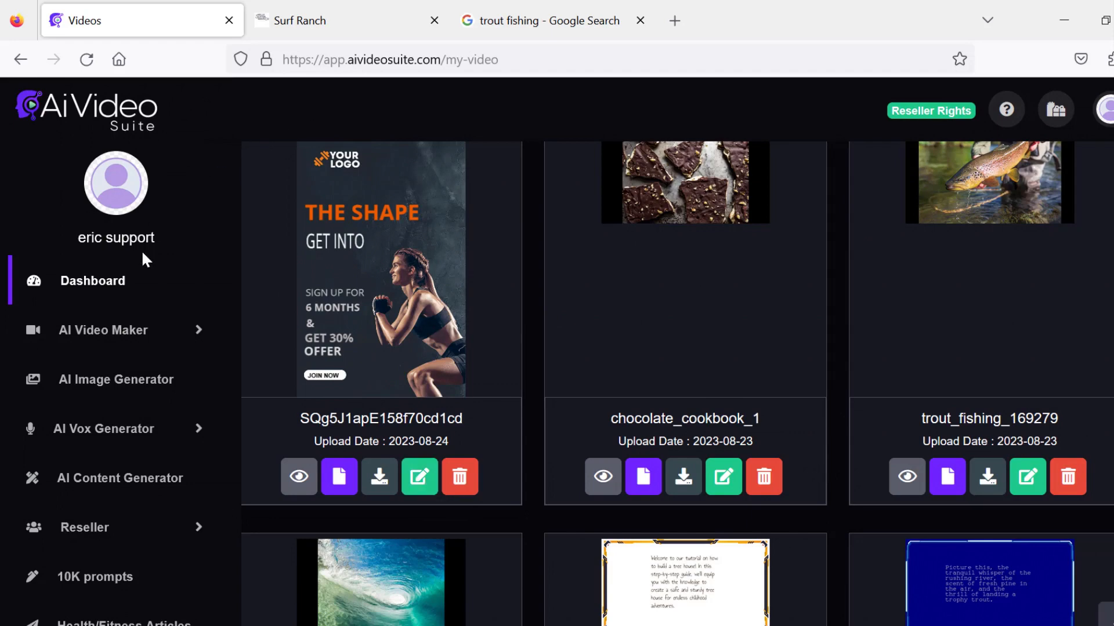
- Open the AI Image Generator, paste a waterfall landscape prompt, set size 512x512 with 1 image, and generate
left_click(94, 383)
left_click(630, 304)
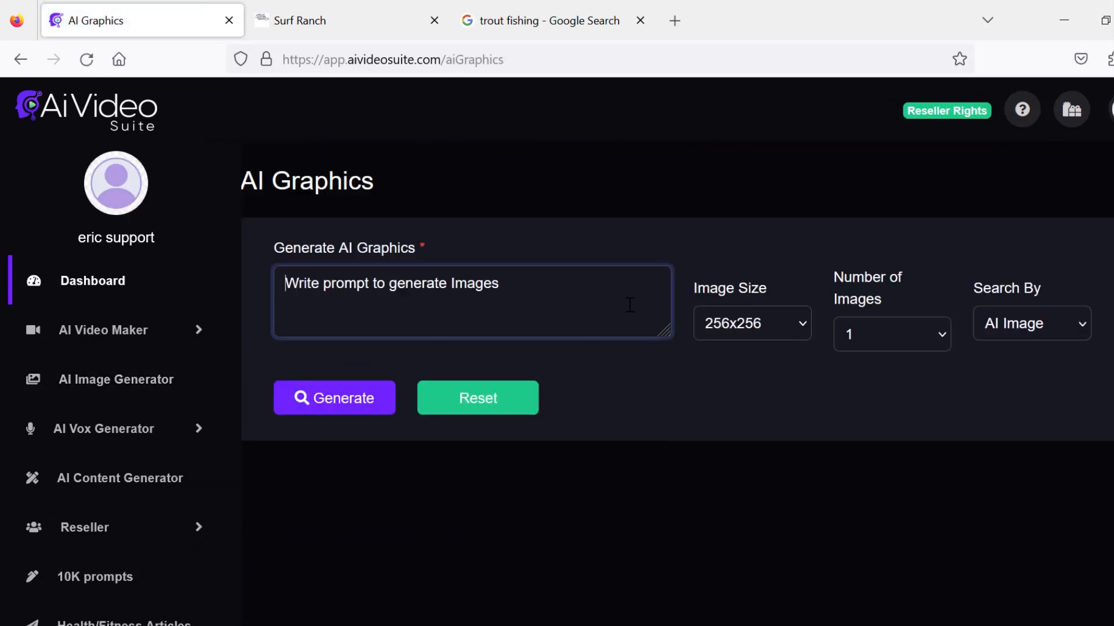
key("ctrl+v")
left_click(761, 317)
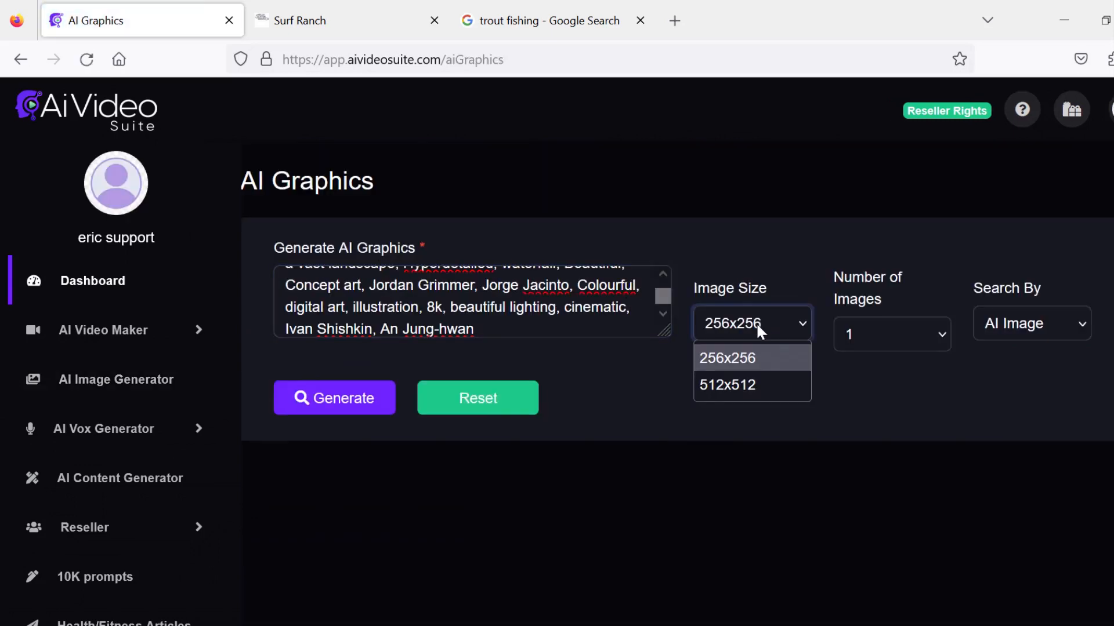
left_click(754, 382)
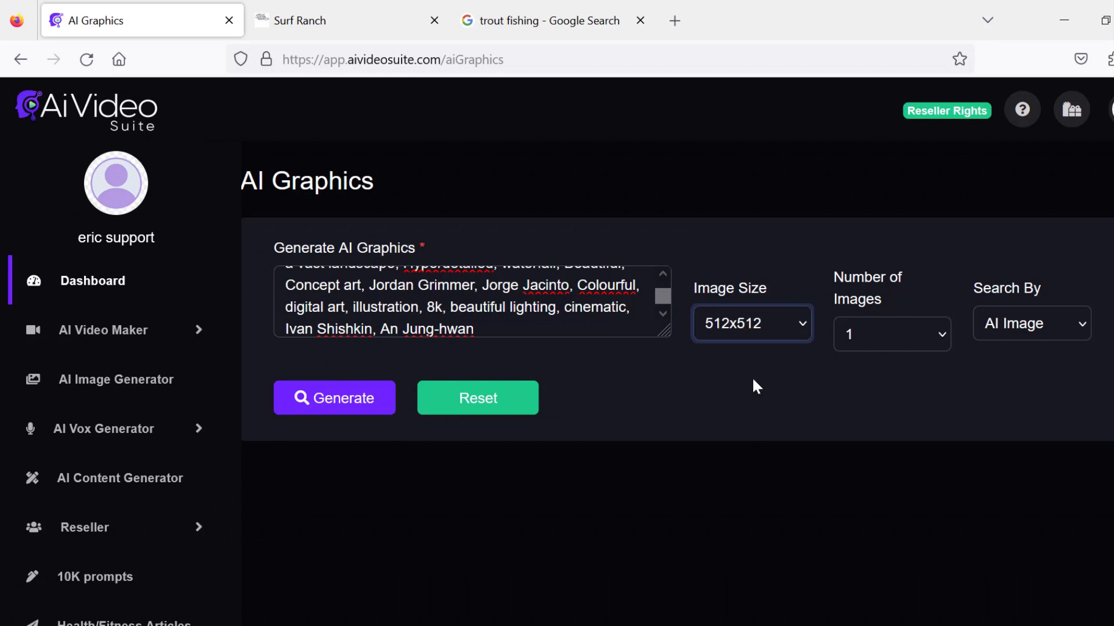
left_click(906, 347)
left_click(904, 338)
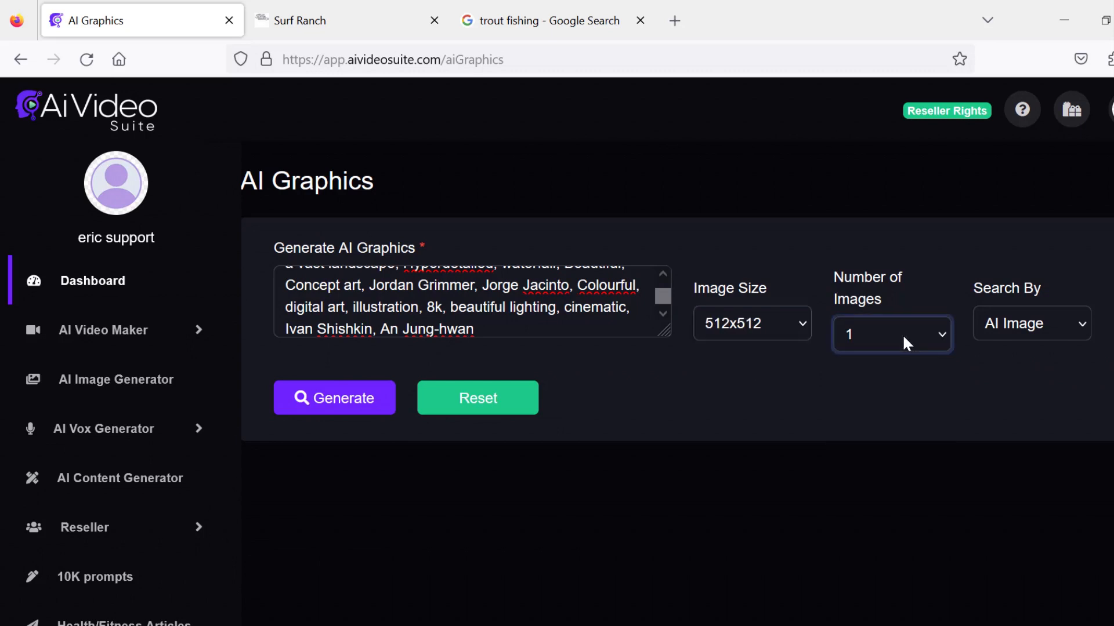
left_click(354, 399)
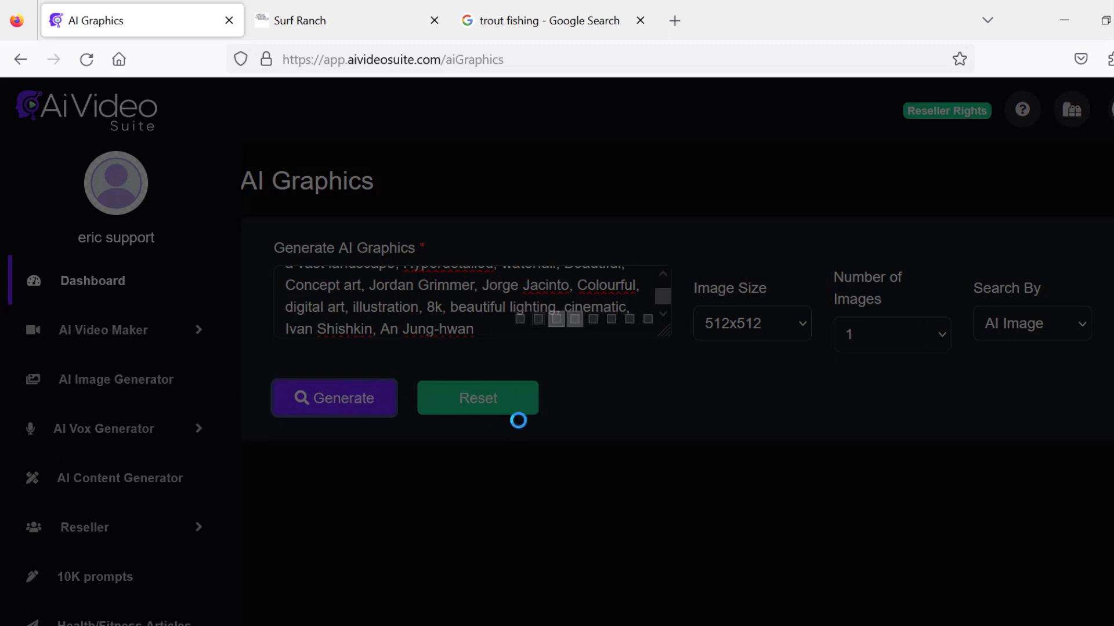
- Open the generated waterfall landscape image in a full-size view
scroll(622, 436, "down", 1)
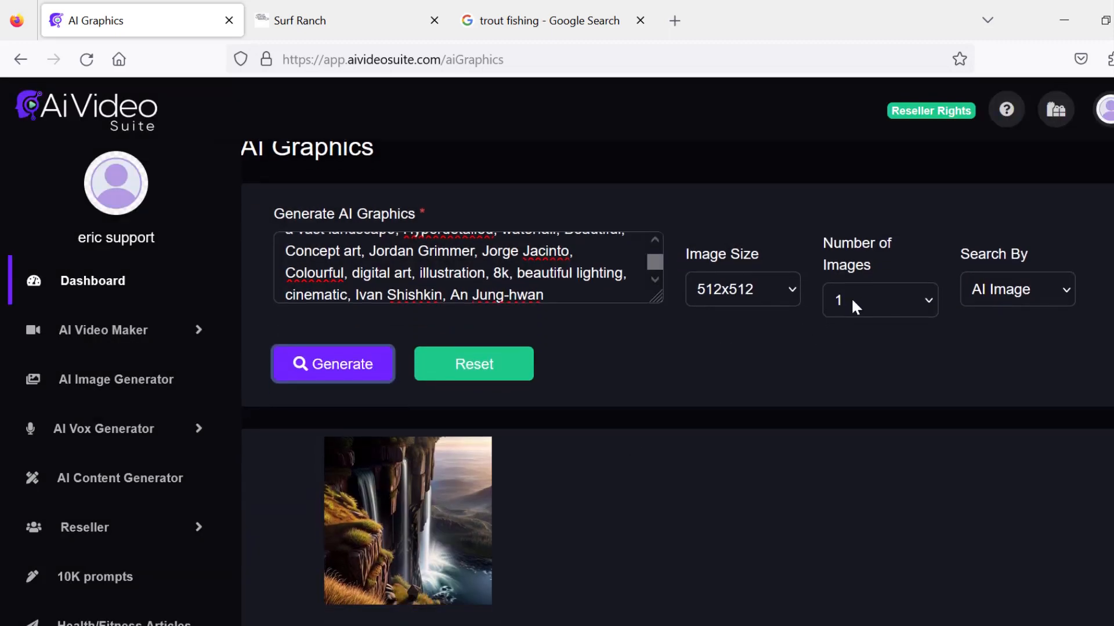
mouse_move(443, 507)
left_click(453, 578)
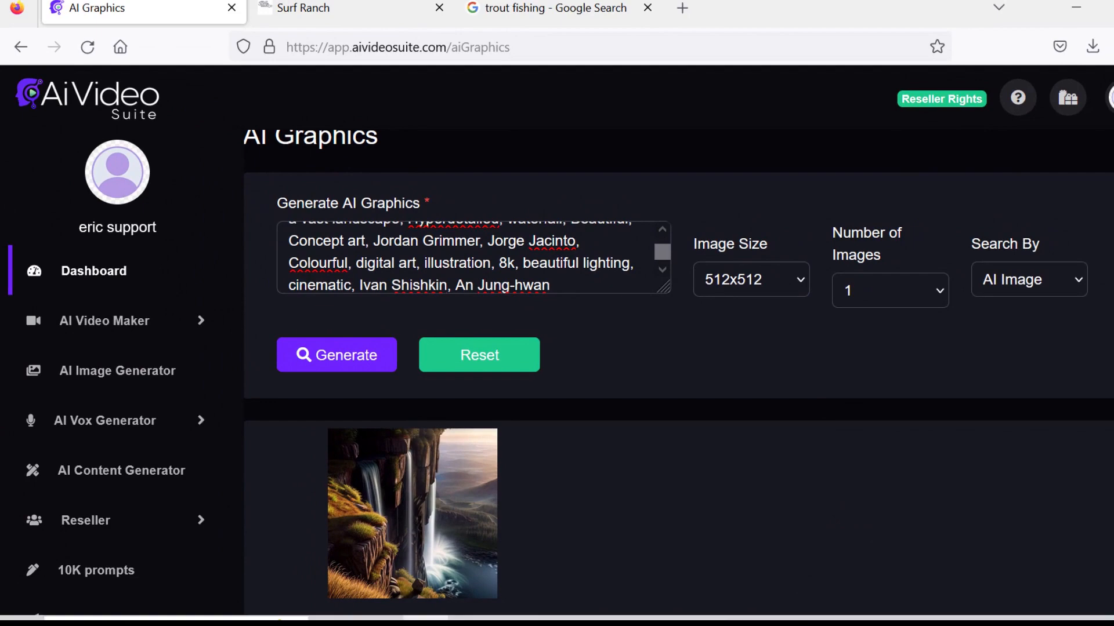
- Replace the prompt with a new pasted portrait prompt and generate another image
left_click(573, 290)
key("ctrl+a")
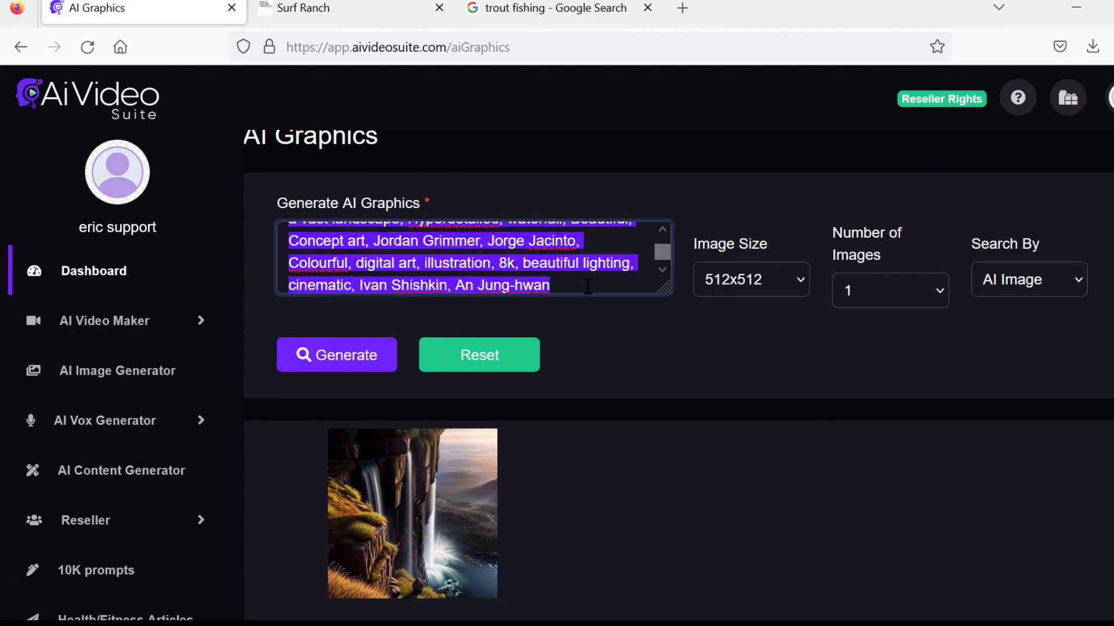
key("ctrl+v")
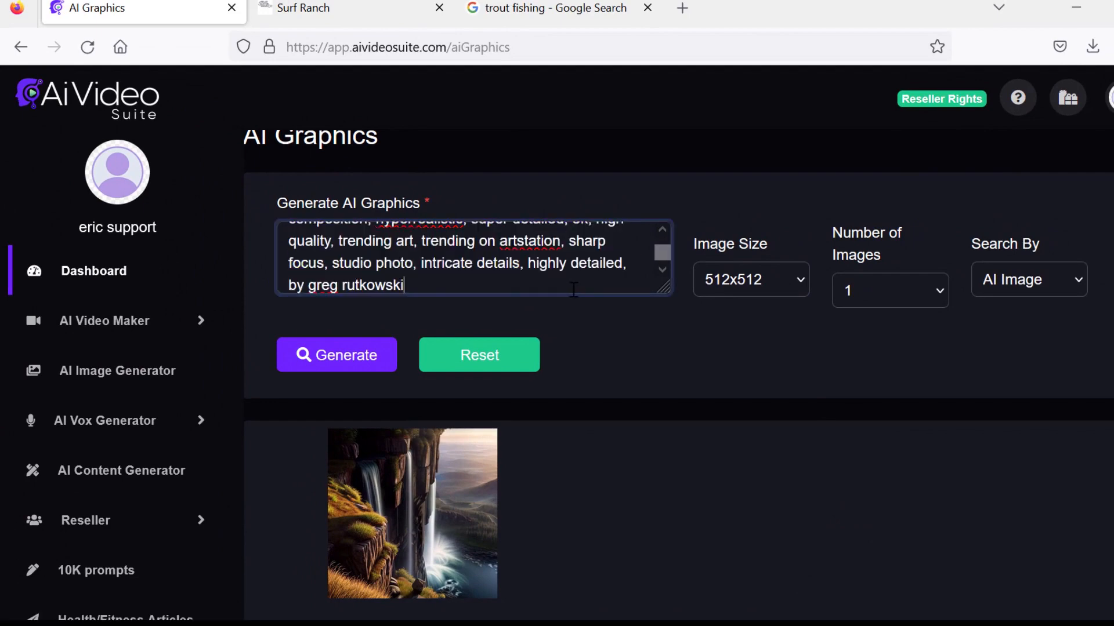
left_click(361, 355)
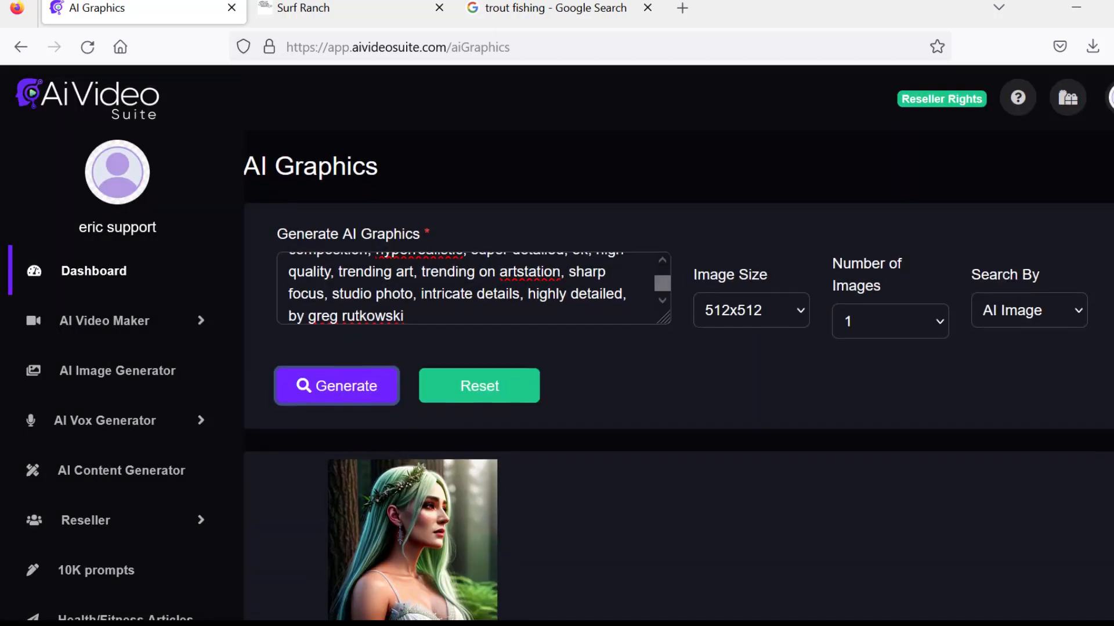
- Open the generated green-haired woman portrait in a full-size view
scroll(679, 376, "down", 1)
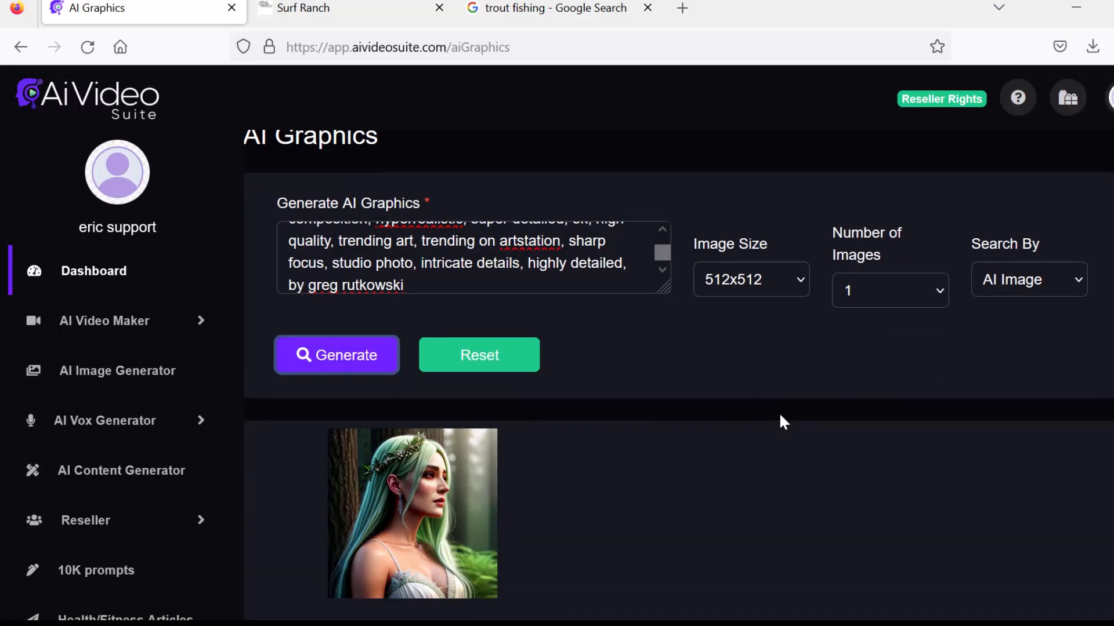
mouse_move(451, 469)
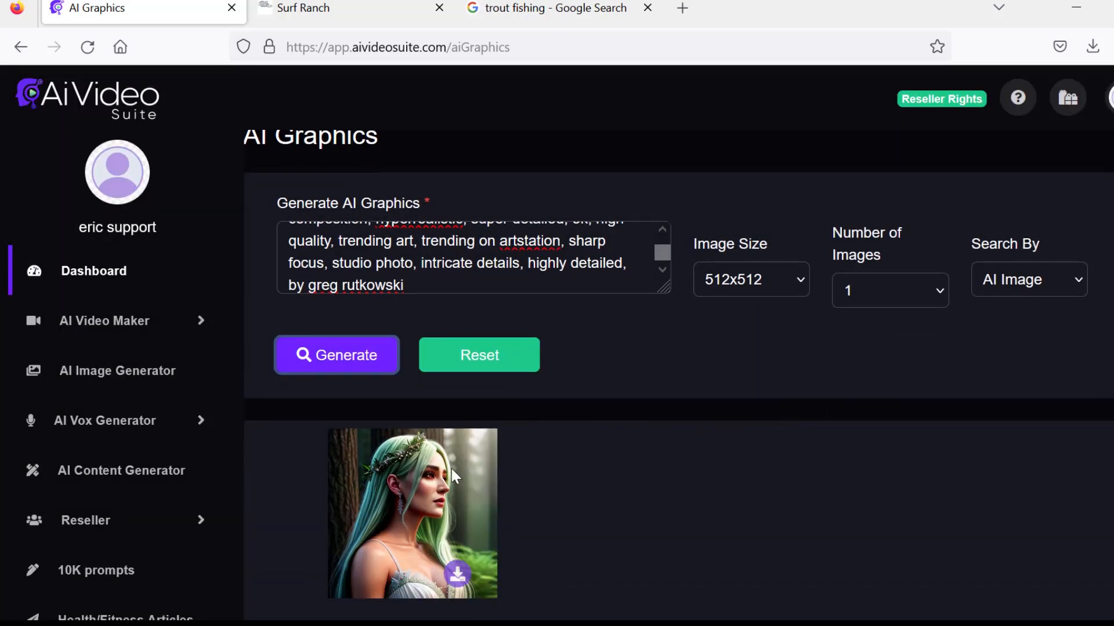
left_click(458, 574)
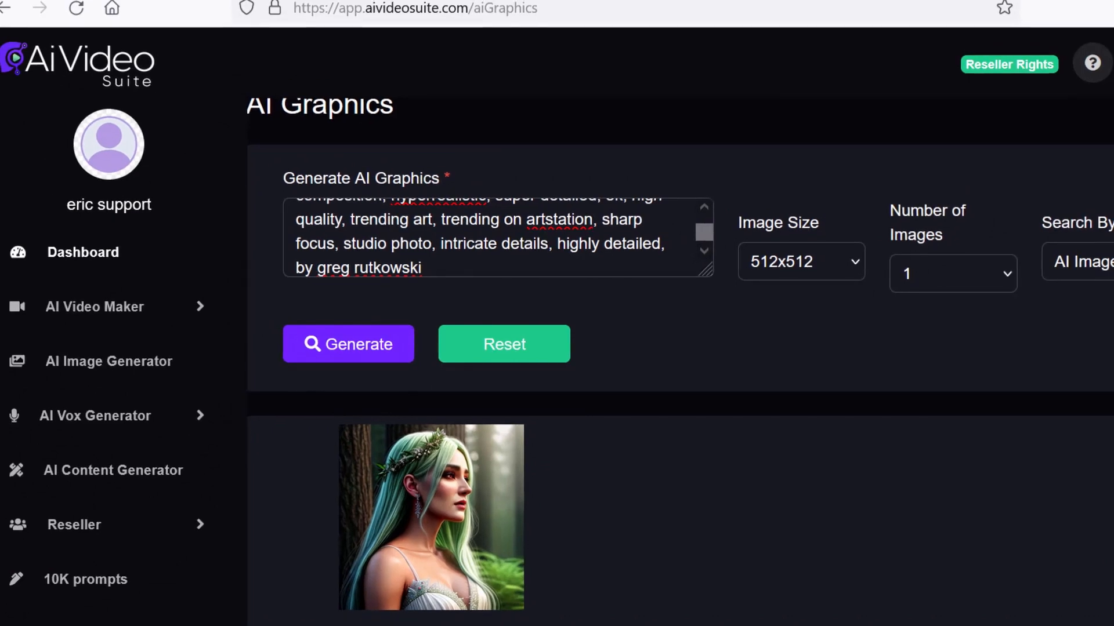
- Switch the search mode to Stock Images and search for computer images in landscape orientation
left_click(1102, 263)
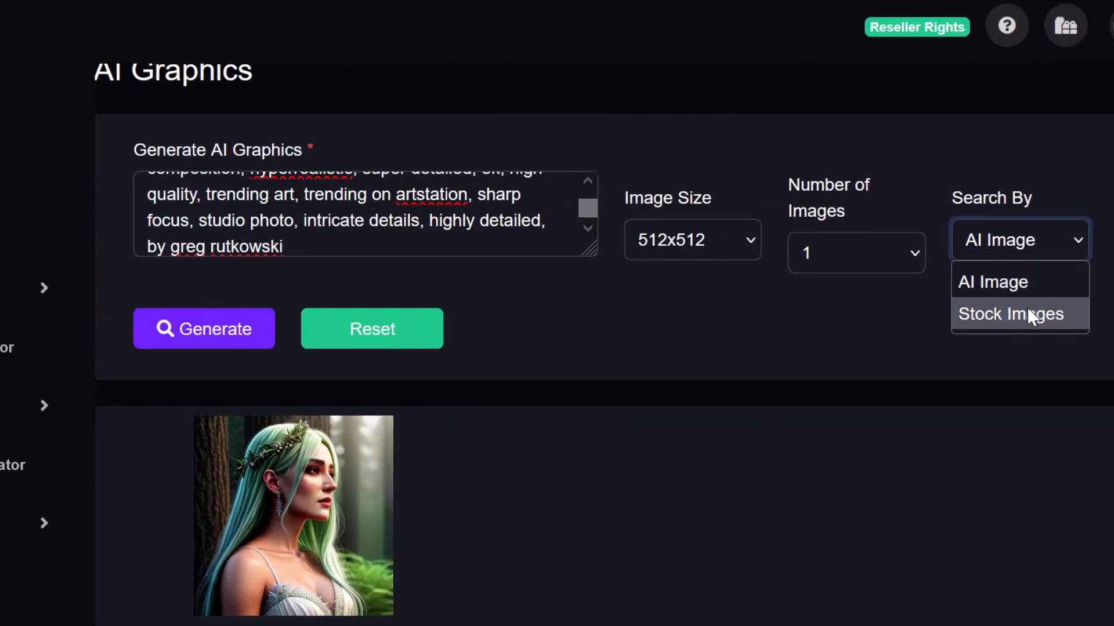
left_click(1026, 313)
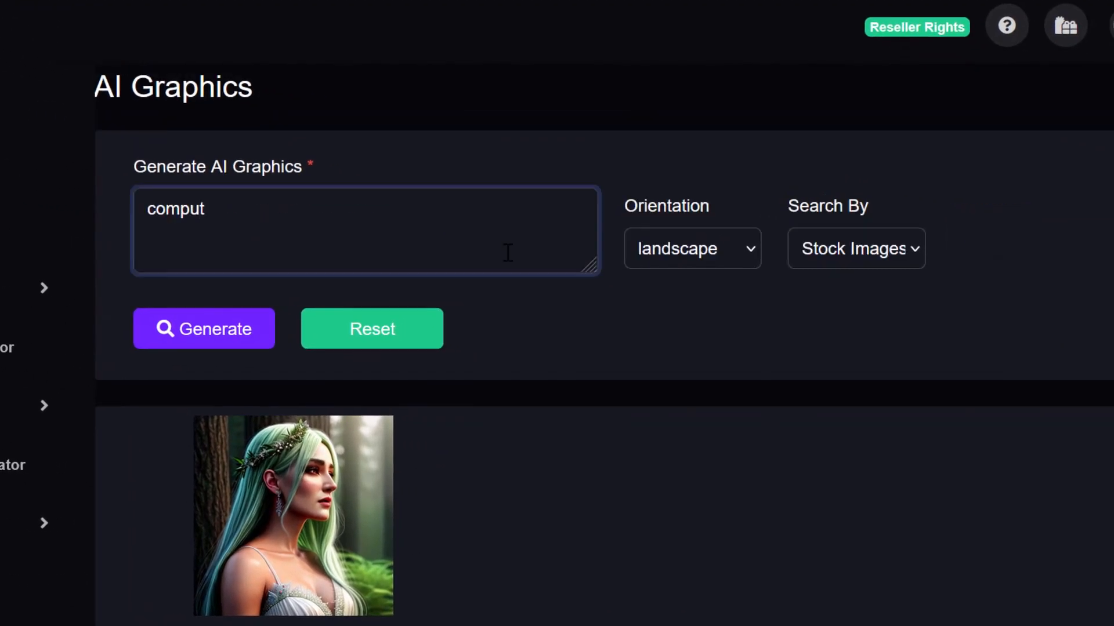
left_click(231, 329)
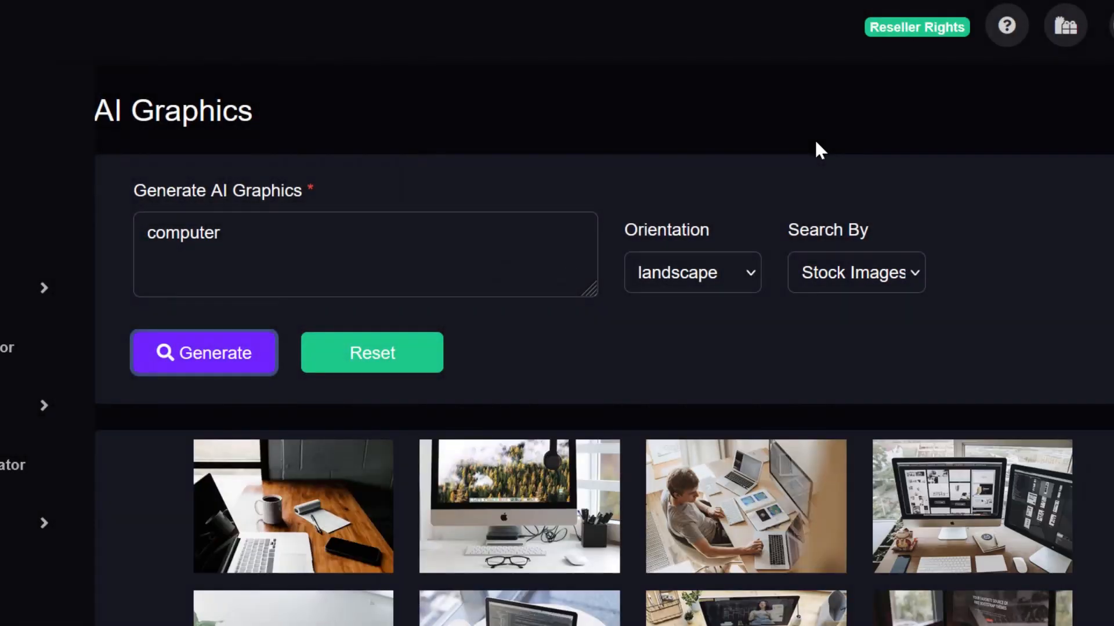
- Open the AI Whiteboard Video creator from the AI Video Maker menu
scroll(1098, 145, "down", 5)
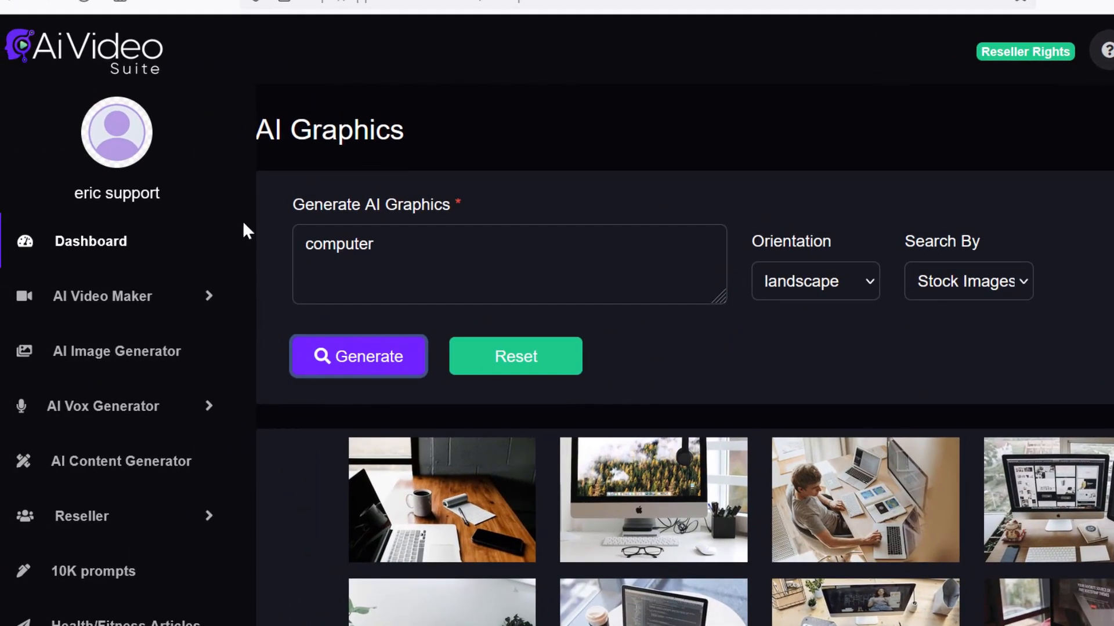
scroll(243, 235, "down", 5)
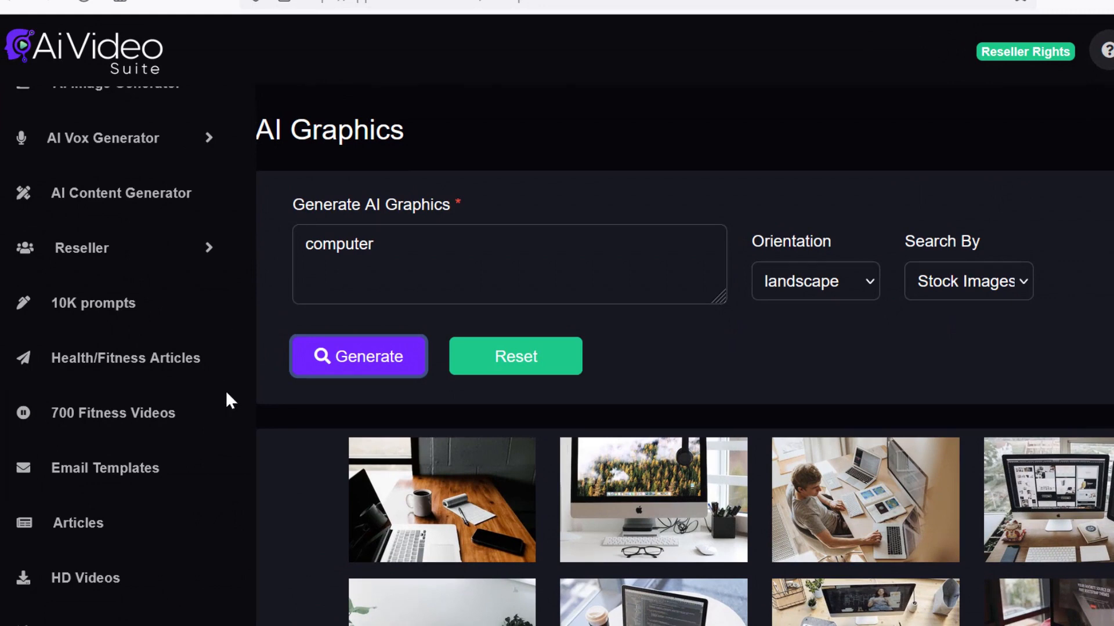
scroll(232, 378, "up", 5)
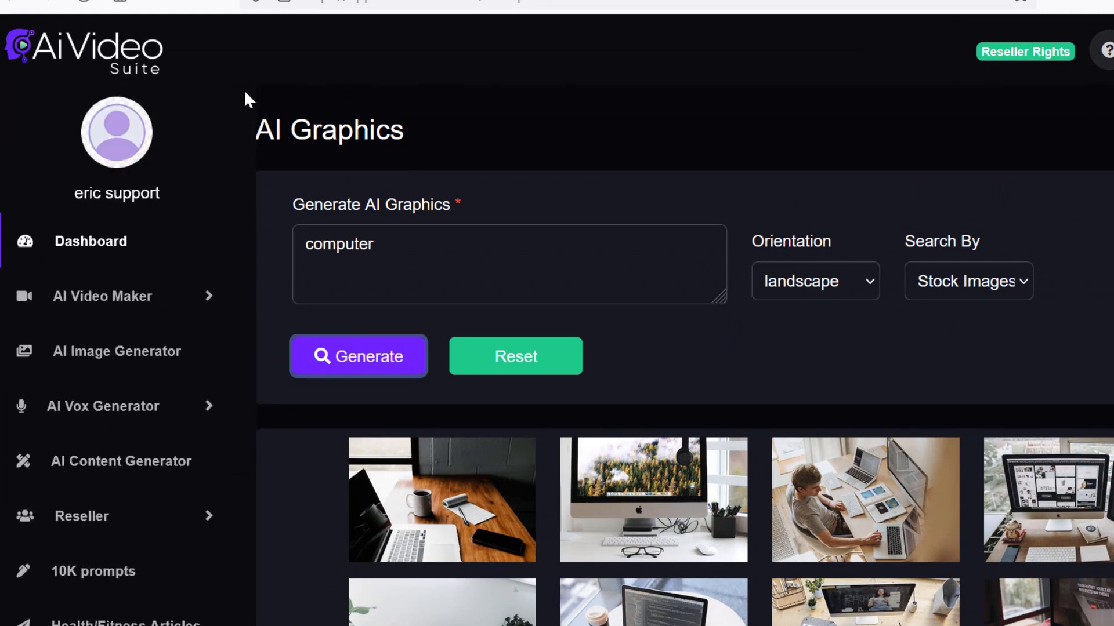
left_click(204, 294)
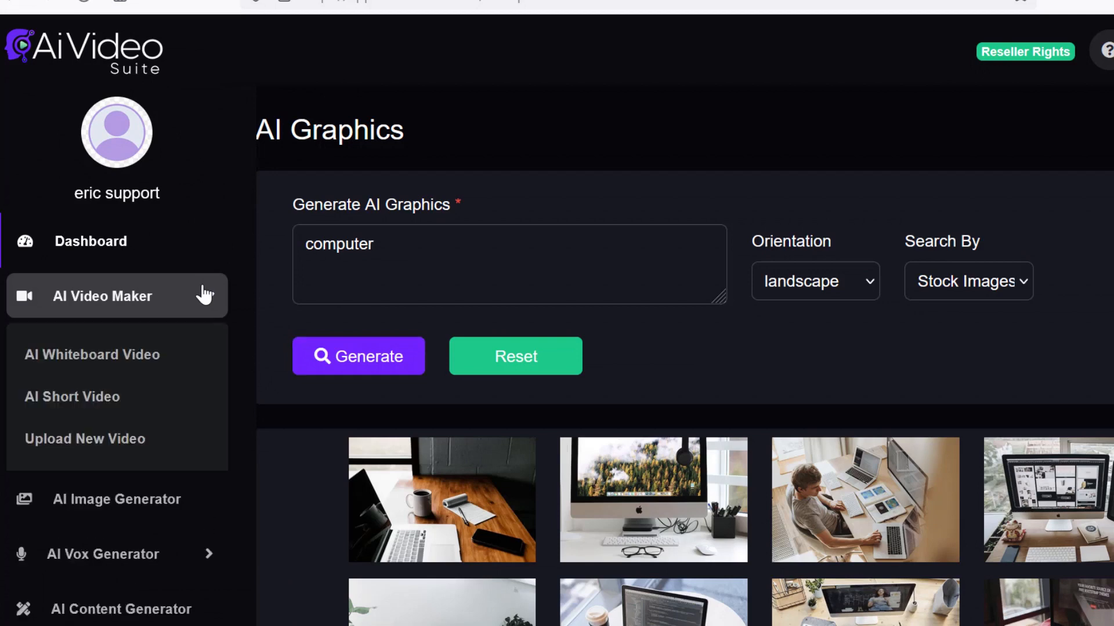
left_click(154, 363)
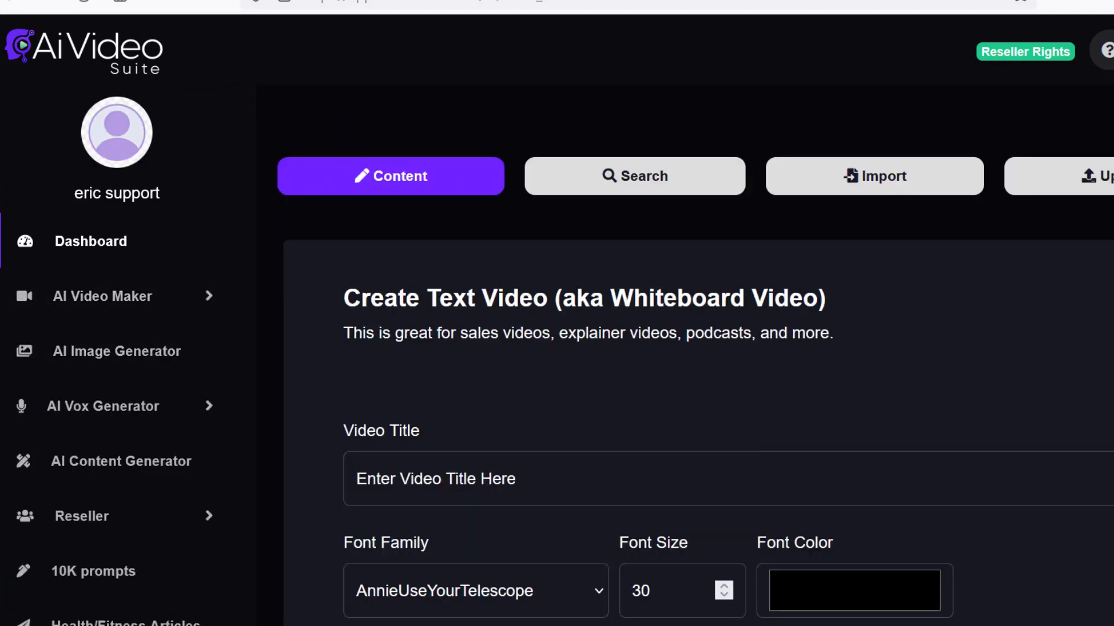
- Open the AI Content options for the whiteboard video and close them again
scroll(569, 261, "down", 20)
left_click(422, 263)
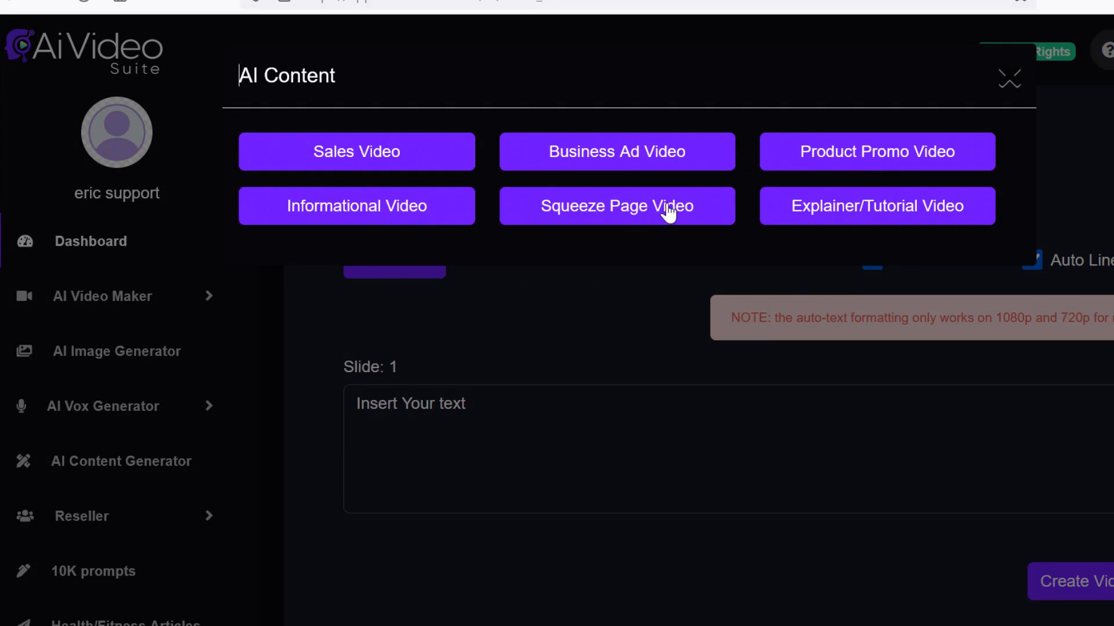
left_click(1011, 81)
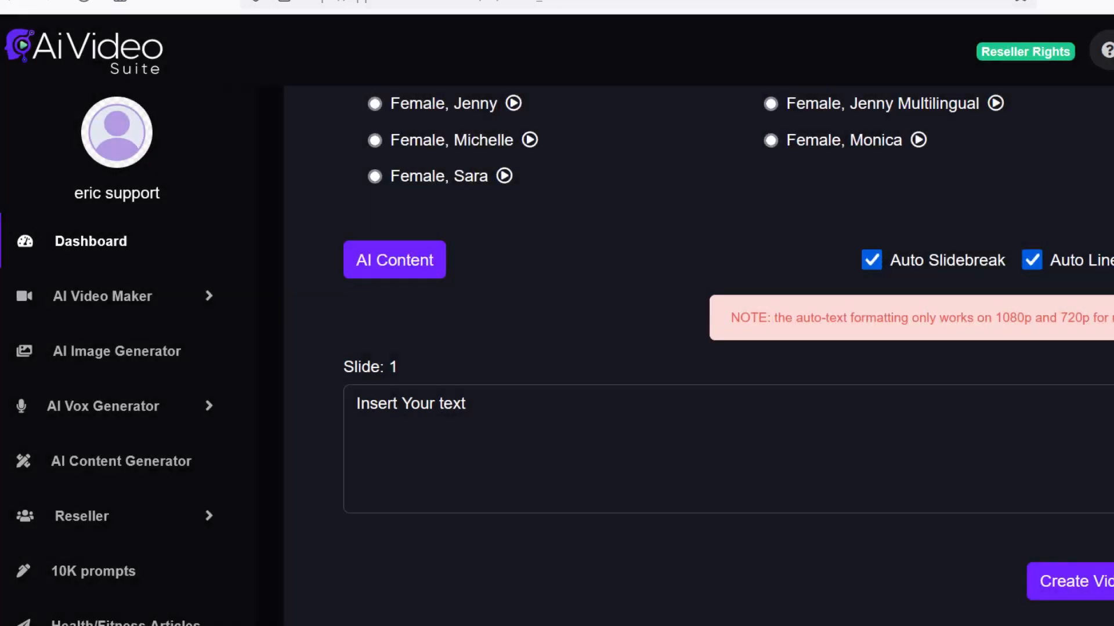
scroll(1102, 255, "up", 10)
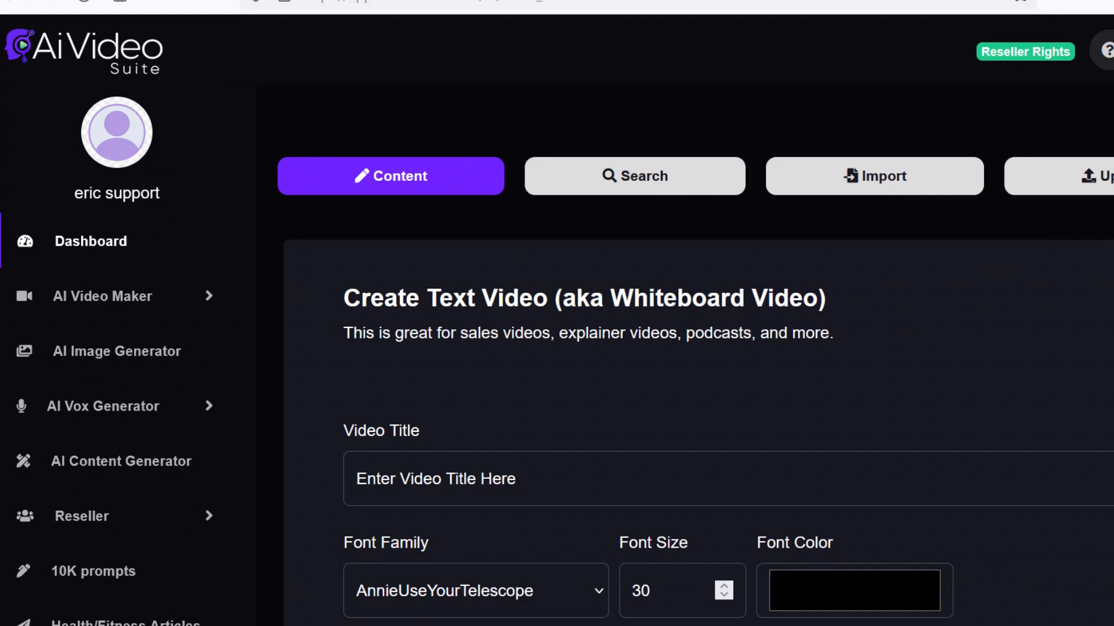
- Open Upload New Video from the AI Video Maker menu to reach the template library
left_click(217, 296)
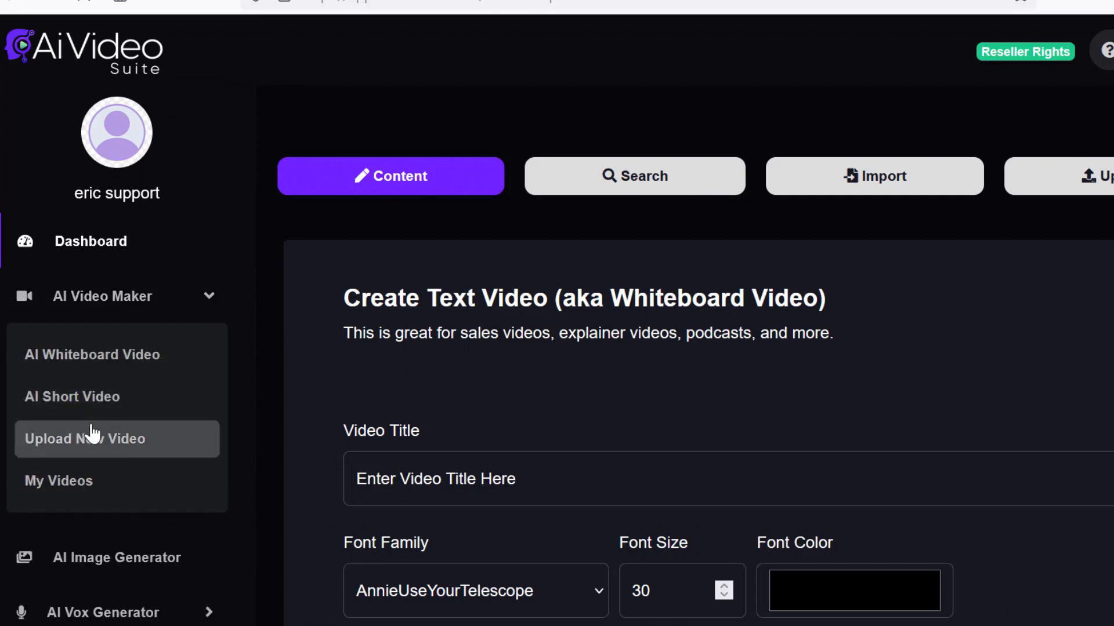
left_click(119, 439)
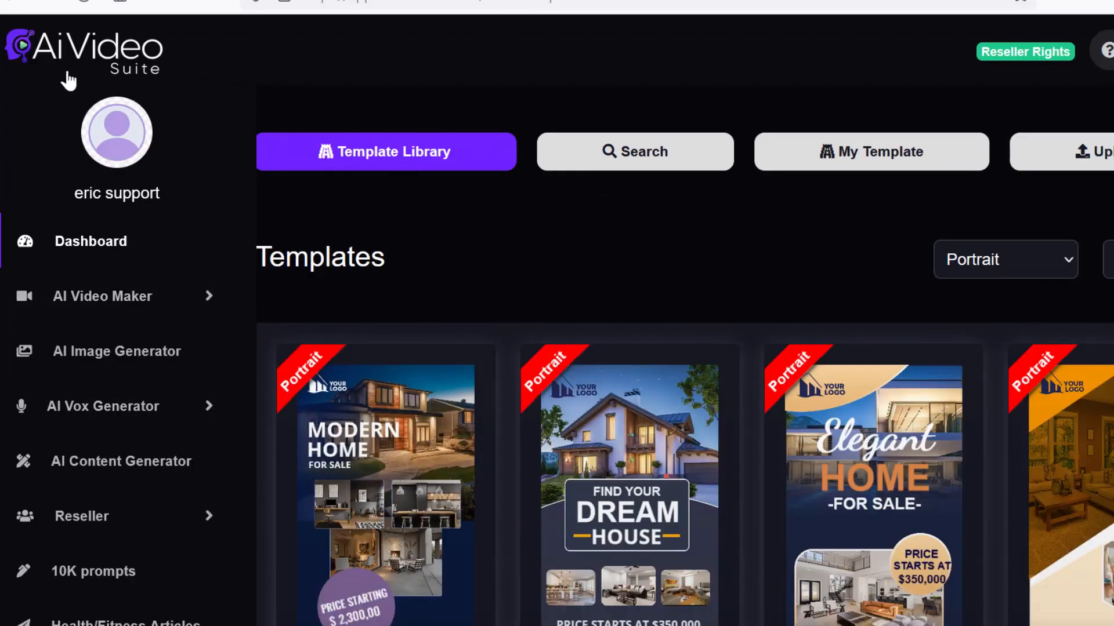